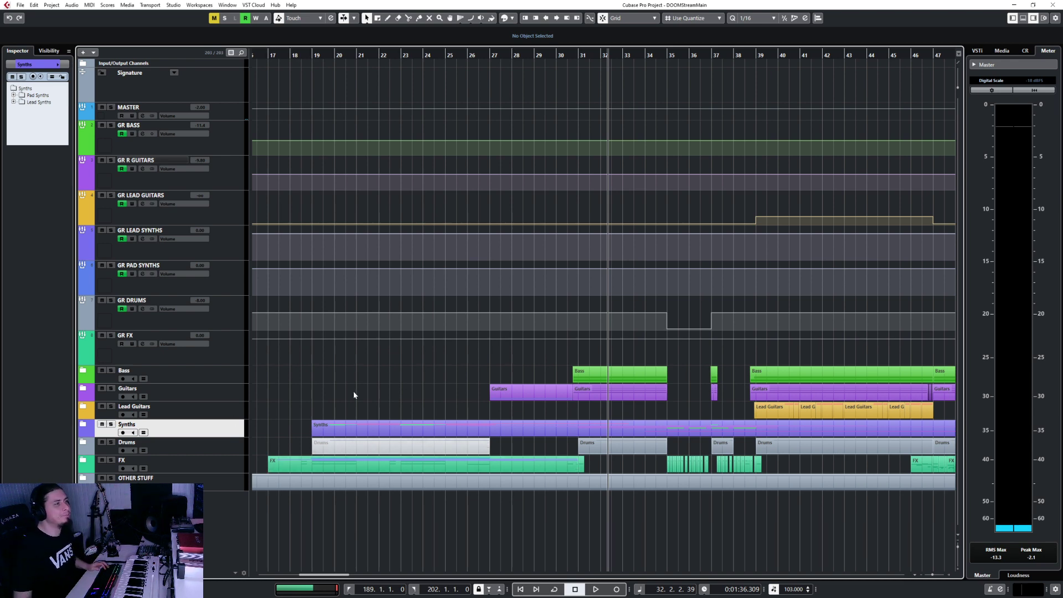
# Expand the Drums folder track and select the KICK SUM group track inside it.
pyautogui.click(83, 442)
pyautogui.scroll(-5, 350, 412)
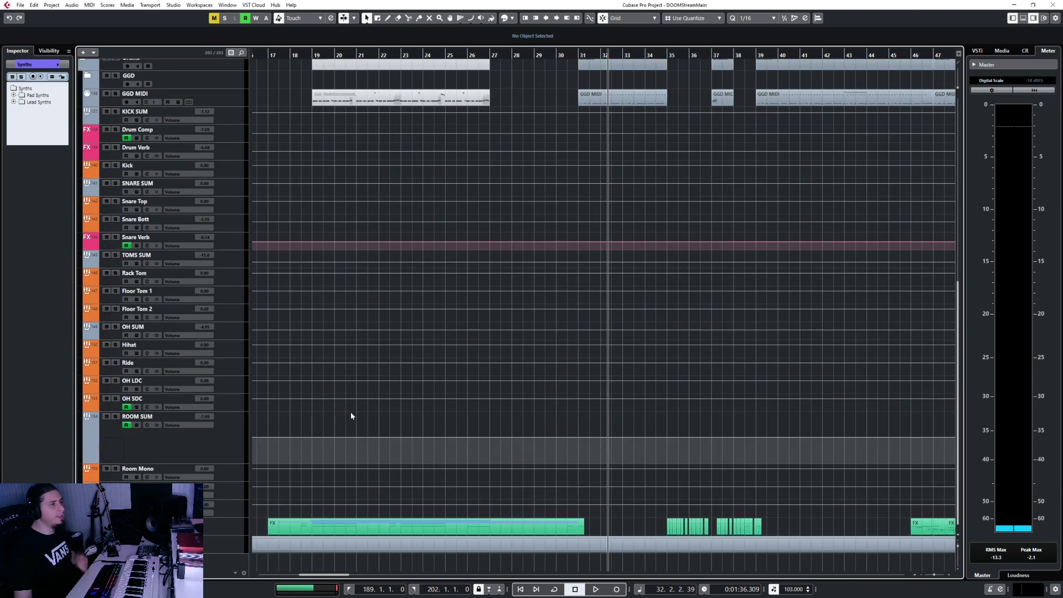
pyautogui.scroll(2, 350, 411)
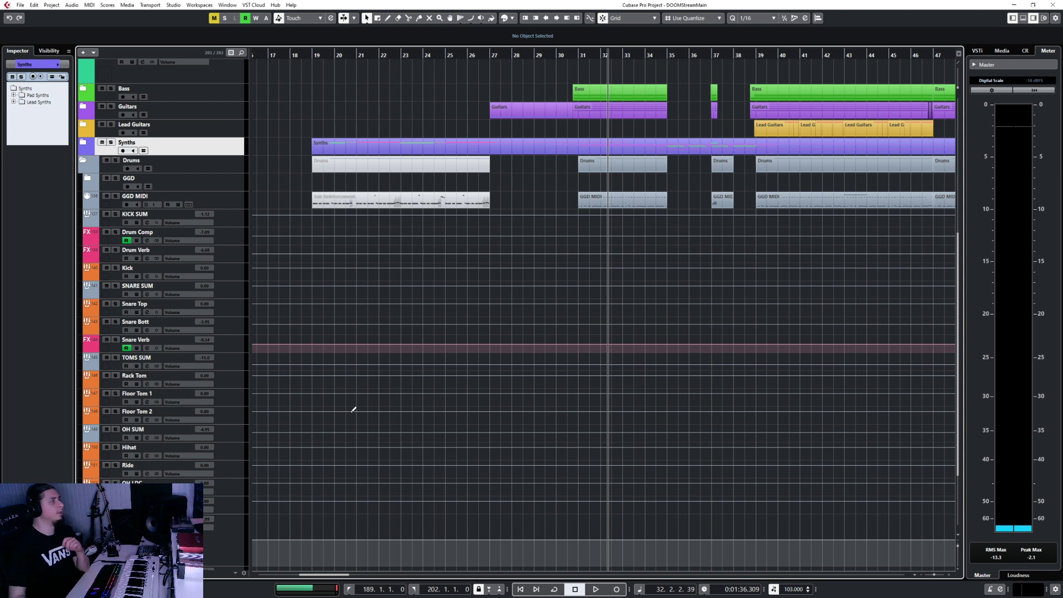
pyautogui.click(235, 206)
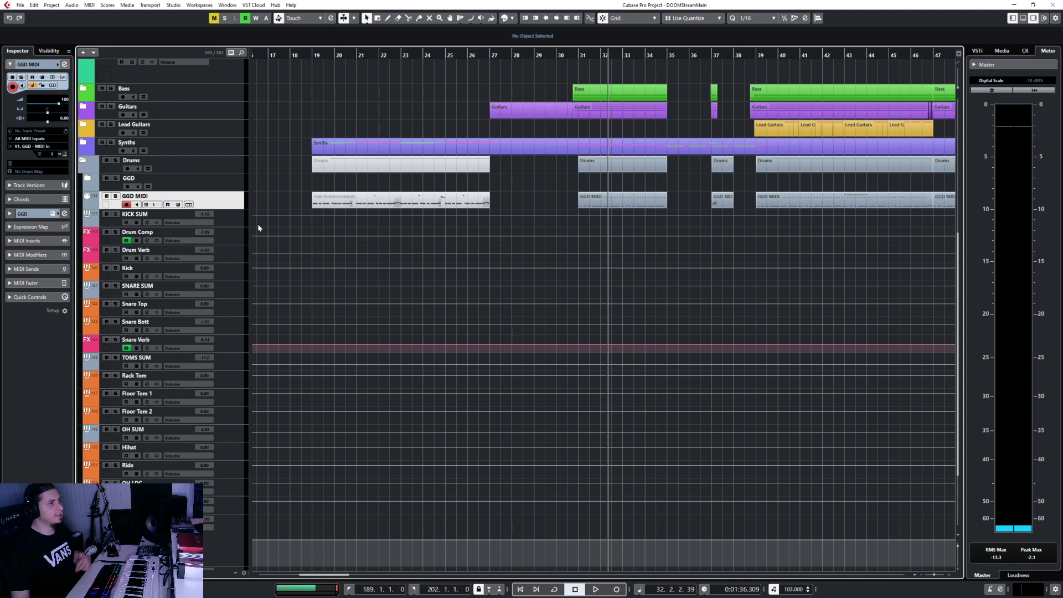
pyautogui.click(236, 223)
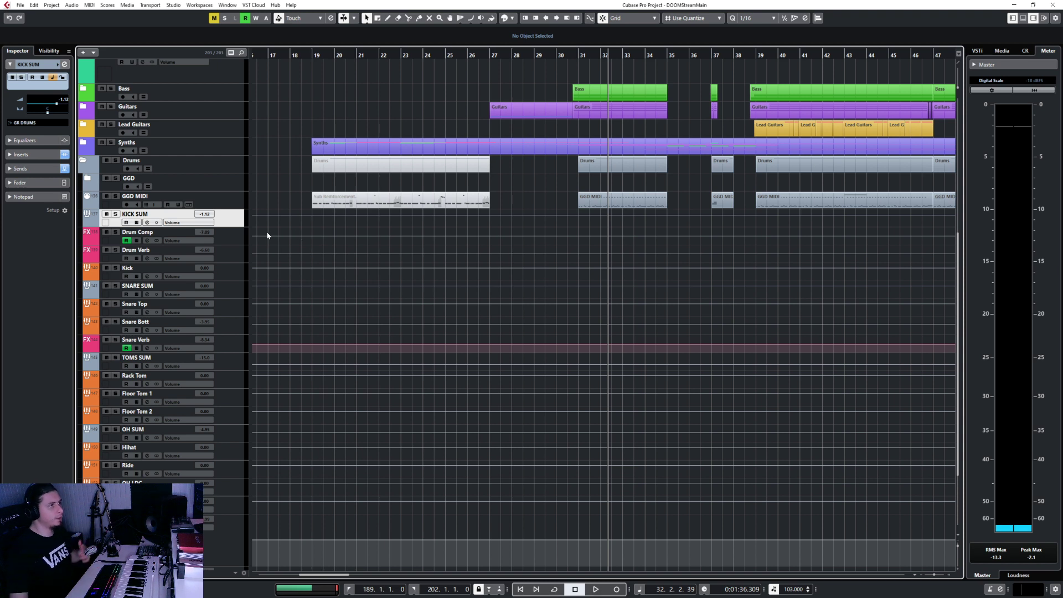
# Add one Groove Agent SE instrument track below KICK SUM, with its audio output routed to KICK SUM.
pyautogui.rightClick(224, 220)
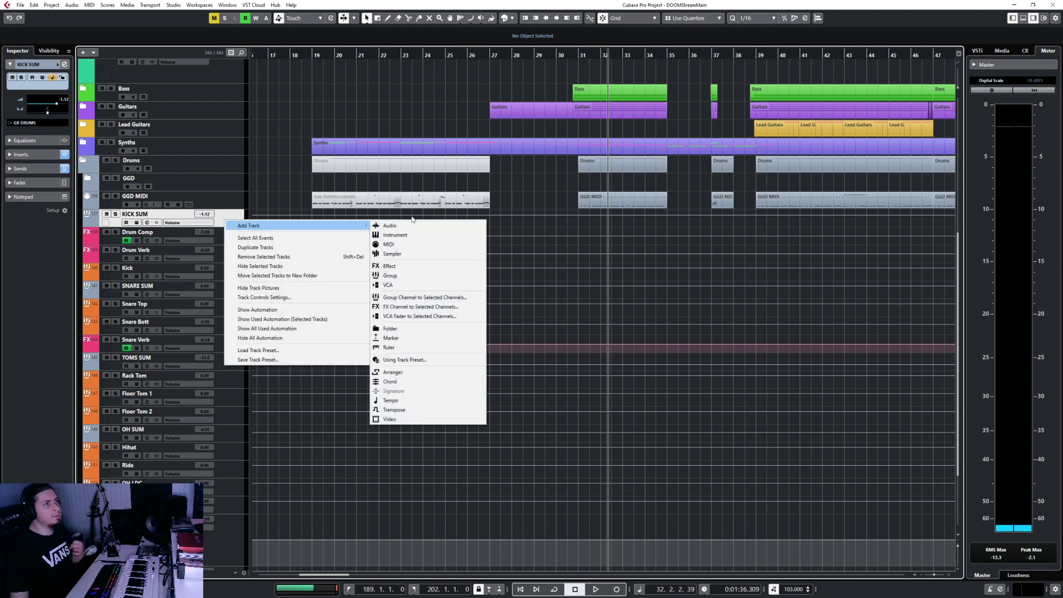
pyautogui.click(242, 214)
pyautogui.rightClick(242, 214)
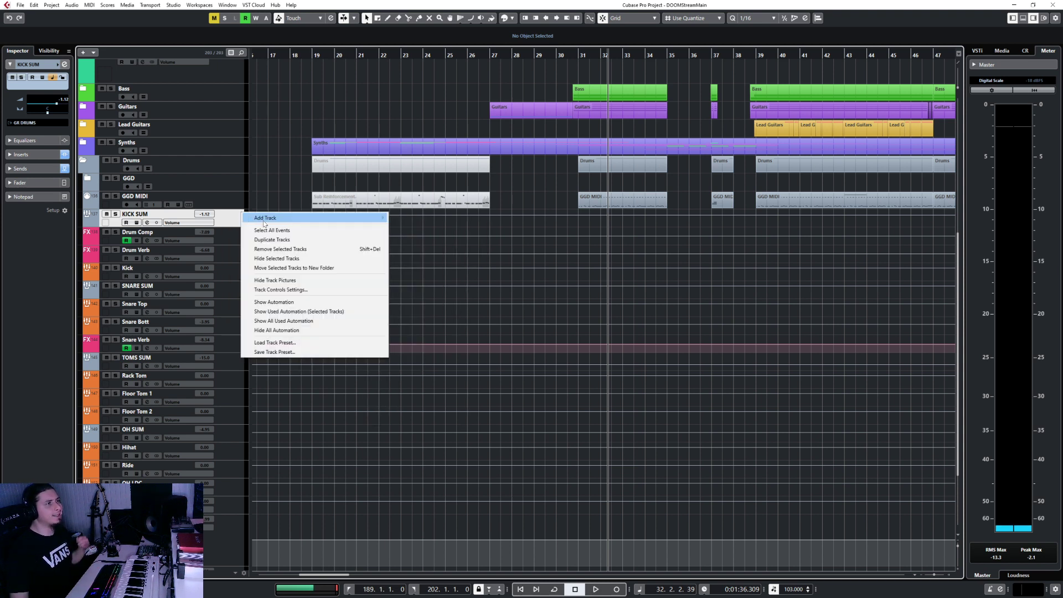
pyautogui.moveTo(246, 218)
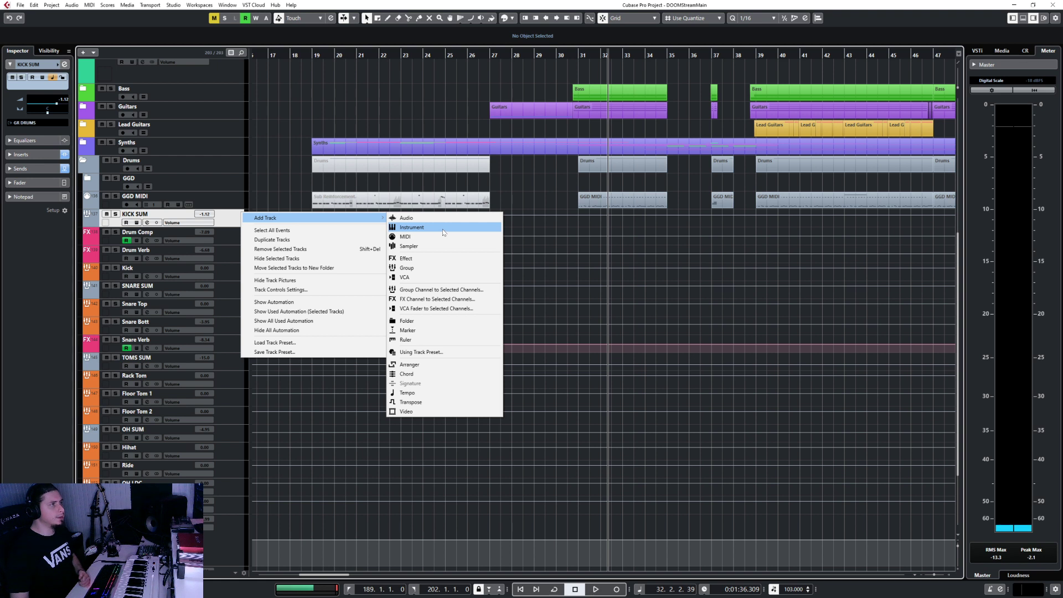
pyautogui.click(444, 233)
pyautogui.click(527, 295)
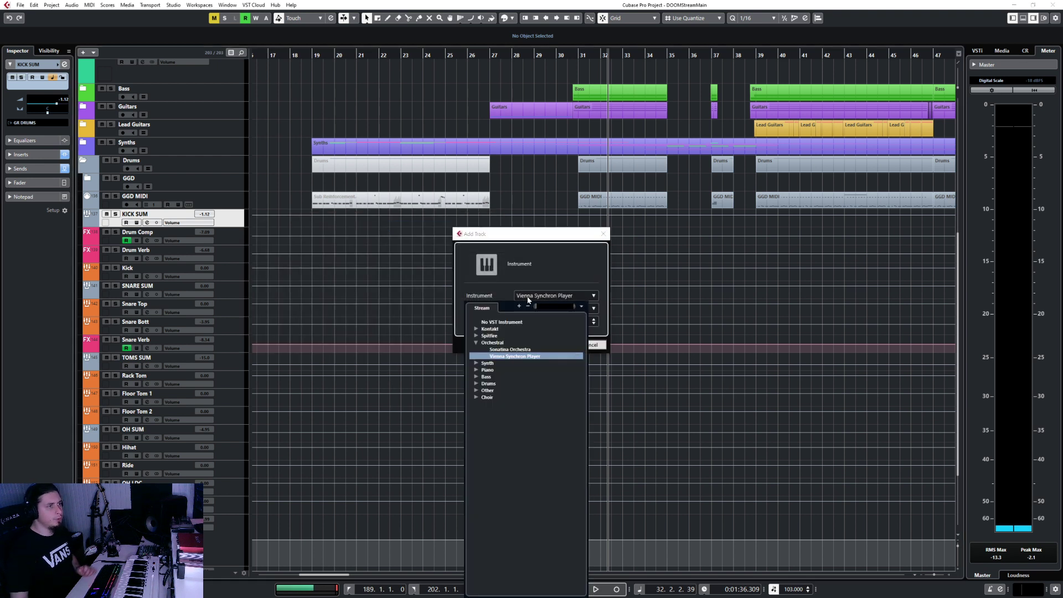
pyautogui.write('groove')
pyautogui.press('Return')
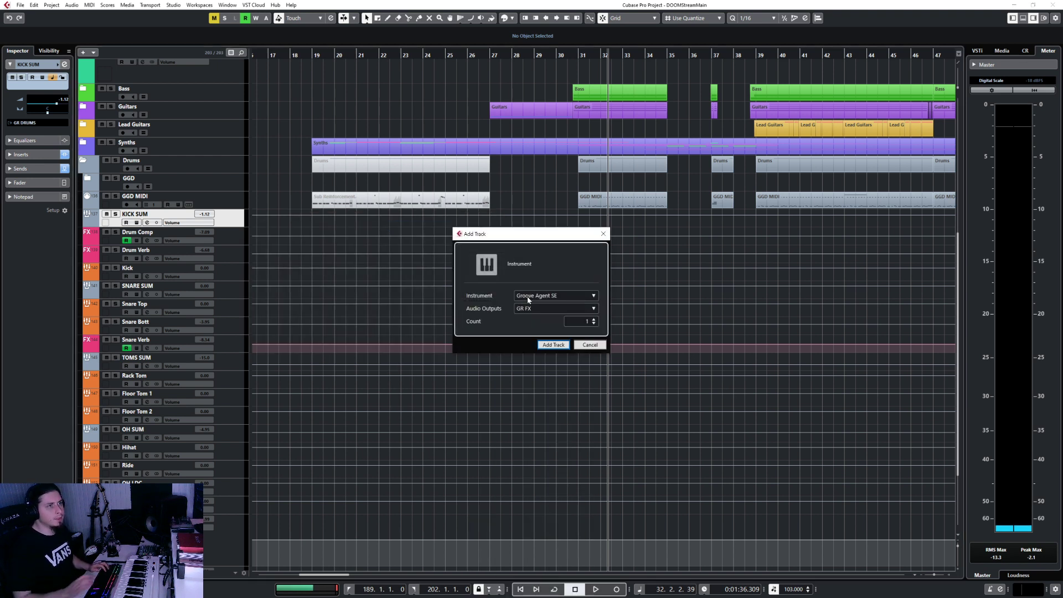
pyautogui.click(529, 310)
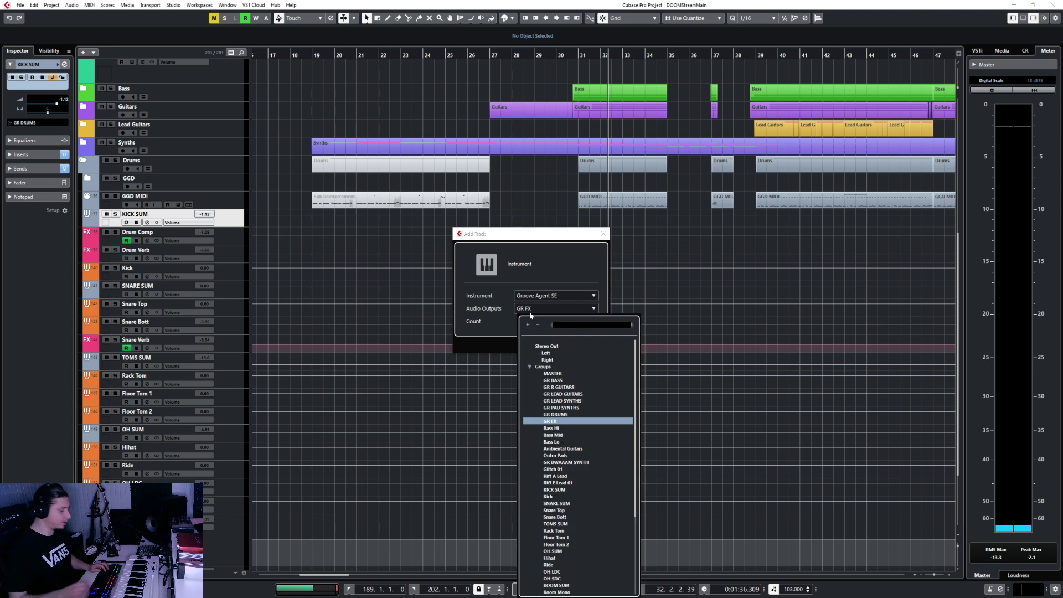
pyautogui.write('kick')
pyautogui.press('Return')
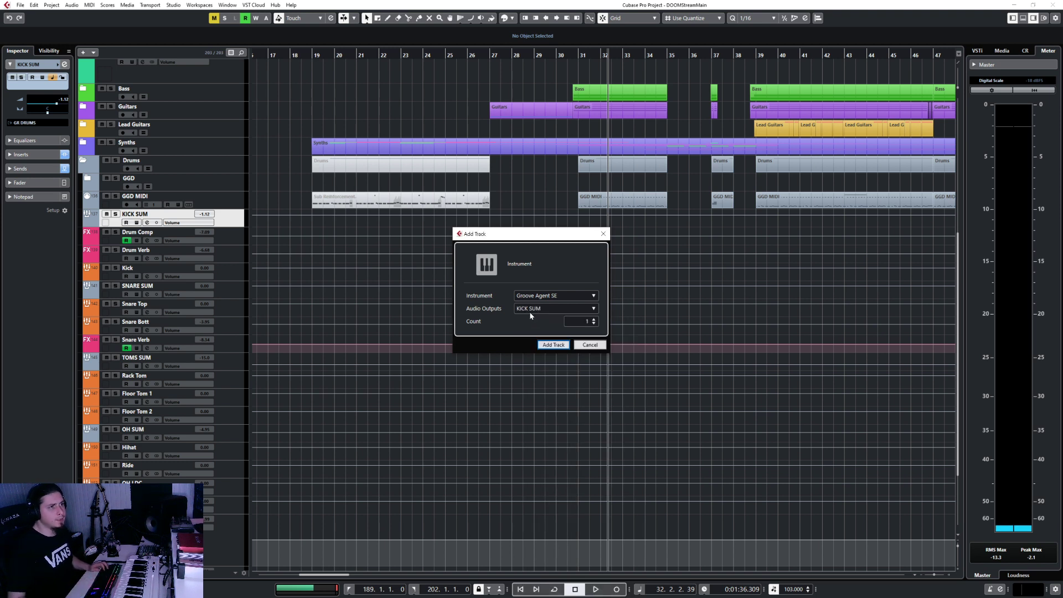
pyautogui.click(540, 344)
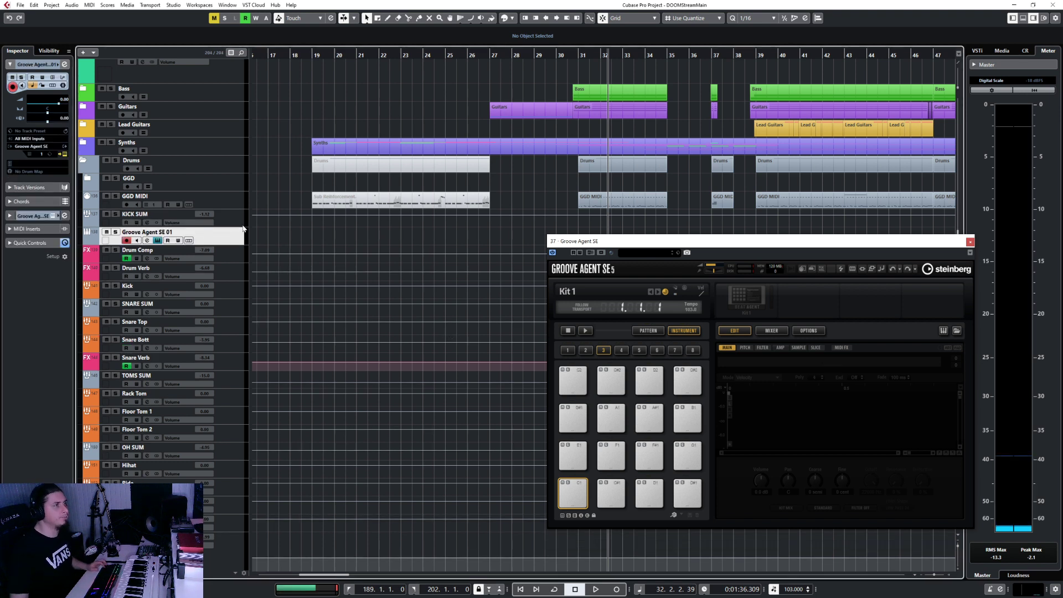
# Rename the new Groove Agent SE instrument track as EDM Kick.
pyautogui.doubleClick(182, 232)
pyautogui.write('E')
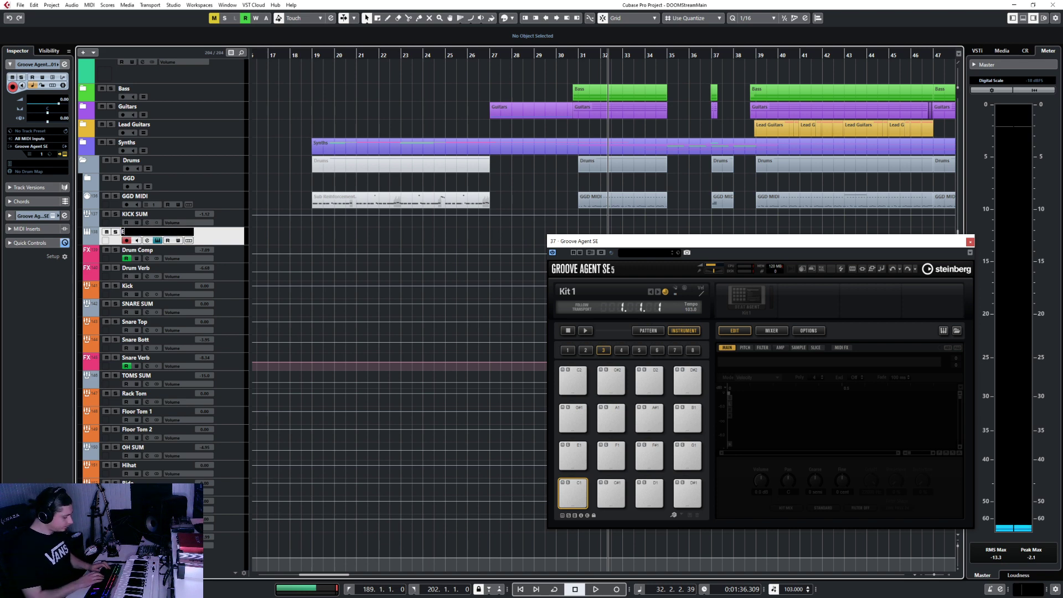
pyautogui.write('DM Kick')
pyautogui.press('Return')
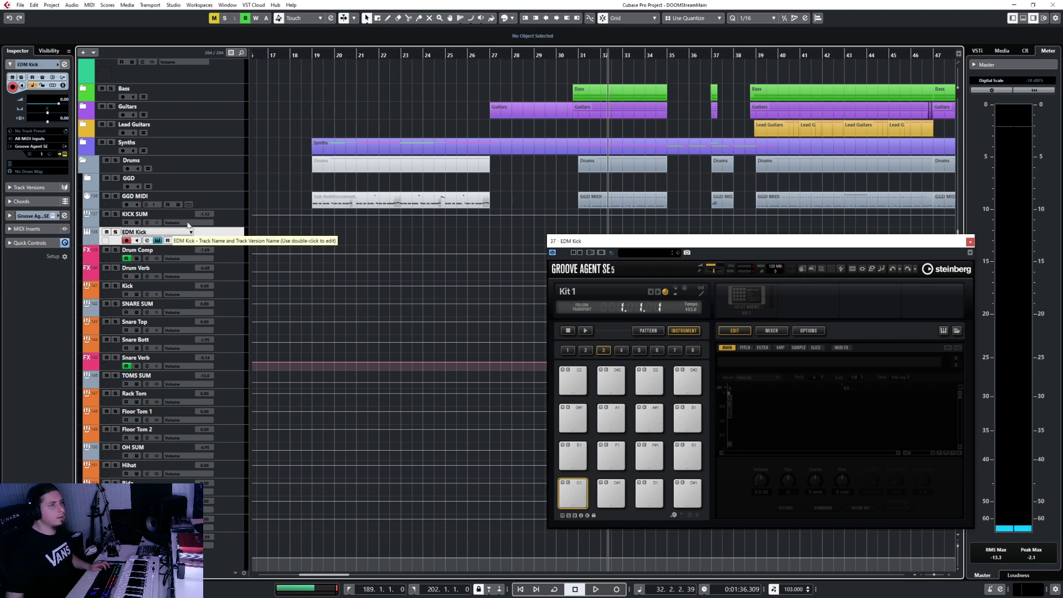
# Delete the muted Sub Reinforcement part at bar 19 on the GGD MIDI track, moving the instrument window aside.
pyautogui.moveTo(854, 254); pyautogui.dragTo(641, 284)
pyautogui.scroll(-3, 443, 213)
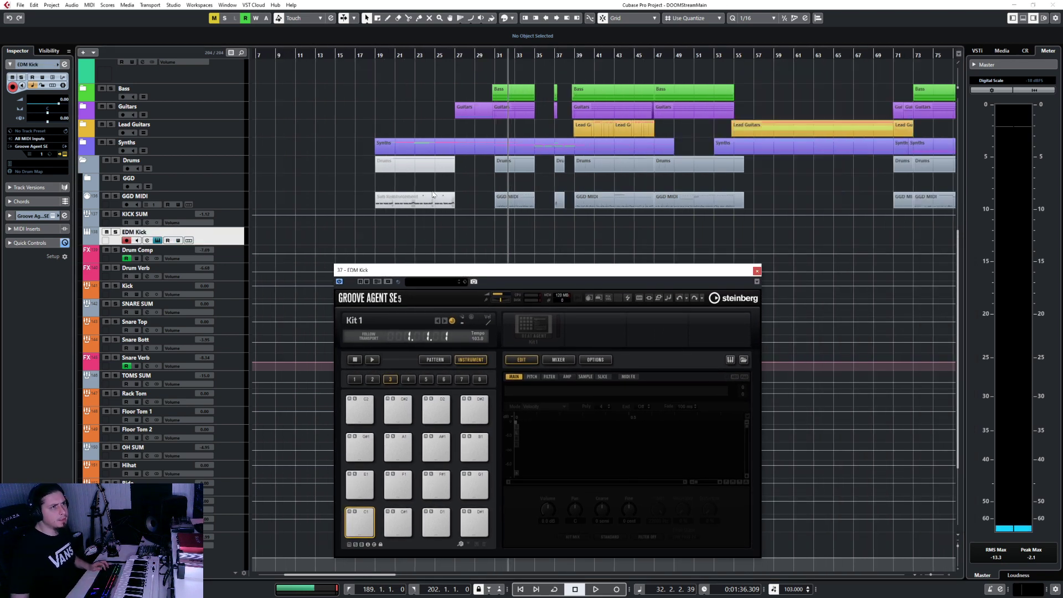
pyautogui.hscroll(5, 467, 205)
pyautogui.hscroll(-4, 466, 205)
pyautogui.click(364, 194)
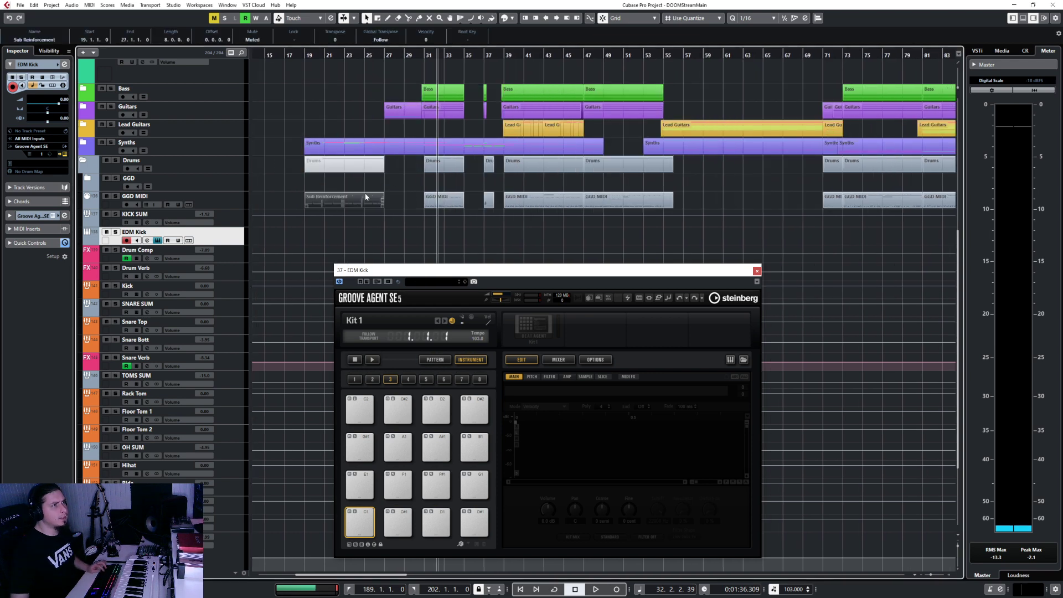
pyautogui.press('Delete')
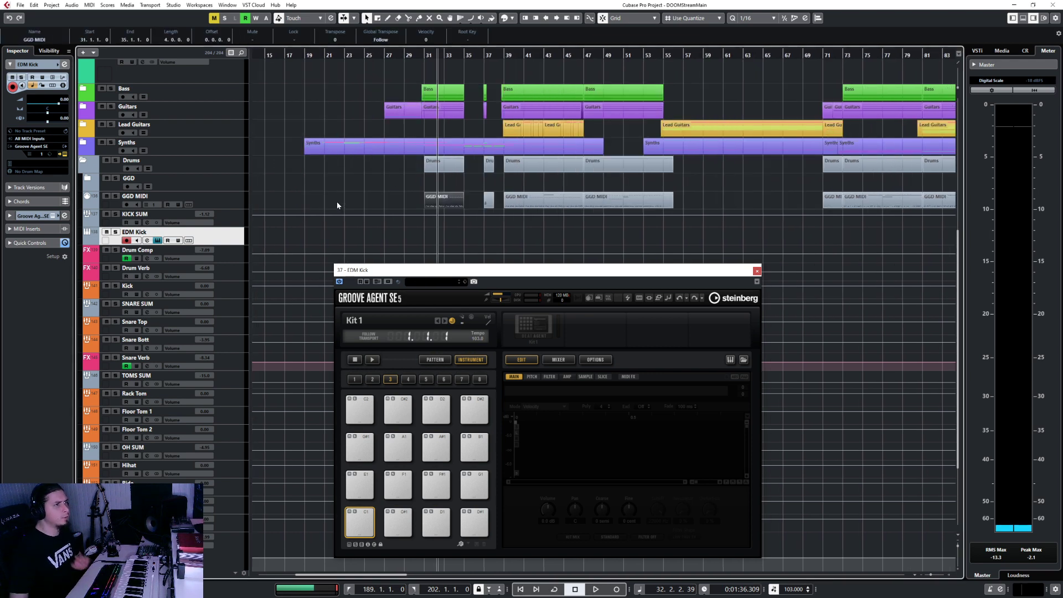
# Set the project's quantize preset to 1/1.
pyautogui.scroll(-4, 385, 189)
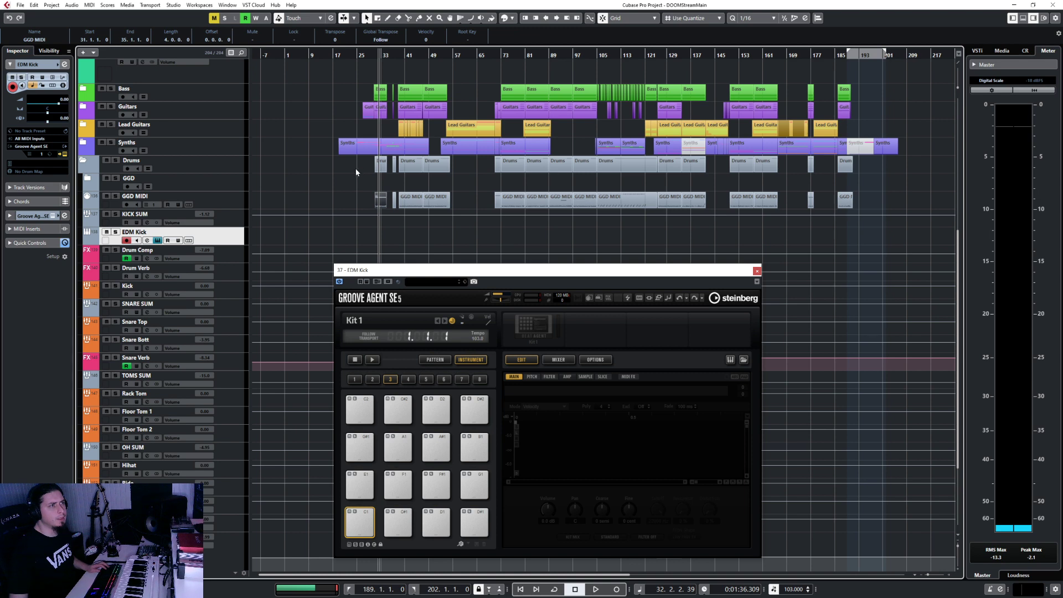
pyautogui.click(750, 18)
pyautogui.click(745, 28)
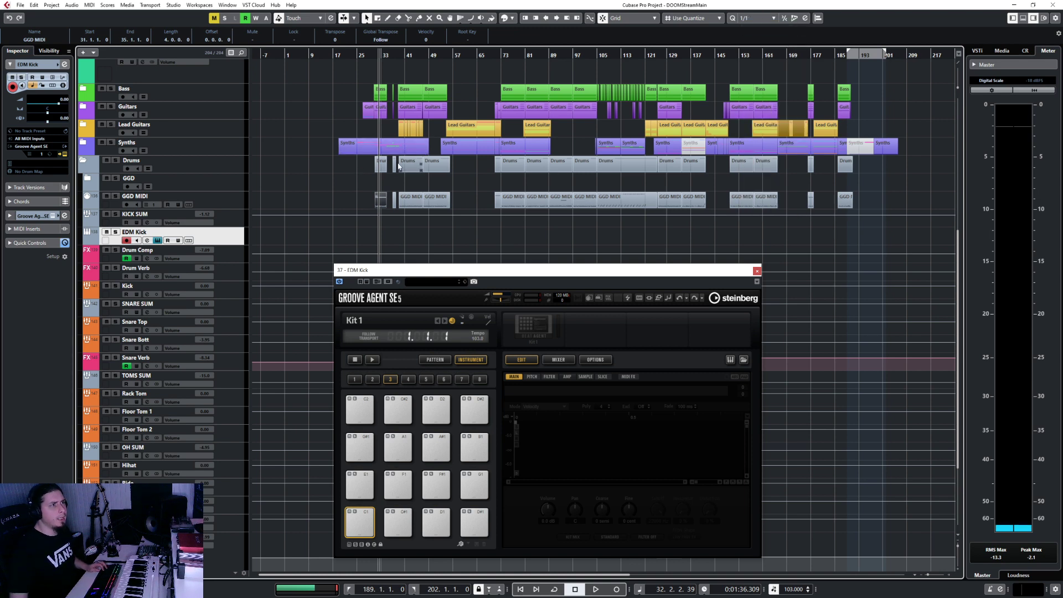
pyautogui.scroll(3, 382, 186)
pyautogui.scroll(-3, 336, 165)
pyautogui.moveTo(337, 165); pyautogui.dragTo(744, 163)
pyautogui.scroll(-4, 744, 163)
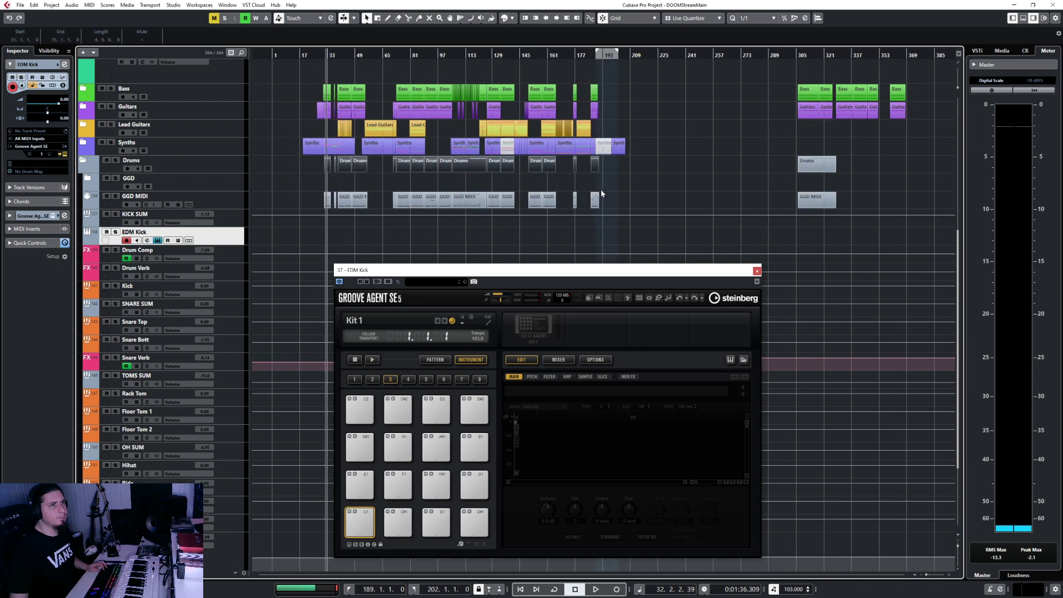
pyautogui.click(796, 54)
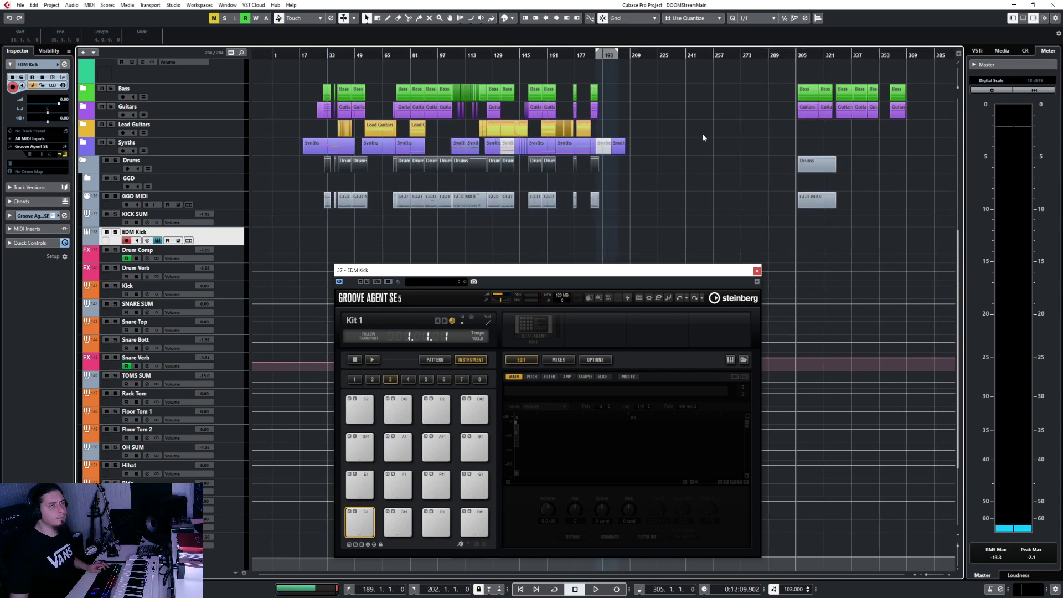
pyautogui.scroll(5, 702, 134)
pyautogui.scroll(-8, 703, 137)
pyautogui.scroll(4, 723, 140)
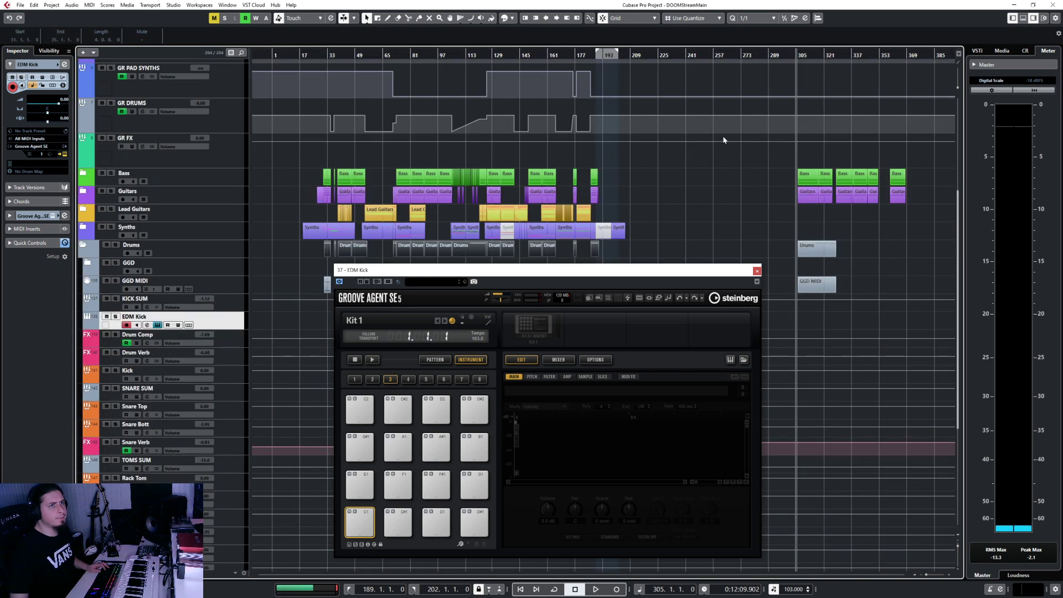
pyautogui.click(618, 56)
pyautogui.scroll(-4, 646, 178)
pyautogui.scroll(4, 554, 210)
pyautogui.scroll(-2, 301, 244)
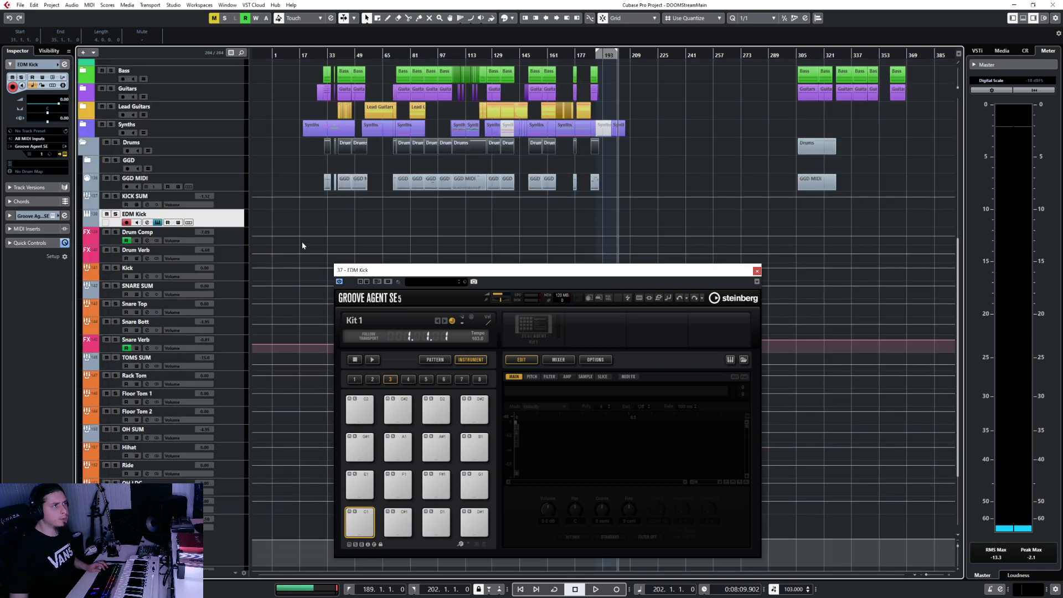
# Copy the main song's GGD MIDI parts onto the EDM Kick track starting at bar 31, and close the instrument window.
pyautogui.moveTo(300, 180); pyautogui.dragTo(630, 177)
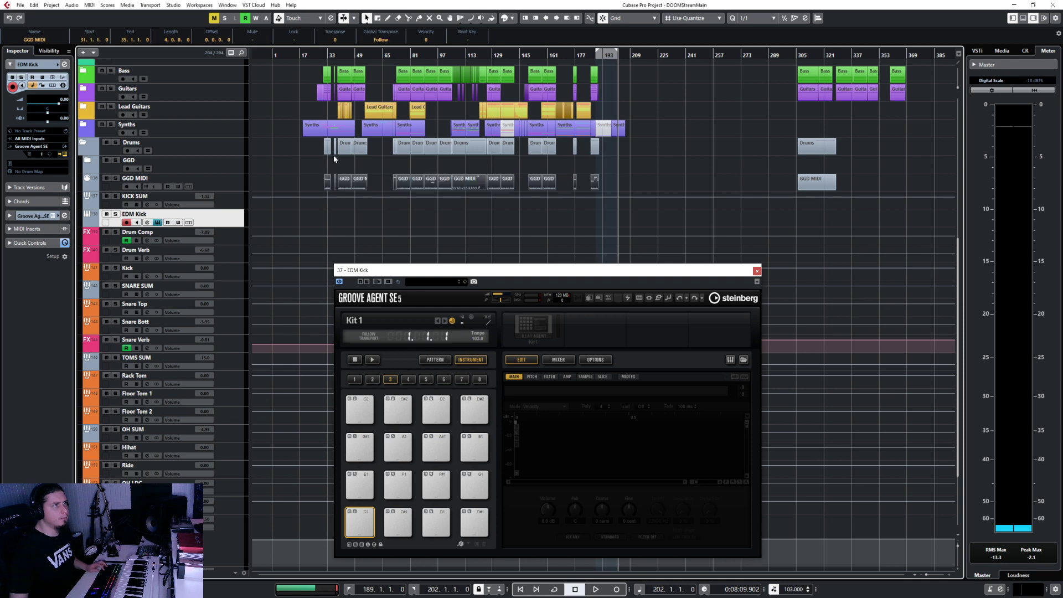
pyautogui.scroll(8, 328, 184)
pyautogui.hscroll(-2, 329, 186)
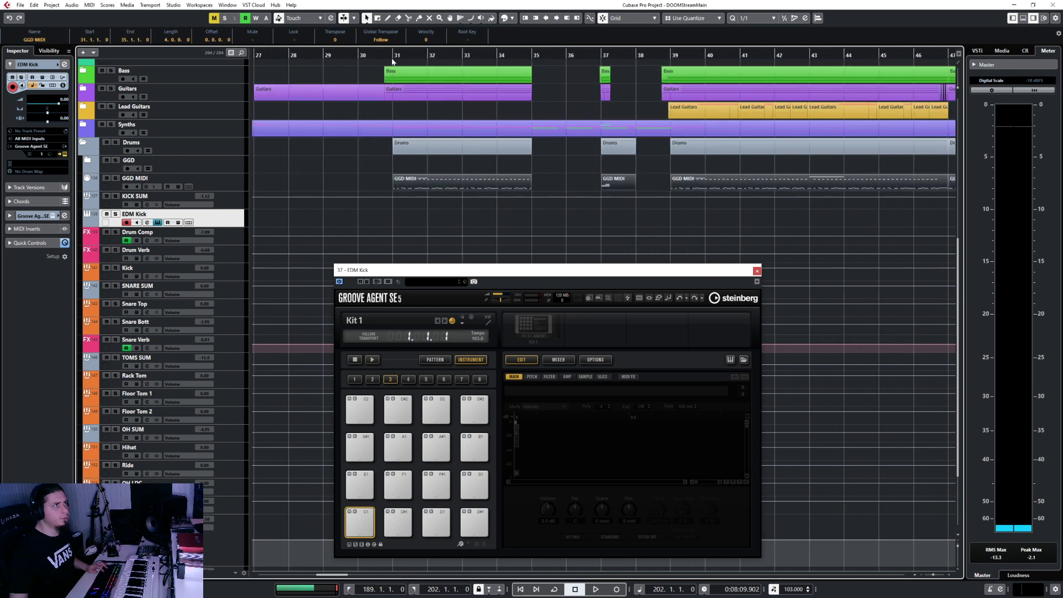
pyautogui.click(393, 57)
pyautogui.hotkey('ctrl', 'v')
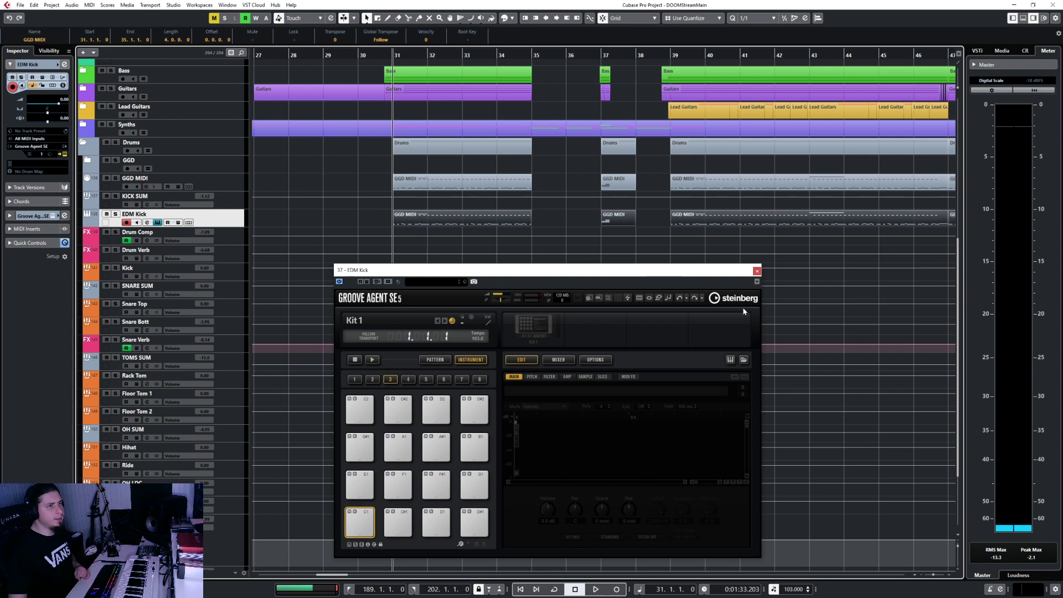
pyautogui.click(758, 270)
# Duplicate the EDM Kick track with its parts and rename the copy as EDM Snare.
pyautogui.rightClick(223, 219)
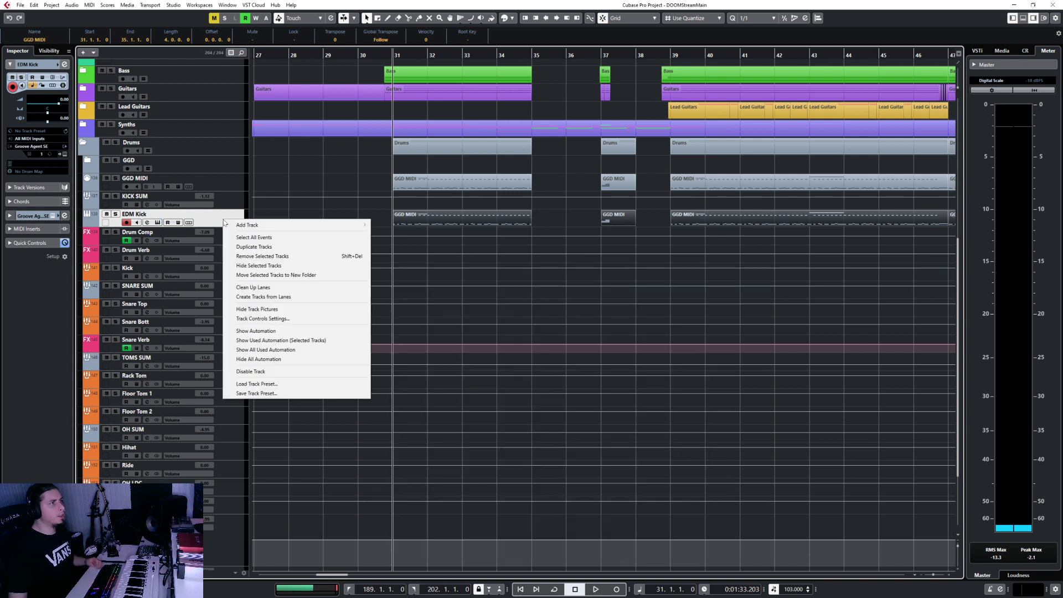
pyautogui.click(419, 3)
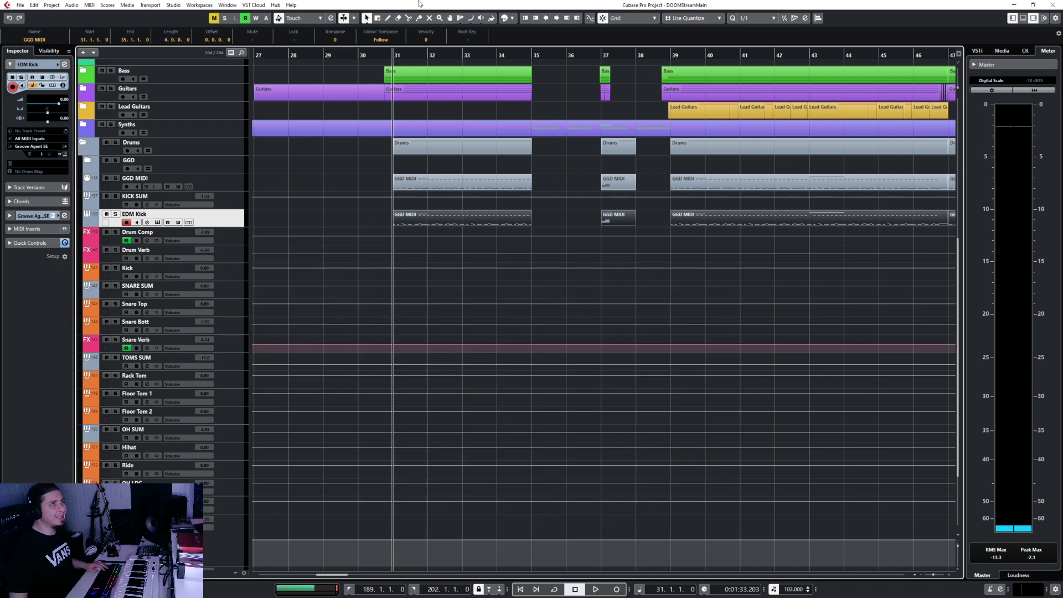
pyautogui.rightClick(209, 218)
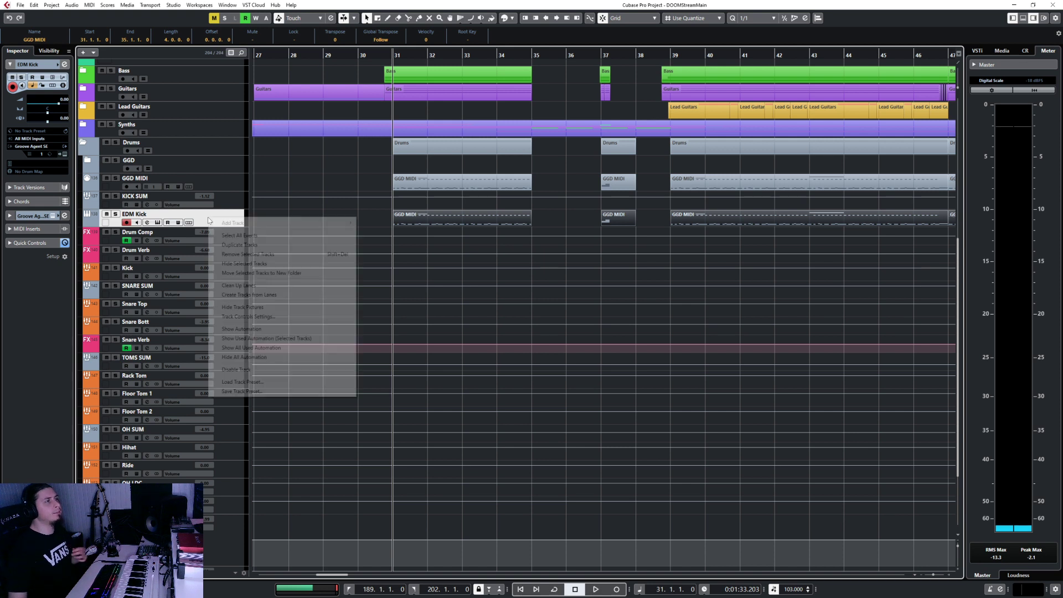
pyautogui.click(216, 246)
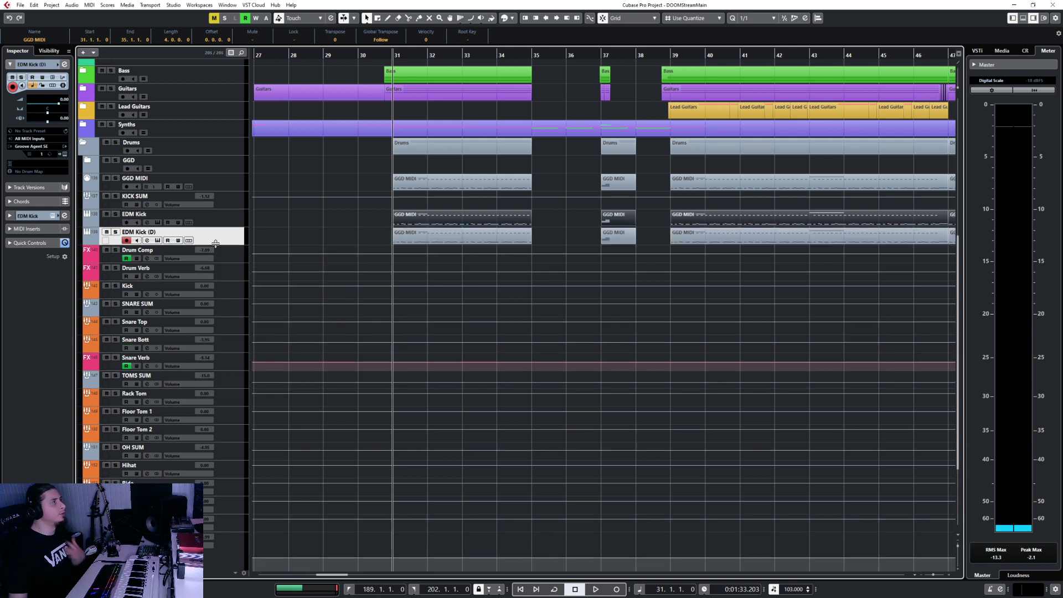
pyautogui.doubleClick(188, 231)
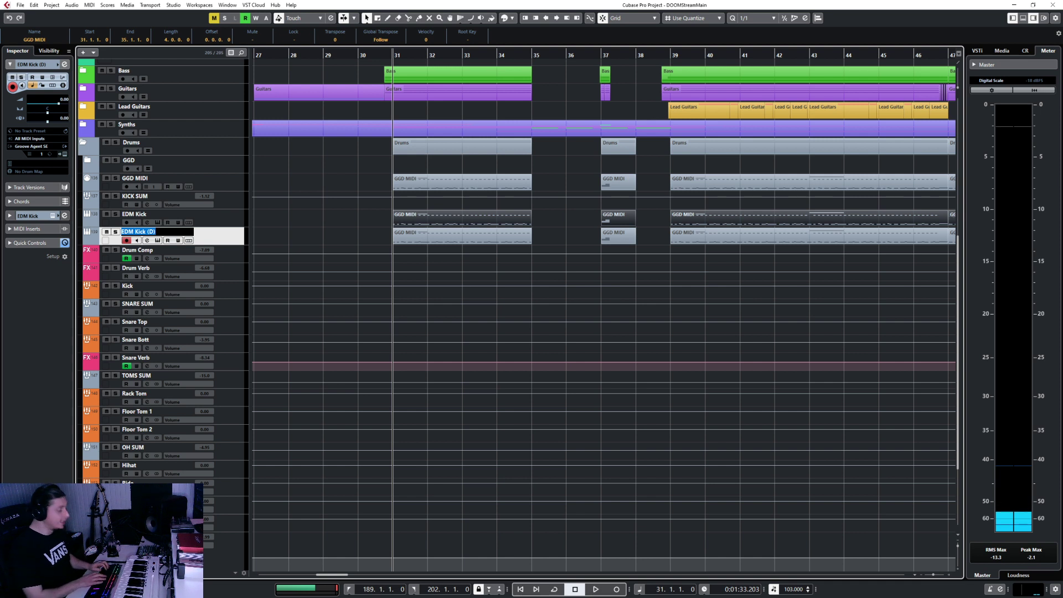
pyautogui.write('EDM')
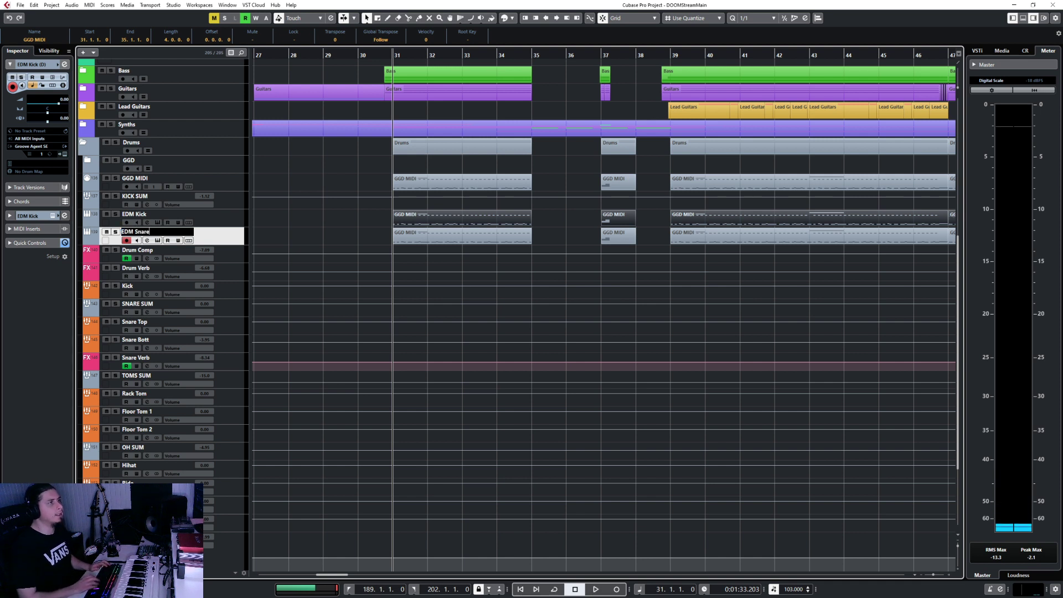
pyautogui.write(' Snare')
pyautogui.press('Return')
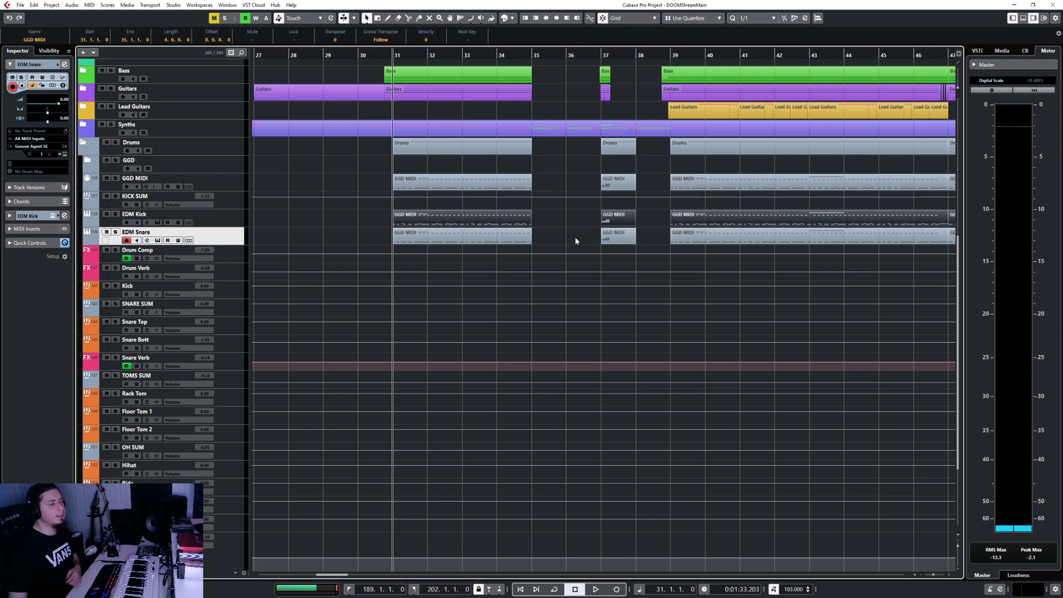
# Route the EDM Snare channel's output to the SNARE SUM group and move the track directly below Snare Verb.
pyautogui.press('F3')
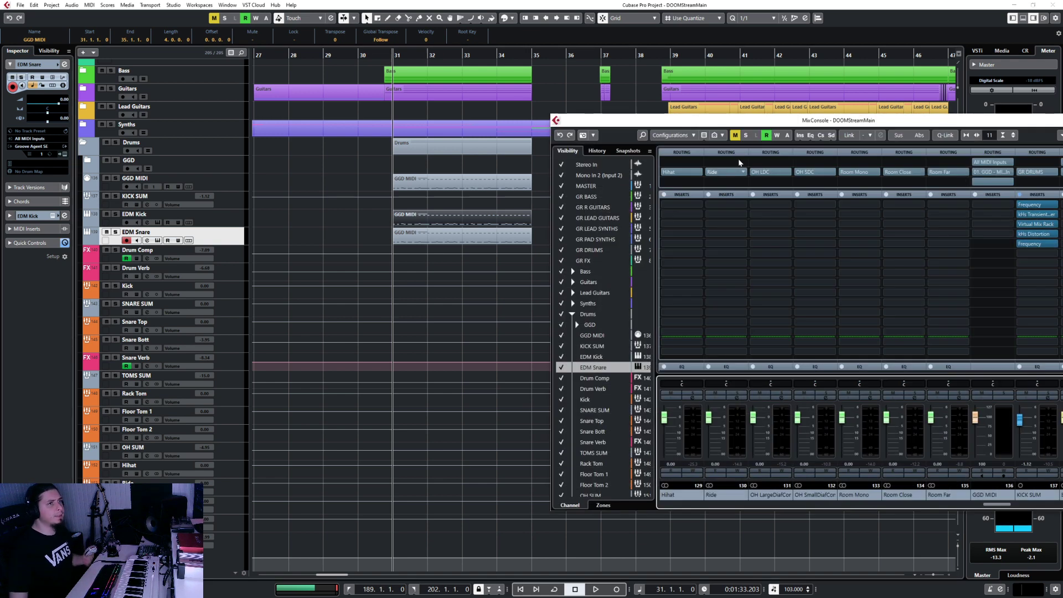
pyautogui.moveTo(737, 117); pyautogui.dragTo(408, 151)
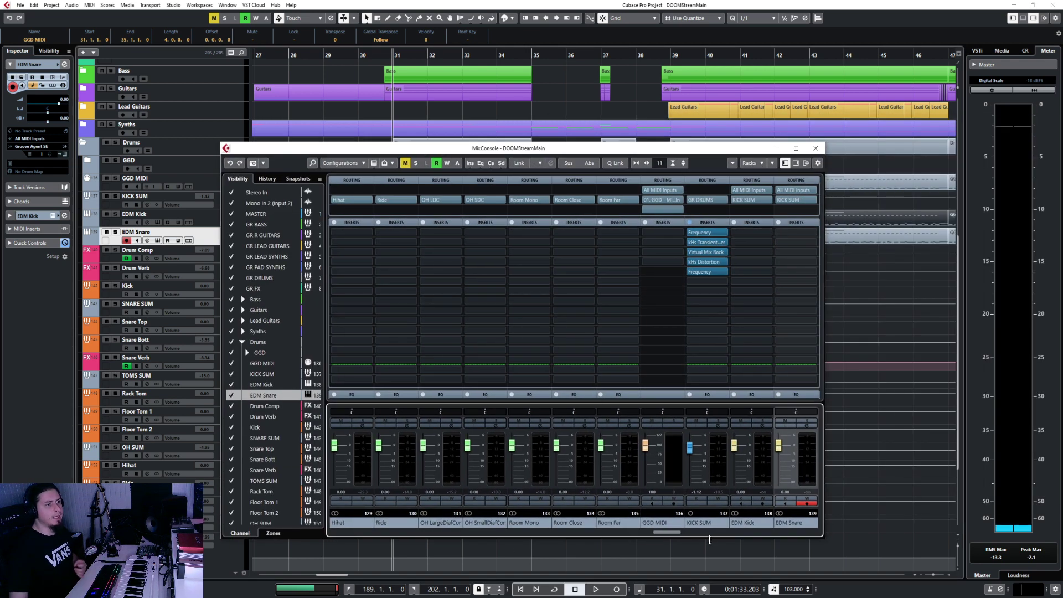
pyautogui.click(806, 201)
pyautogui.write('snare')
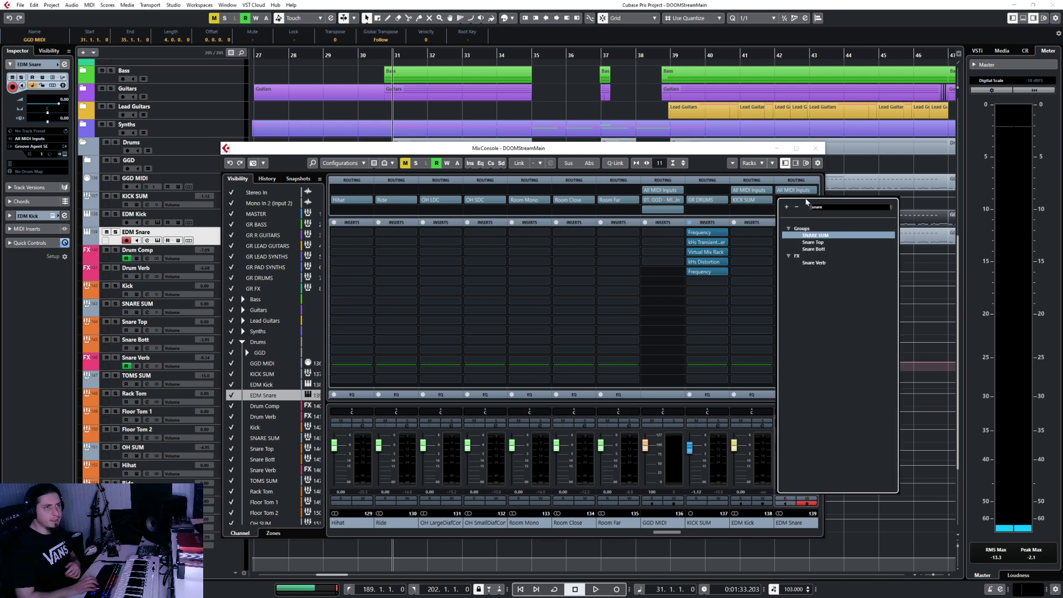
pyautogui.press('Return')
pyautogui.press('F3')
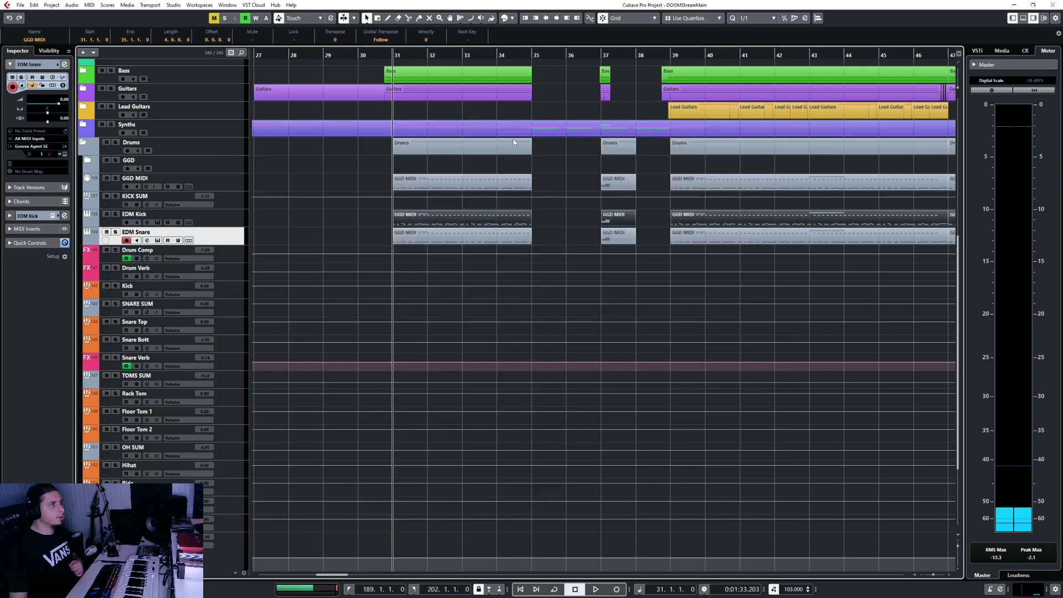
pyautogui.moveTo(221, 233); pyautogui.dragTo(224, 359)
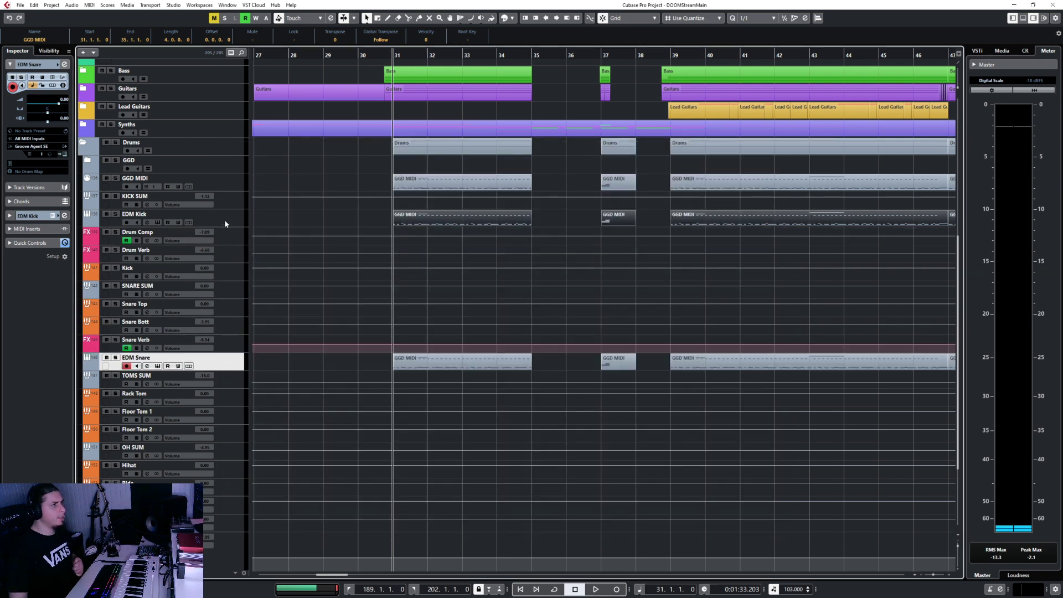
# Colour the EDM Kick and EDM Snare tracks the same blue.
pyautogui.click(89, 215)
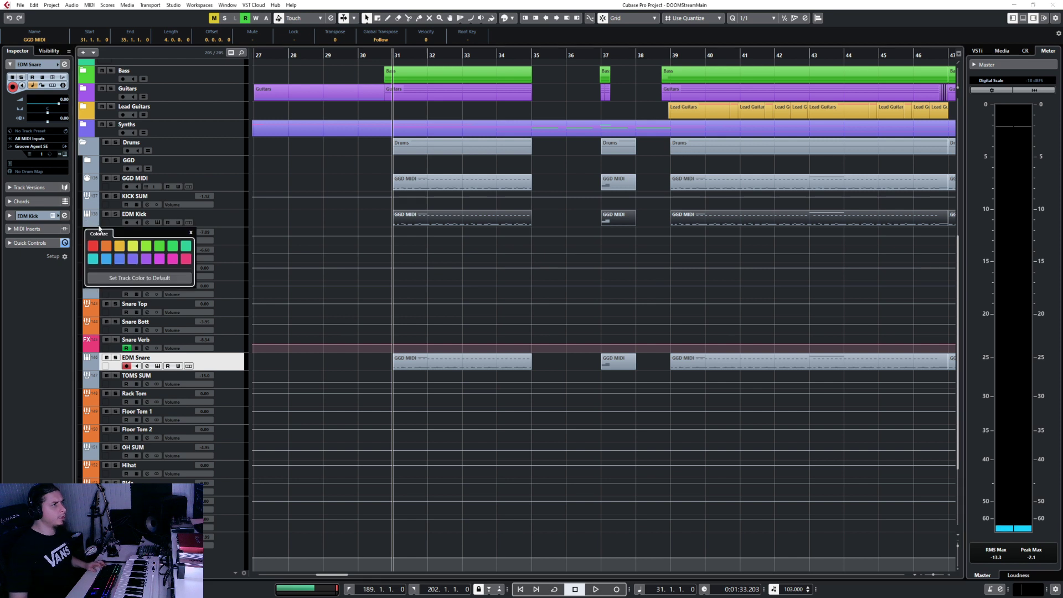
pyautogui.click(119, 258)
pyautogui.click(257, 367)
pyautogui.click(96, 369)
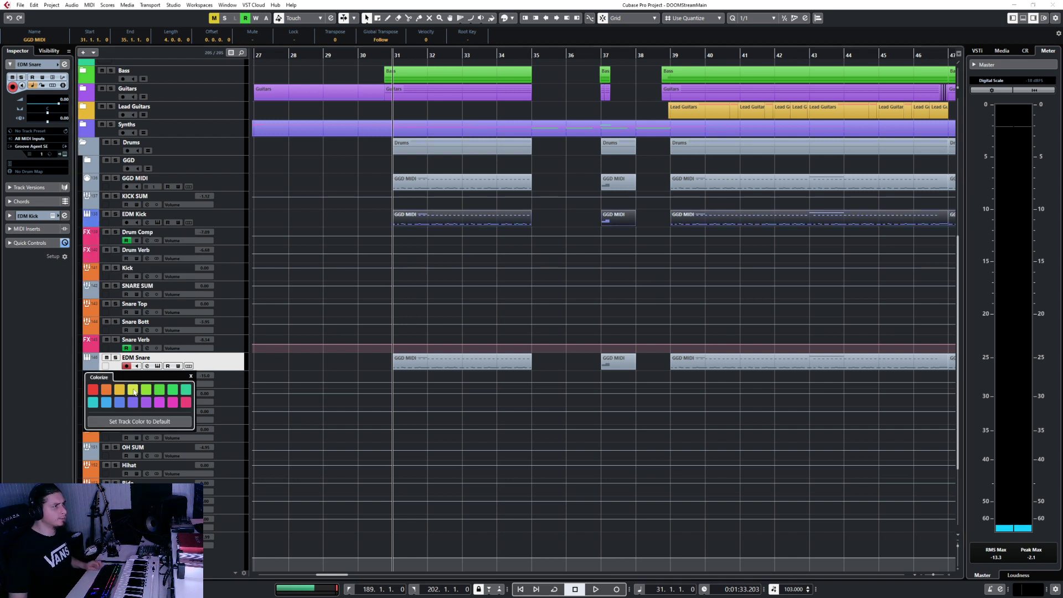
pyautogui.click(120, 402)
pyautogui.click(234, 358)
# Open the EDM Kick track's Groove Agent SE and select pad C0 in pad group 2.
pyautogui.click(228, 223)
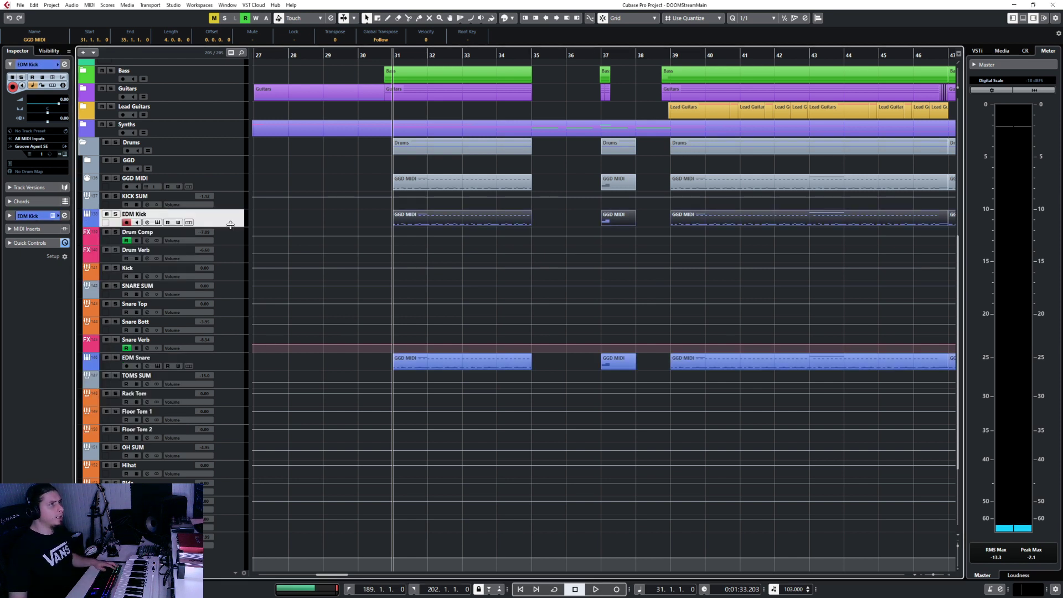
pyautogui.press('F3')
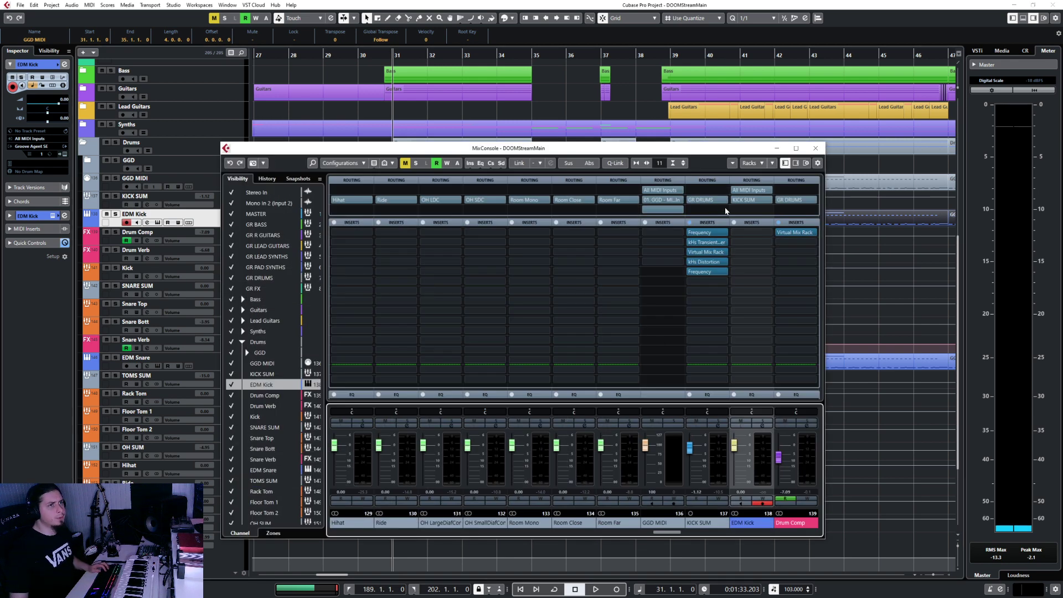
pyautogui.click(816, 147)
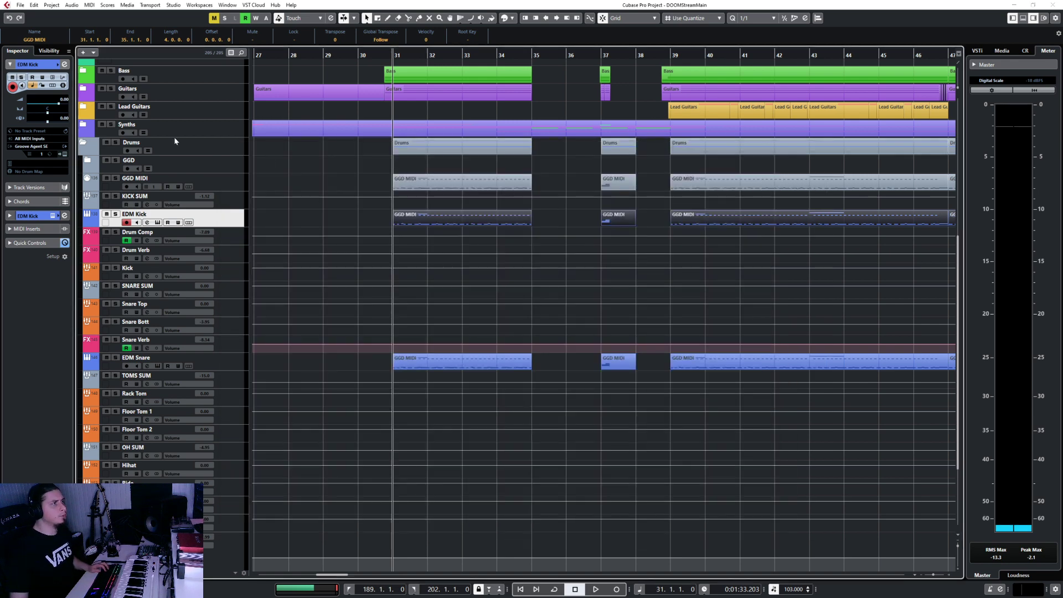
pyautogui.click(63, 153)
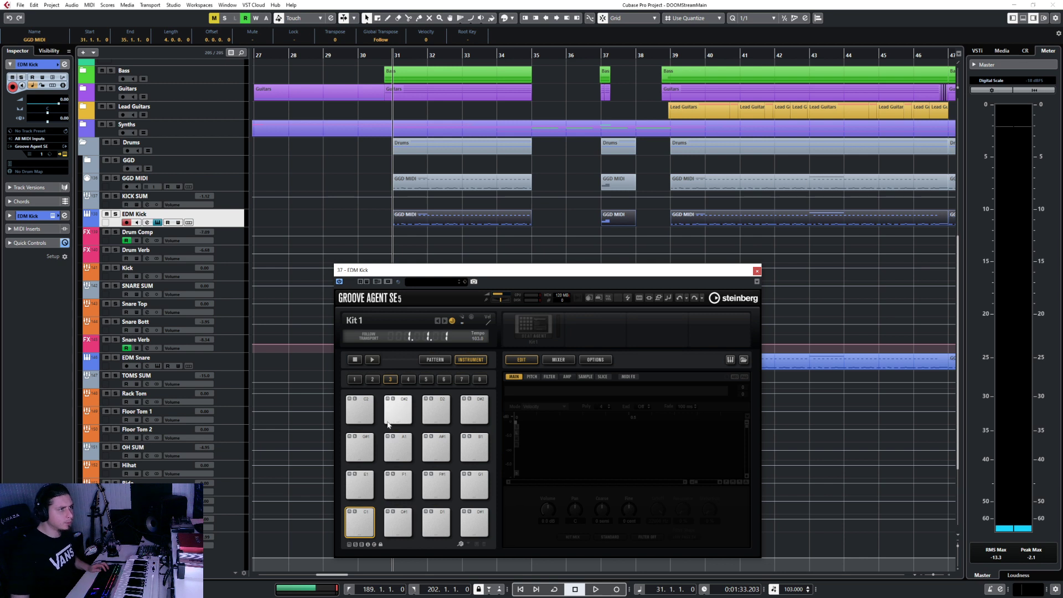
pyautogui.click(368, 380)
pyautogui.click(364, 488)
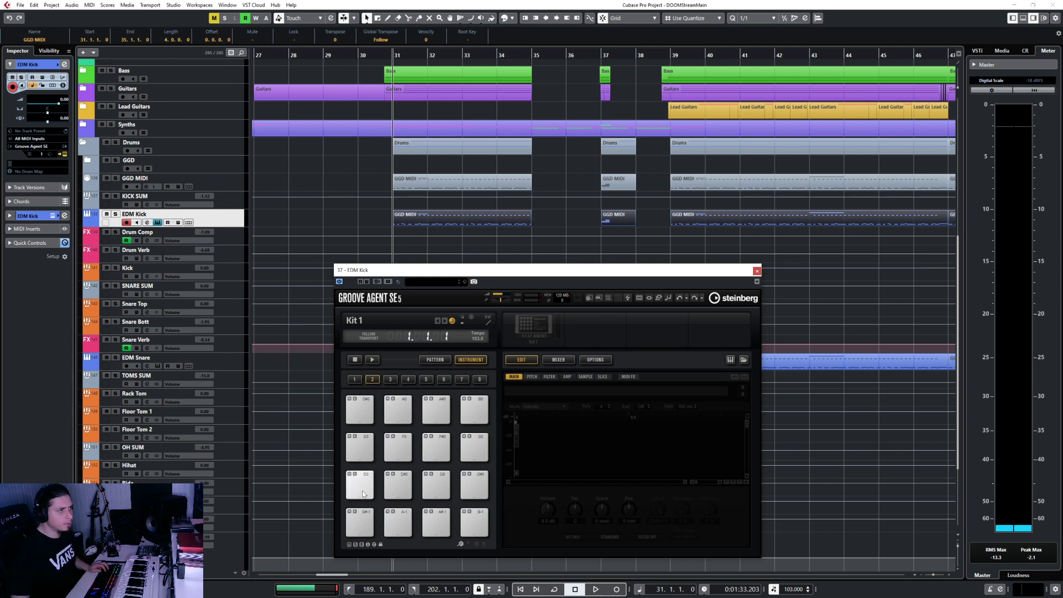
pyautogui.click(364, 492)
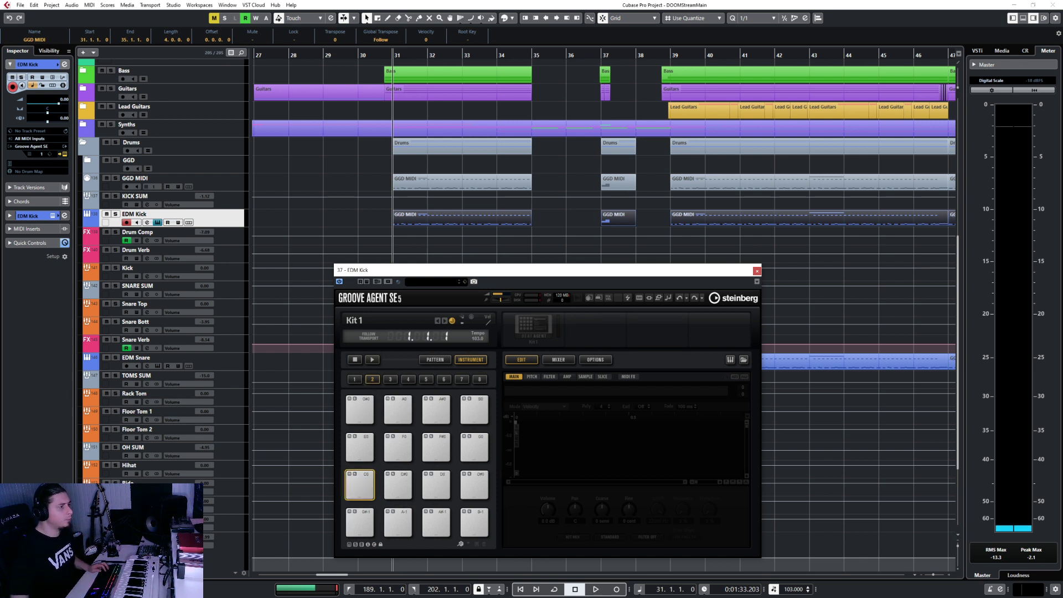
pyautogui.hotkey('alt', 'Tab')
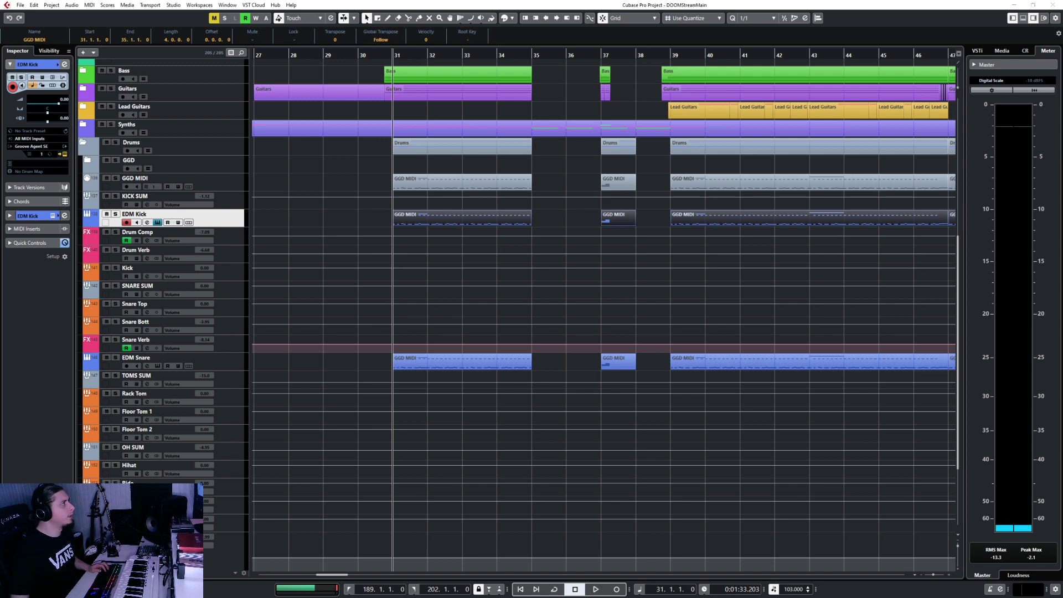
pyautogui.hotkey('alt', 'Tab')
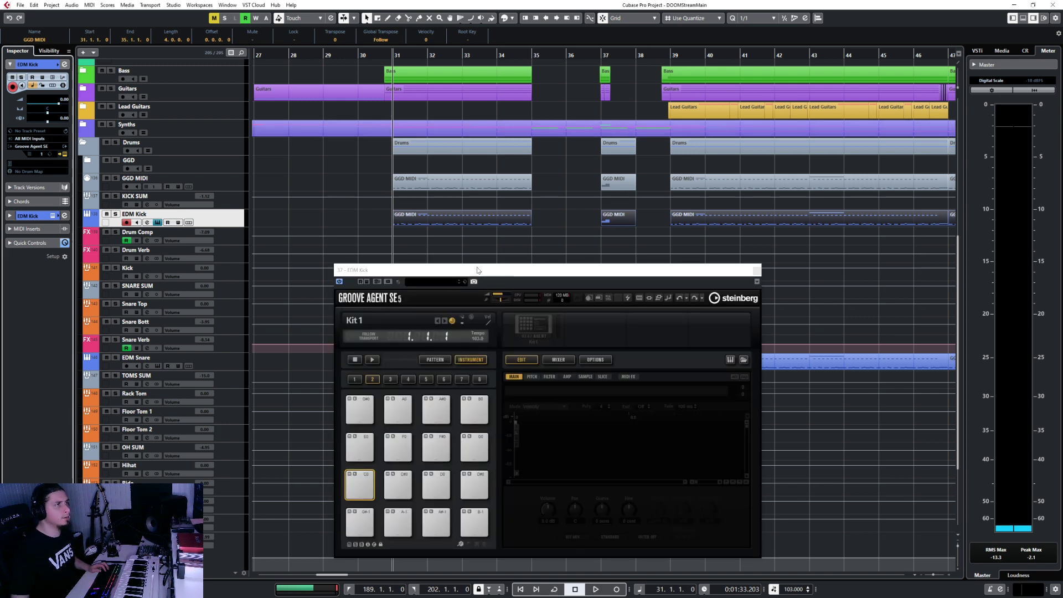
# Add one stereo audio track named Drum Samples with its output set to Stereo Out.
pyautogui.moveTo(479, 270); pyautogui.dragTo(559, 258)
pyautogui.rightClick(229, 224)
pyautogui.moveTo(255, 226)
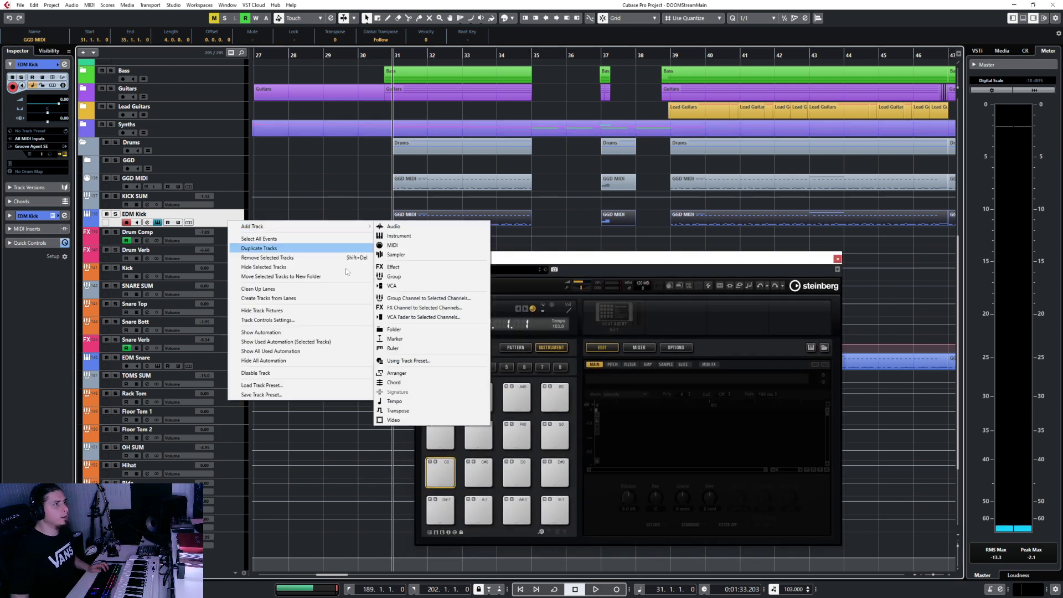
pyautogui.click(436, 226)
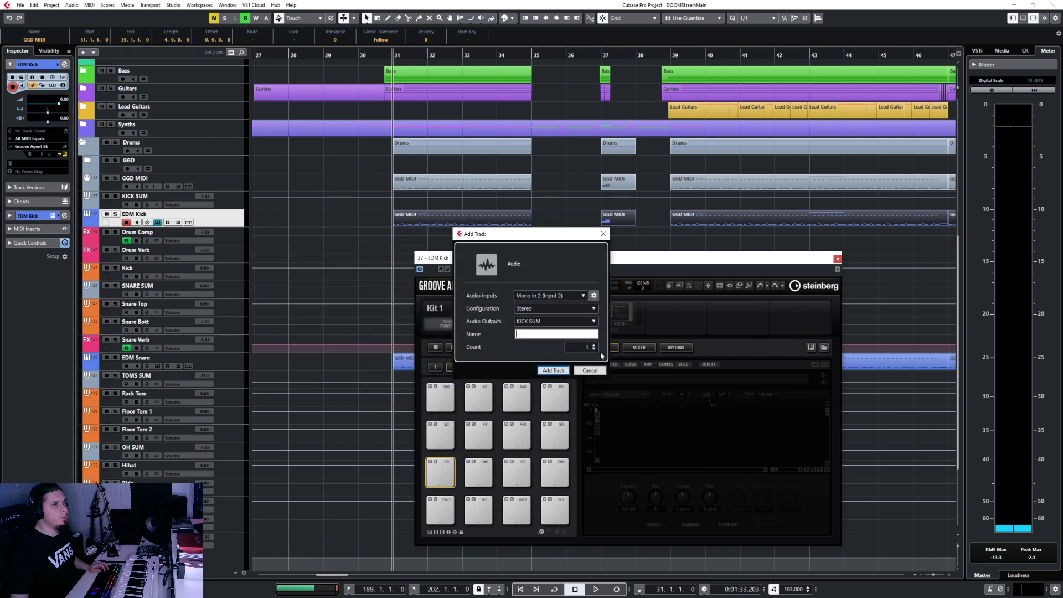
pyautogui.click(549, 322)
pyautogui.click(548, 360)
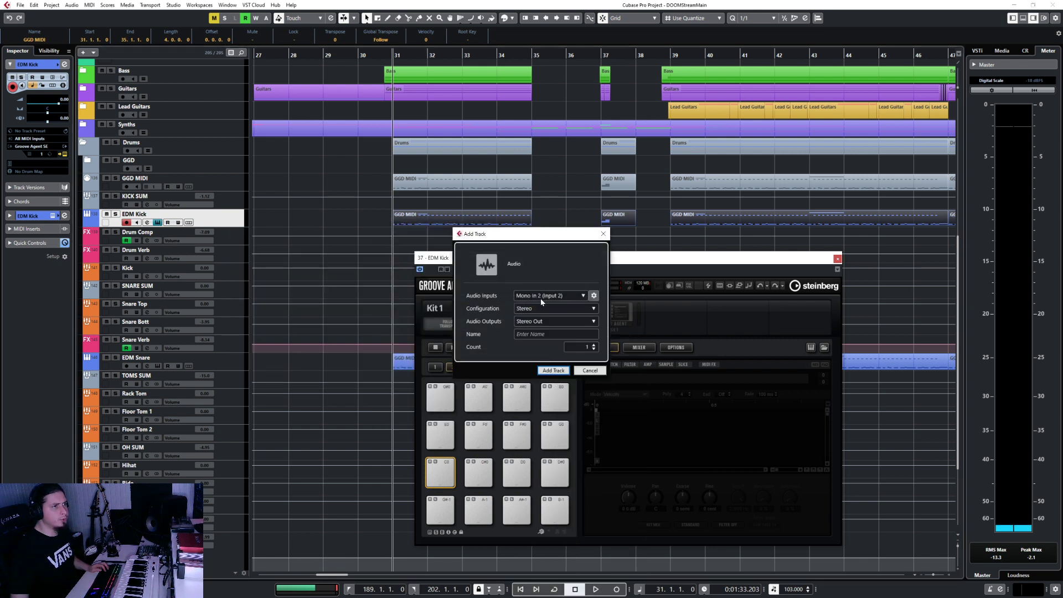
pyautogui.click(552, 333)
pyautogui.write('Drum')
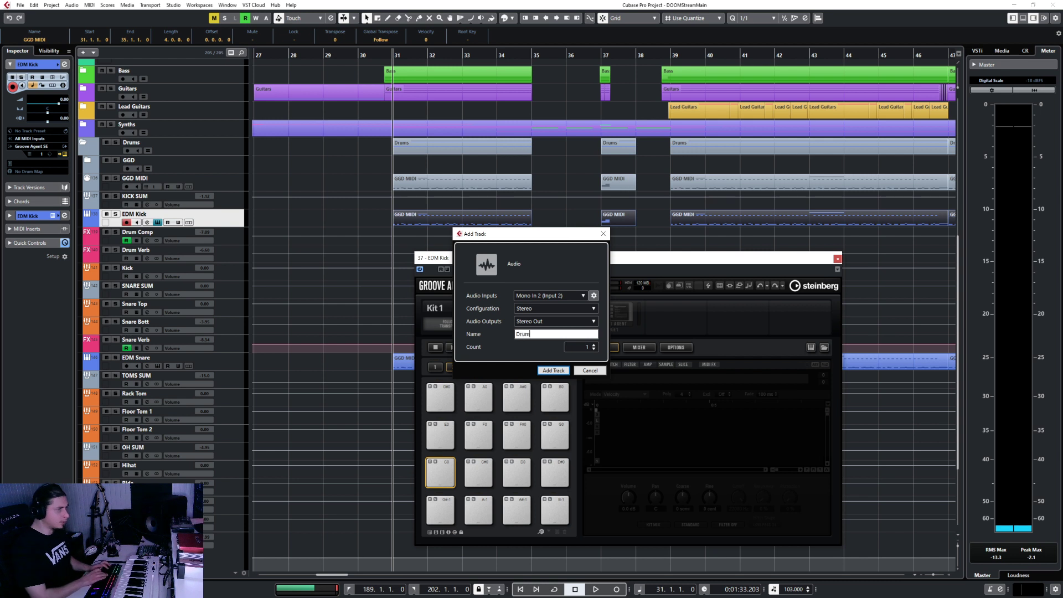
pyautogui.write(' ED')
pyautogui.write('amples')
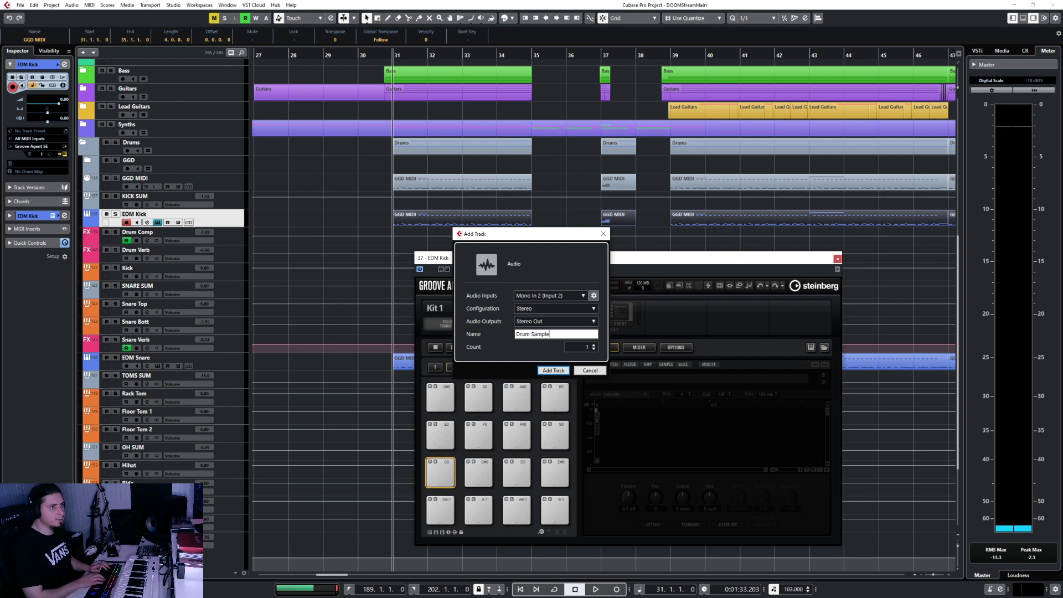
pyautogui.press('Return')
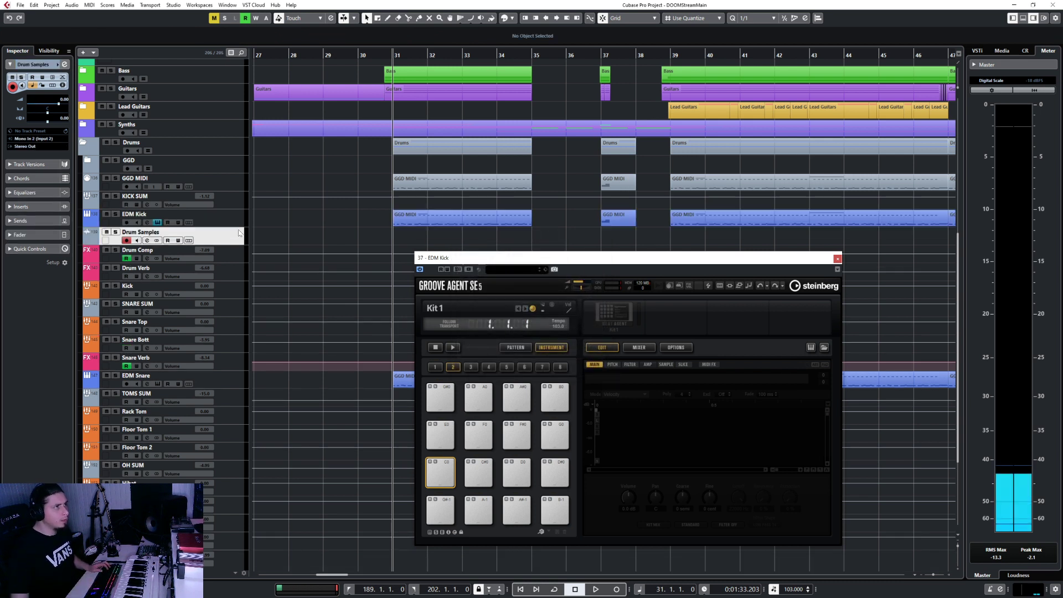
# Close the instrument window and move the Drum Samples track above the GGD folder inside Drums.
pyautogui.click(838, 259)
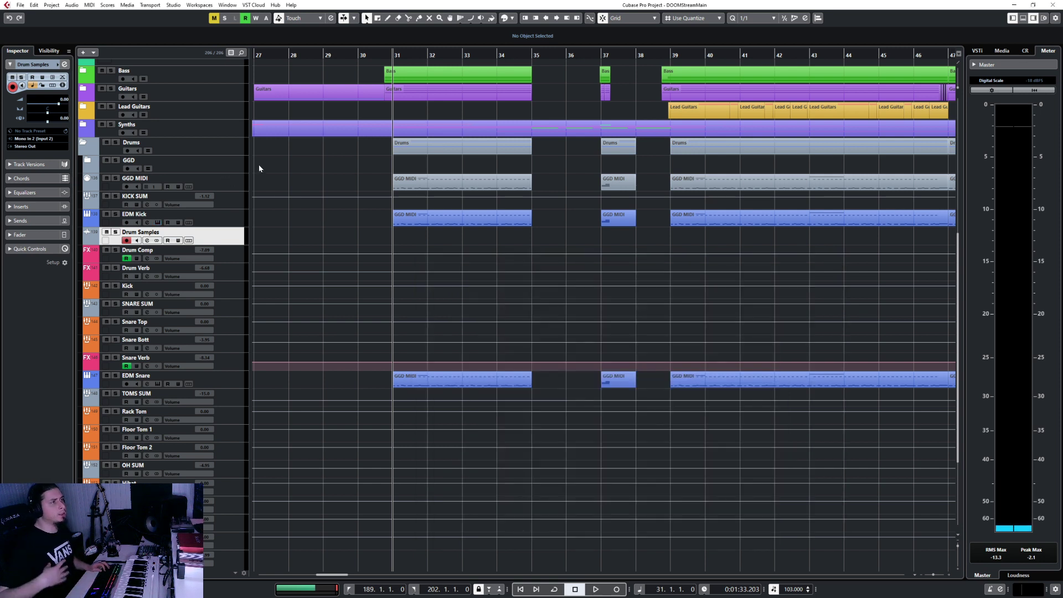
pyautogui.moveTo(226, 241); pyautogui.dragTo(220, 202)
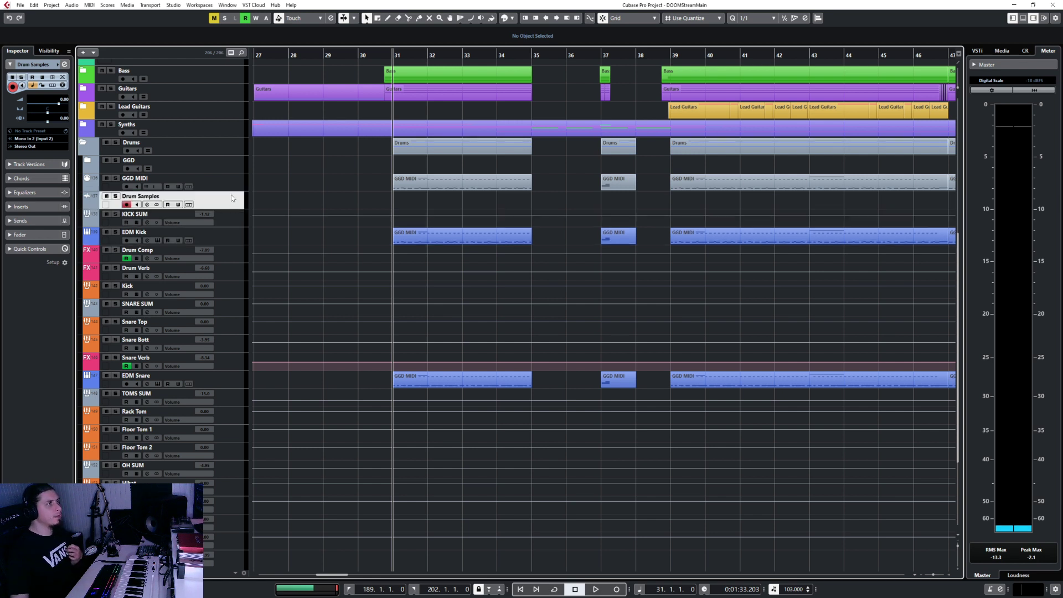
pyautogui.moveTo(232, 197); pyautogui.dragTo(233, 162)
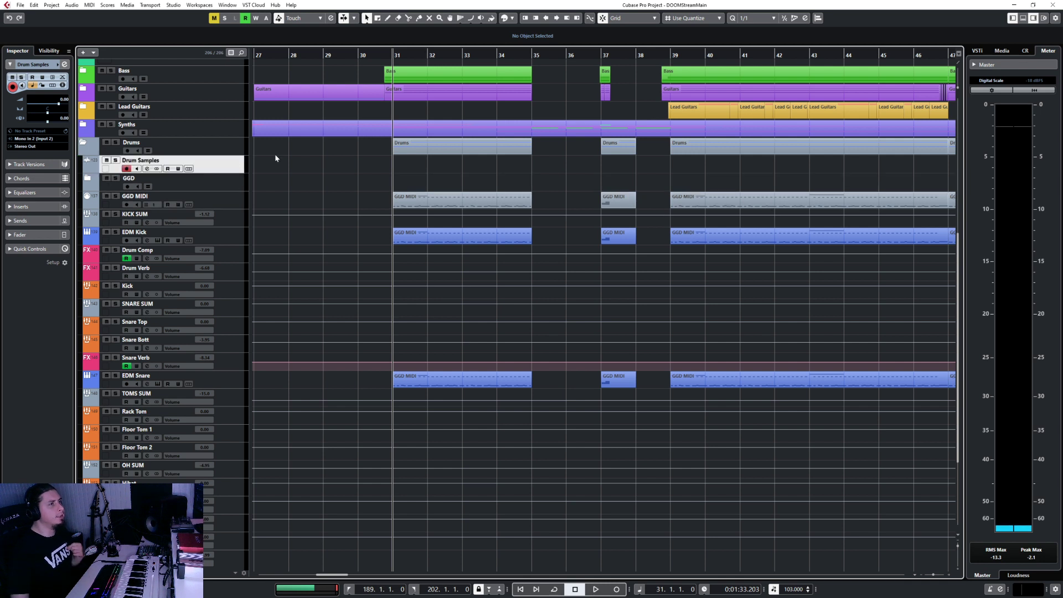
# Import the Kick_10 audio sample onto the Drum Samples track at bar 31, copying the file to the working directory.
pyautogui.click(22, 8)
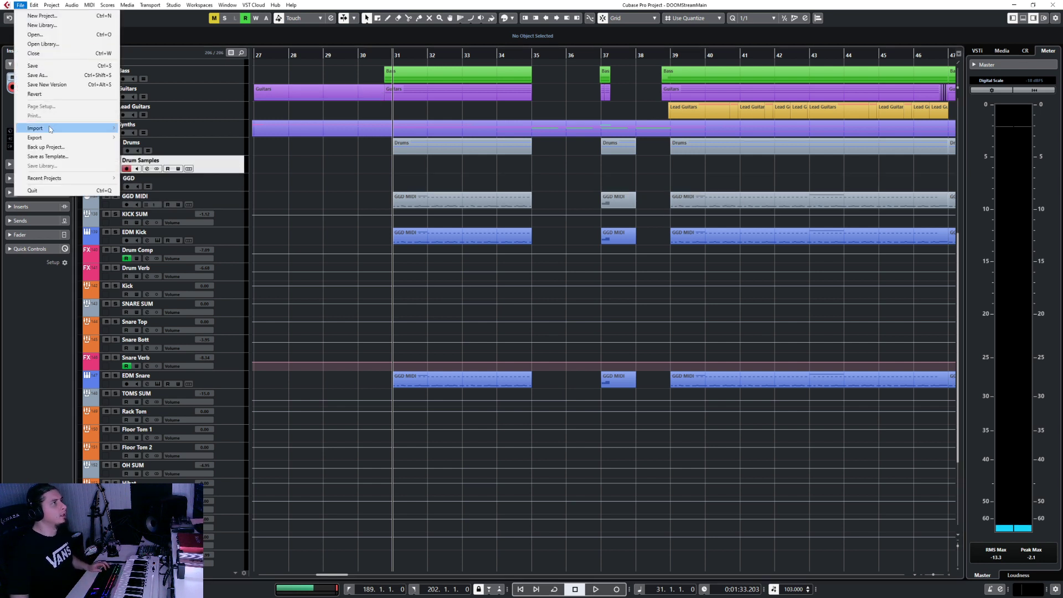
pyautogui.moveTo(49, 127)
pyautogui.click(135, 127)
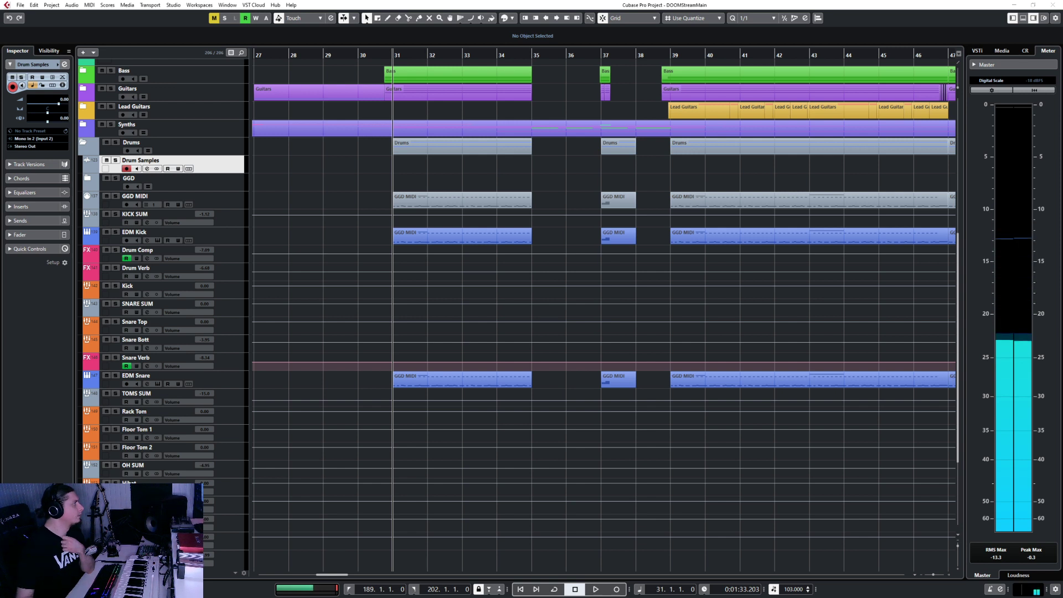
pyautogui.moveTo(1062, 170); pyautogui.dragTo(403, 170)
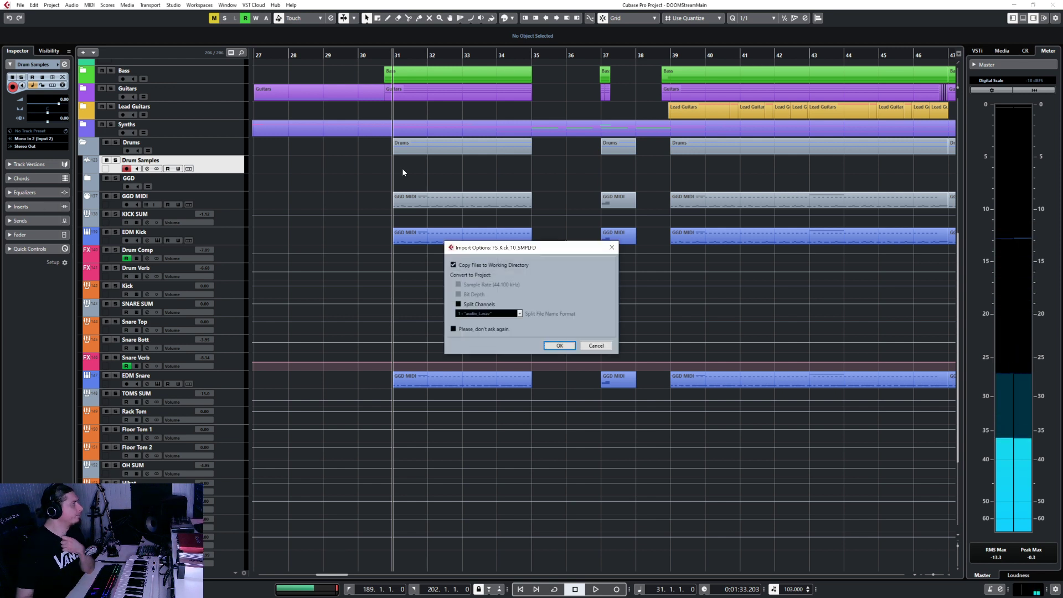
pyautogui.click(559, 345)
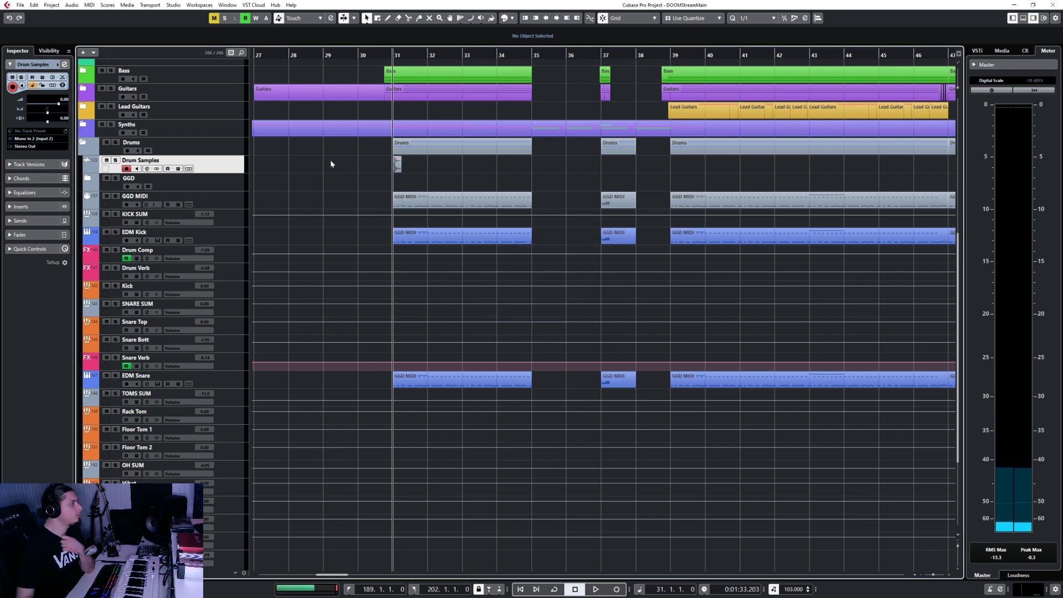
# Import the Snare_3 audio sample onto the Drum Samples track at bar 32, copying the file to the working directory.
pyautogui.click(422, 55)
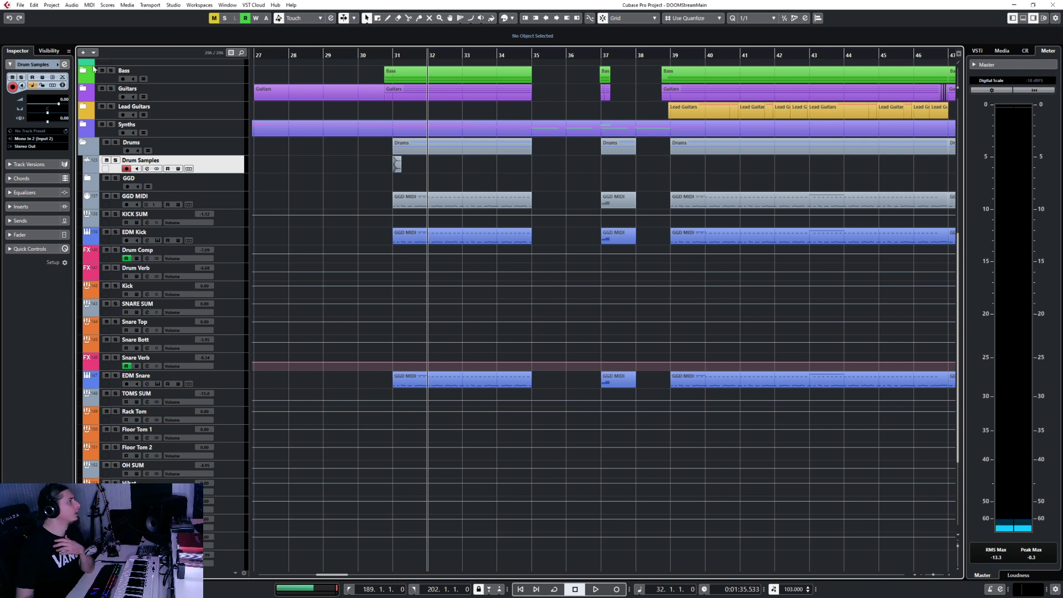
pyautogui.click(20, 5)
pyautogui.moveTo(44, 128)
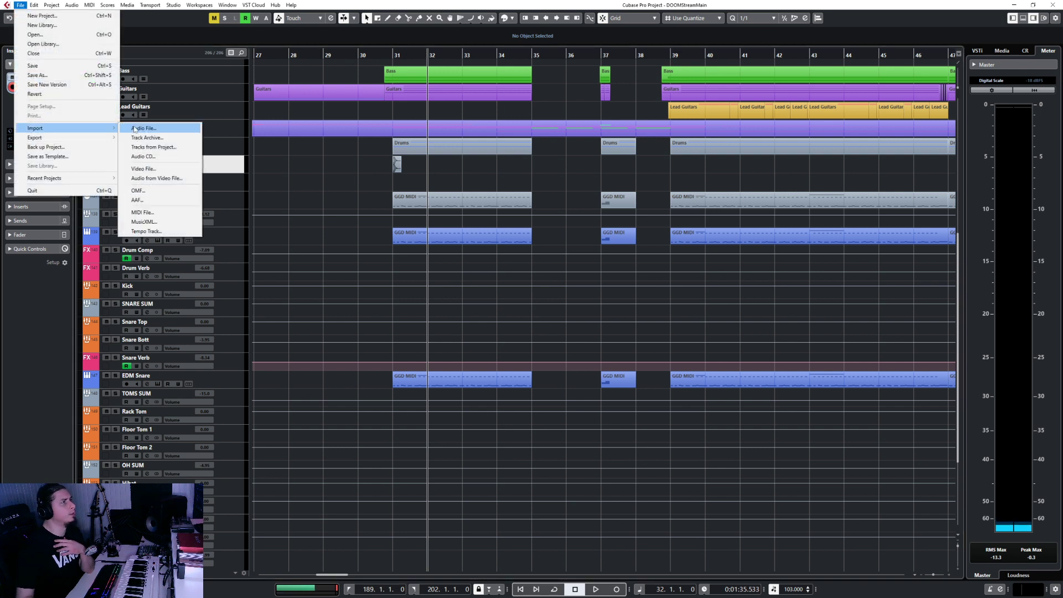
pyautogui.click(144, 128)
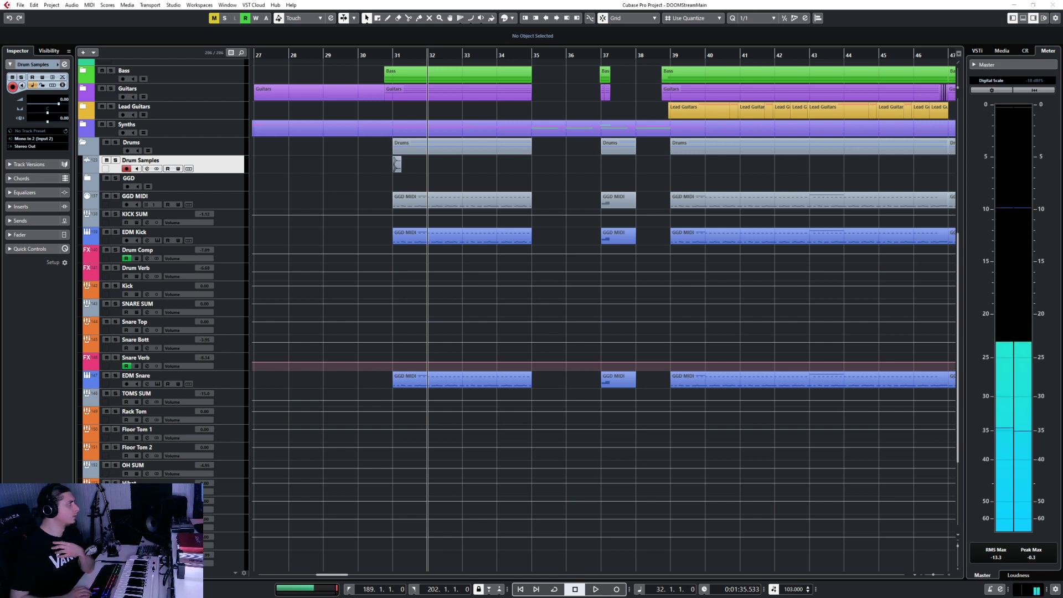
pyautogui.doubleClick(552, 303)
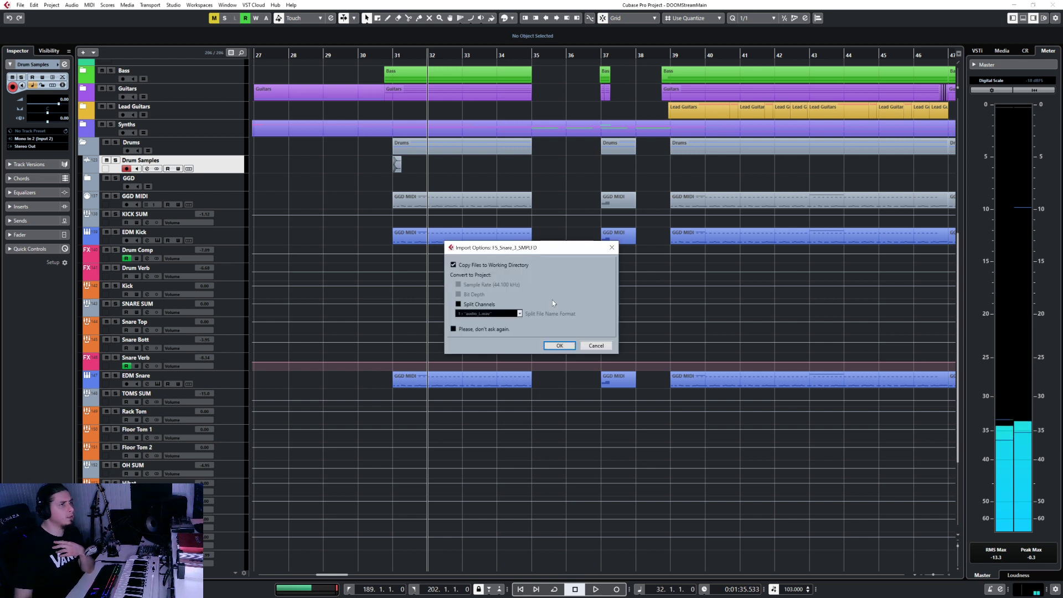
pyautogui.click(560, 346)
# Load the Kick_10 sample from bar 31 onto the C pad in group 2 of EDM Kick's Groove Agent SE and close the instrument.
pyautogui.scroll(7, 475, 311)
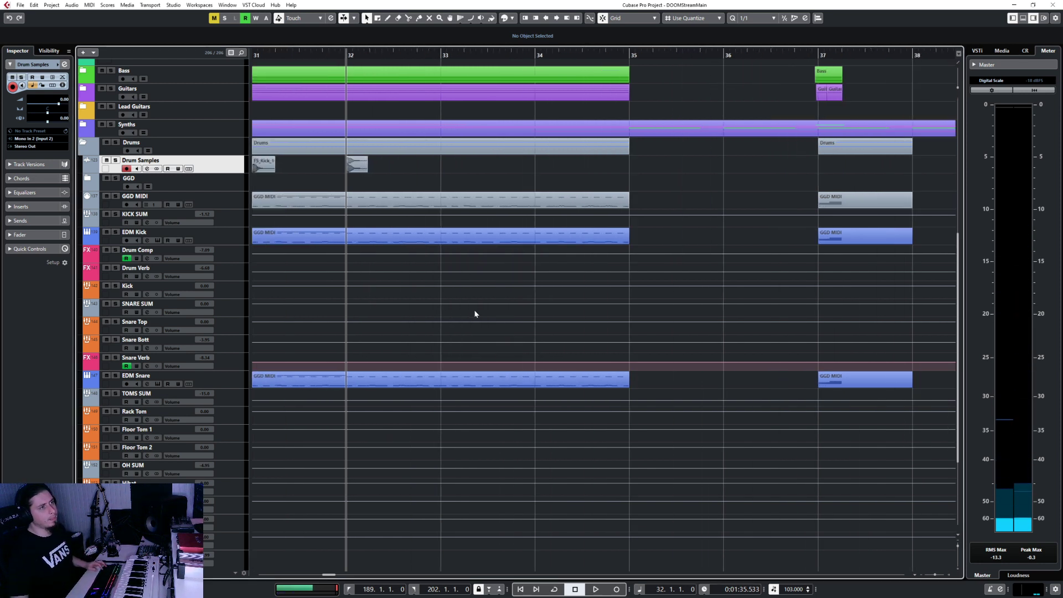
pyautogui.scroll(-3, 473, 311)
pyautogui.hscroll(-1, 472, 311)
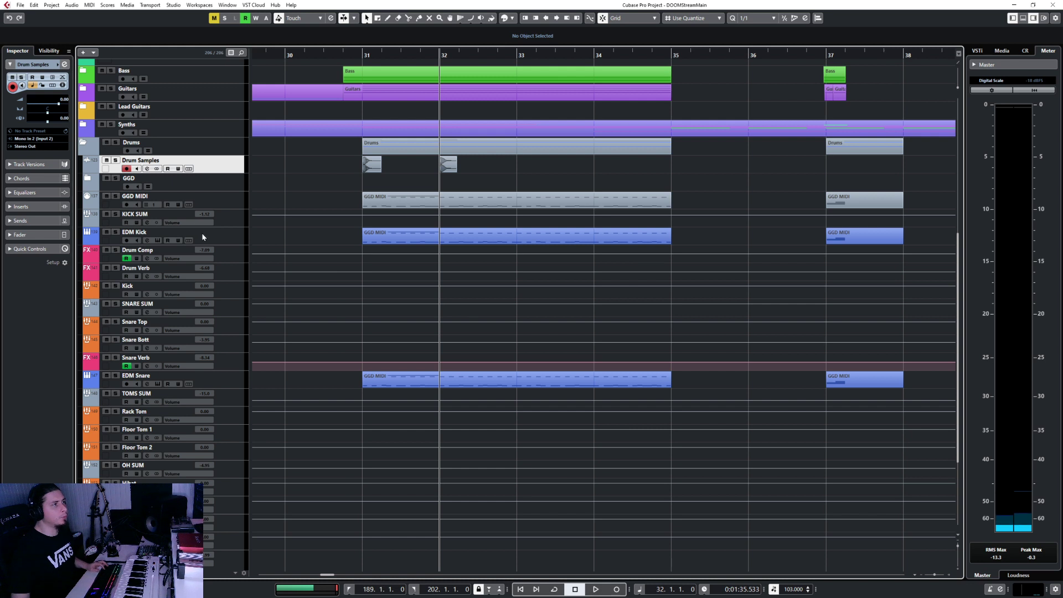
pyautogui.click(220, 240)
pyautogui.click(64, 154)
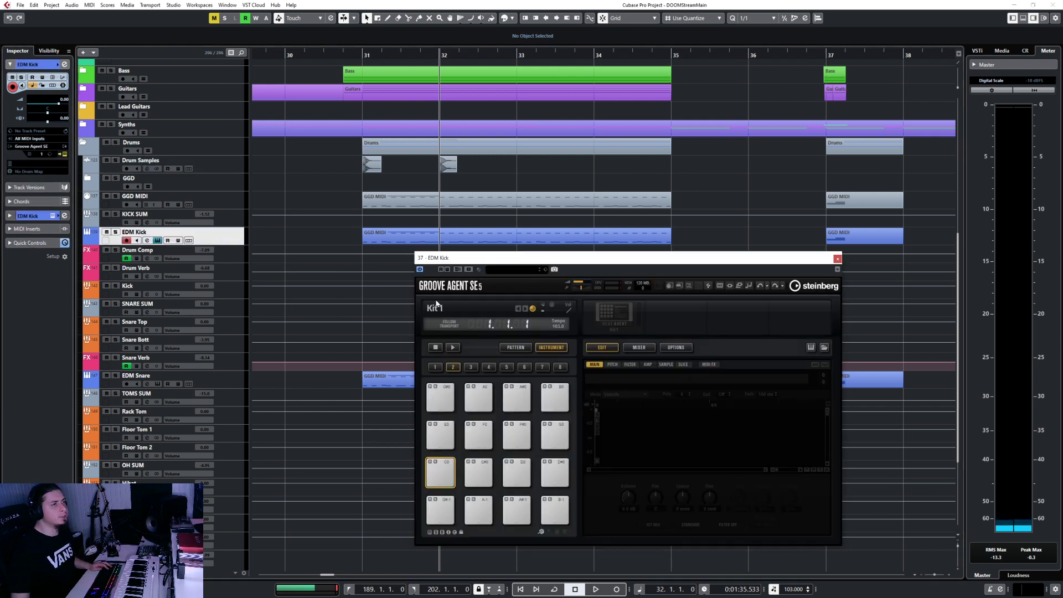
pyautogui.moveTo(375, 168); pyautogui.dragTo(430, 464)
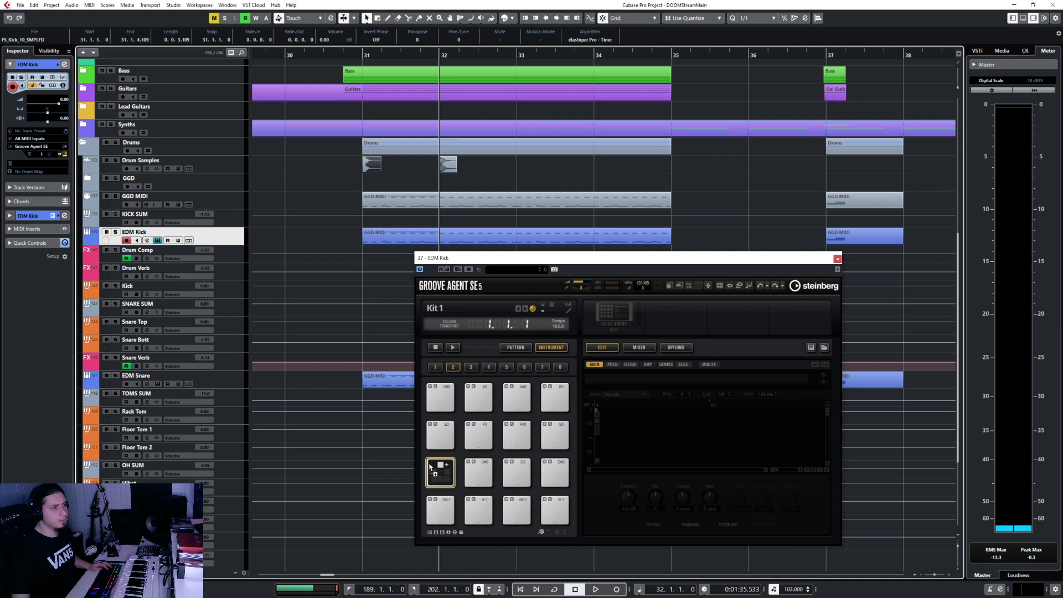
pyautogui.moveTo(431, 467); pyautogui.dragTo(431, 467)
pyautogui.click(837, 258)
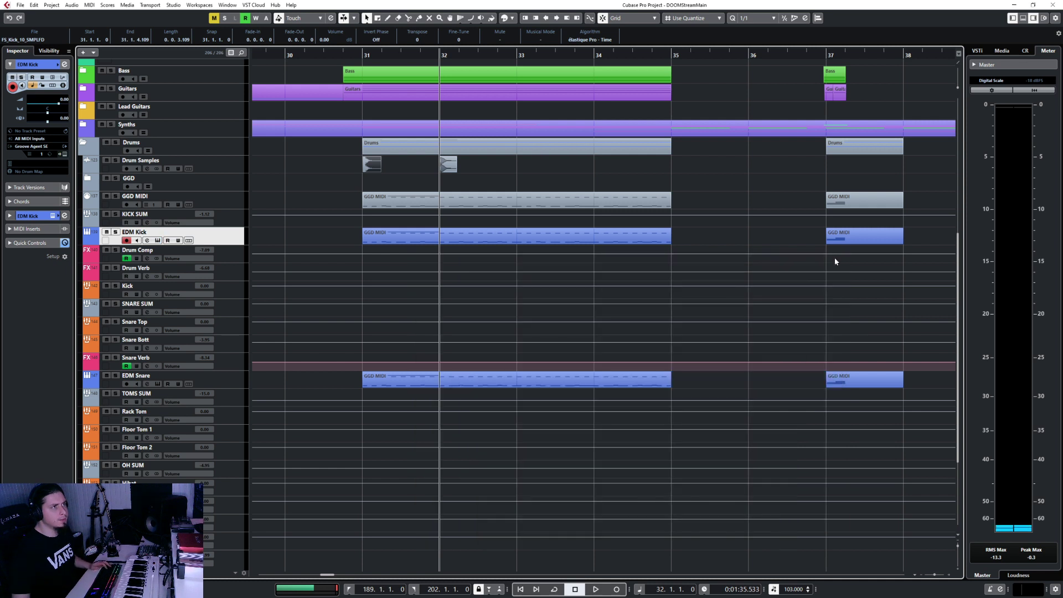
# Set the EDM Kick track's volume to -20 dB and mute the Drum Samples track.
pyautogui.click(64, 99)
pyautogui.write('-20')
pyautogui.press('Return')
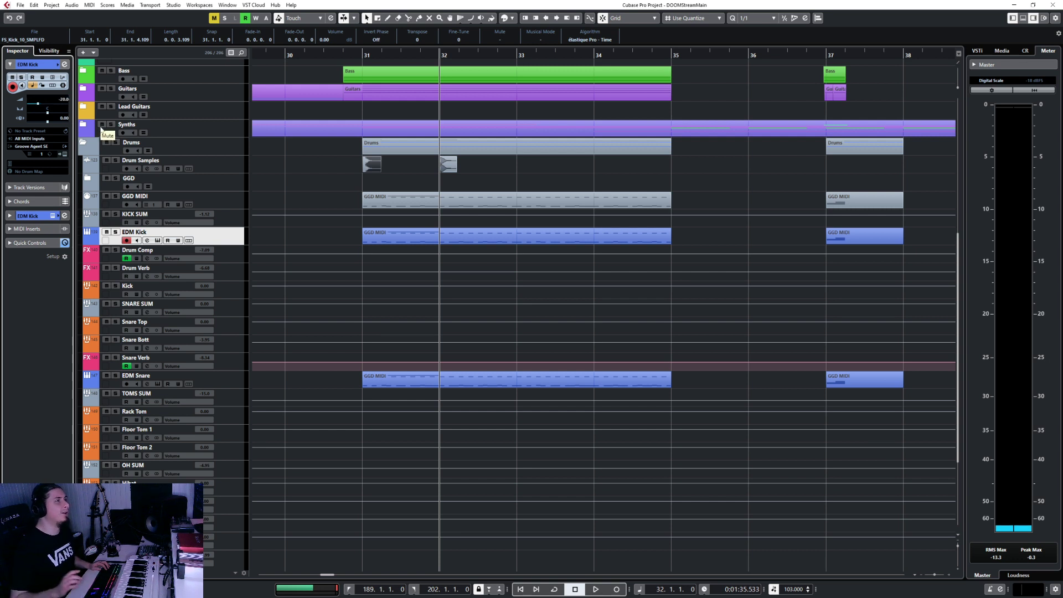
pyautogui.click(127, 169)
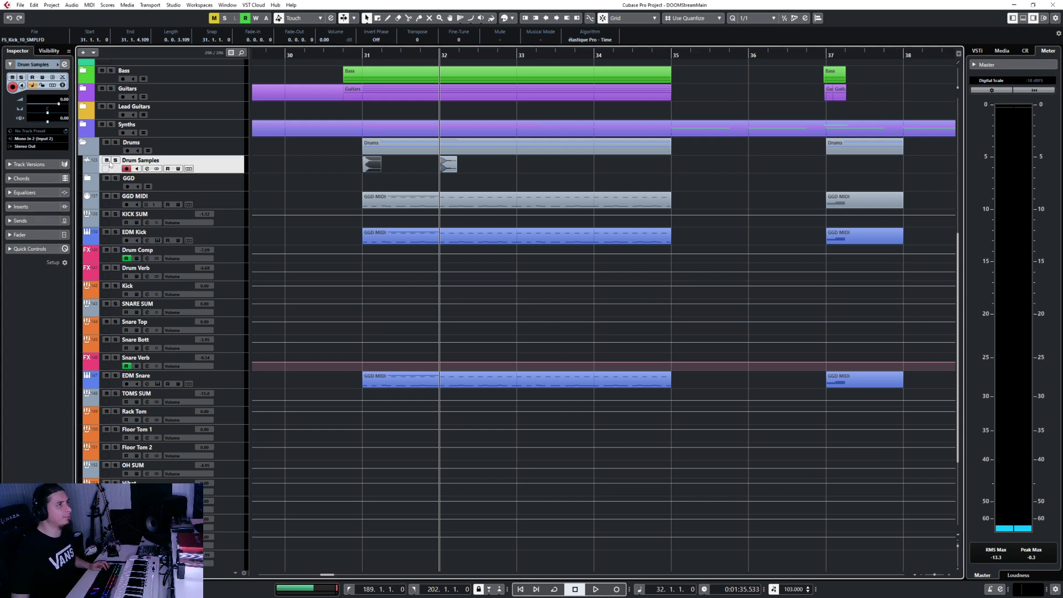
# Solo the KICK SUM group and play from bar 31, setting the EDM Kick's volume to -40 dB.
pyautogui.click(229, 151)
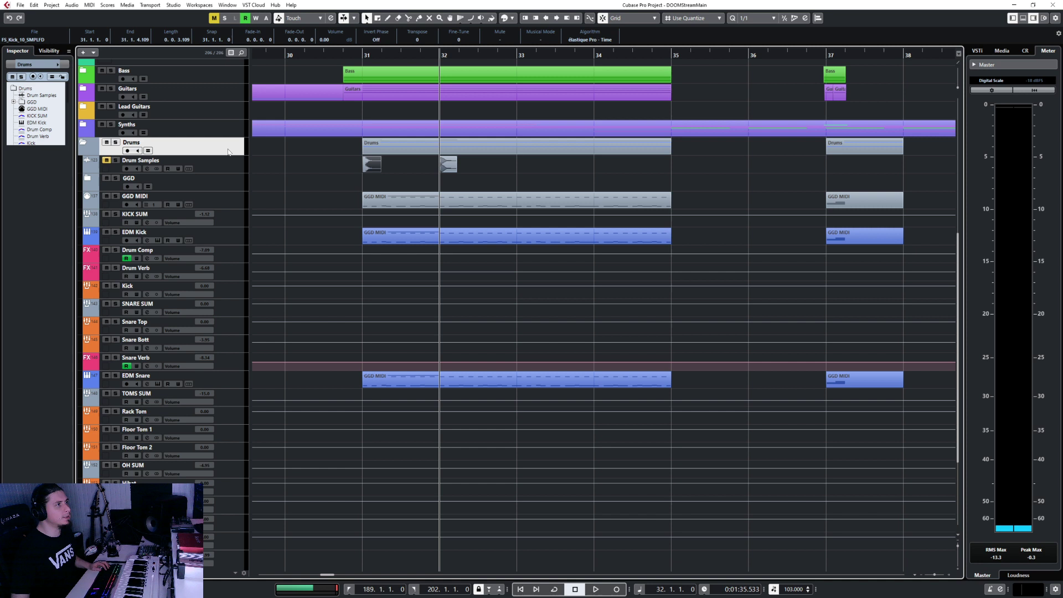
pyautogui.click(231, 187)
pyautogui.click(234, 205)
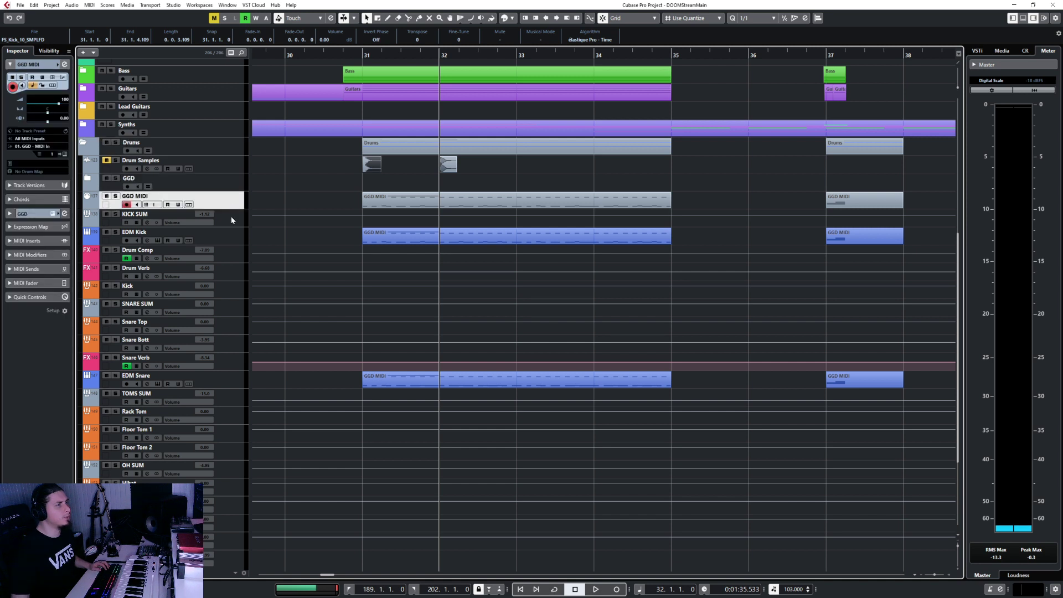
pyautogui.click(230, 216)
pyautogui.press('s')
pyautogui.click(361, 54)
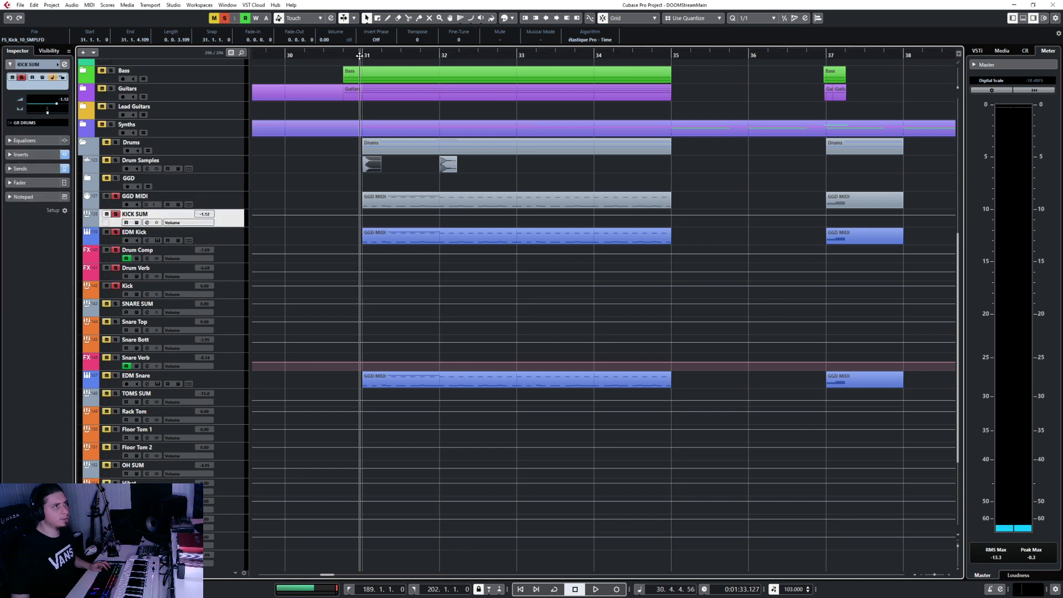
pyautogui.press('space')
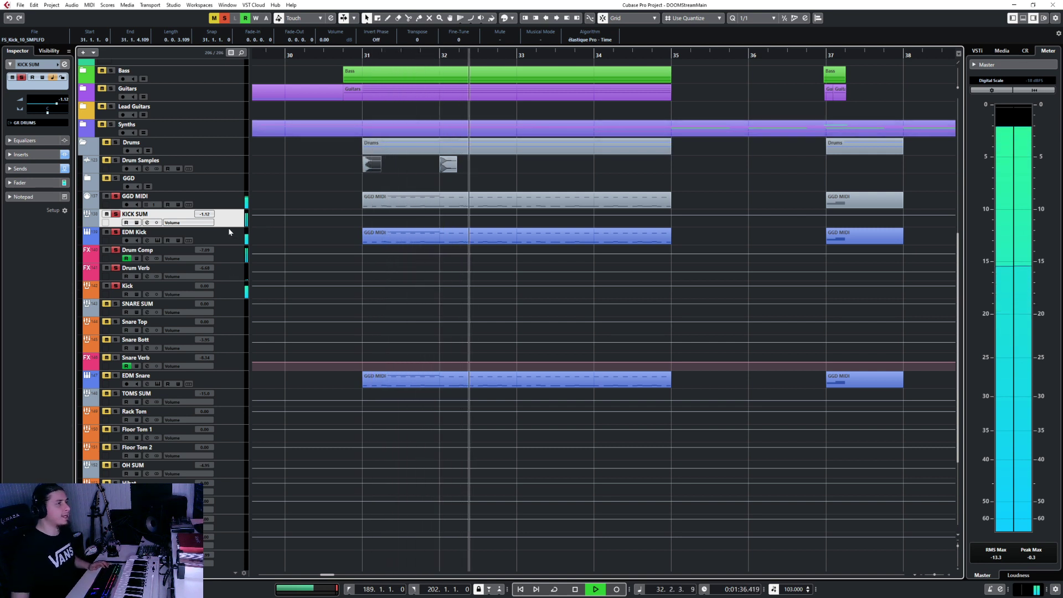
pyautogui.click(228, 235)
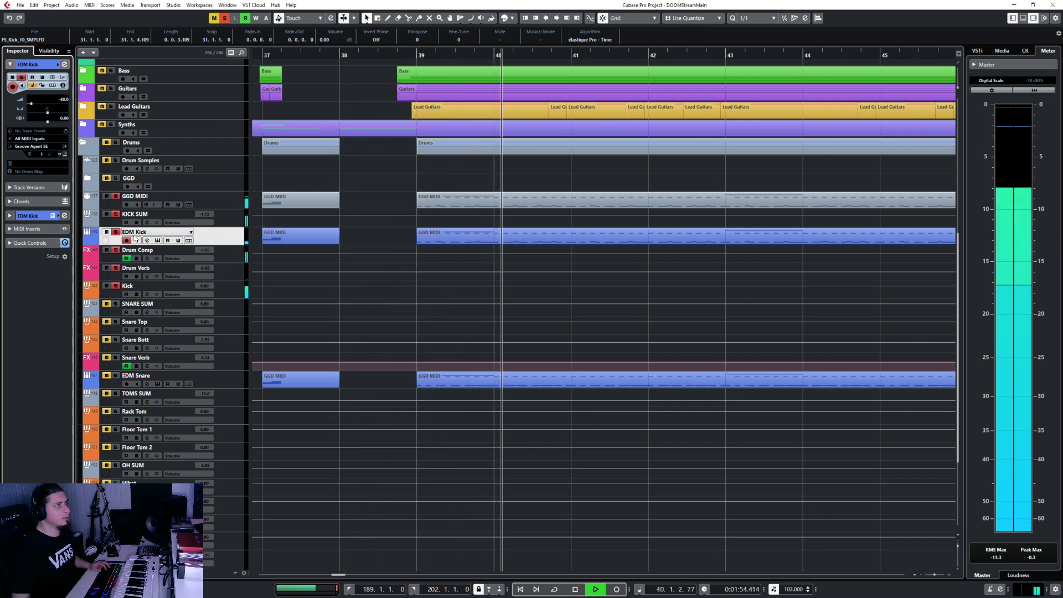
pyautogui.press('space')
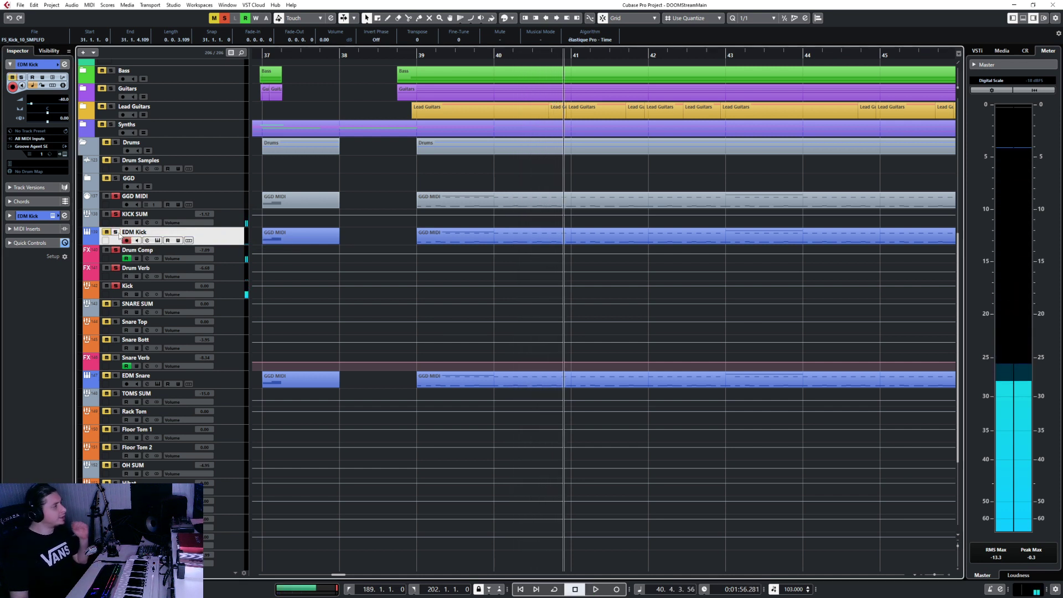
# Toggle the EDM Kick's solo and play from bar 39 to compare the kick with and without the layered sample.
pyautogui.click(118, 233)
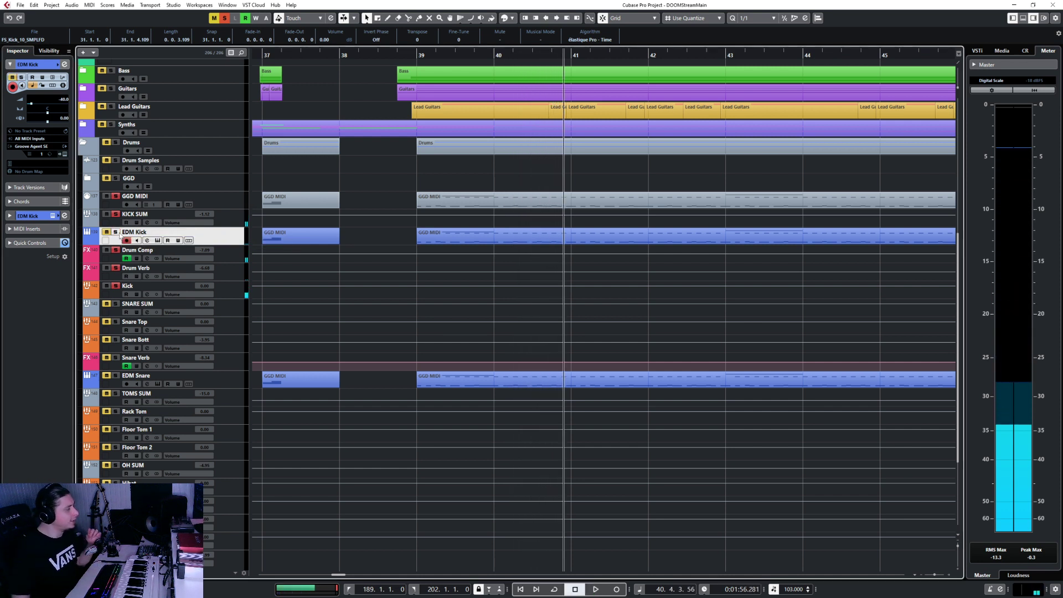
pyautogui.click(429, 52)
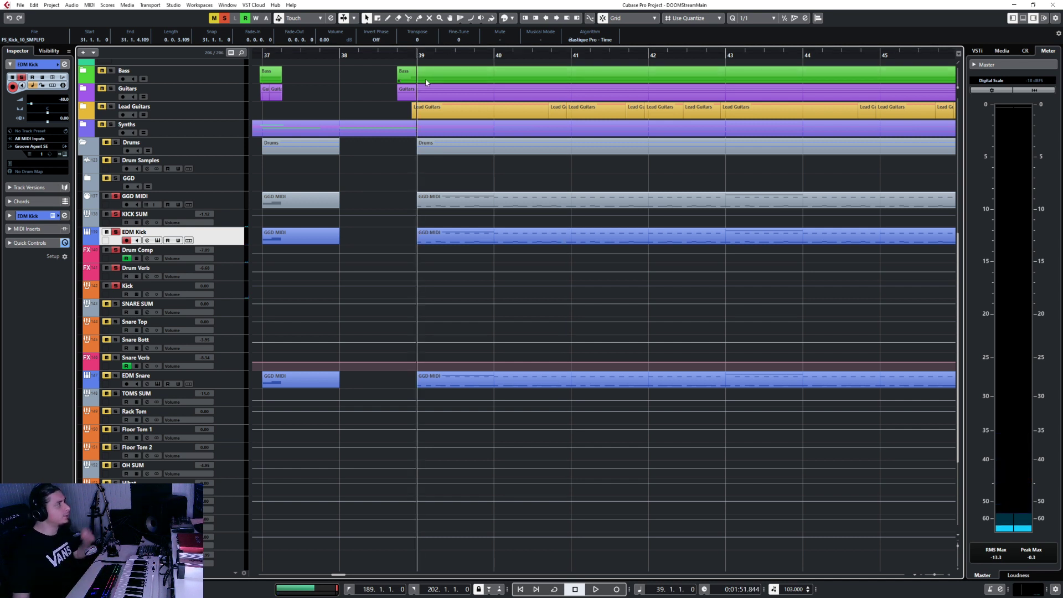
pyautogui.click(273, 144)
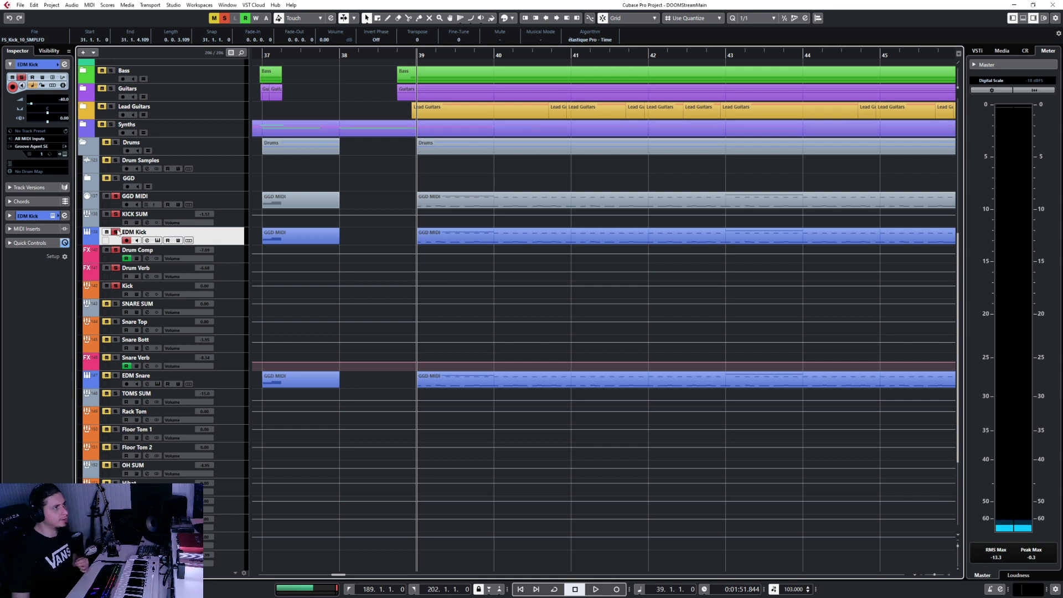
pyautogui.press('space')
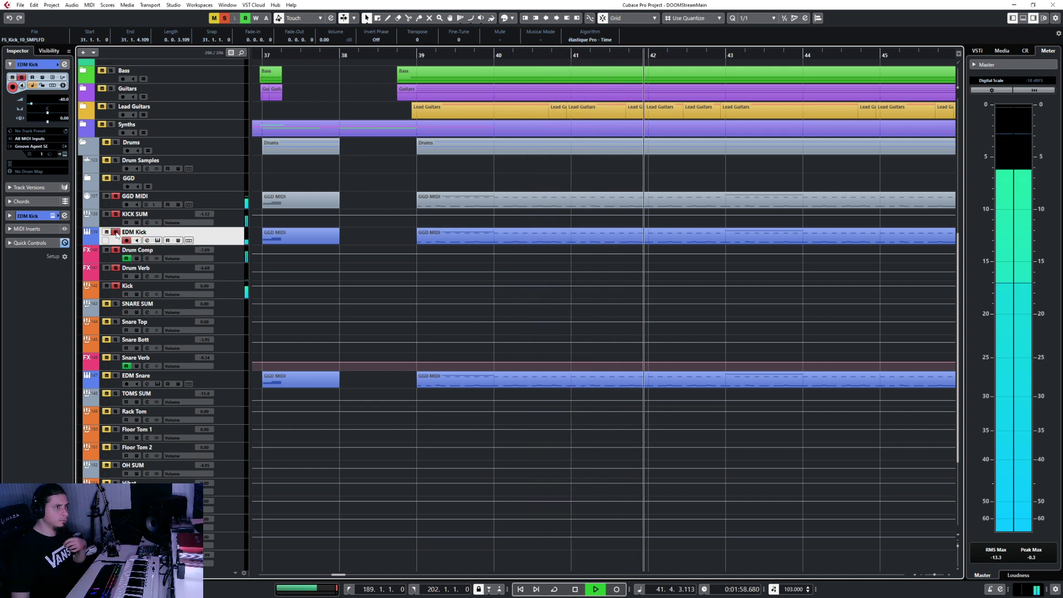
pyautogui.press('space')
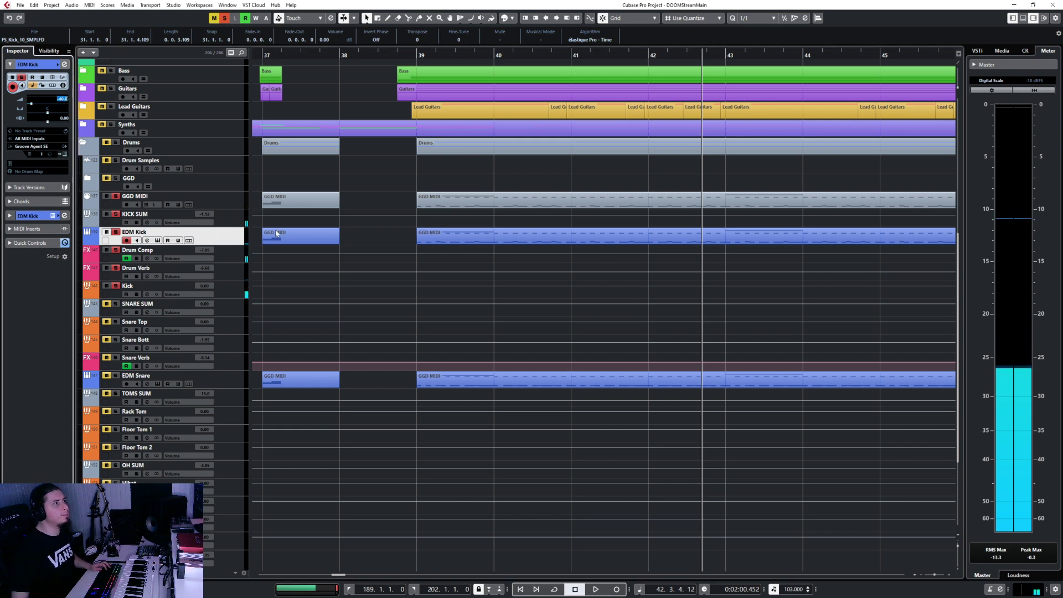
# Set the EDM Kick's volume to -35 dB and play the layered kick from bar 31.
pyautogui.scroll(-7, 547, 355)
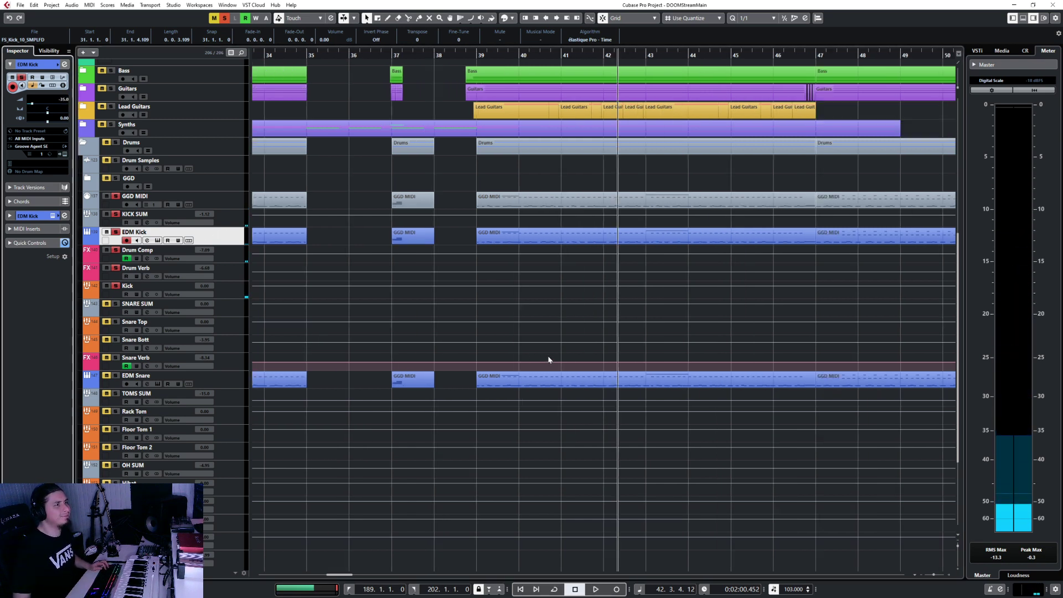
pyautogui.scroll(5, 386, 304)
pyautogui.scroll(2, 386, 302)
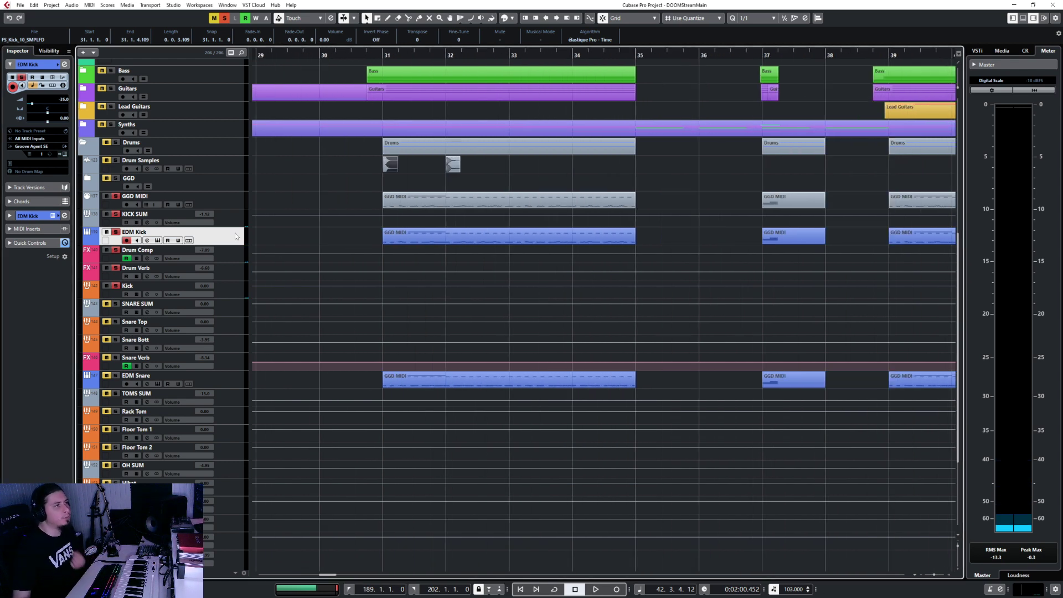
pyautogui.click(382, 56)
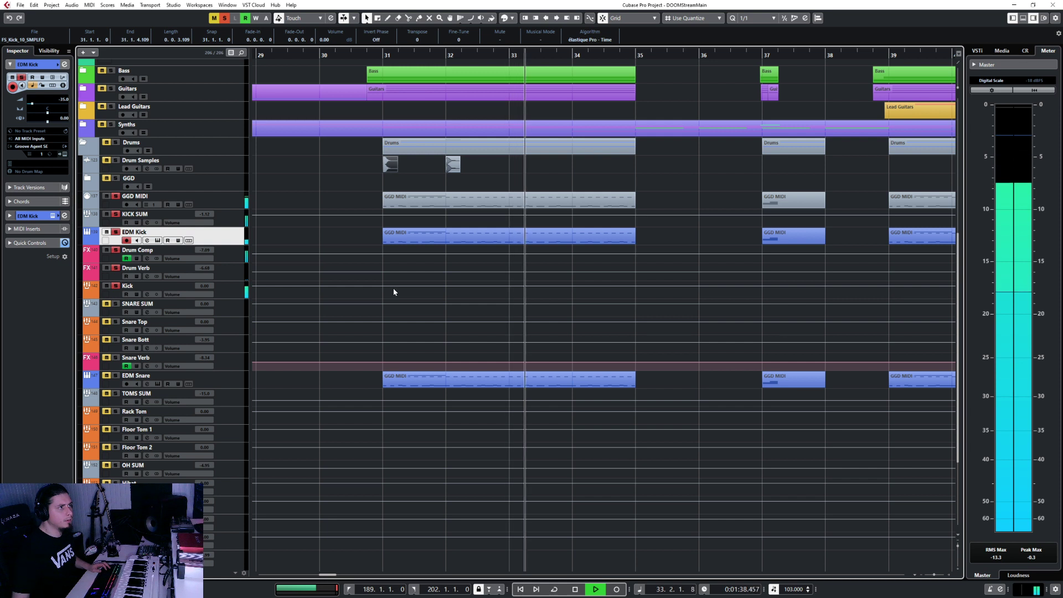
pyautogui.press('space')
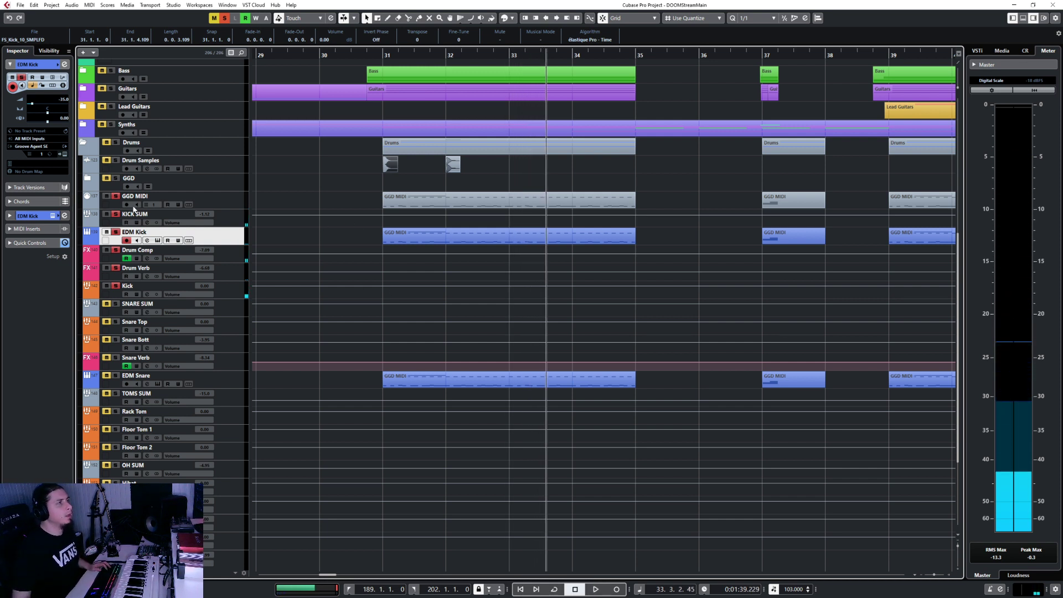
# Add the SNARE SUM group to the solo and set the EDM Snare track's volume to -40 dB.
pyautogui.click(116, 304)
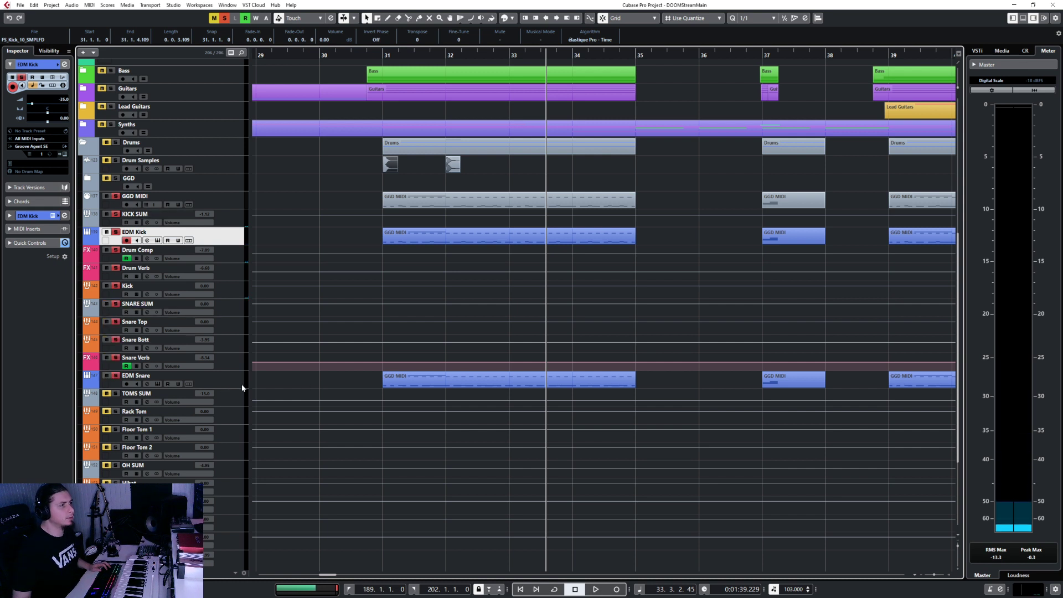
pyautogui.click(242, 386)
pyautogui.doubleClick(63, 99)
pyautogui.write('-4')
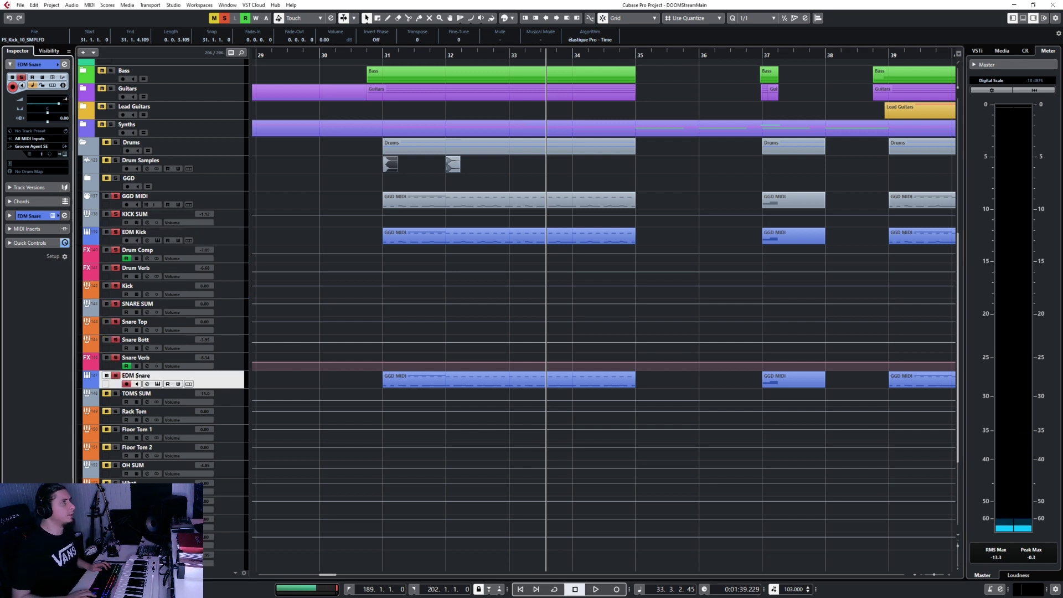
pyautogui.write('0')
pyautogui.press('Return')
# Lower the EDM Snare's volume to minimum and enable cycle playback from bar 31 to bar 35.
pyautogui.click(381, 54)
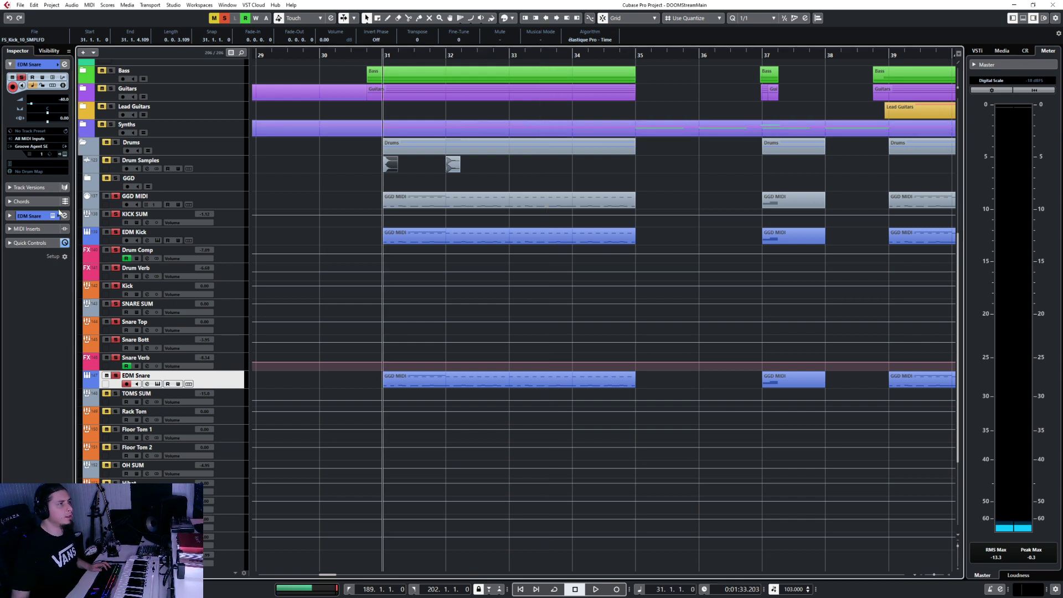
pyautogui.moveTo(31, 104); pyautogui.dragTo(19, 105)
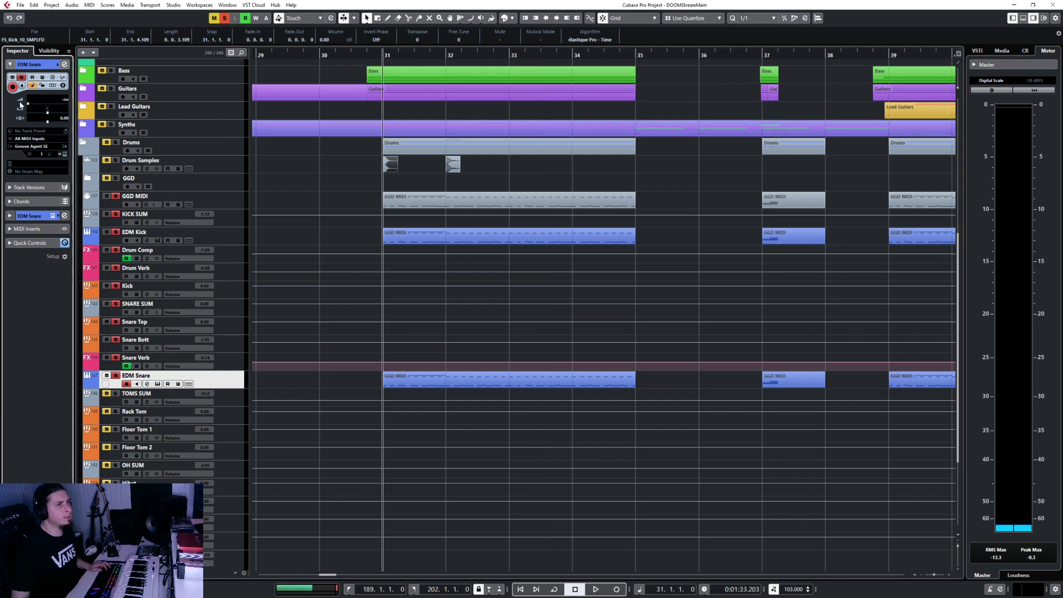
pyautogui.moveTo(385, 52); pyautogui.dragTo(641, 52)
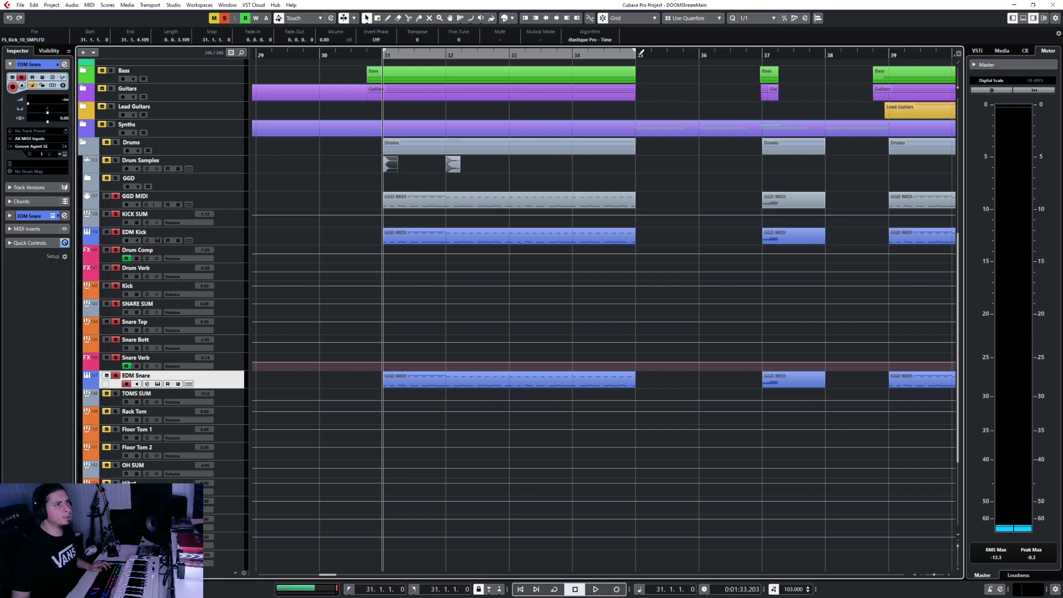
pyautogui.click(555, 590)
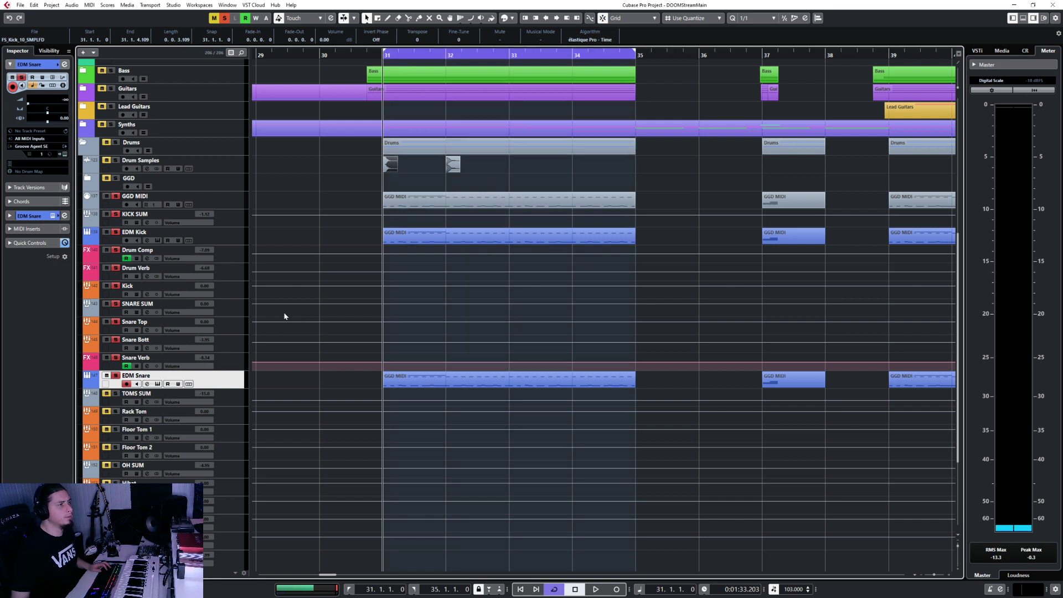
# Try blending in the EDM Snare by raising its volume during looped playback.
pyautogui.click(34, 104)
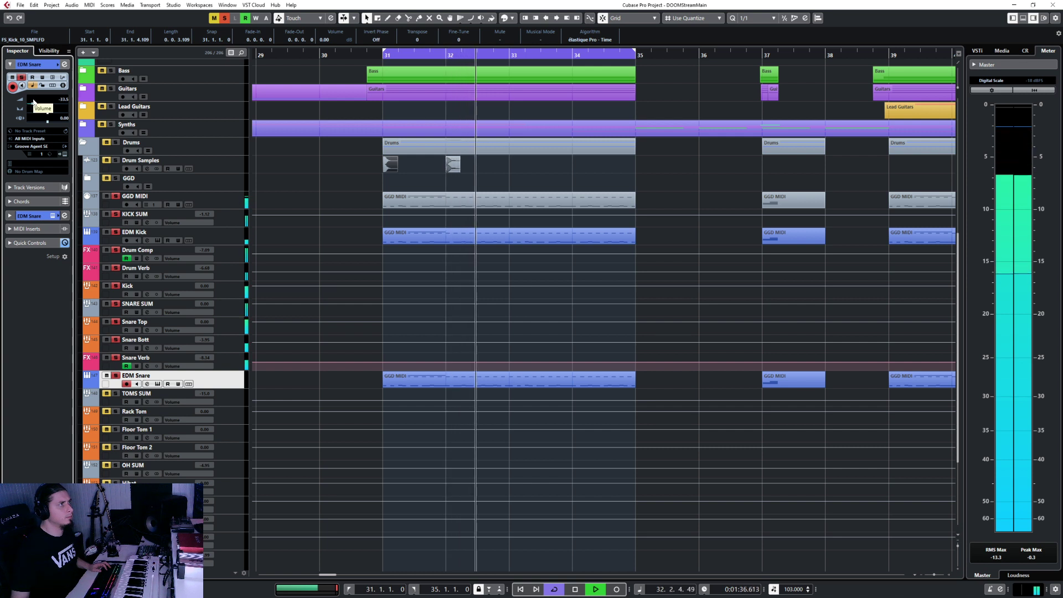
pyautogui.moveTo(35, 100); pyautogui.dragTo(48, 74)
pyautogui.press('space')
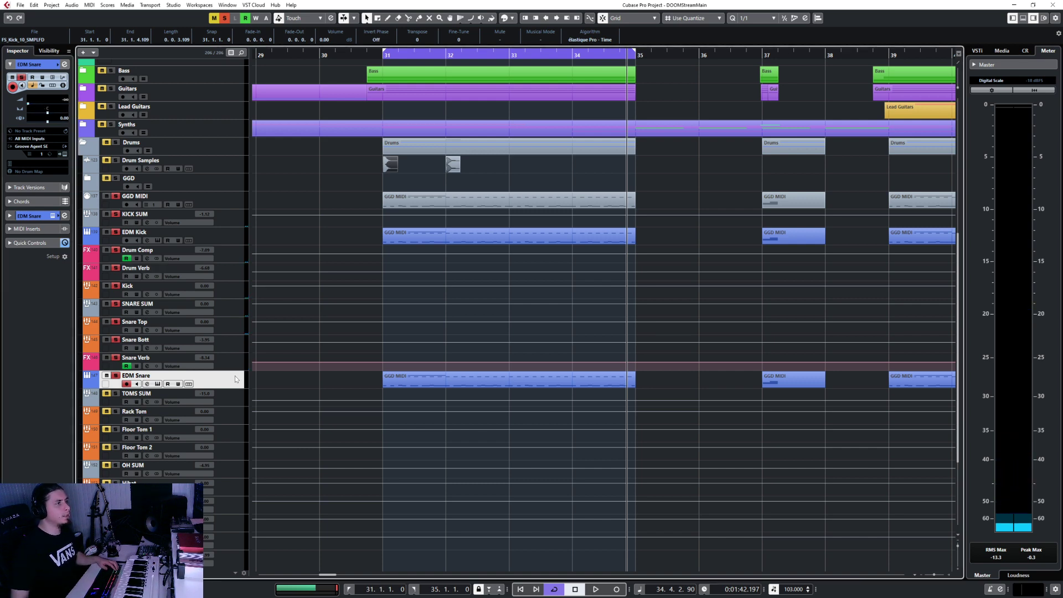
pyautogui.press('F3')
pyautogui.click(815, 148)
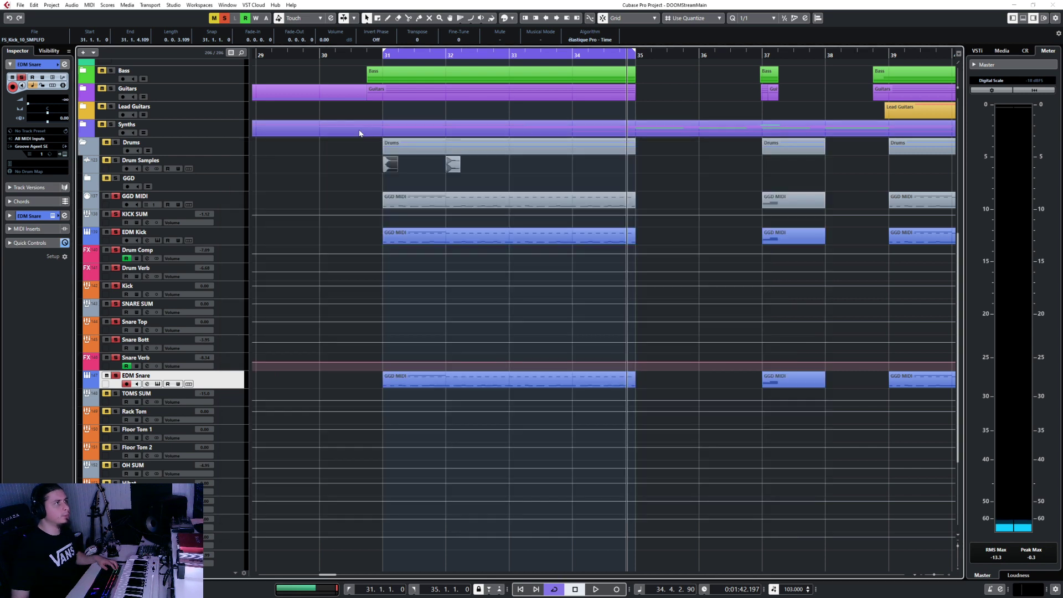
# Load the Snare_3 sample from bar 32 onto the D pad in group 2 of EDM Snare's Groove Agent SE.
pyautogui.click(65, 155)
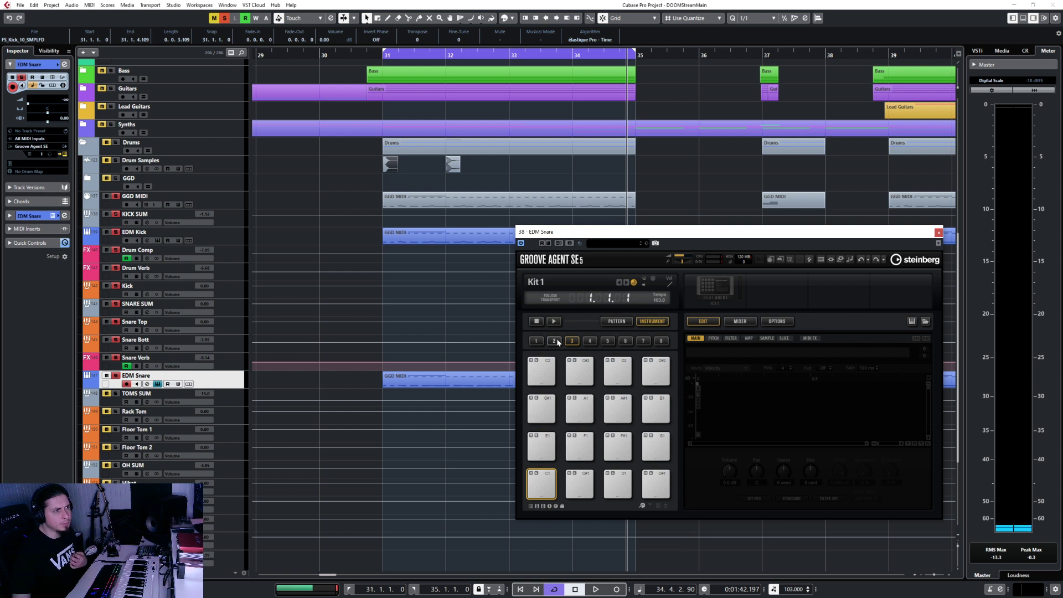
pyautogui.moveTo(452, 168); pyautogui.dragTo(516, 315)
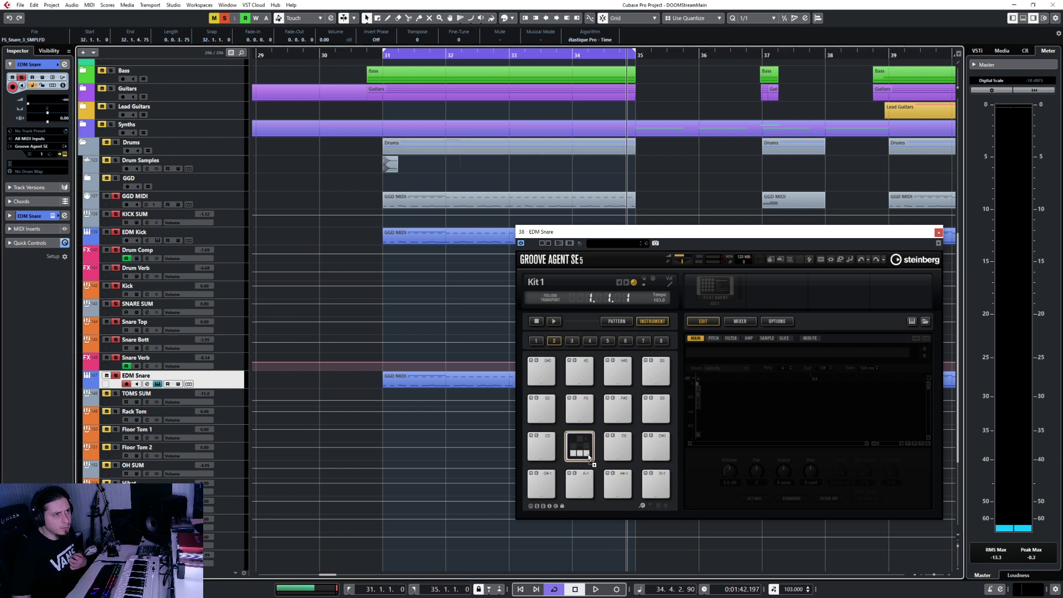
pyautogui.moveTo(591, 457); pyautogui.dragTo(605, 484)
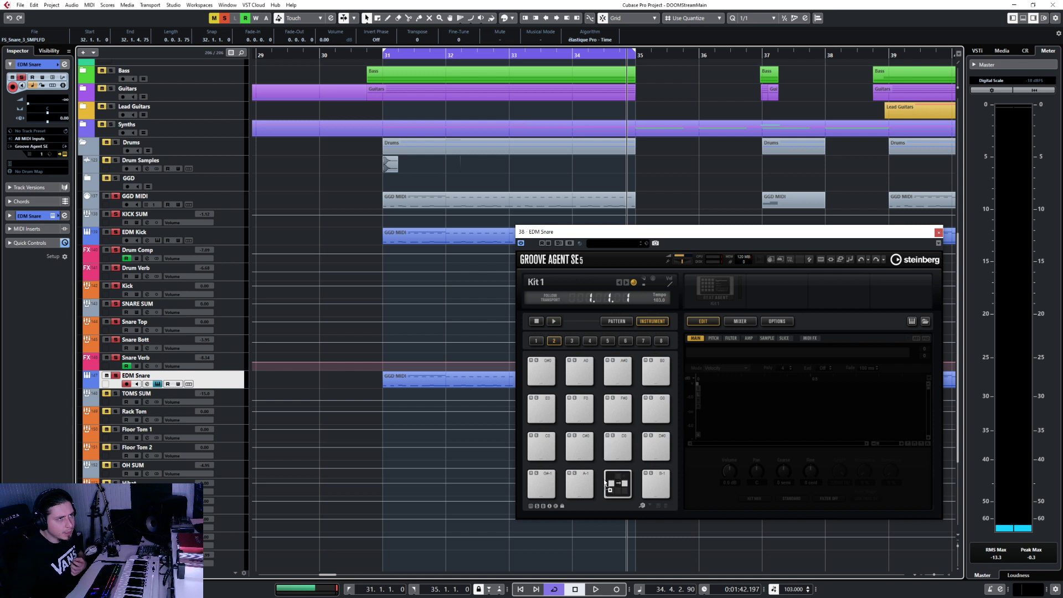
pyautogui.moveTo(621, 440); pyautogui.dragTo(621, 440)
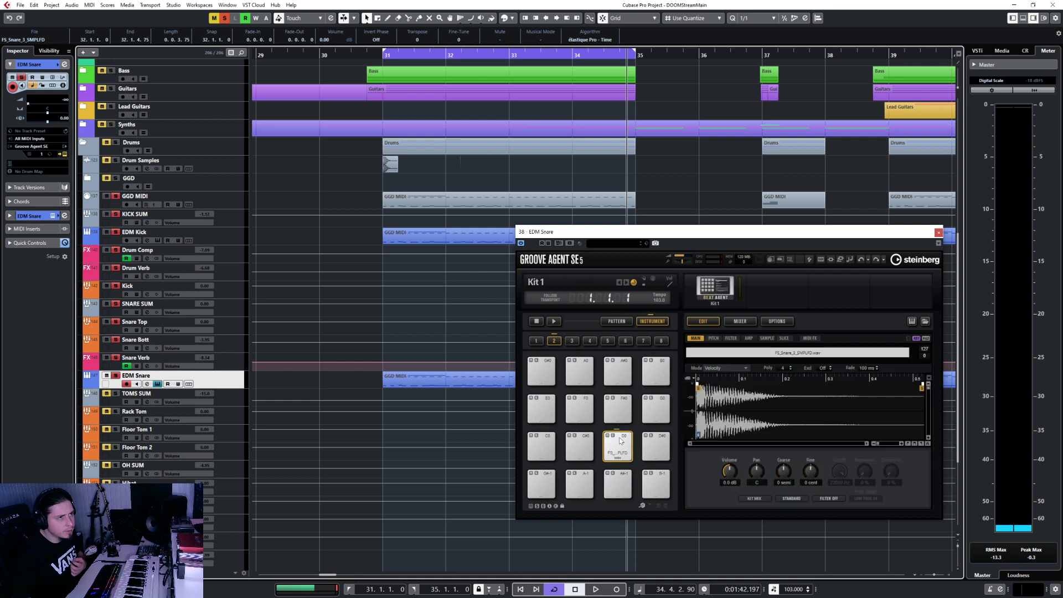
# Close the EDM Snare's Groove Agent SE and set the track's volume to about -27 dB during looped playback.
pyautogui.click(938, 232)
pyautogui.press('space')
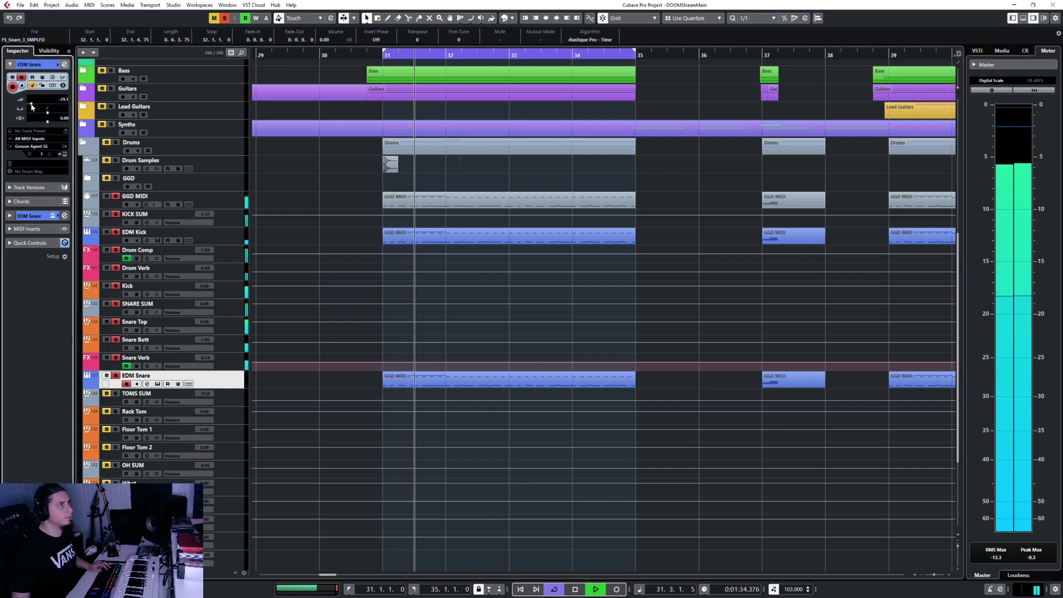
pyautogui.moveTo(36, 104); pyautogui.dragTo(34, 108)
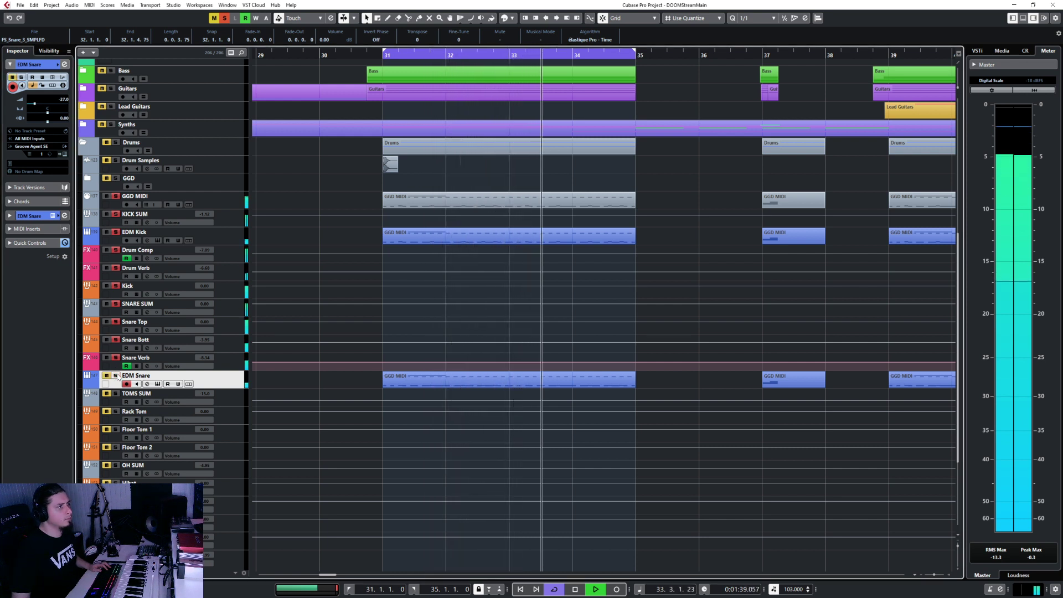
pyautogui.press('space')
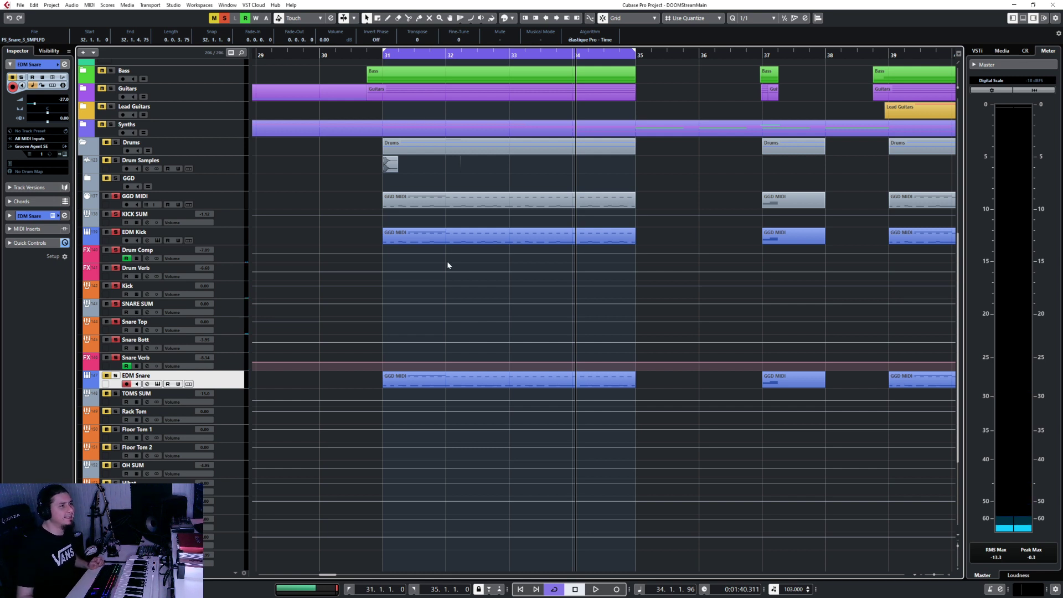
# Compare the soloed kick and snare from bar 31 with and without the EDM Snare.
pyautogui.click(383, 57)
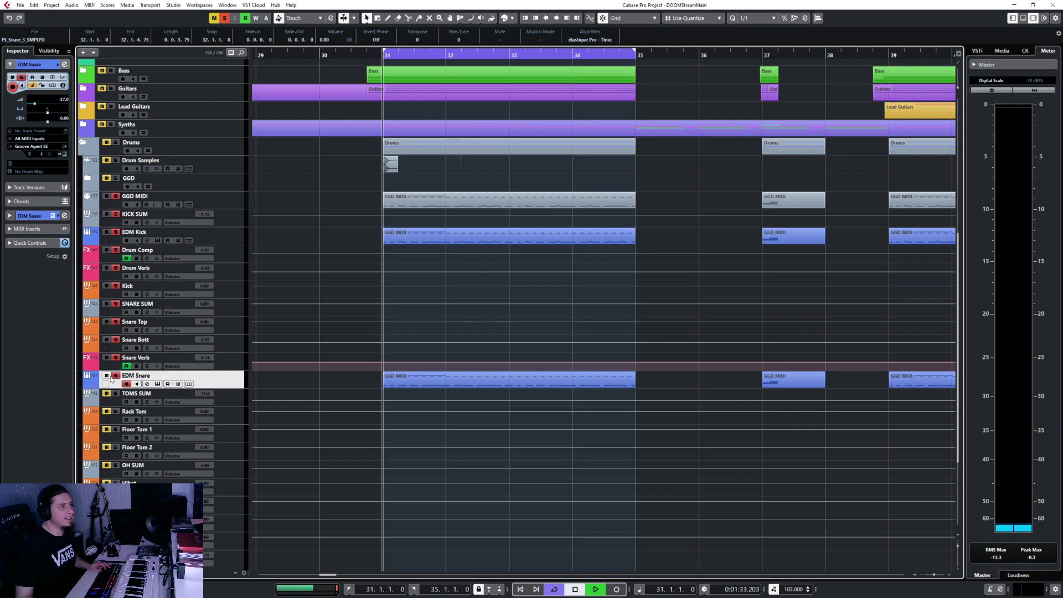
pyautogui.press('space')
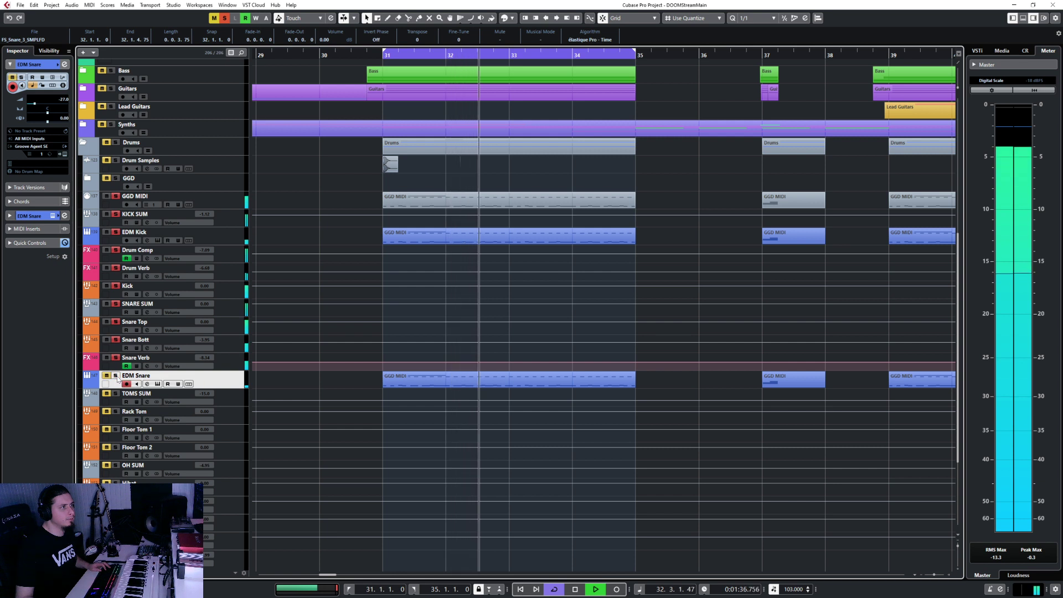
pyautogui.click(117, 377)
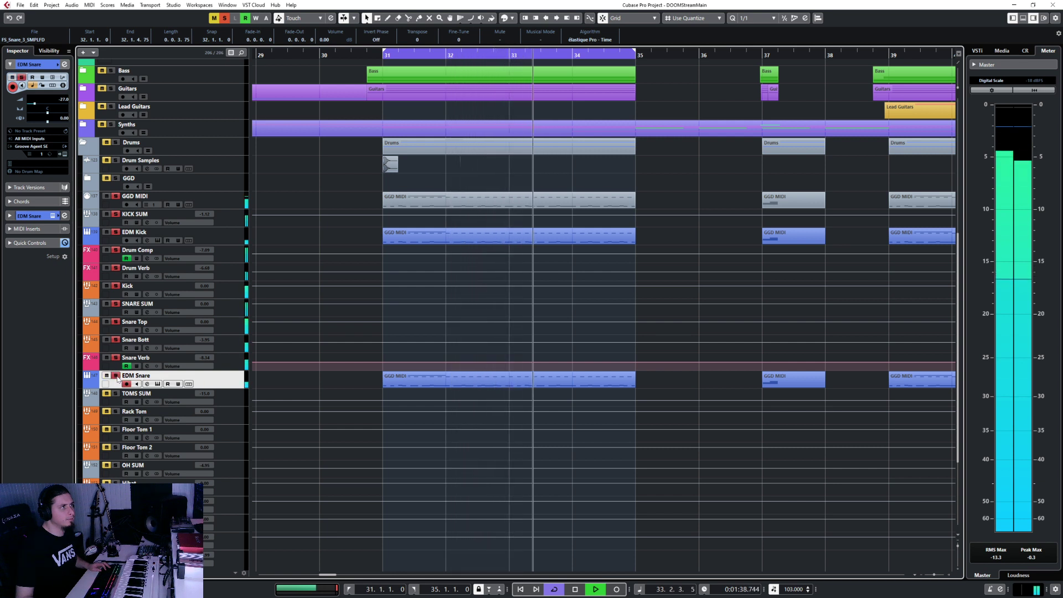
pyautogui.press('space')
# Take the drum tracks out of solo and play the full mix around bar 31 with cycle playback off.
pyautogui.click(228, 200)
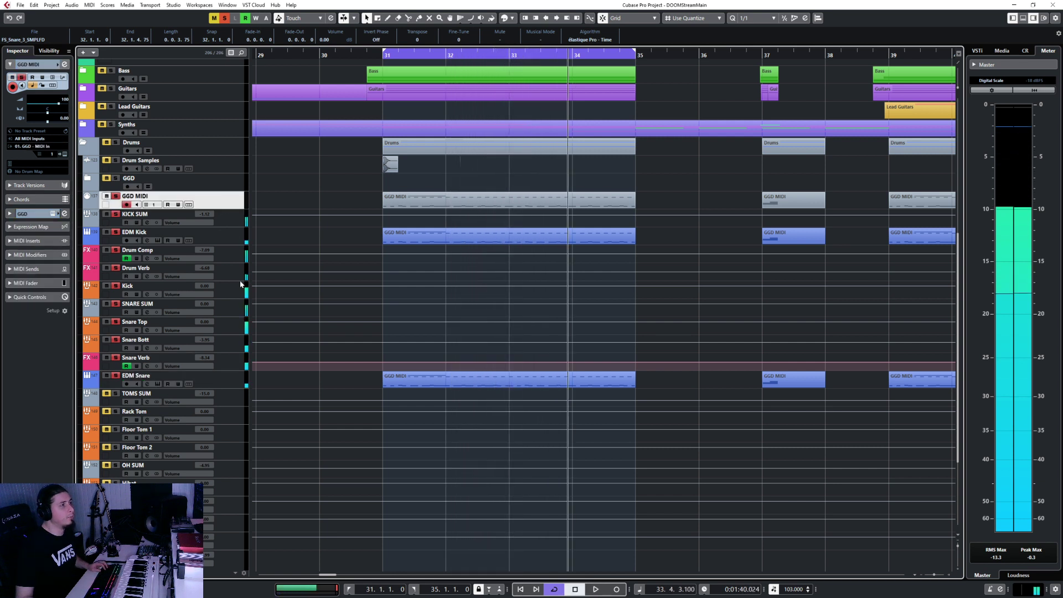
pyautogui.press('Down')
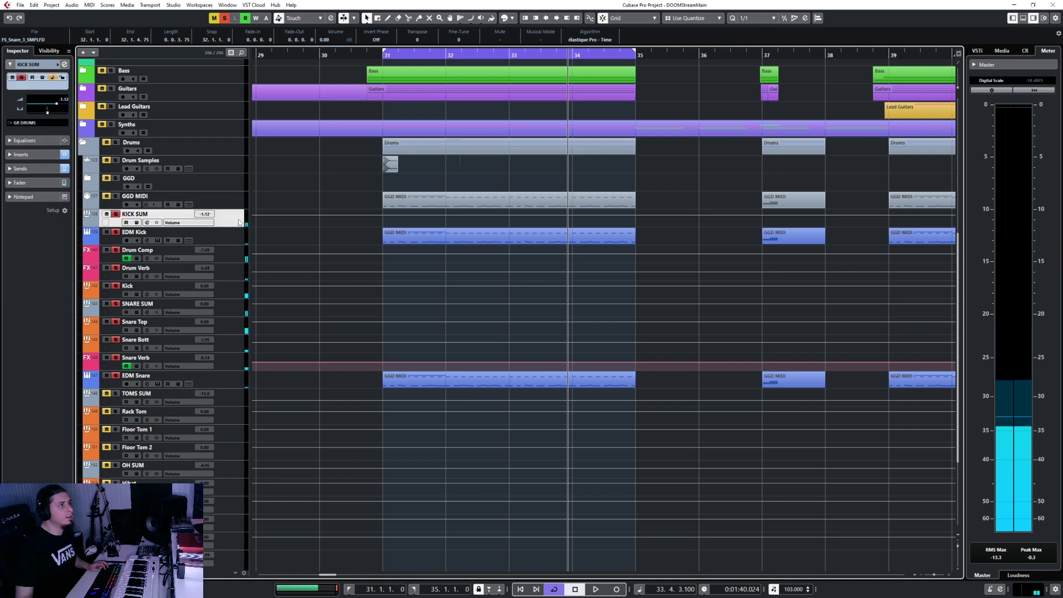
pyautogui.click(239, 259)
pyautogui.click(233, 308)
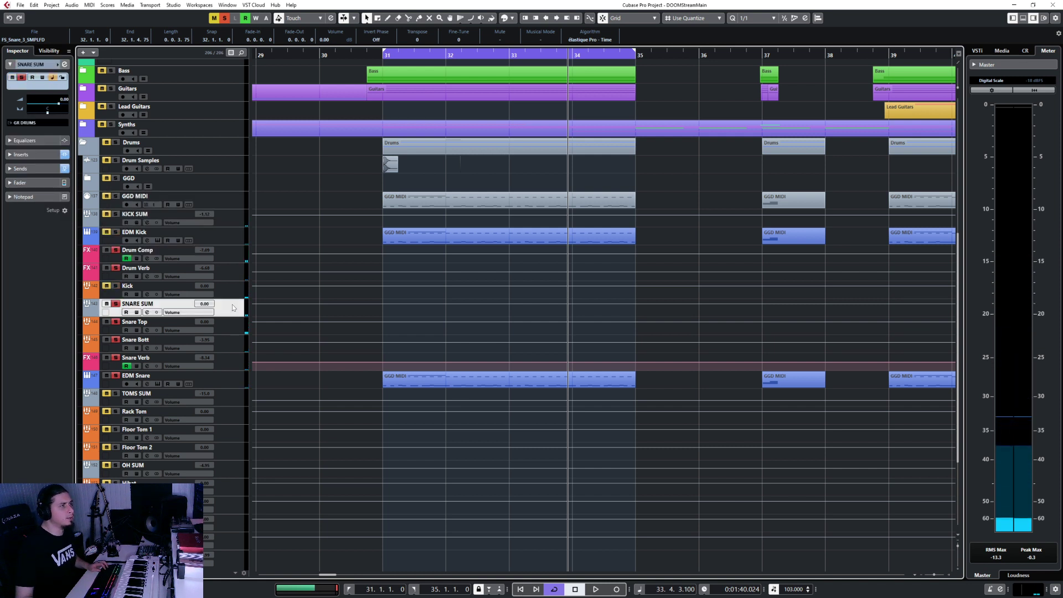
pyautogui.scroll(-3, 409, 363)
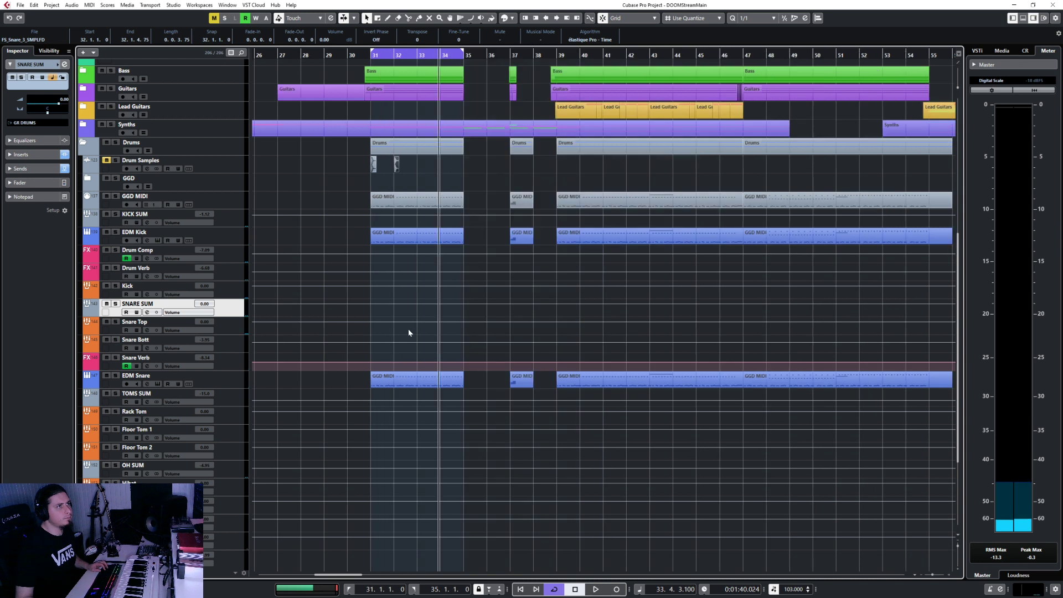
pyautogui.click(334, 54)
pyautogui.press('space')
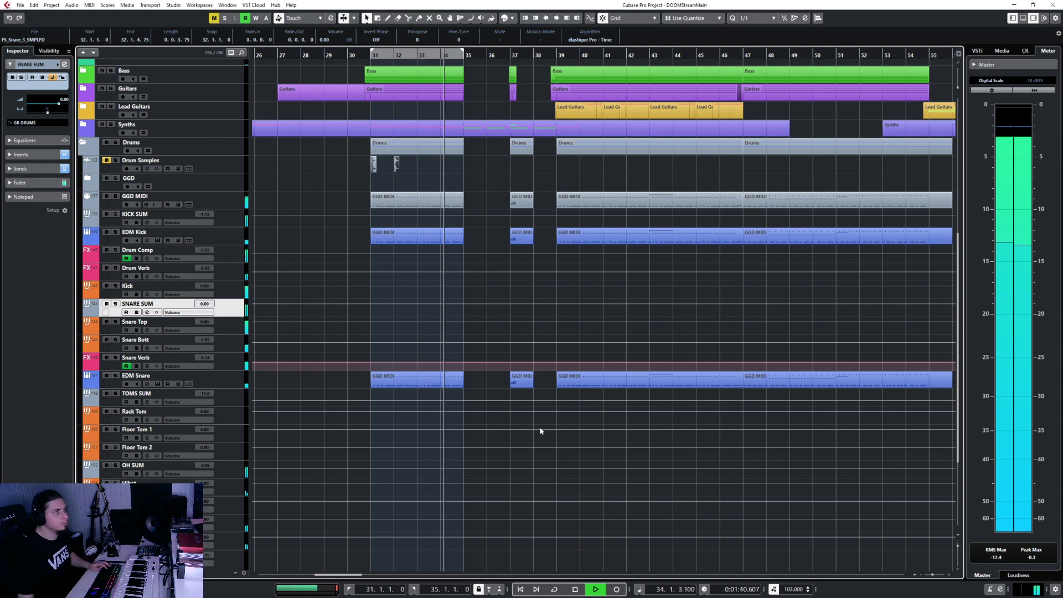
pyautogui.click(226, 381)
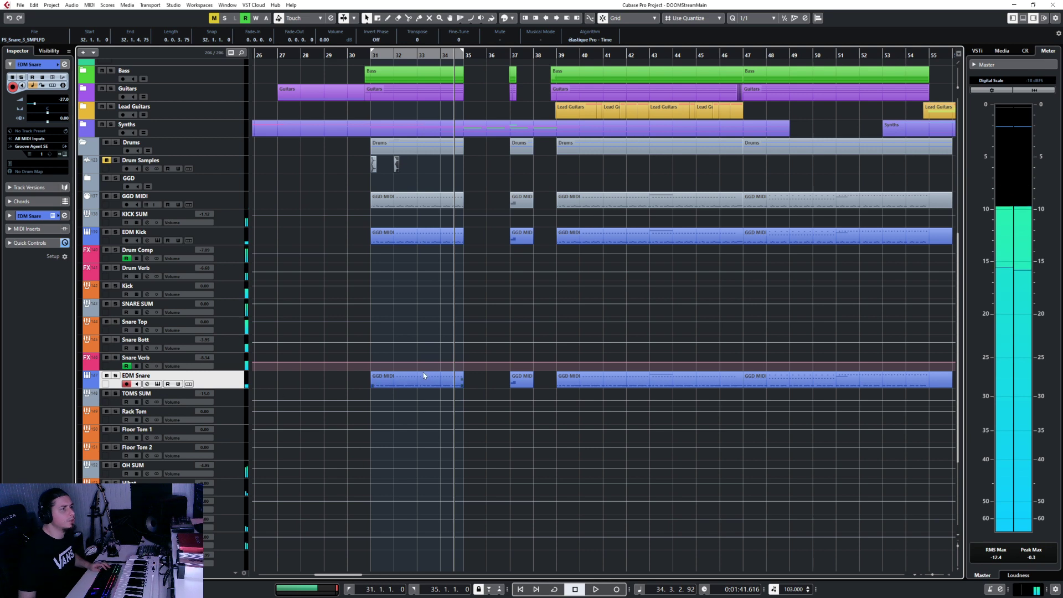
# Import the AWKN - Layered Snare 2 audio file onto the Drum Samples track at bar 33.
pyautogui.scroll(4, 389, 395)
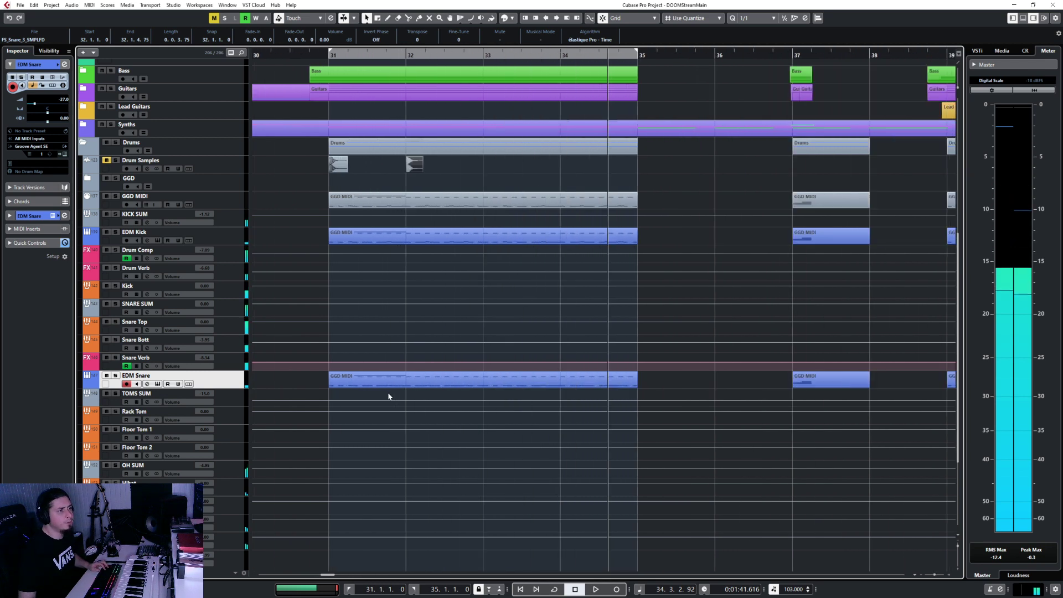
pyautogui.click(530, 54)
pyautogui.click(231, 169)
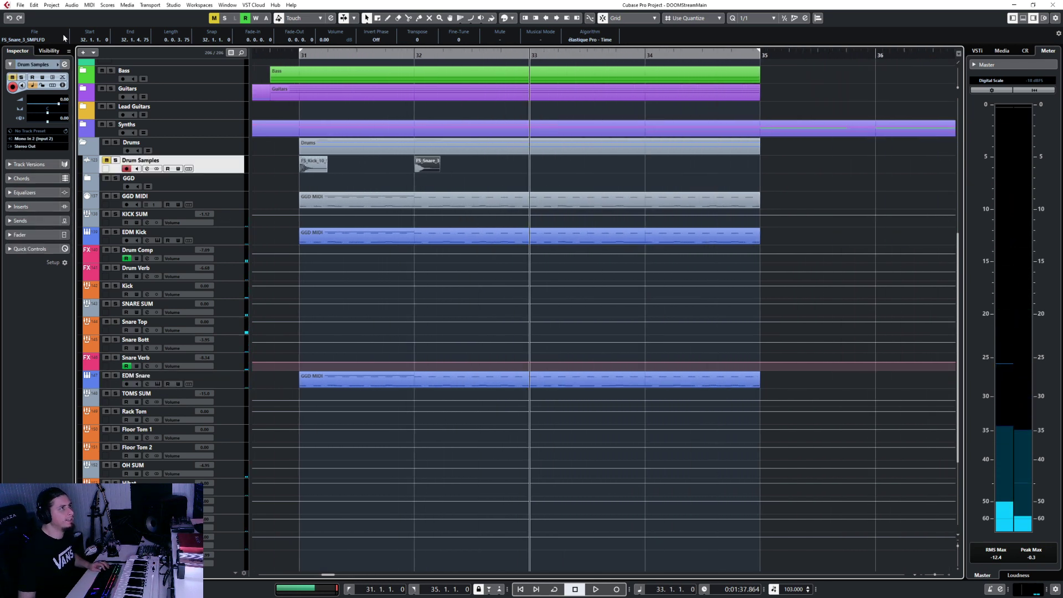
pyautogui.click(21, 5)
pyautogui.moveTo(83, 128)
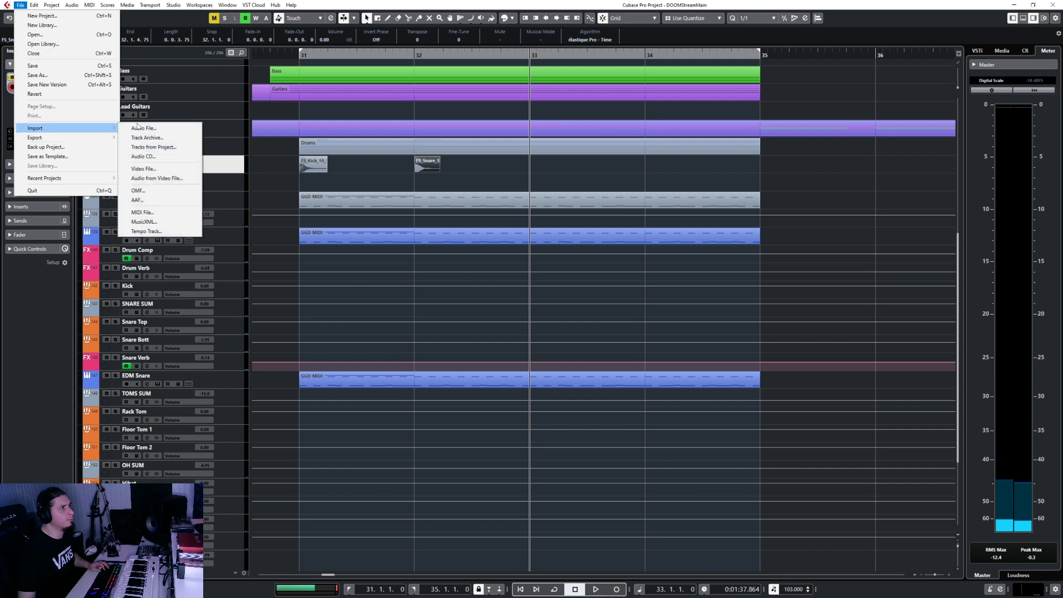
pyautogui.click(135, 129)
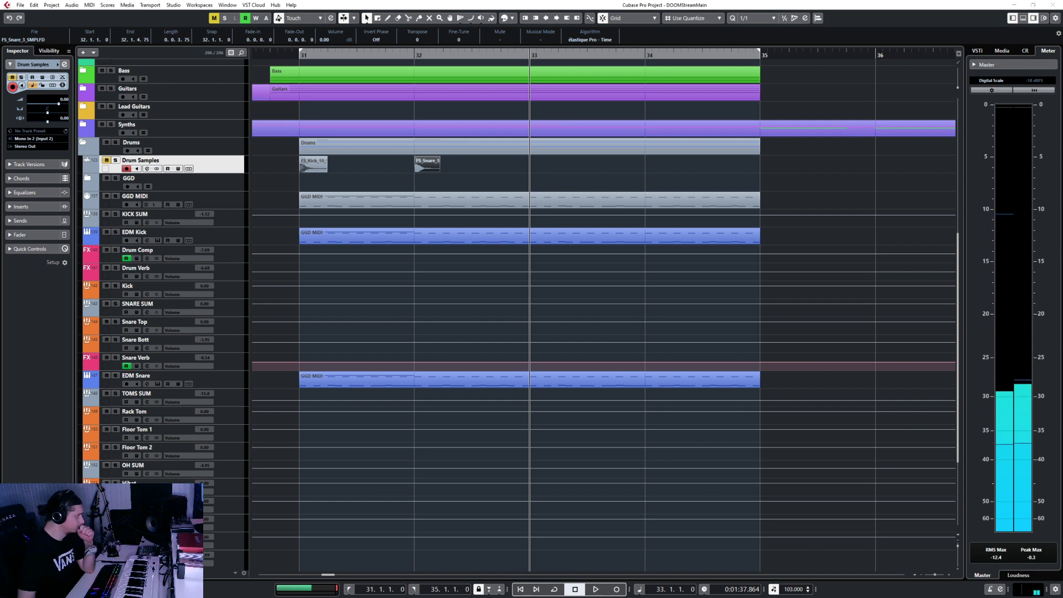
pyautogui.click(559, 345)
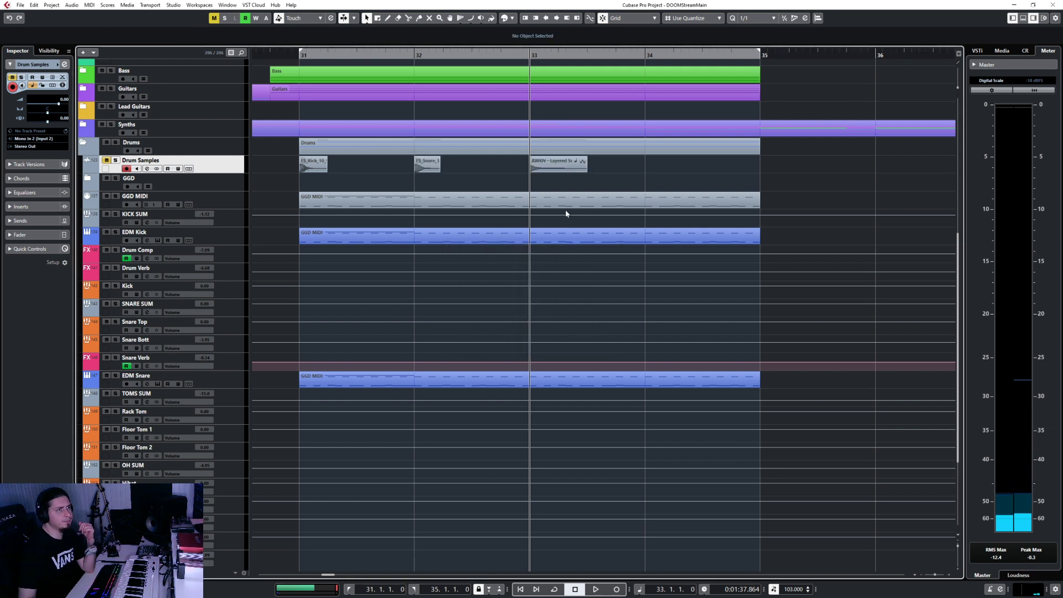
# Add the AWKN - Layered Snare 2 sample to the D pad in group 2 of EDM Snare's Groove Agent SE.
pyautogui.click(232, 379)
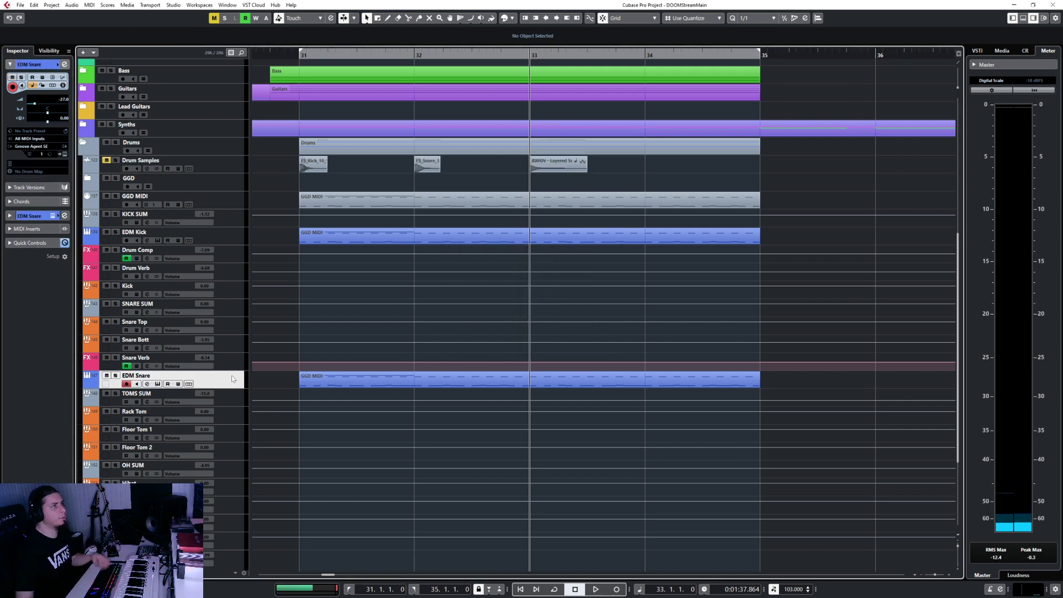
pyautogui.click(63, 154)
pyautogui.click(549, 166)
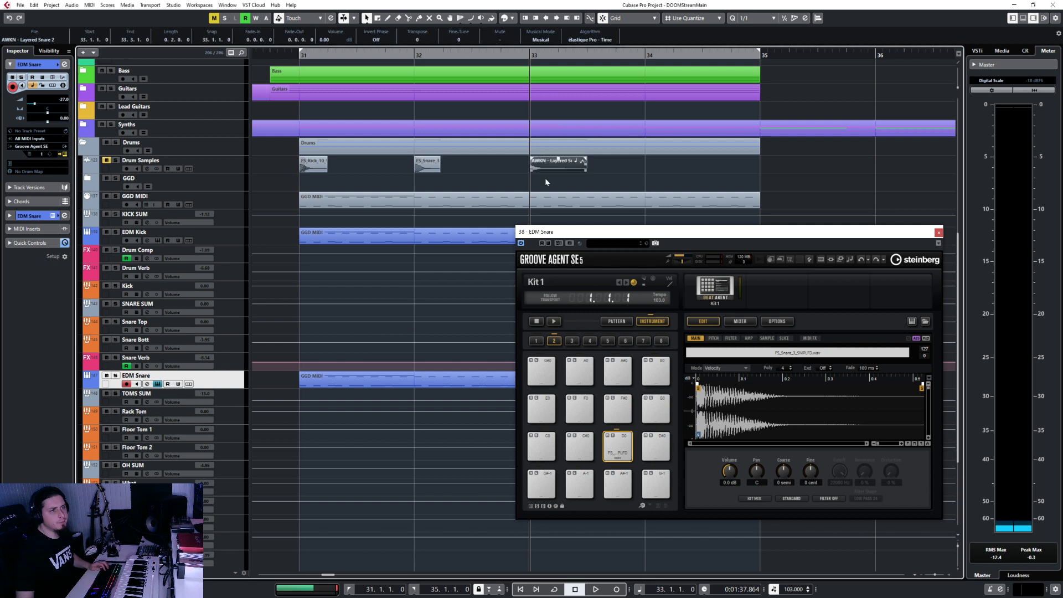
pyautogui.moveTo(625, 462); pyautogui.dragTo(618, 442)
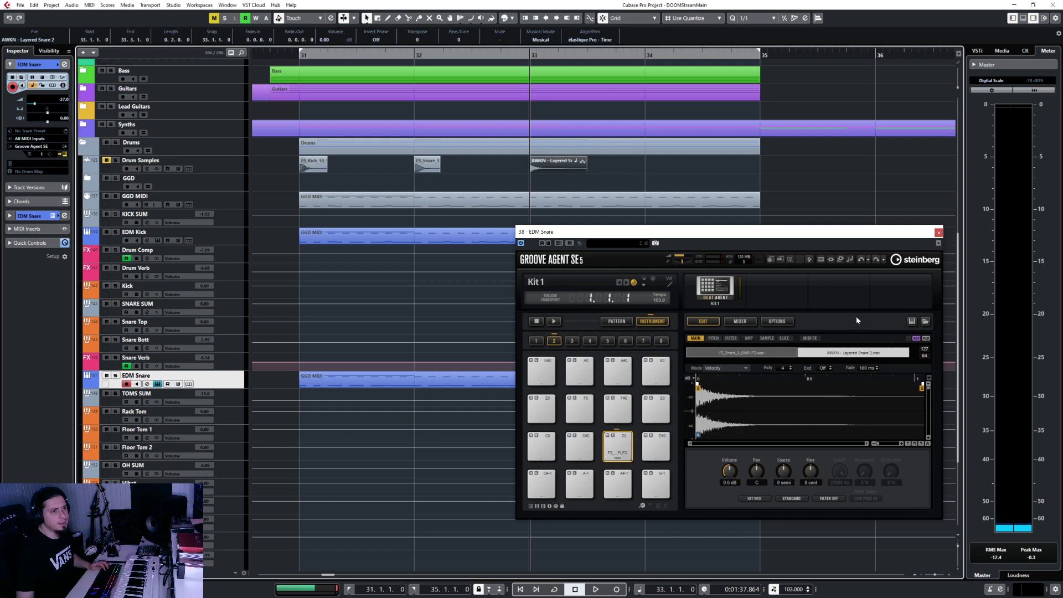
pyautogui.click(938, 232)
# Solo the Drums folder and play it from bar 31.
pyautogui.click(294, 54)
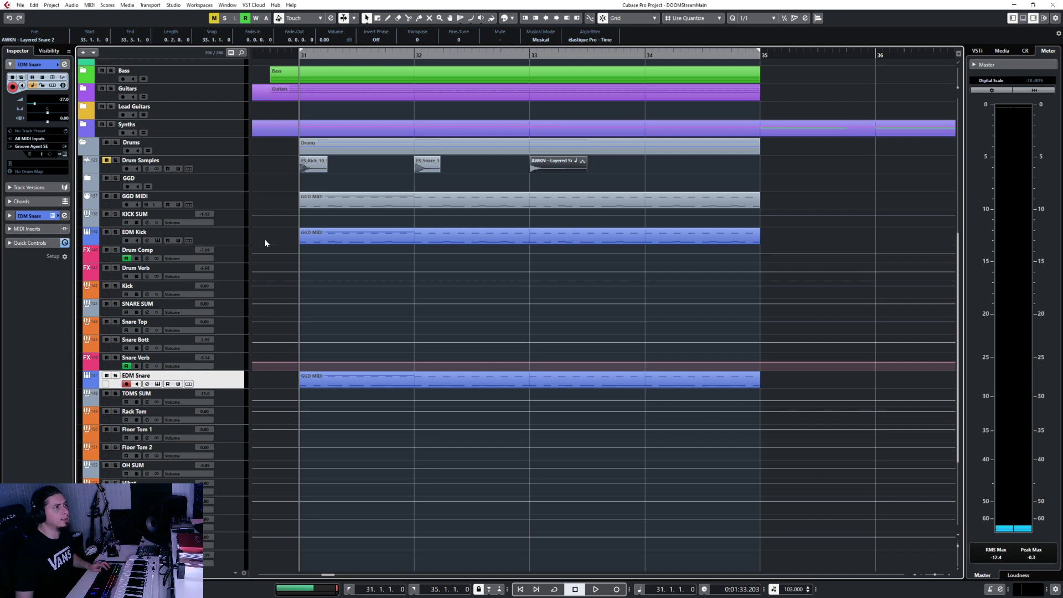
pyautogui.click(239, 150)
pyautogui.press('s')
pyautogui.press('space')
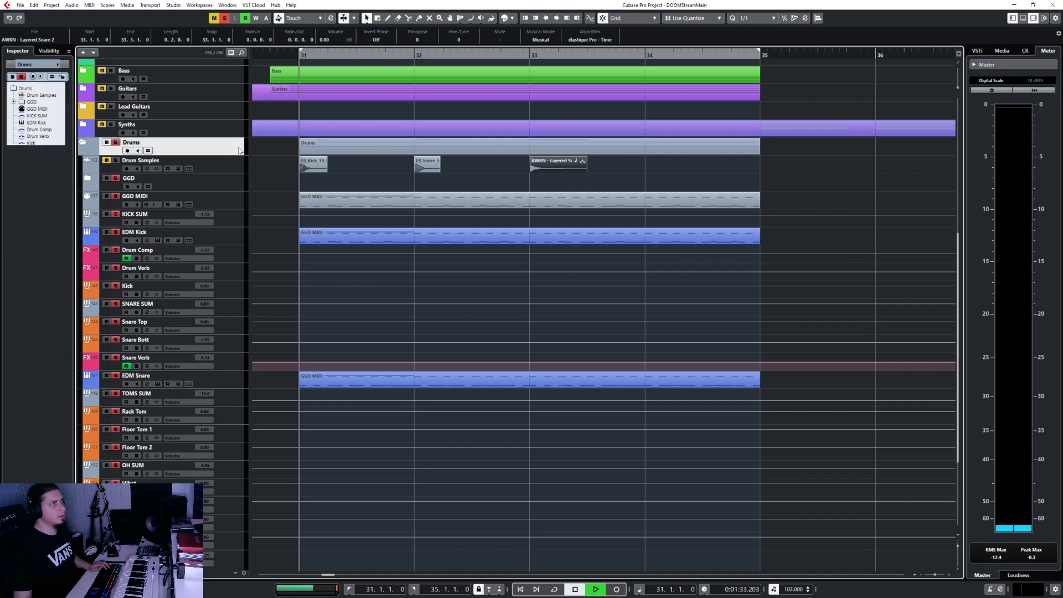
# Set the EDM Snare's volume to -30 dB and try raising it during playback.
pyautogui.click(235, 385)
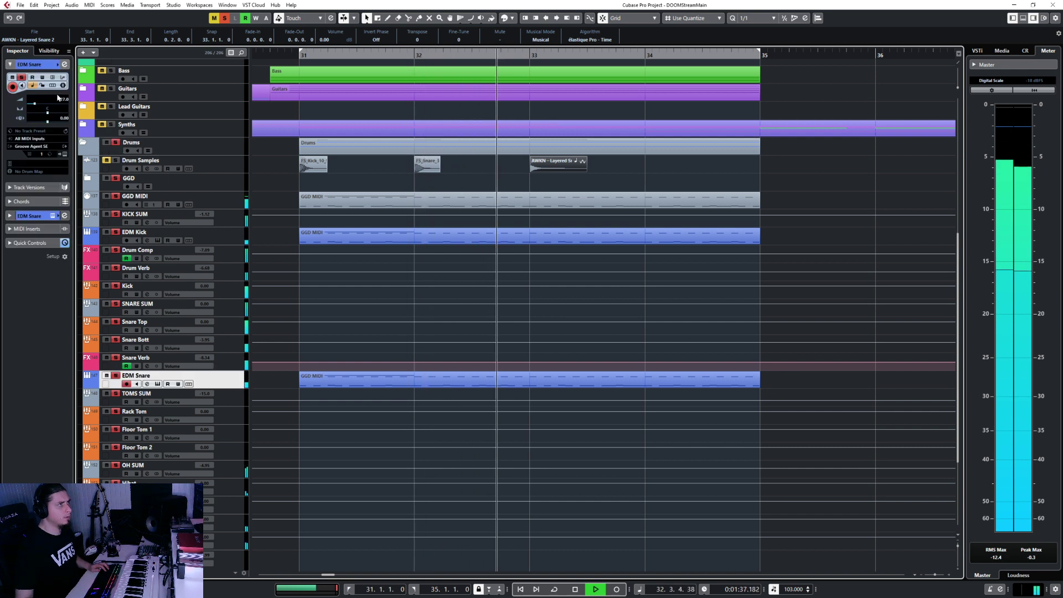
pyautogui.doubleClick(65, 100)
pyautogui.write('-30')
pyautogui.press('Return')
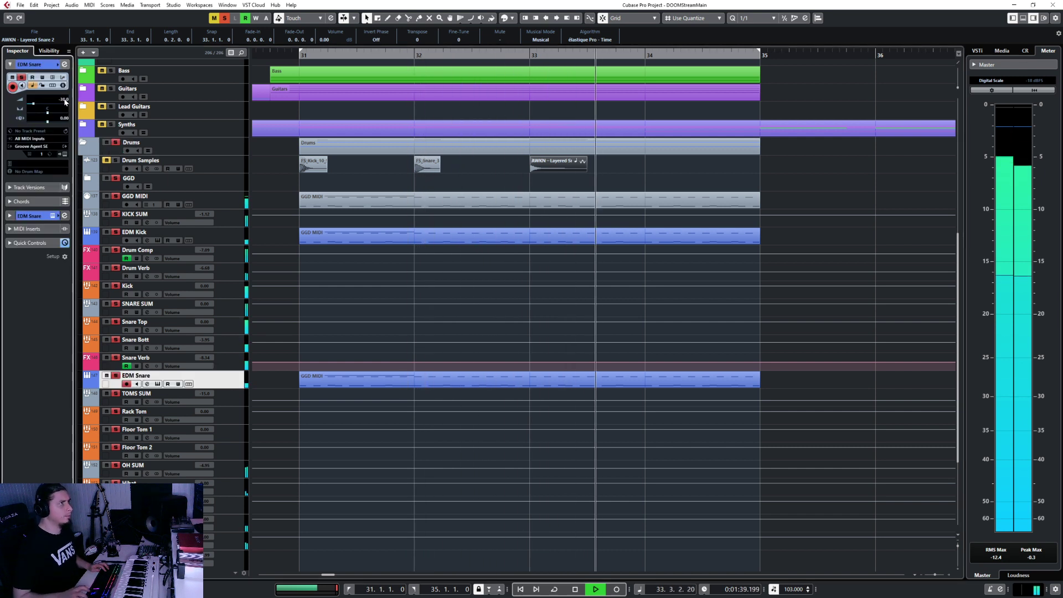
pyautogui.moveTo(34, 104); pyautogui.dragTo(45, 105)
pyautogui.press('space')
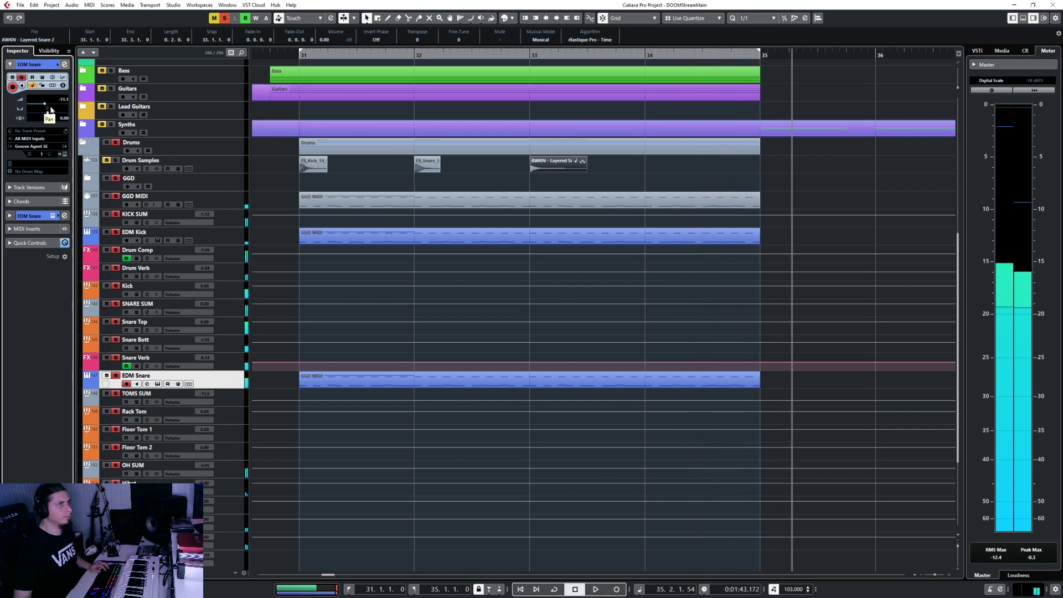
# Enable cycle playback from bar 31 and lower the EDM Snare's volume to about -24 dB.
pyautogui.click(554, 589)
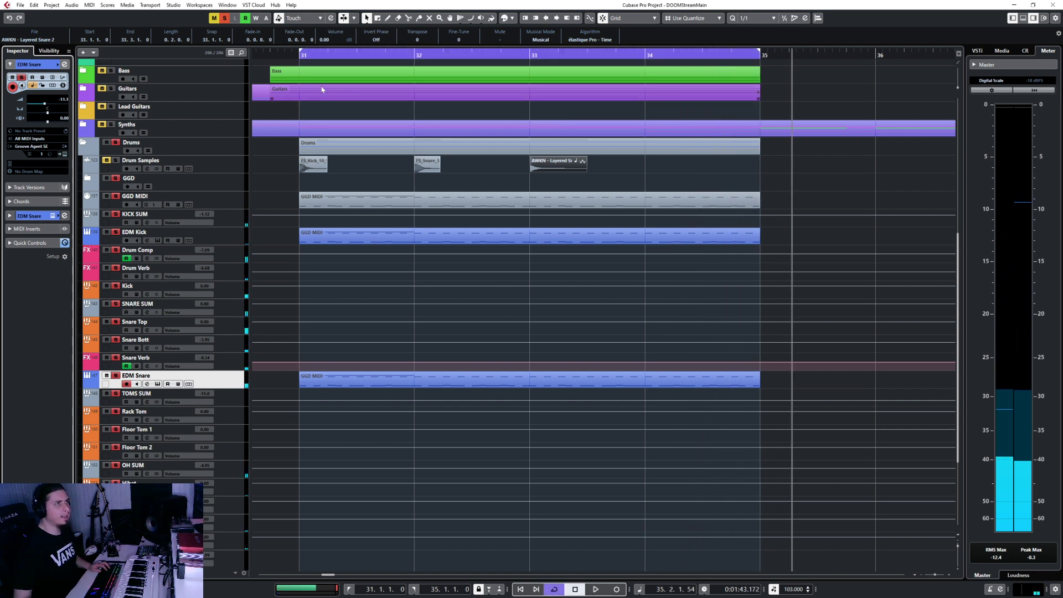
pyautogui.press('KP_1')
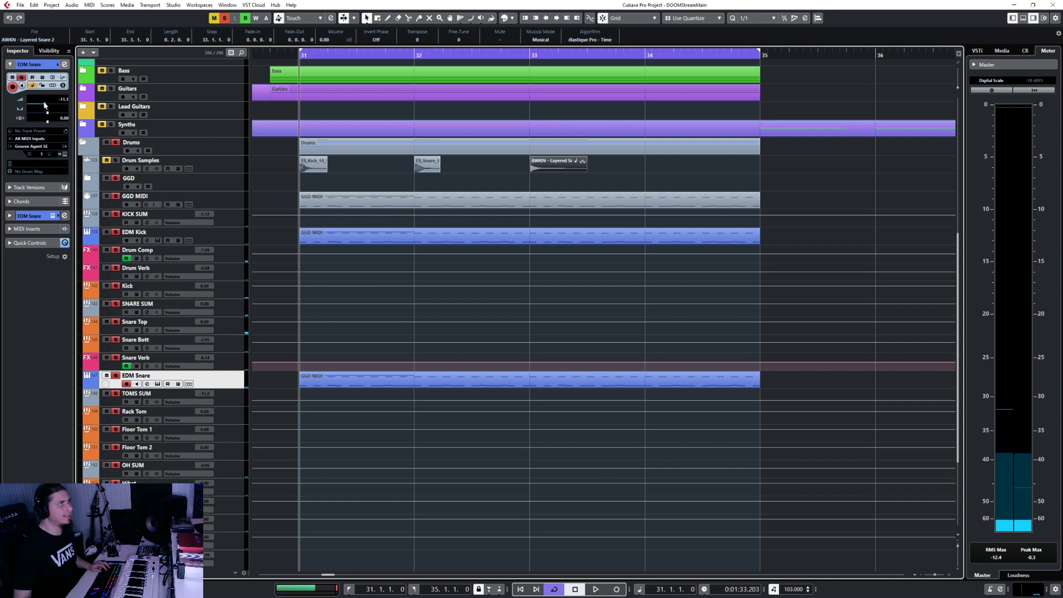
pyautogui.moveTo(44, 107); pyautogui.dragTo(35, 110)
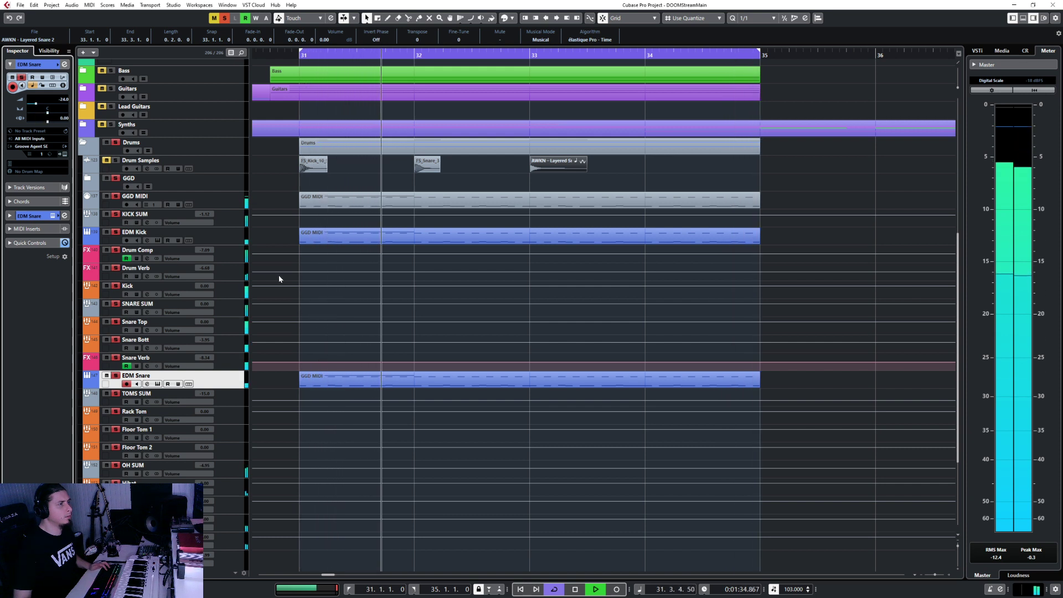
pyautogui.press('space')
# Take the Drums folder and its tracks out of solo.
pyautogui.click(224, 182)
pyautogui.press('s')
pyautogui.click(228, 145)
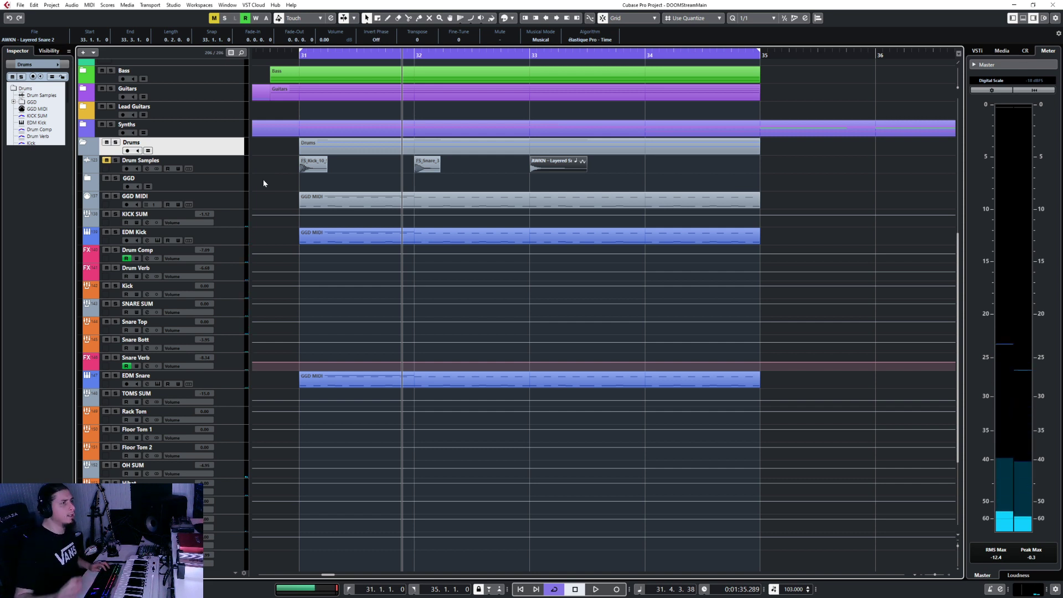
# Look over the EDM Kick and EDM Snare parts across the song's arrangement.
pyautogui.scroll(-2, 470, 301)
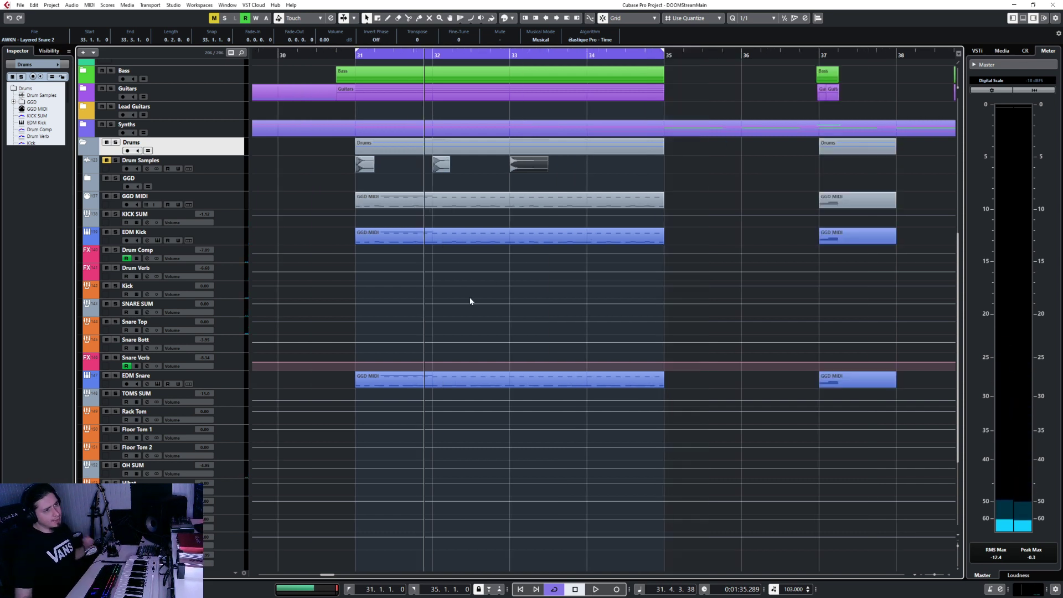
pyautogui.scroll(-3, 470, 301)
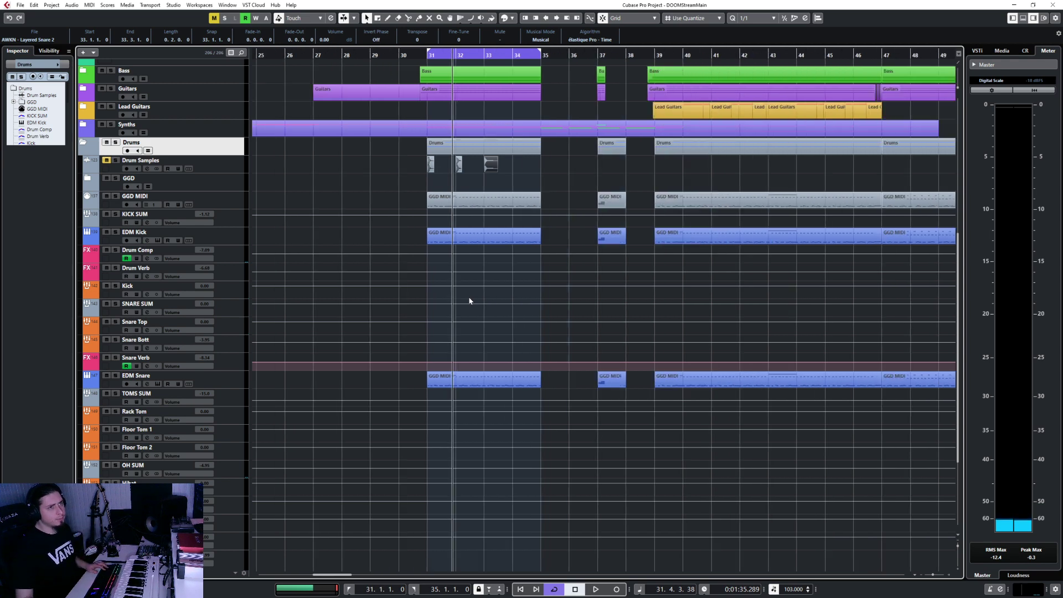
pyautogui.scroll(5, 469, 299)
pyautogui.scroll(-6, 469, 299)
pyautogui.hscroll(6, 471, 295)
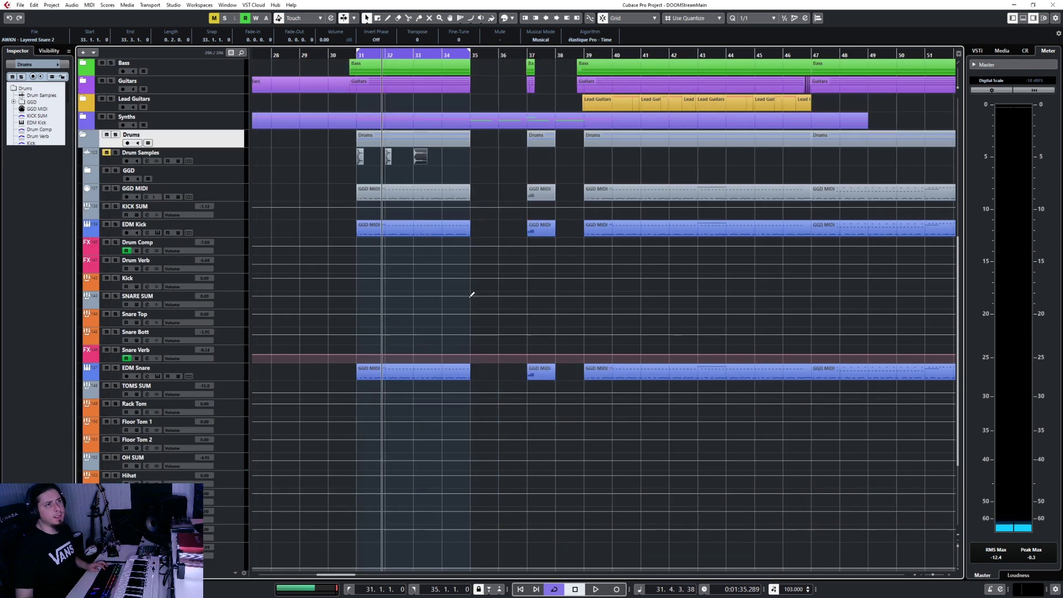
pyautogui.hscroll(12, 471, 294)
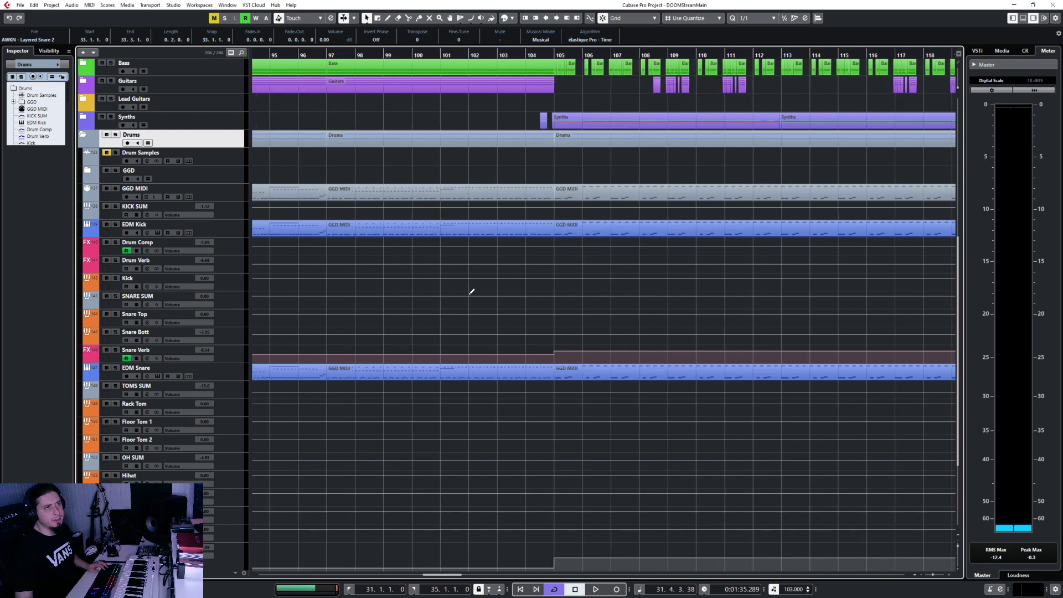
pyautogui.hscroll(-17, 470, 291)
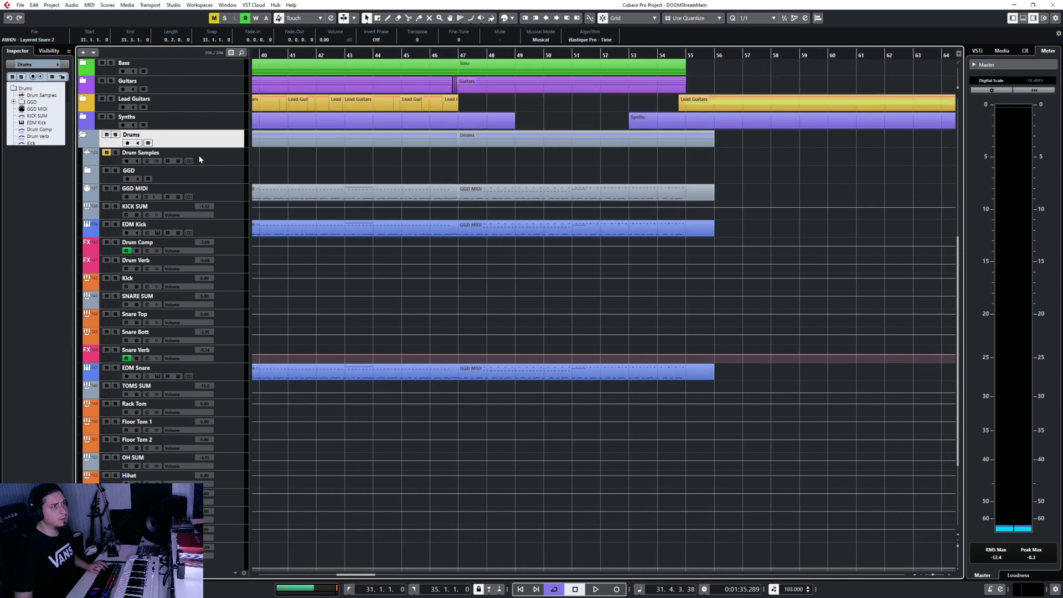
pyautogui.hscroll(-3, 377, 263)
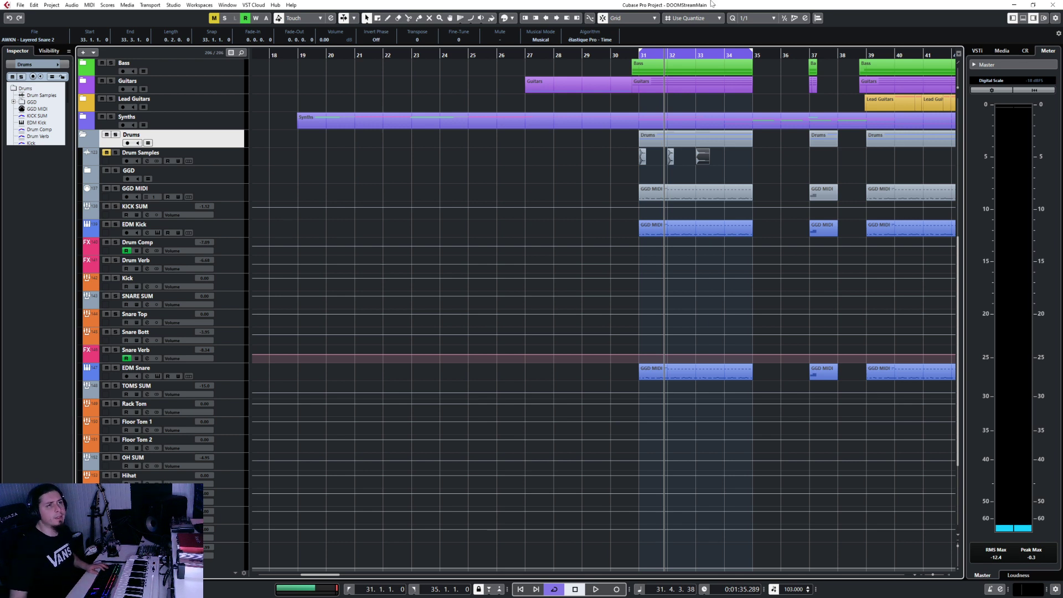
# Set the playback position to bar 30 and turn off cycle playback.
pyautogui.click(610, 56)
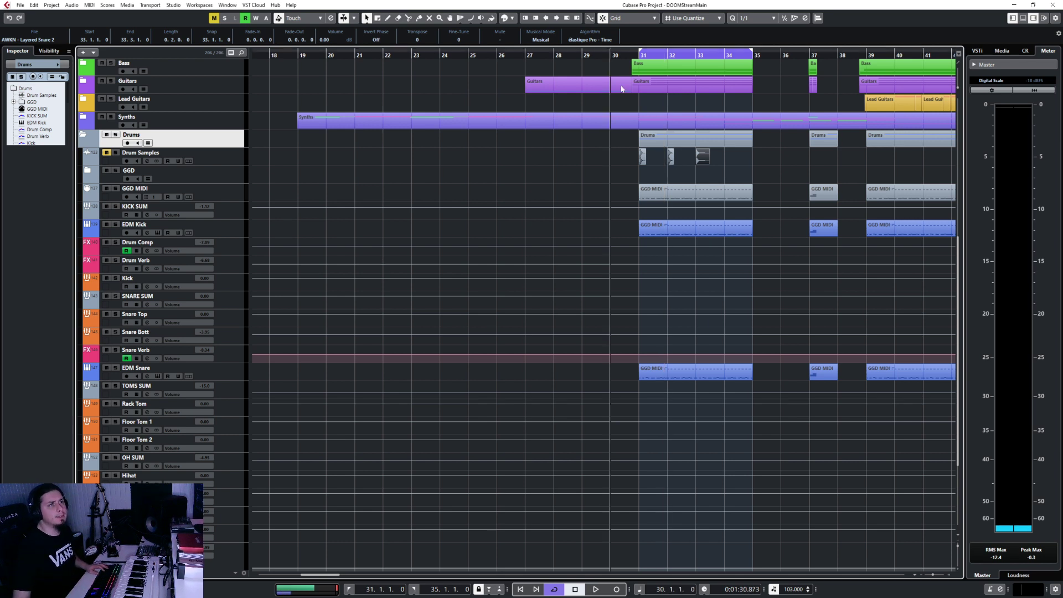
pyautogui.click(552, 588)
pyautogui.hscroll(2, 417, 201)
# Look over the GGD MIDI channel's inserts and available send effects in the MixConsole.
pyautogui.click(228, 199)
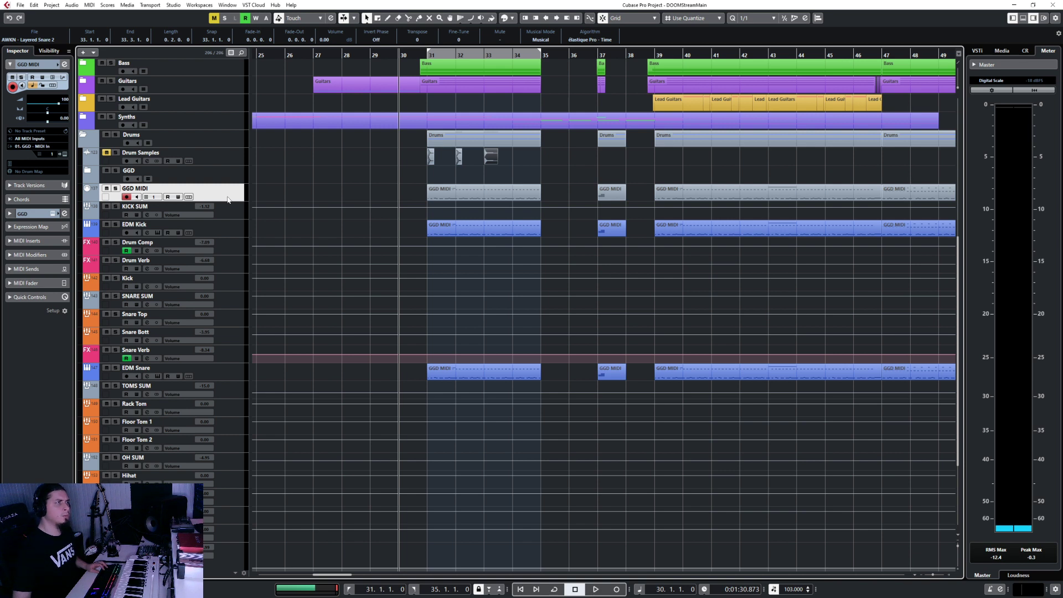
pyautogui.press('F3')
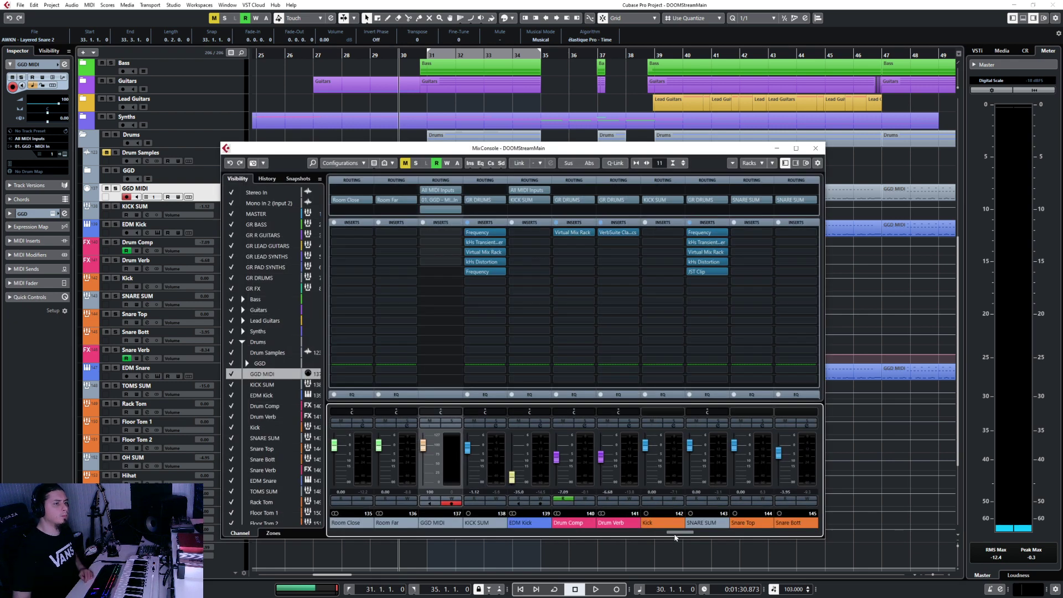
pyautogui.click(447, 221)
pyautogui.click(448, 253)
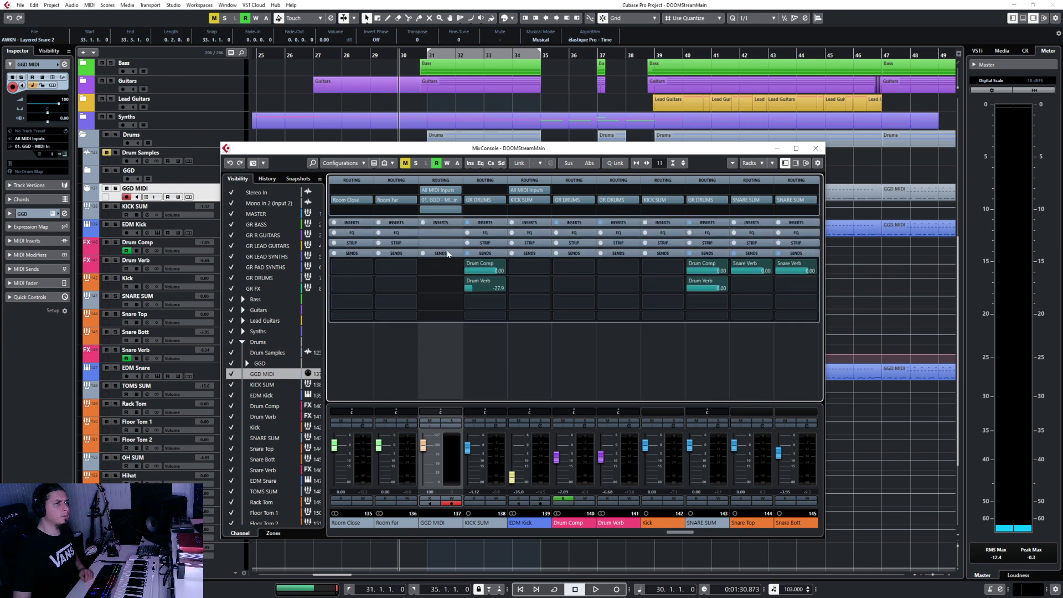
pyautogui.click(457, 271)
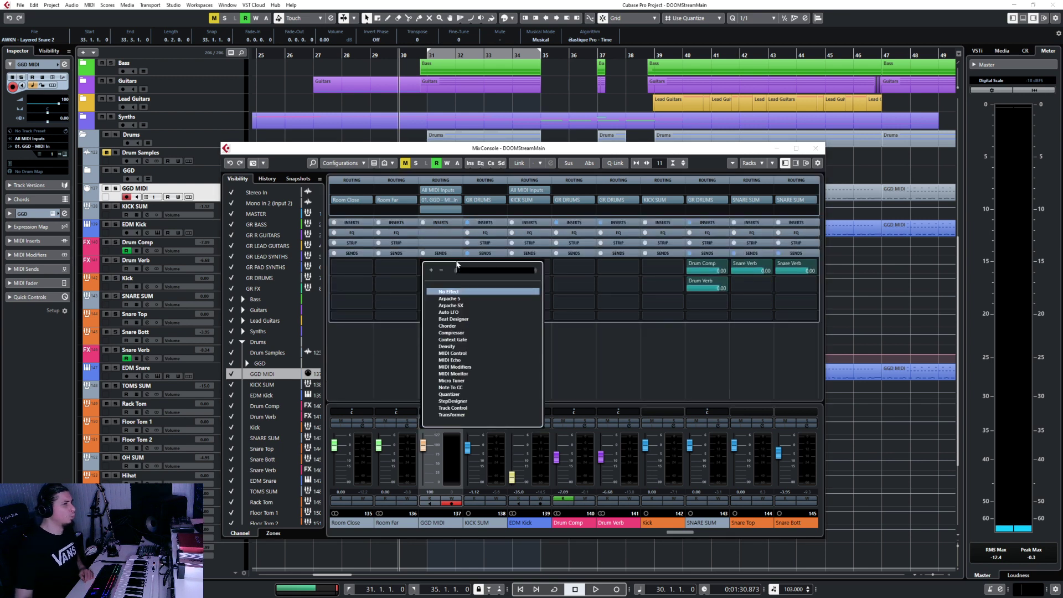
pyautogui.click(537, 153)
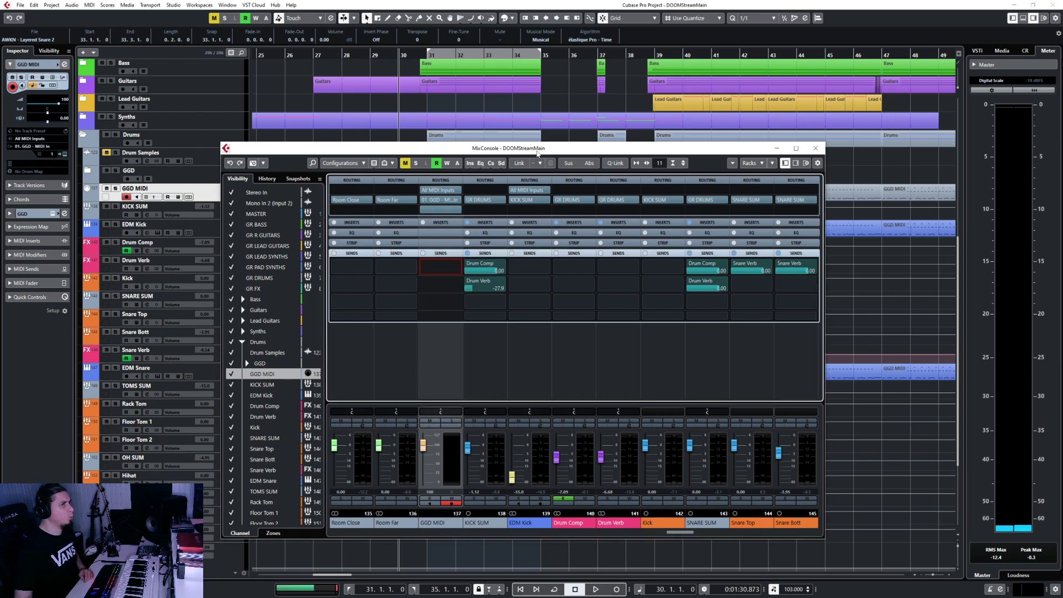
pyautogui.click(815, 148)
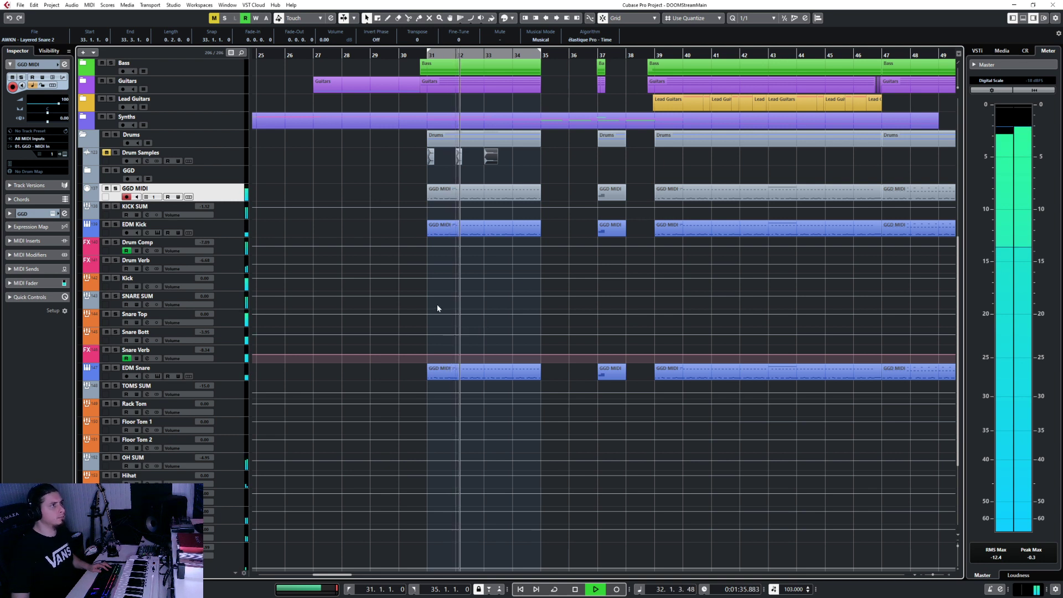
# Audition the EDM Snare in the full mix, set its volume to -30 dB, and return the playback position to bar 31.
pyautogui.click(234, 371)
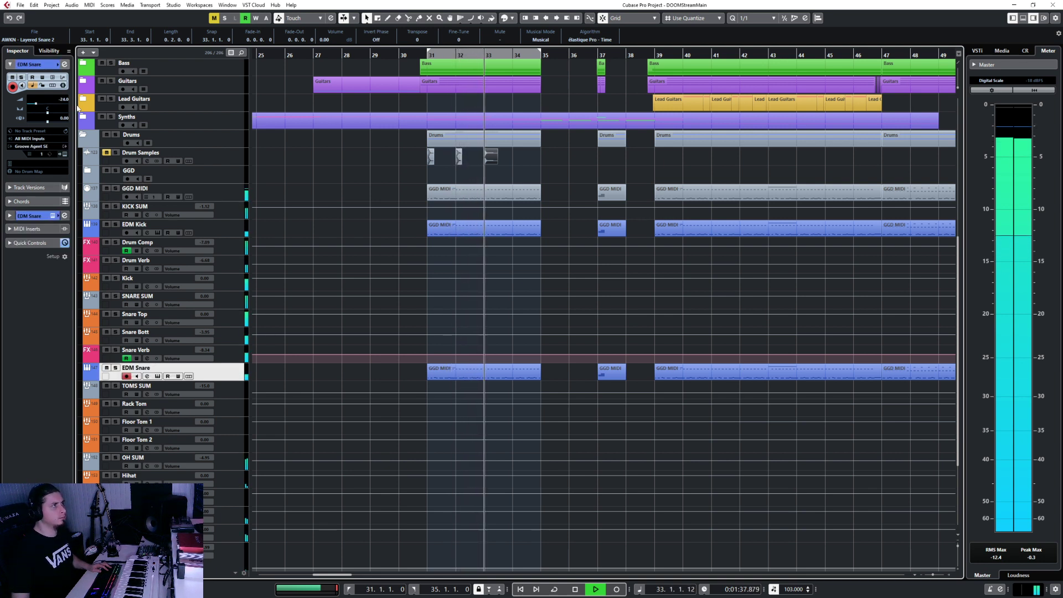
pyautogui.press('space')
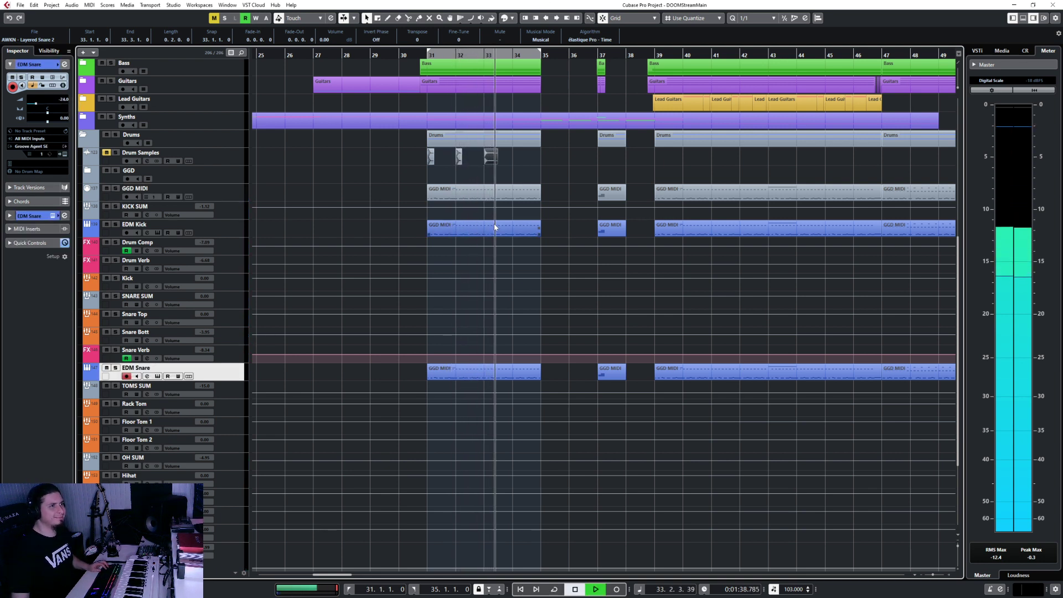
pyautogui.press('space')
pyautogui.click(477, 53)
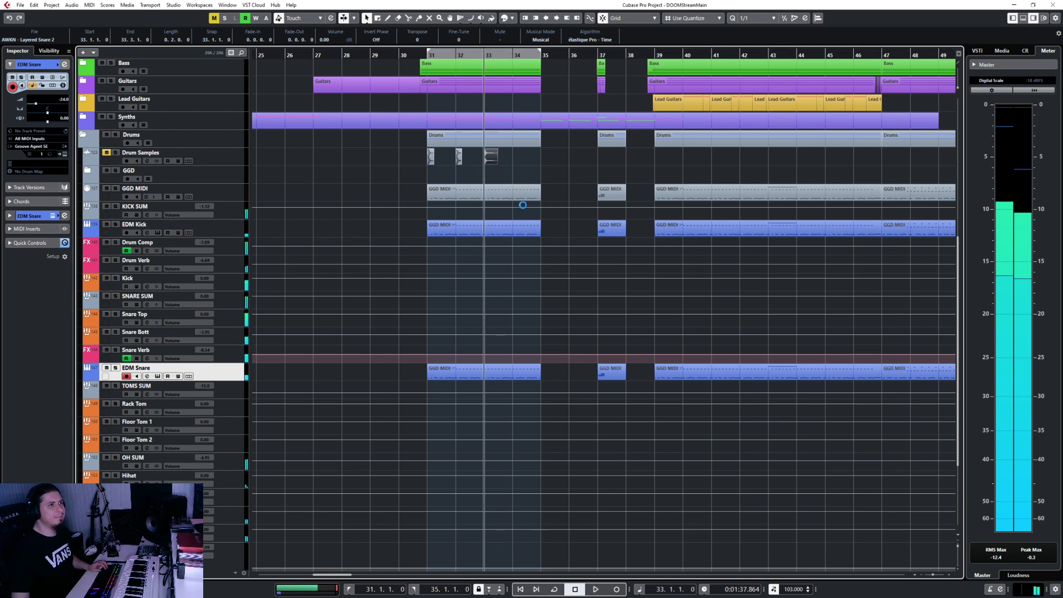
pyautogui.click(457, 54)
pyautogui.press('space')
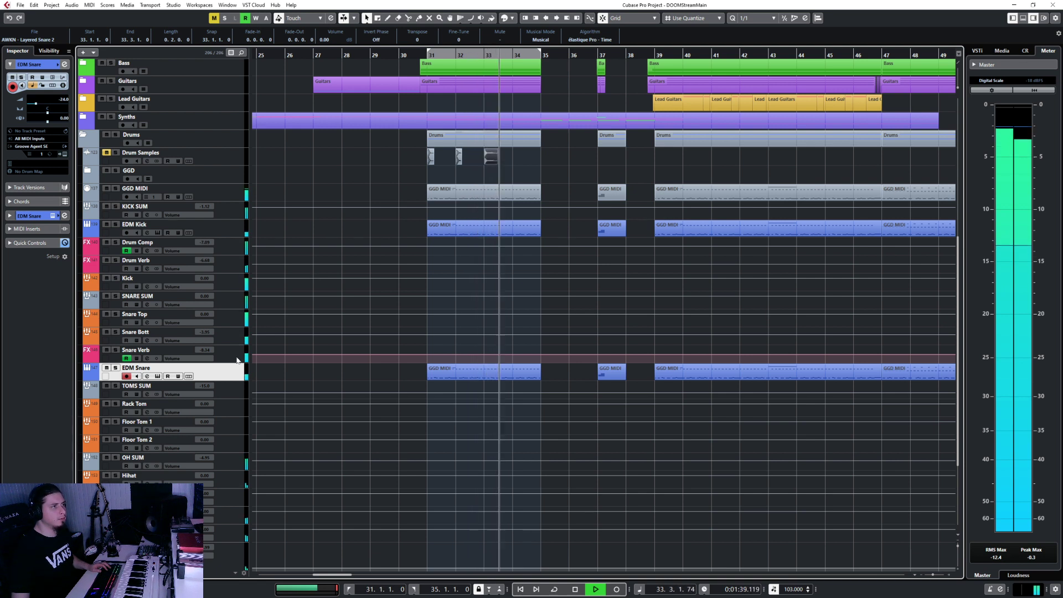
pyautogui.press('space')
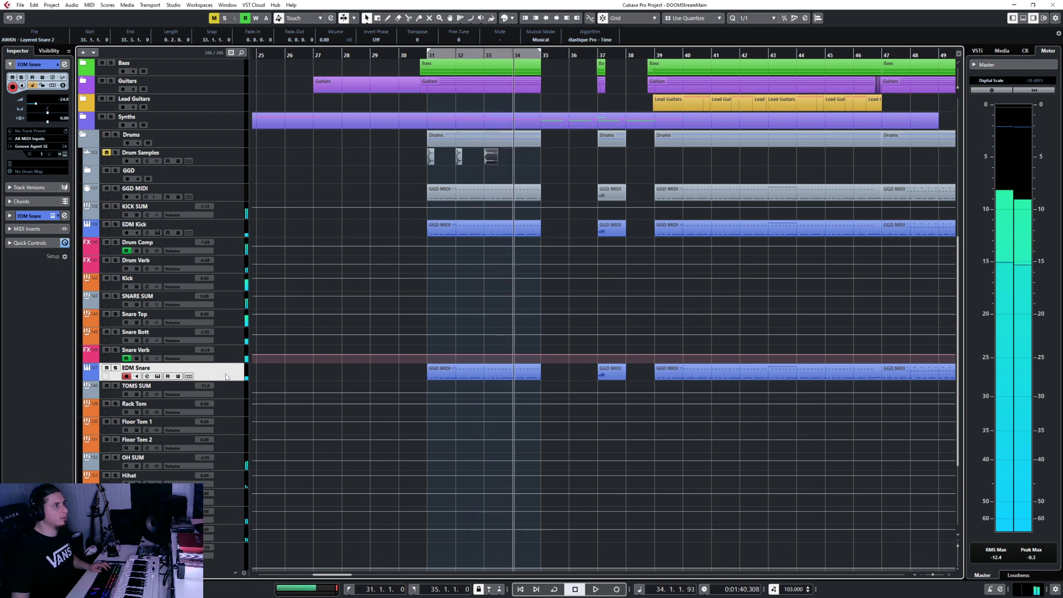
pyautogui.doubleClick(65, 100)
pyautogui.write('-30')
pyautogui.press('Return')
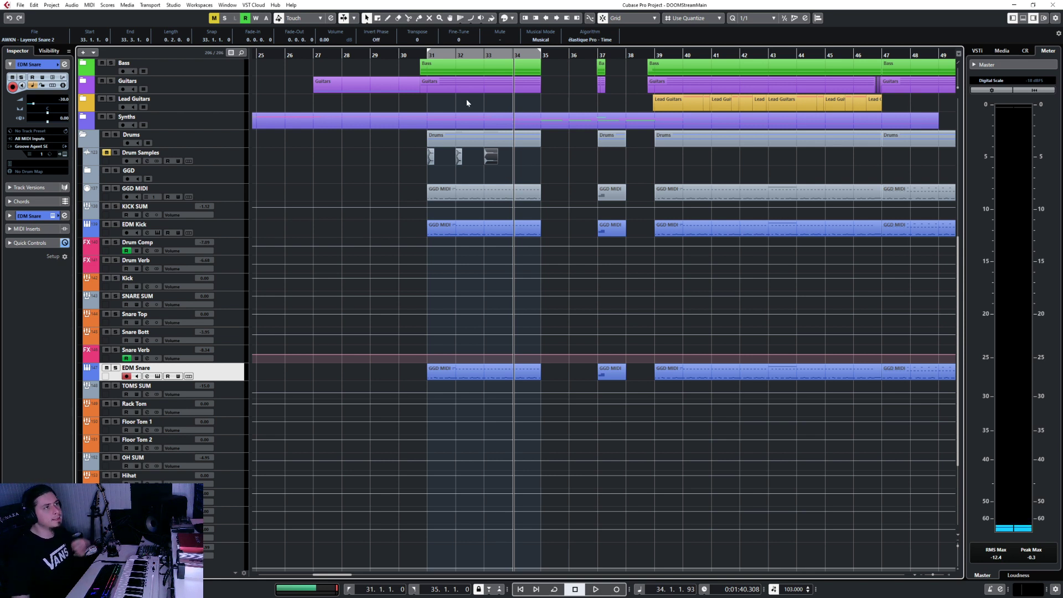
pyautogui.click(426, 54)
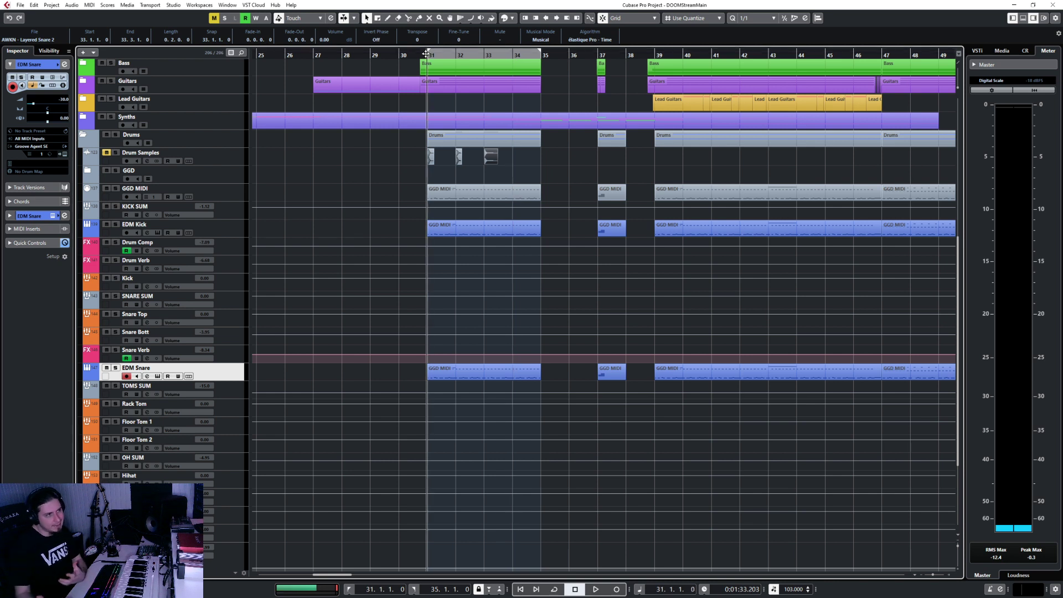
pyautogui.click(256, 294)
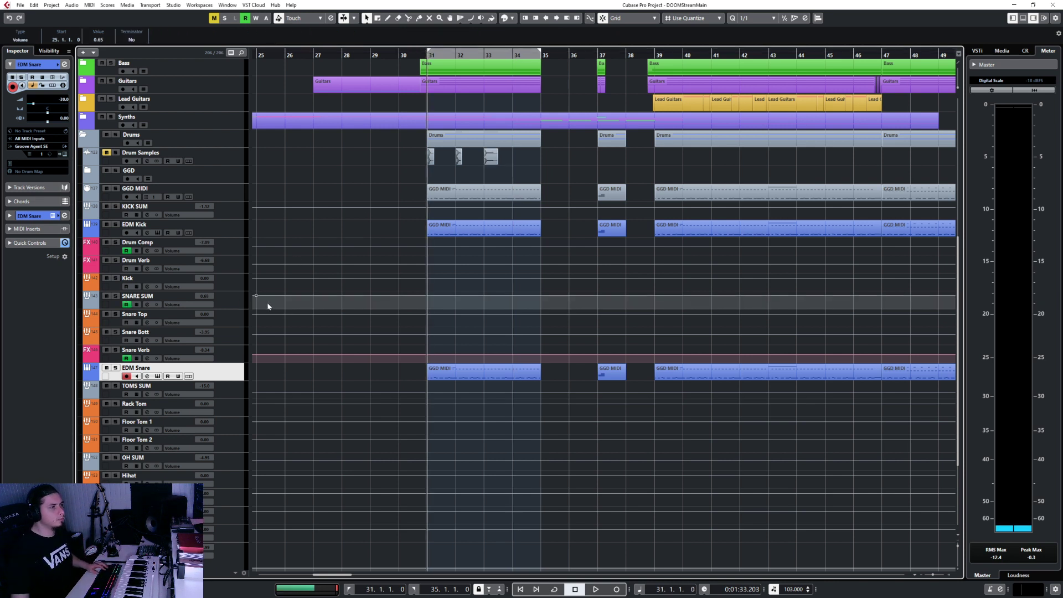
pyautogui.press('z')
pyautogui.press('z')
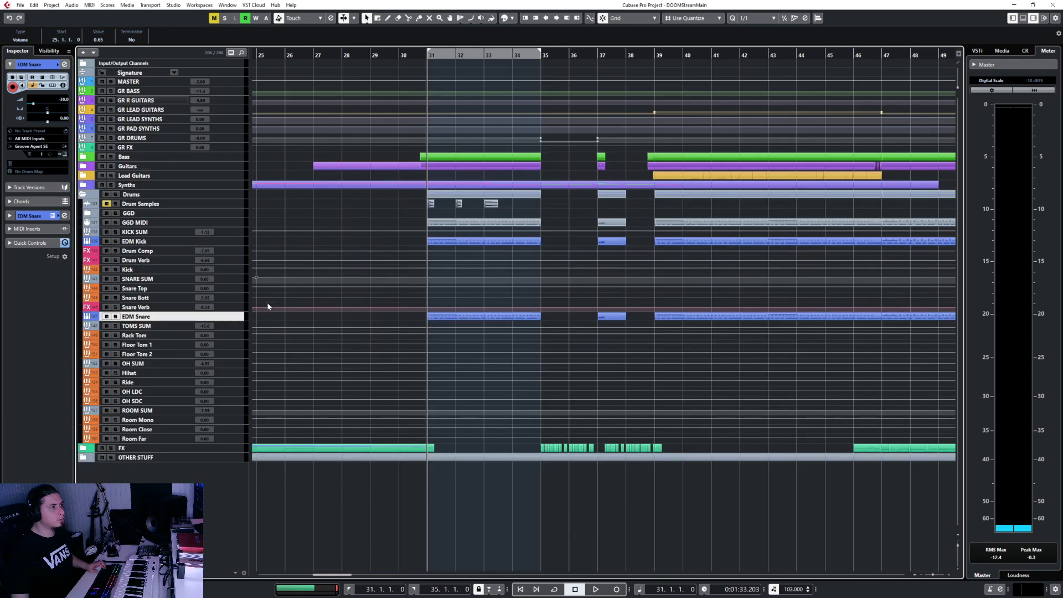
pyautogui.hotkey('ctrl', 'z')
# Select all tracks from Signature through OTHER STUFF and enlarge their height in the track list.
pyautogui.click(233, 74)
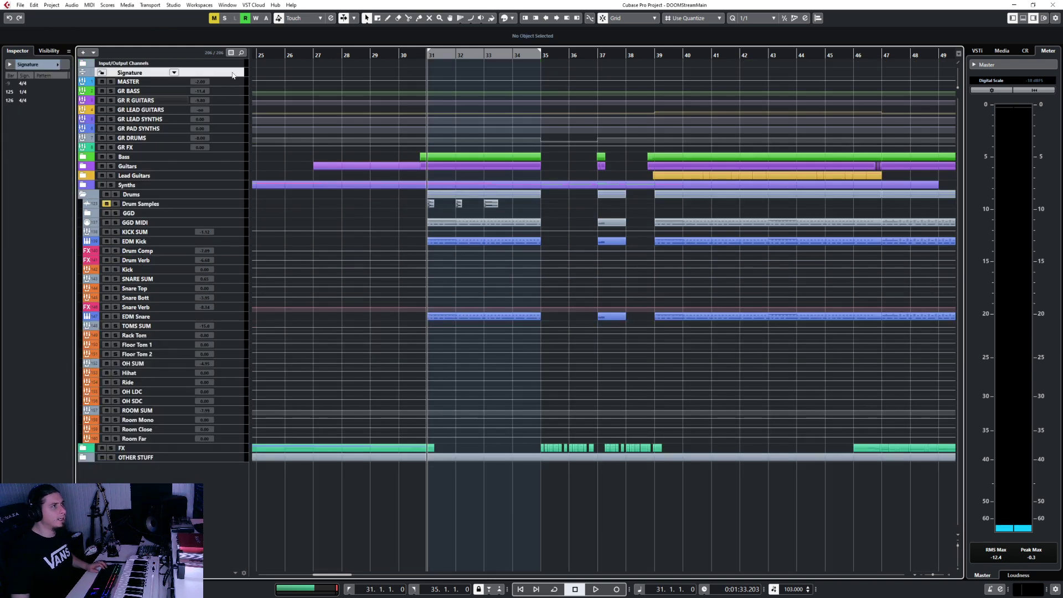
pyautogui.keyDown('shift'); pyautogui.click(238, 459); pyautogui.keyUp('shift')
pyautogui.moveTo(233, 451)
pyautogui.mouseDown()
pyautogui.moveTo(236, 485)
pyautogui.moveTo(237, 467)
pyautogui.mouseUp()
pyautogui.scroll(-10, 361, 382)
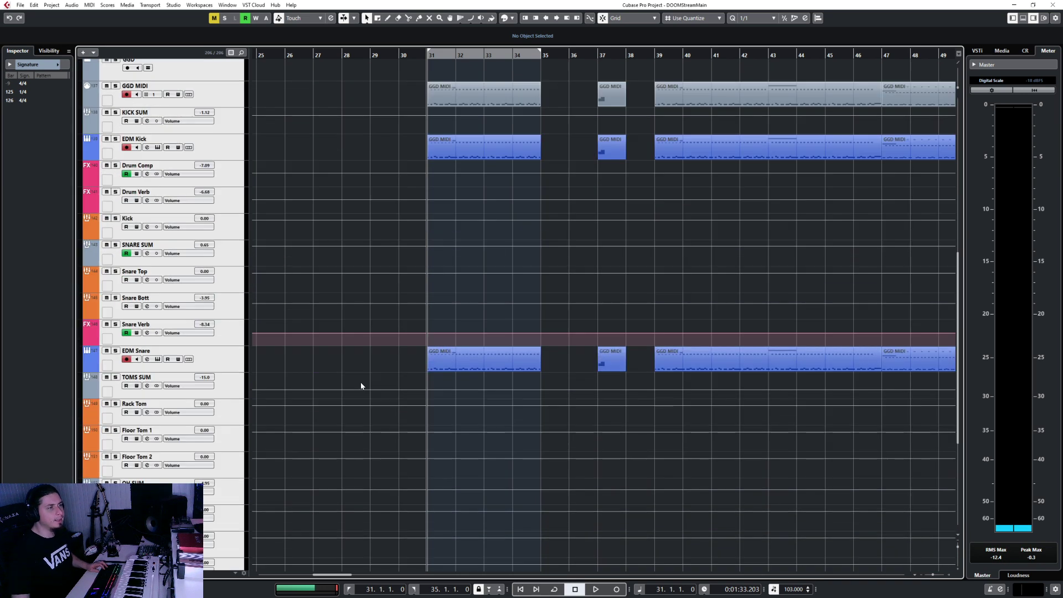
pyautogui.scroll(3, 357, 326)
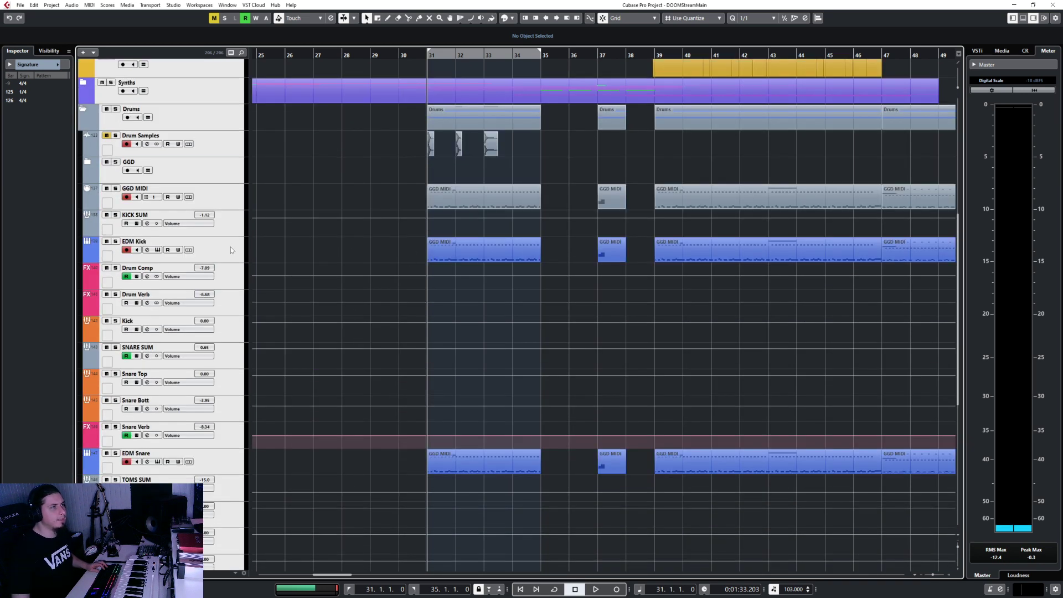
# Set the SNARE SUM channel's volume to 0 dB.
pyautogui.click(232, 250)
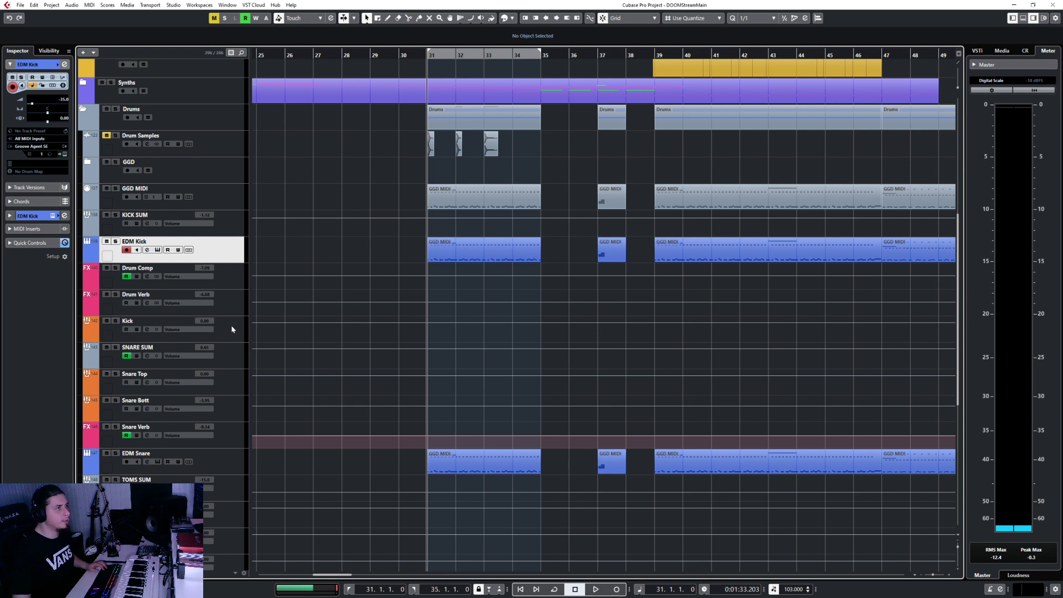
pyautogui.click(228, 361)
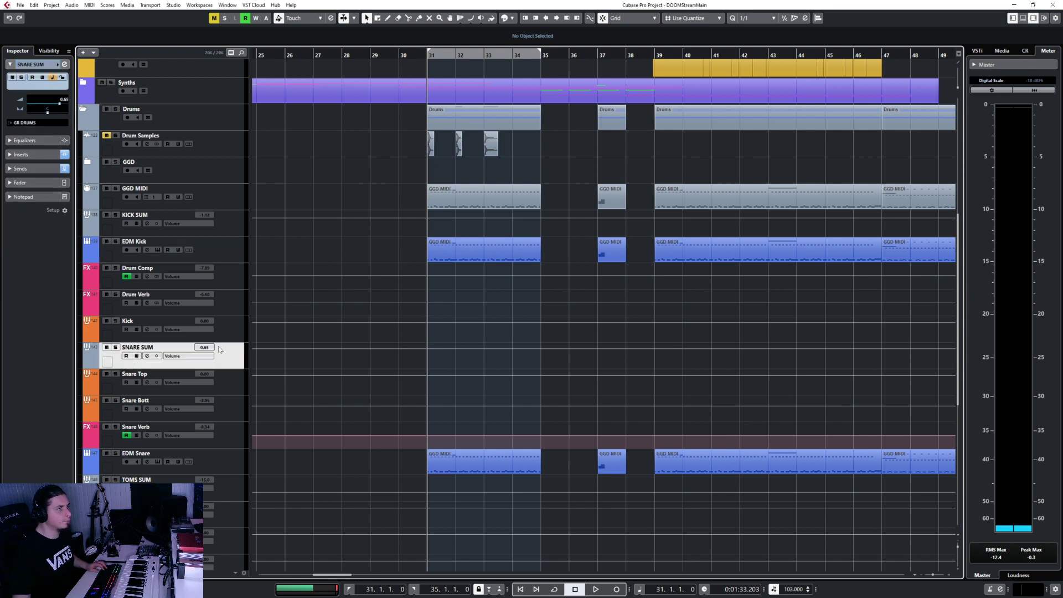
pyautogui.write('0')
pyautogui.press('Return')
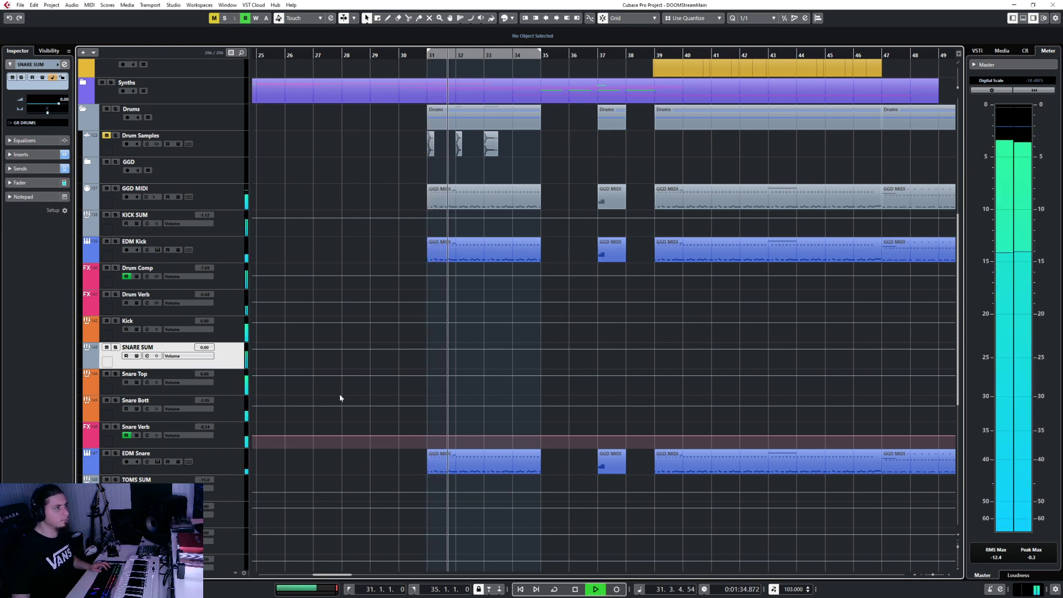
# Audition the SNARE SUM in solo and examine its Transient Shaper insert, including the Sustain setting, then take it out of solo.
pyautogui.press('s')
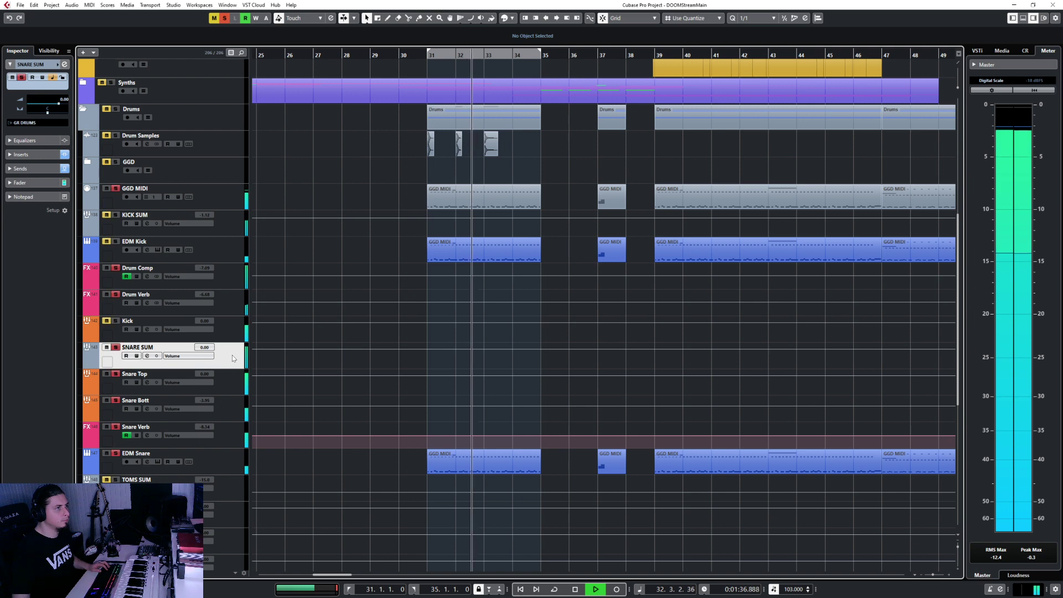
pyautogui.press('space')
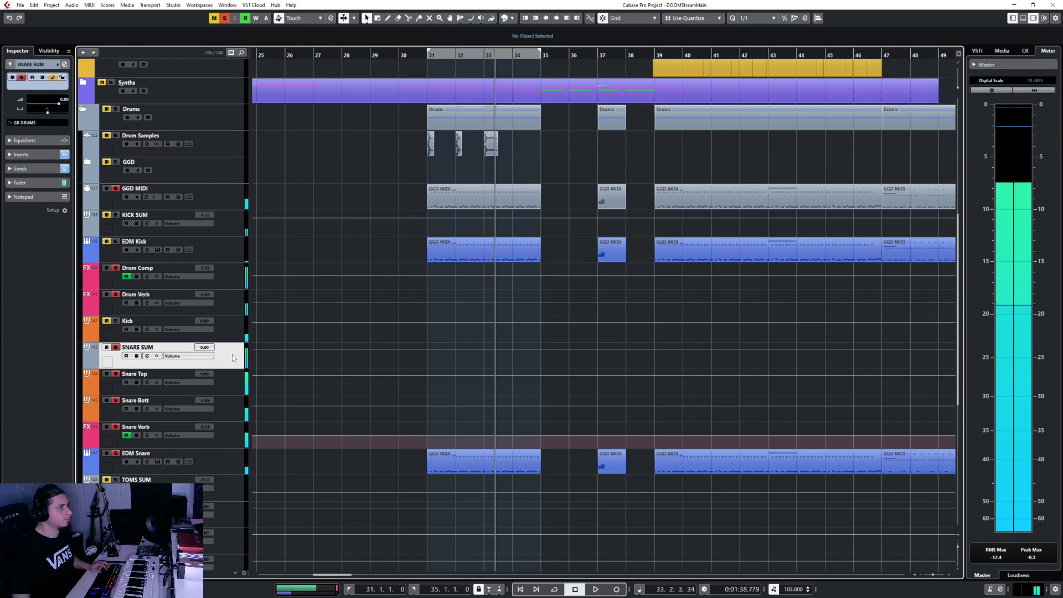
pyautogui.press('F3')
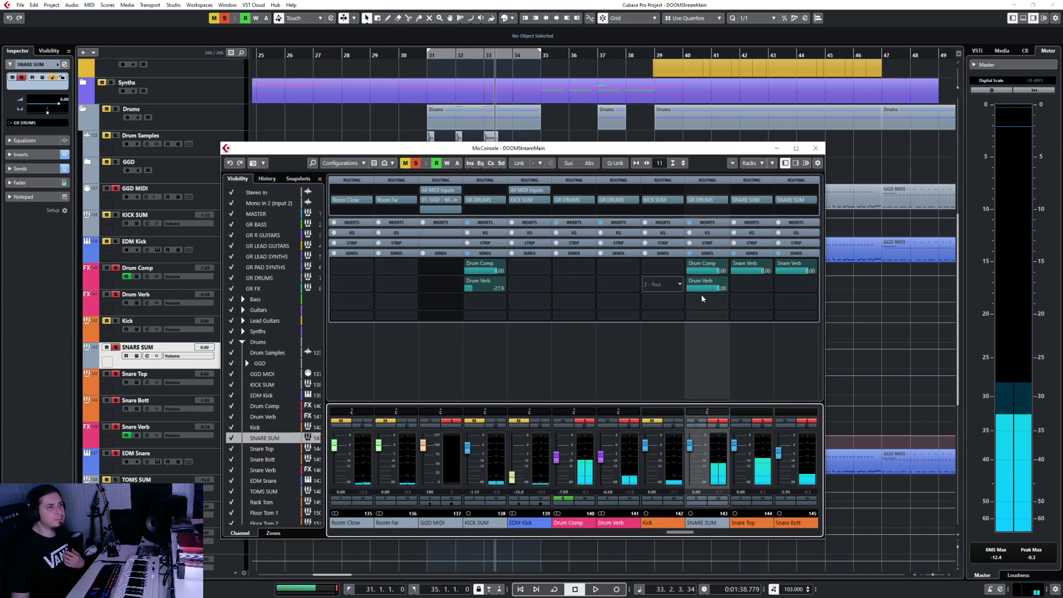
pyautogui.click(711, 222)
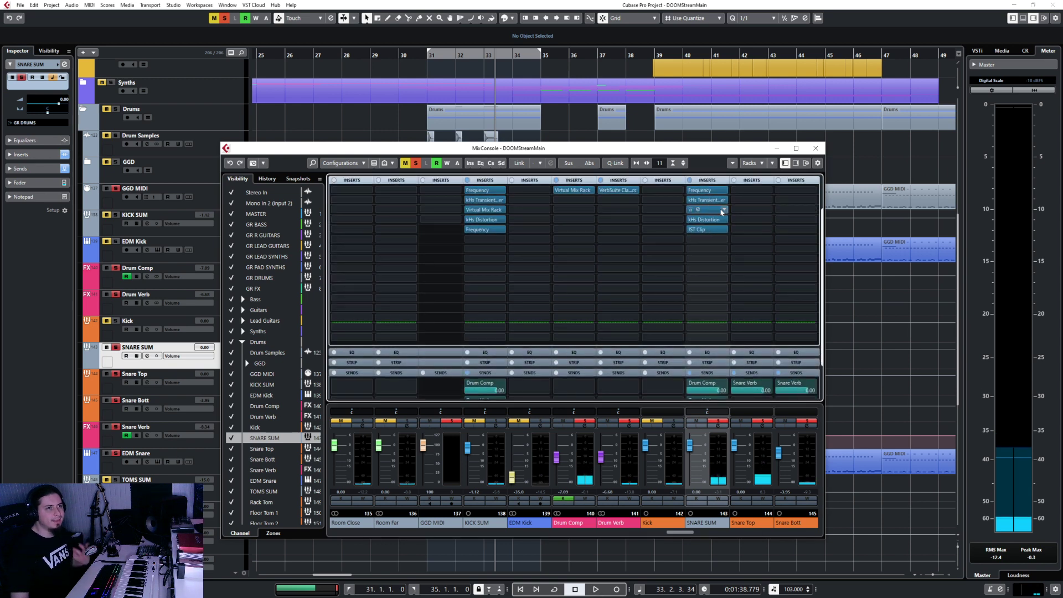
pyautogui.click(699, 202)
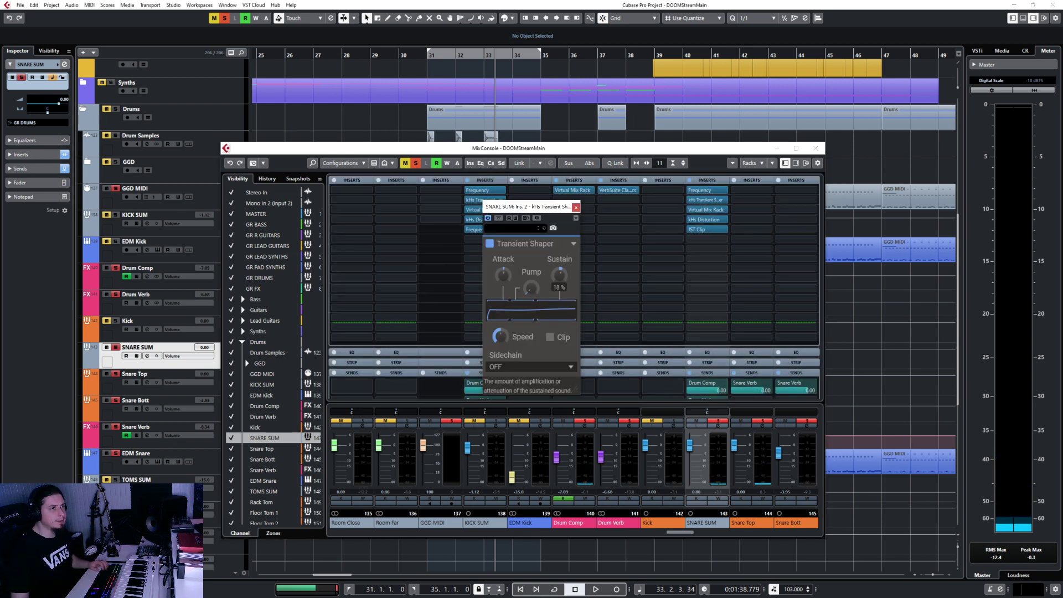
pyautogui.press('space')
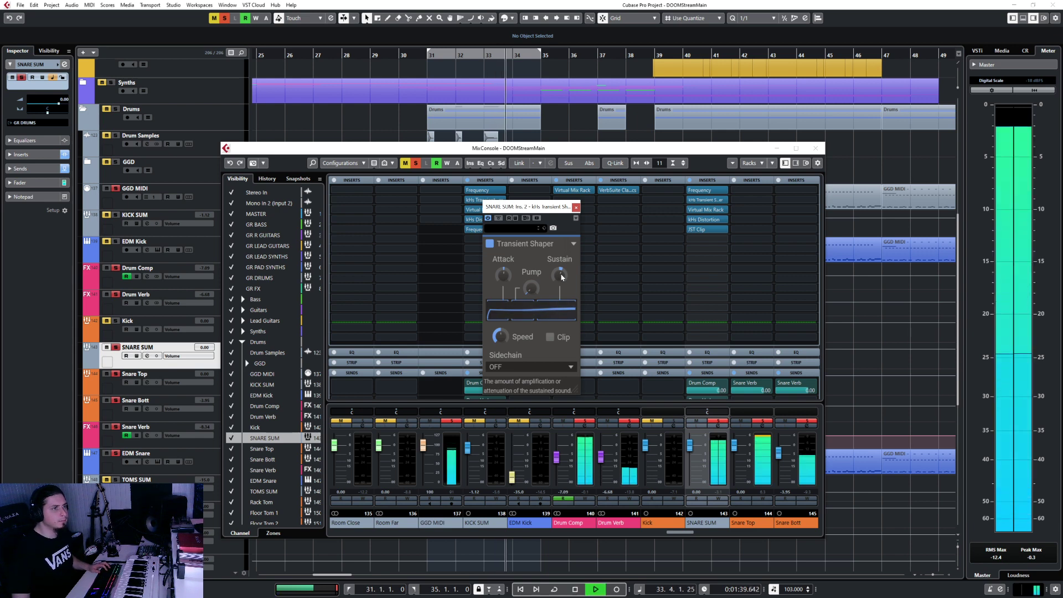
pyautogui.click(575, 207)
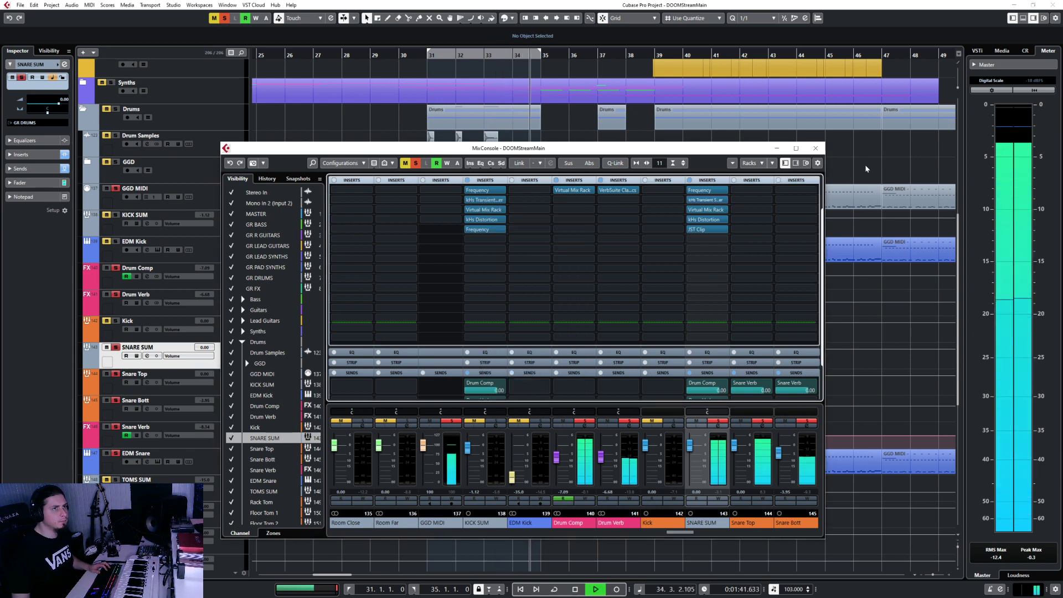
pyautogui.click(815, 148)
pyautogui.press('space')
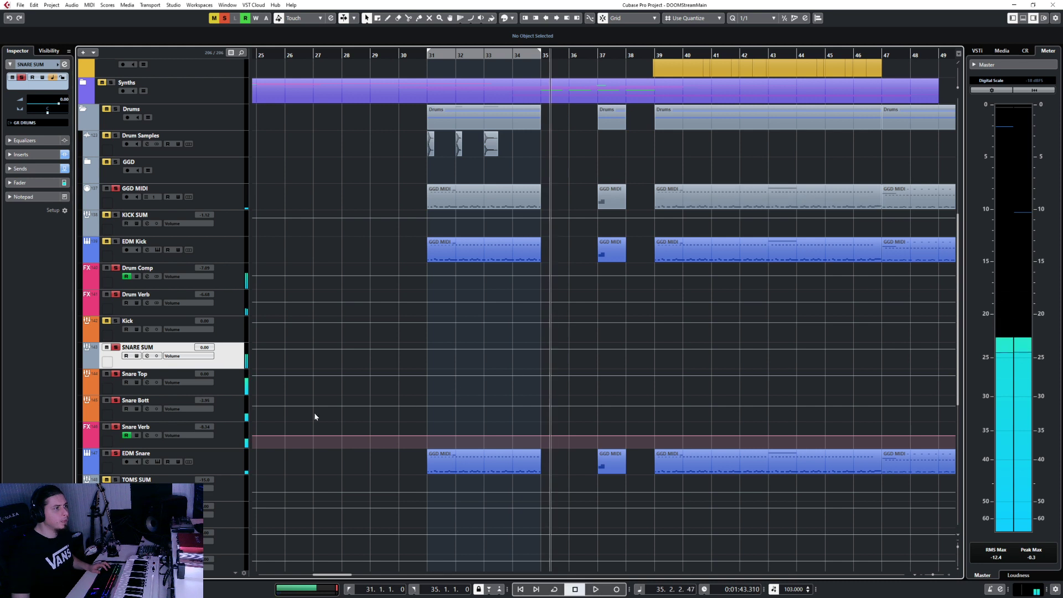
pyautogui.press('s')
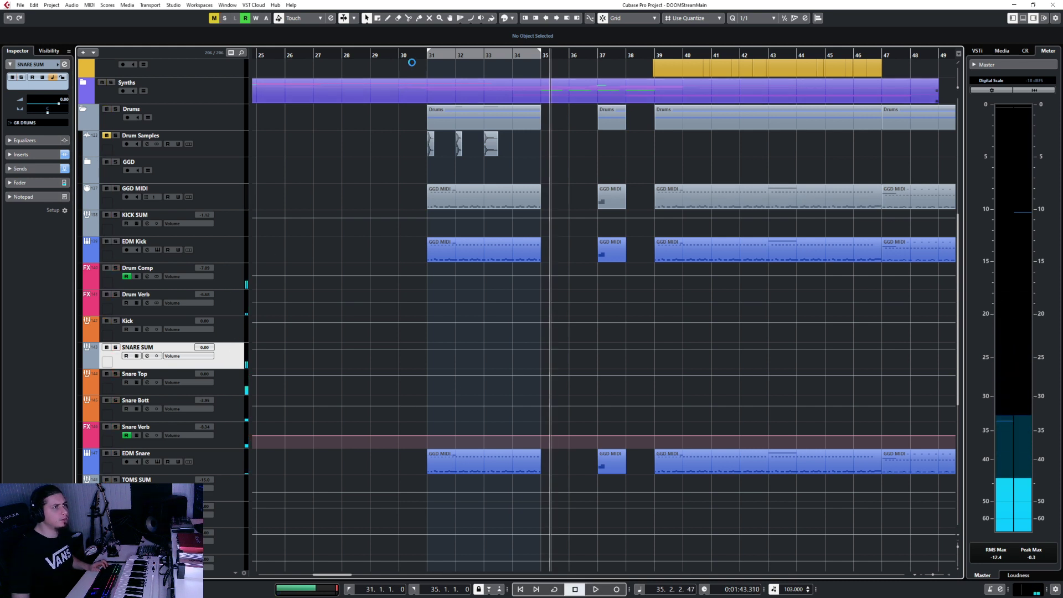
# Play the full mix from about bar 30, compare the EDM Snare with the EDM Kick, and set the EDM Snare's volume to -35 dB.
pyautogui.click(416, 53)
pyautogui.click(408, 54)
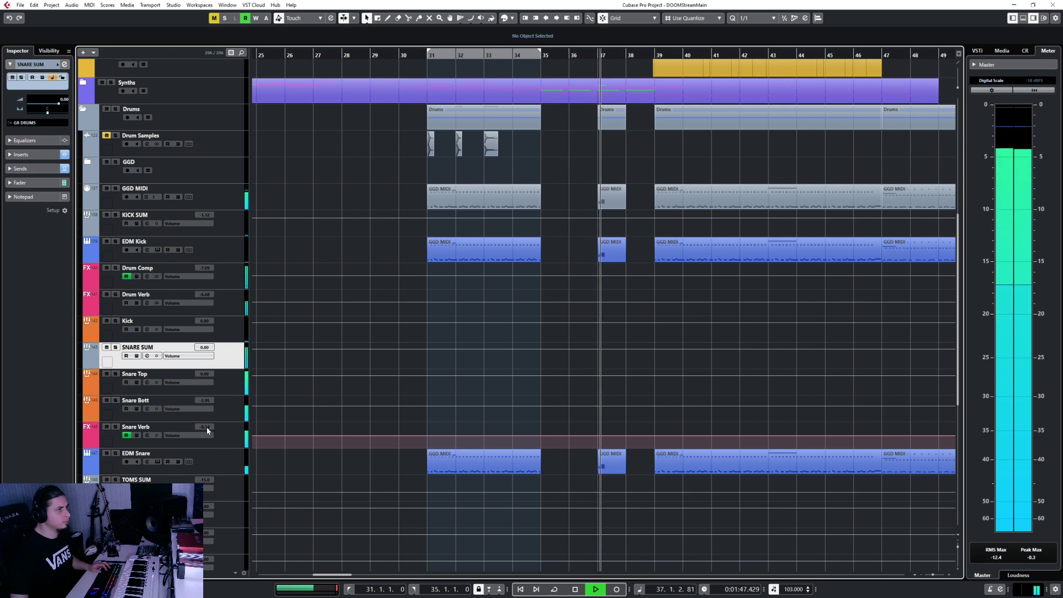
pyautogui.click(204, 458)
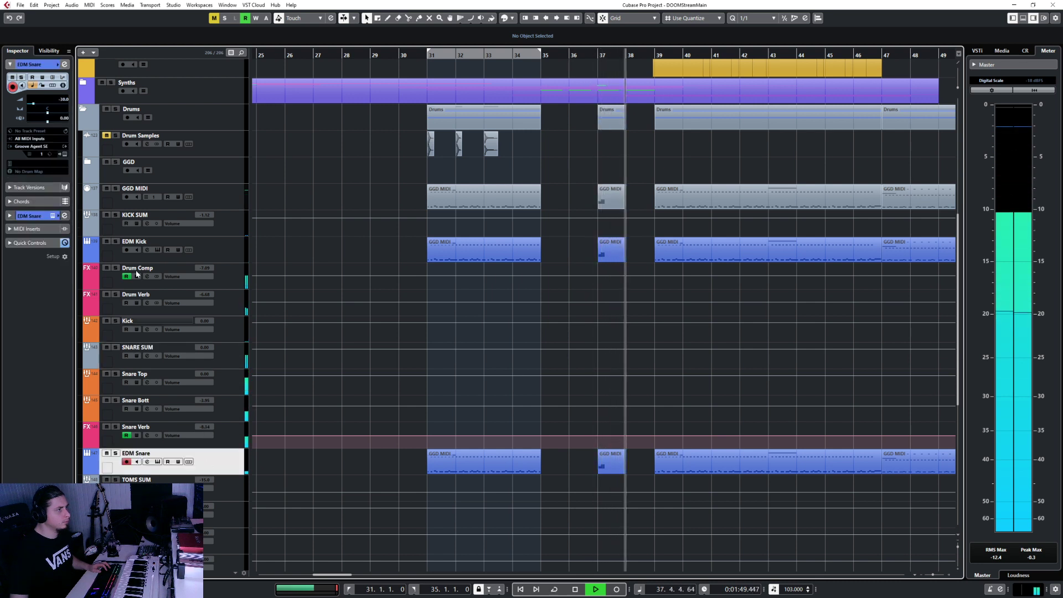
pyautogui.click(229, 251)
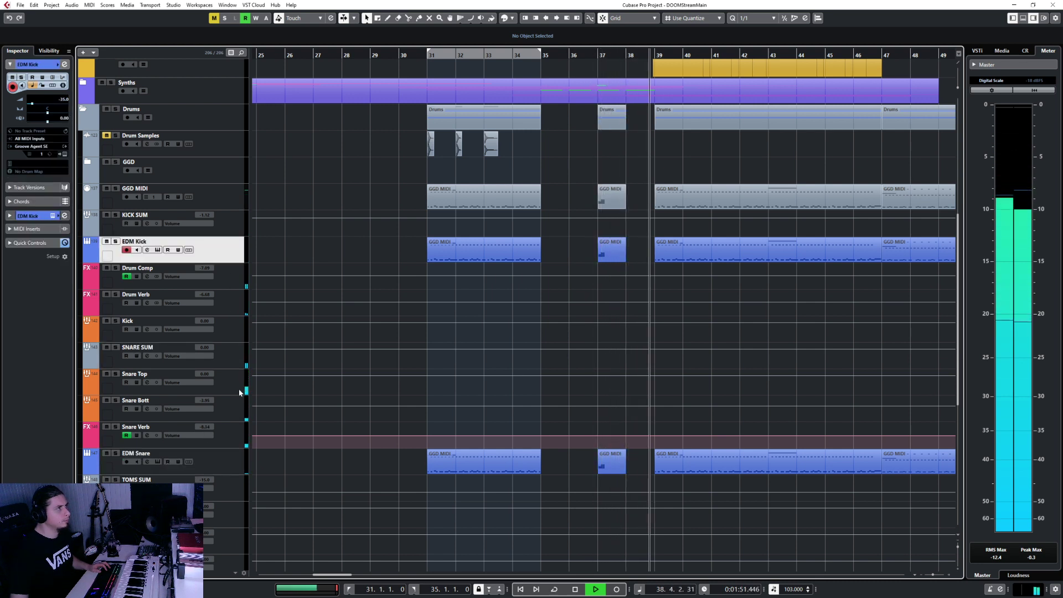
pyautogui.click(229, 457)
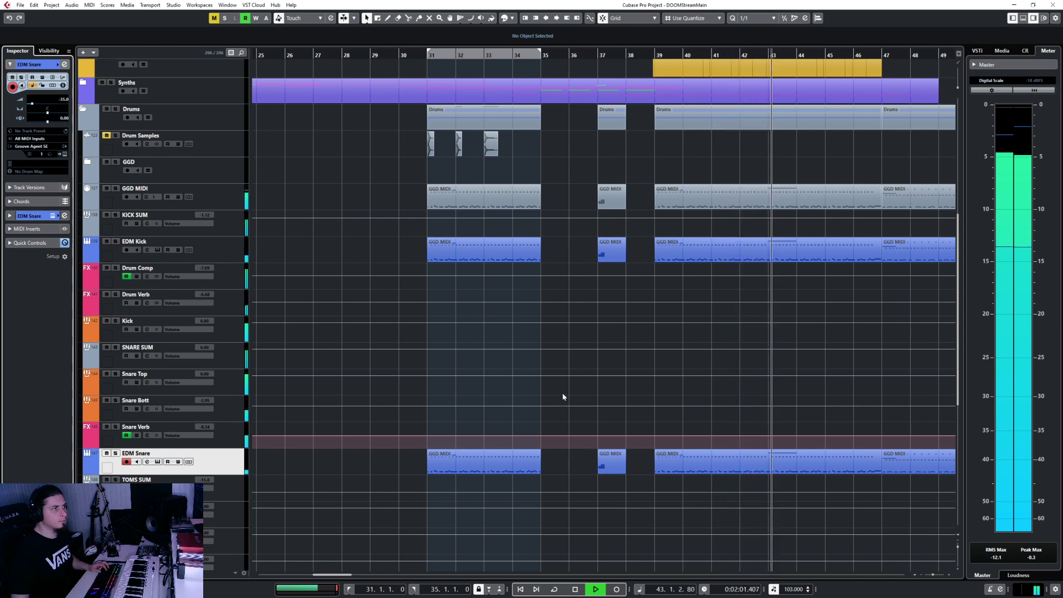
# Stop playback, collapse the Drums folder and return the playback position to bar 31.
pyautogui.scroll(-2, 562, 397)
pyautogui.press('space')
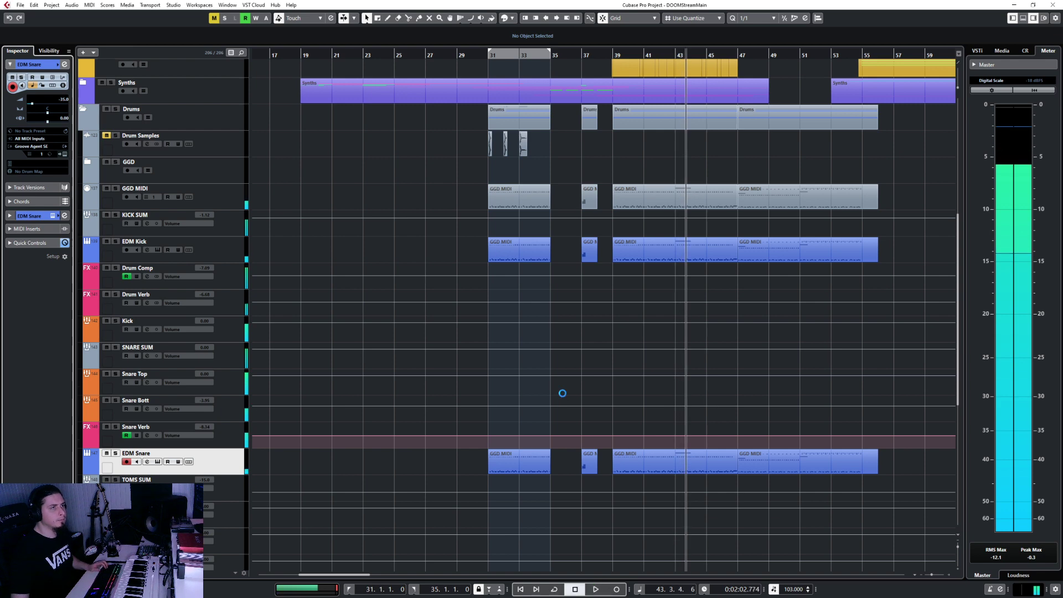
pyautogui.scroll(5, 563, 393)
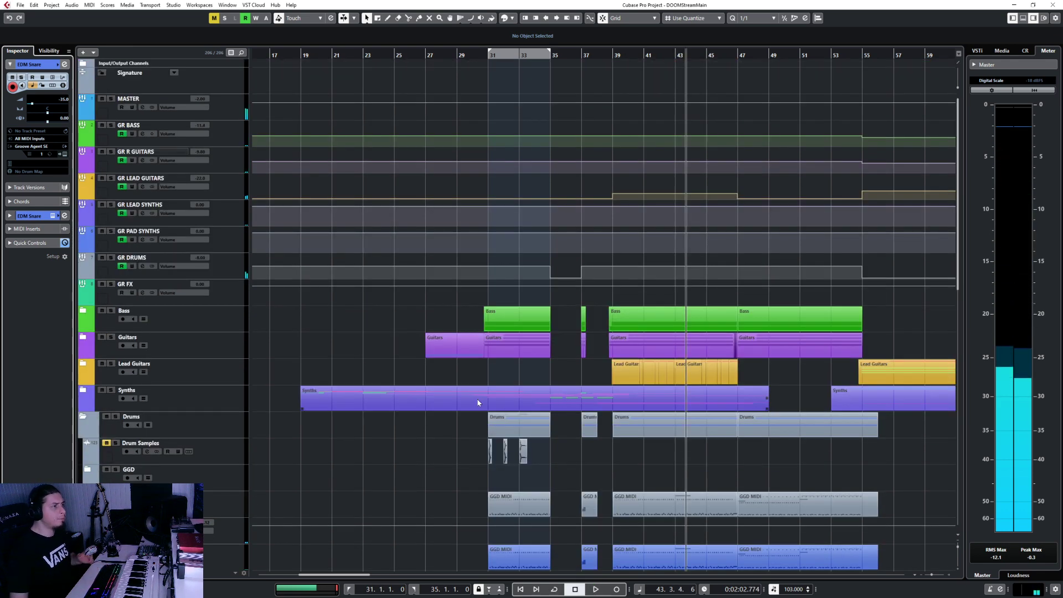
pyautogui.click(82, 419)
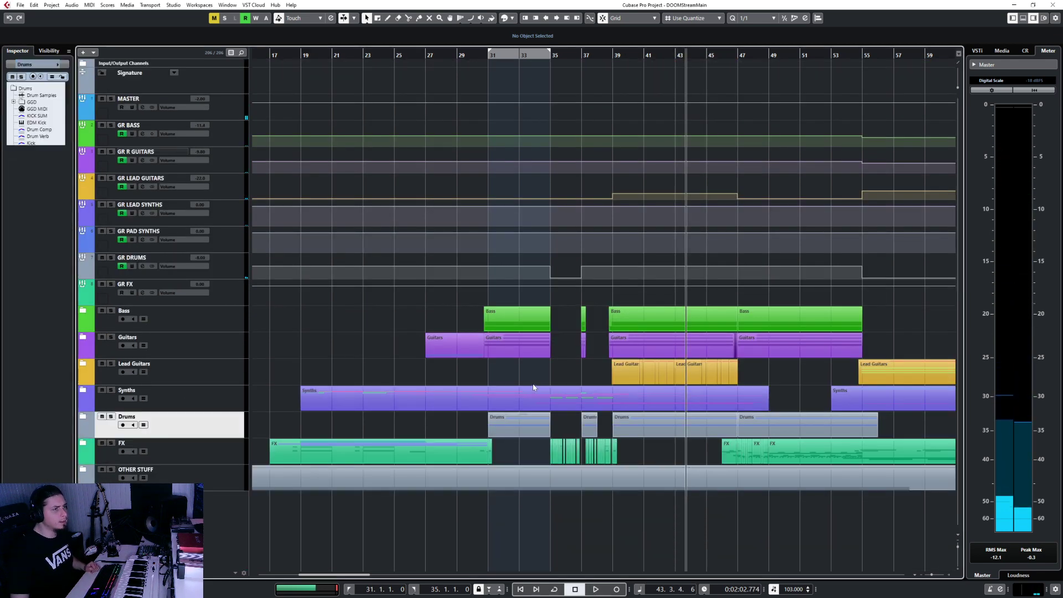
pyautogui.click(488, 54)
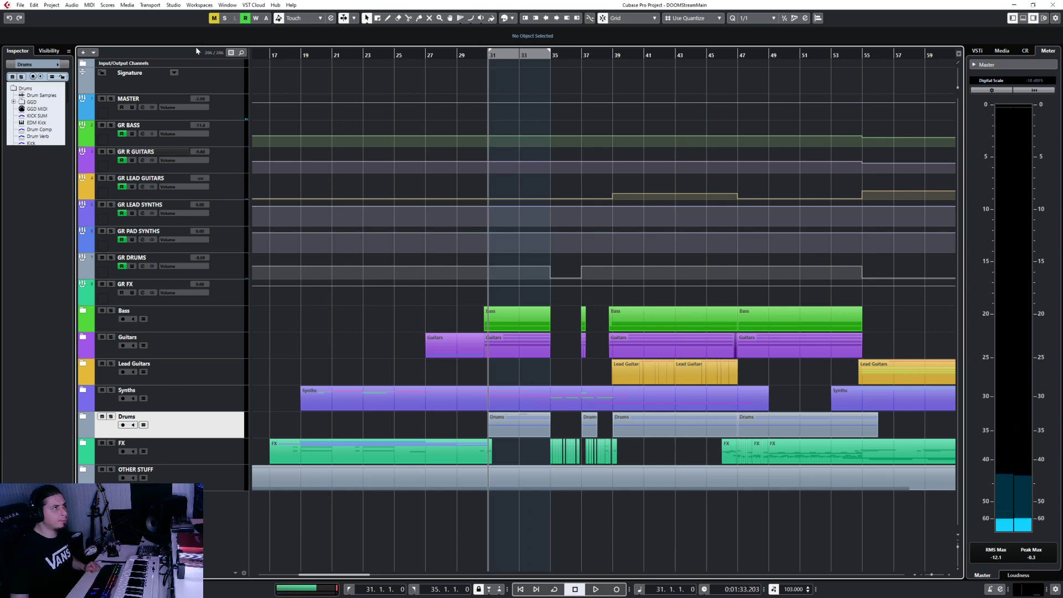
# Inspect the MASTER channel's Slate Digital FG-X insert while playing from bar 31 with the RMS Max reading reset, and close the plug-in.
pyautogui.click(241, 111)
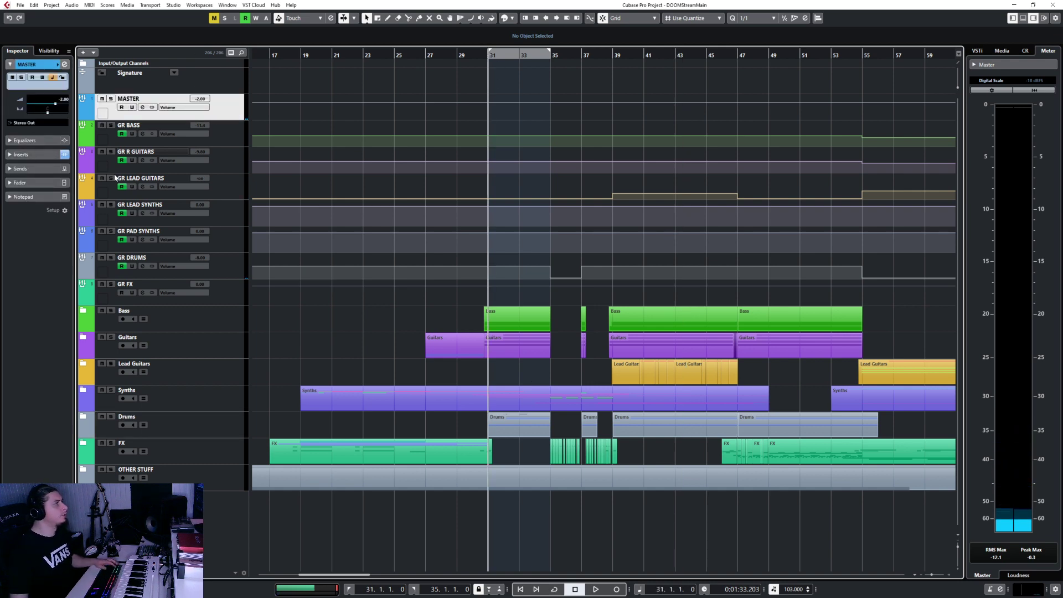
pyautogui.press('F3')
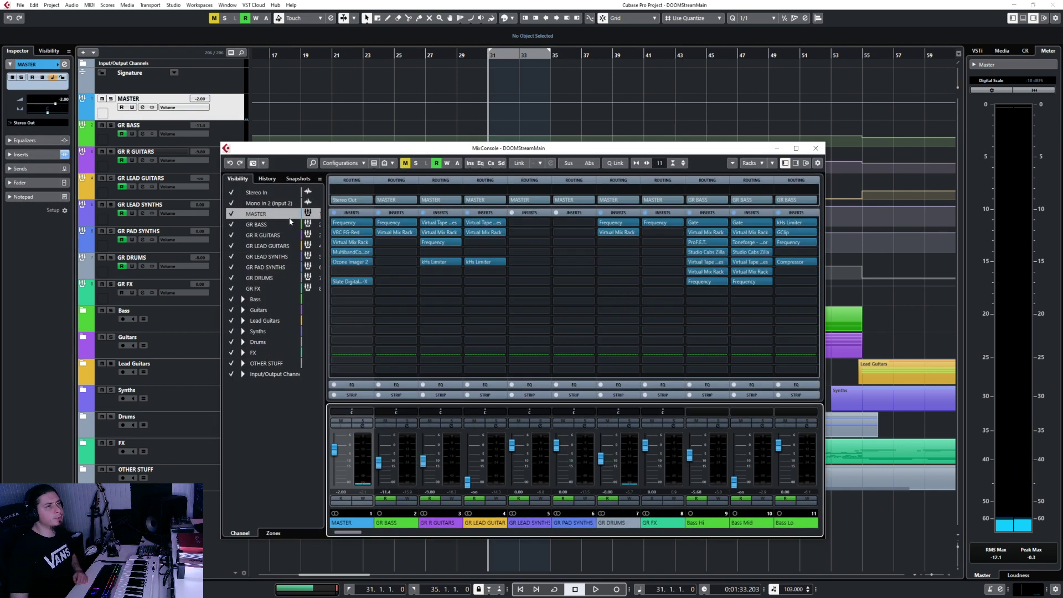
pyautogui.click(347, 282)
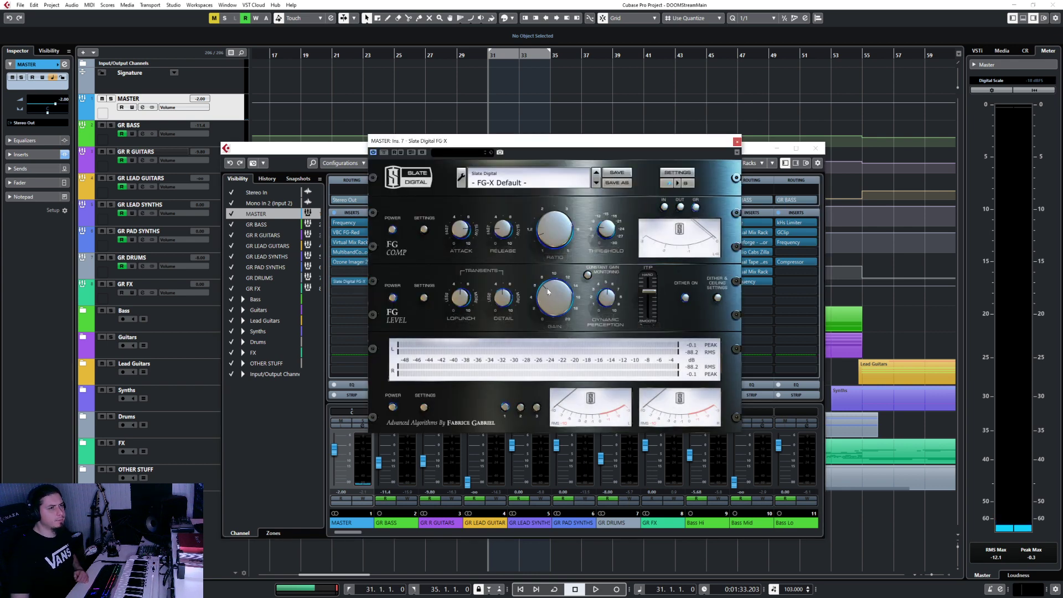
pyautogui.press('F3')
pyautogui.click(982, 557)
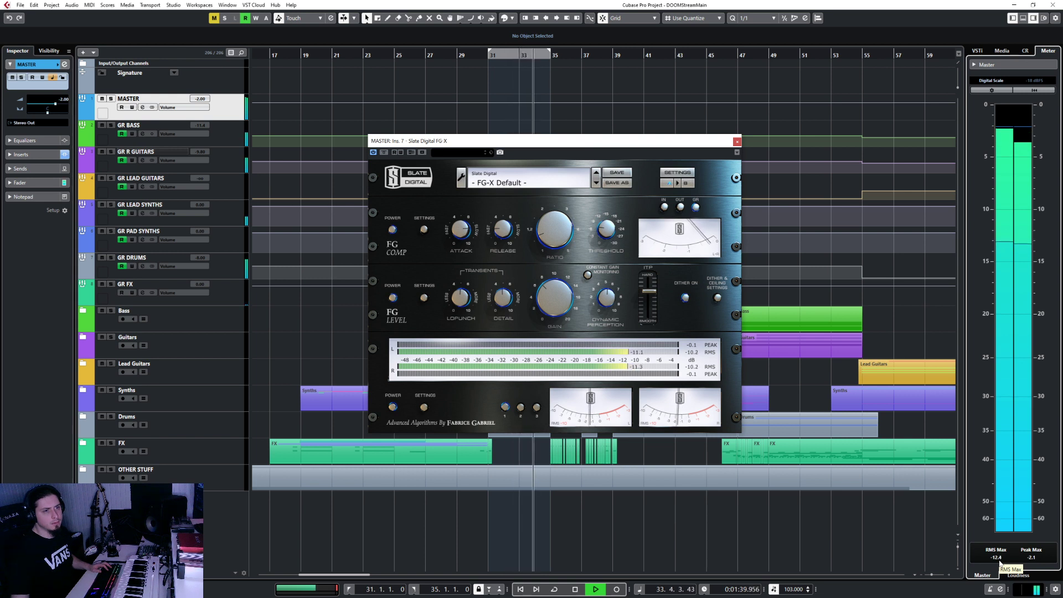
pyautogui.click(737, 142)
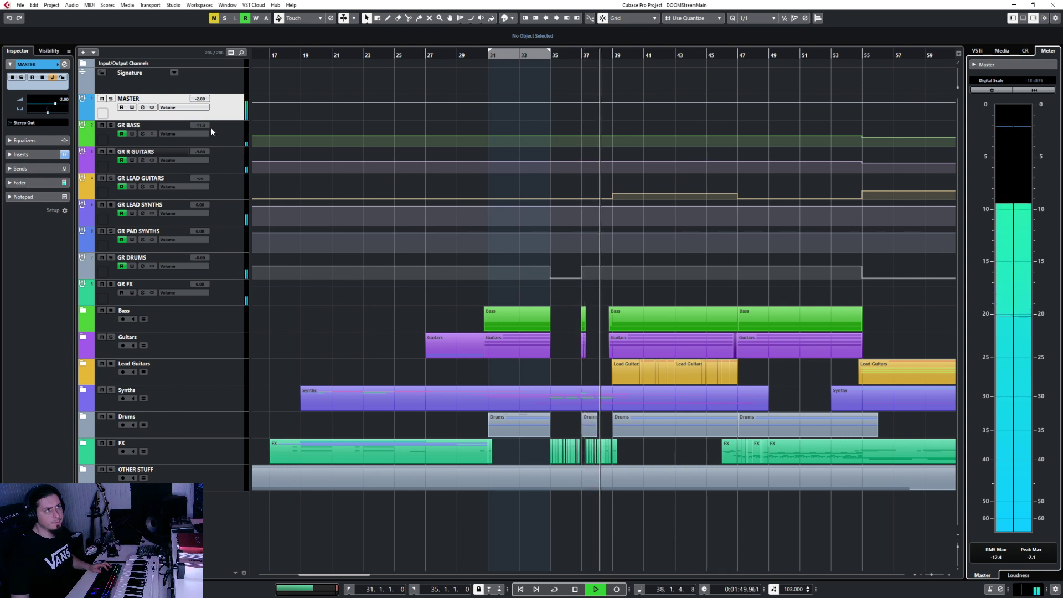
# Audition GR LEAD GUITARS and GR LEAD SYNTHS in solo during playback, and clear all solos.
pyautogui.click(231, 154)
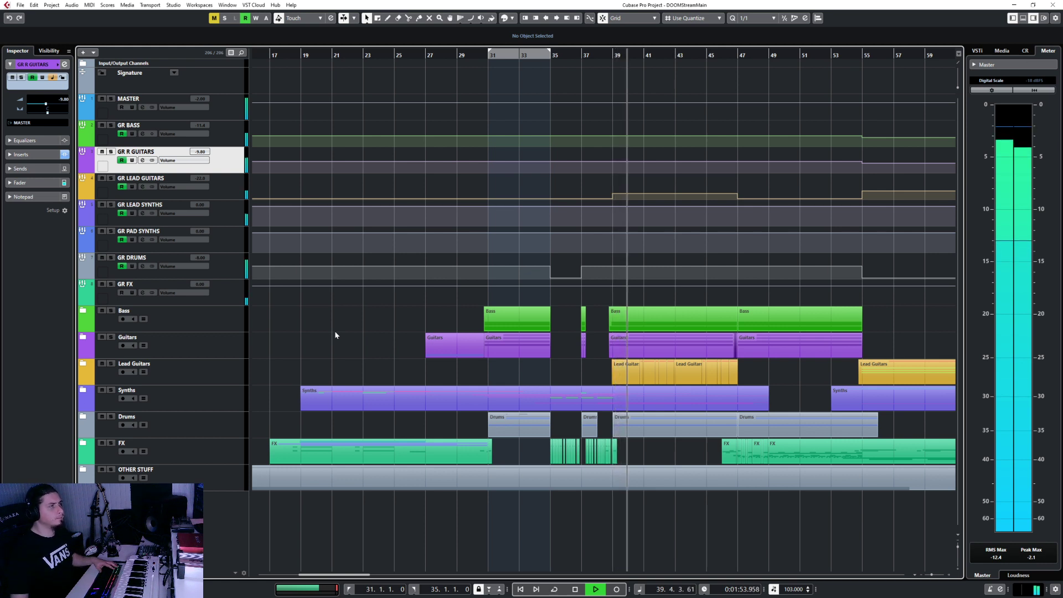
pyautogui.click(232, 195)
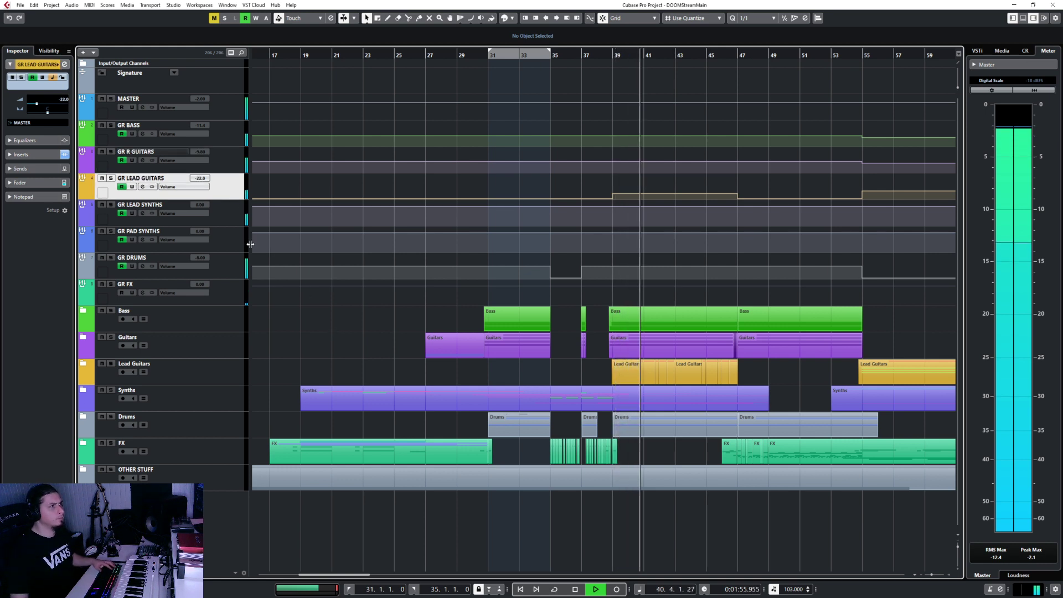
pyautogui.press('s')
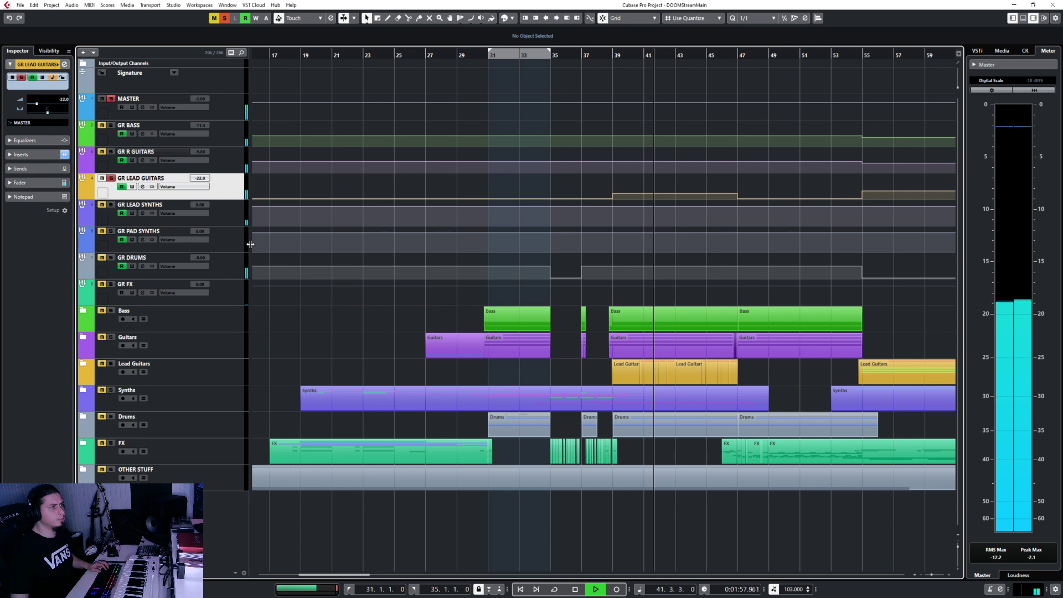
pyautogui.press('s')
pyautogui.click(223, 222)
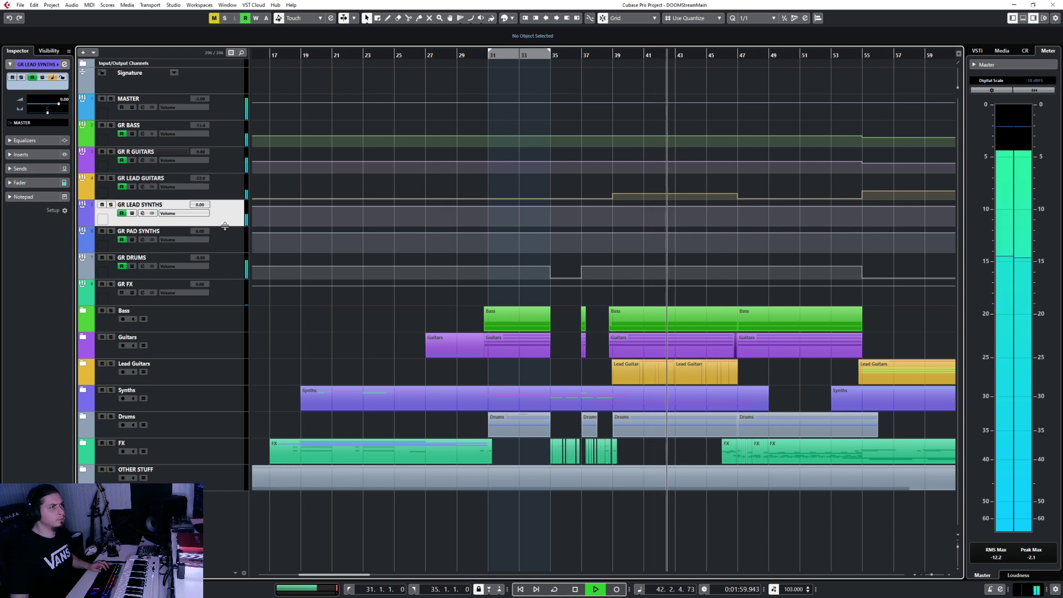
pyautogui.press('s')
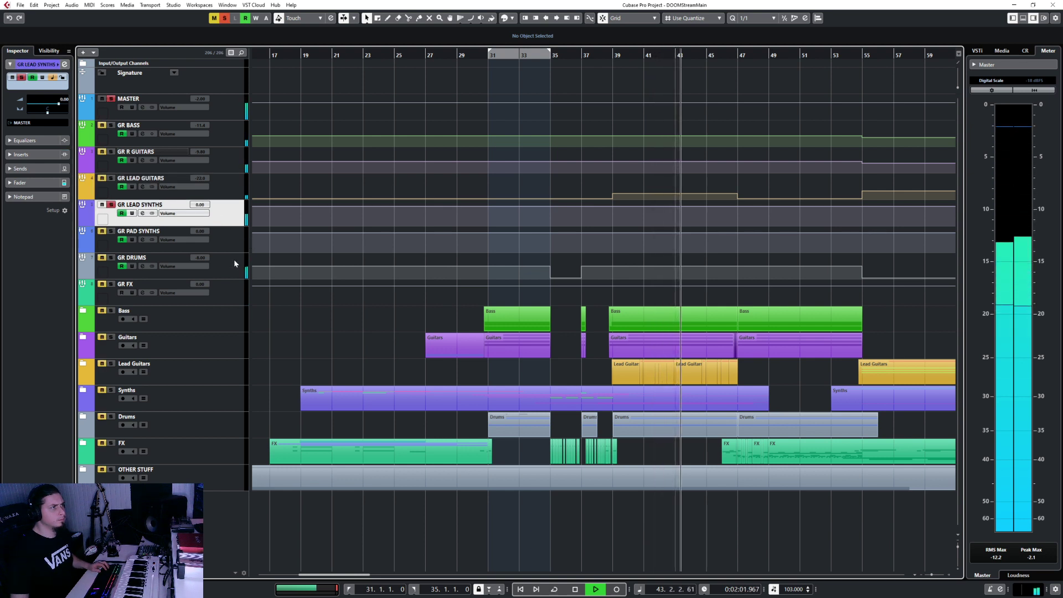
pyautogui.click(233, 239)
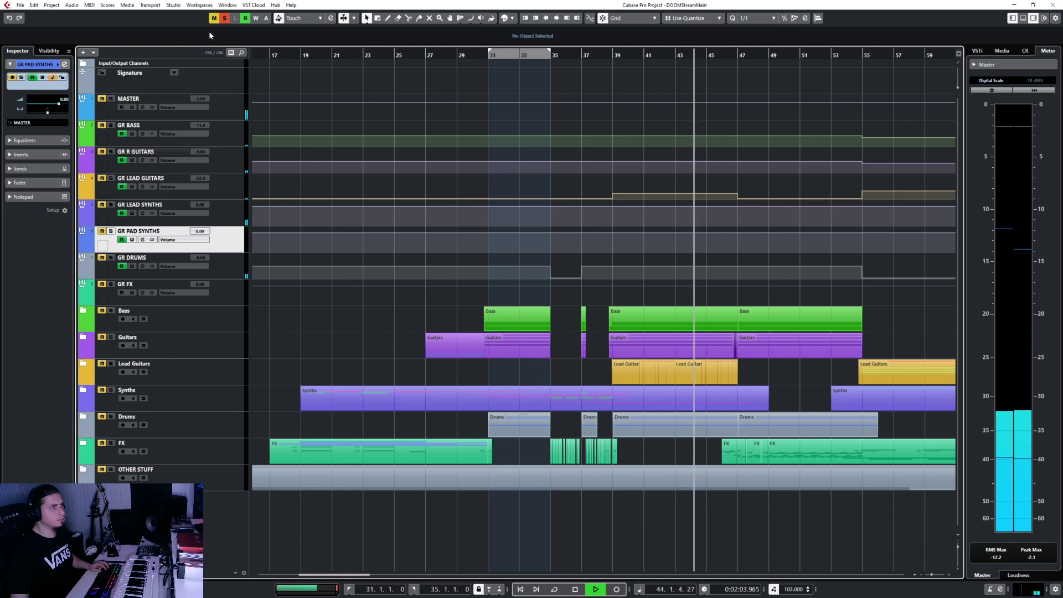
pyautogui.click(225, 19)
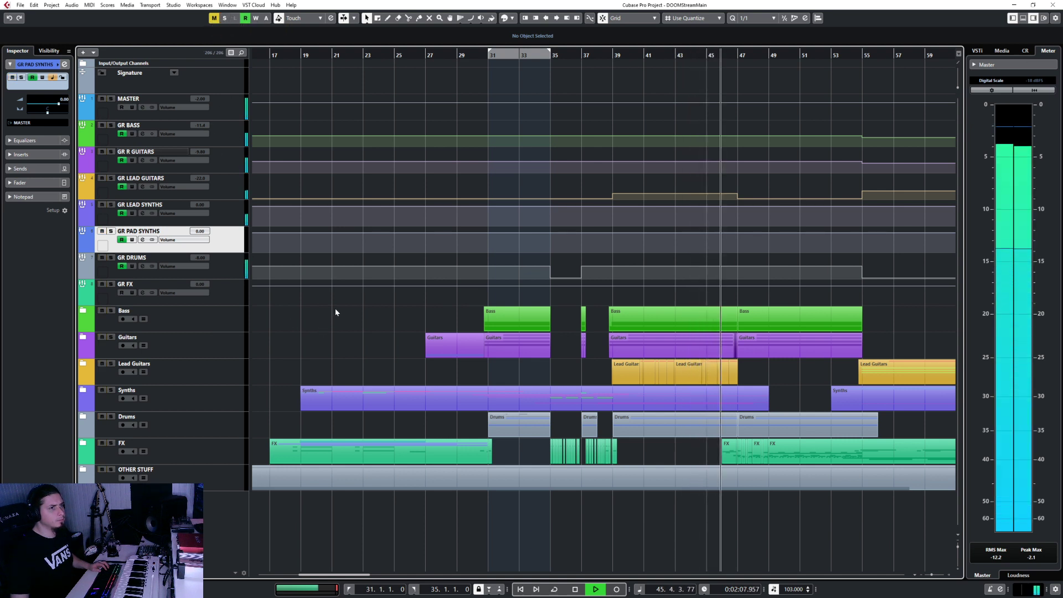
# Stop playback and move the playback position back to bar 34.
pyautogui.scroll(3, 535, 366)
pyautogui.scroll(-1, 535, 366)
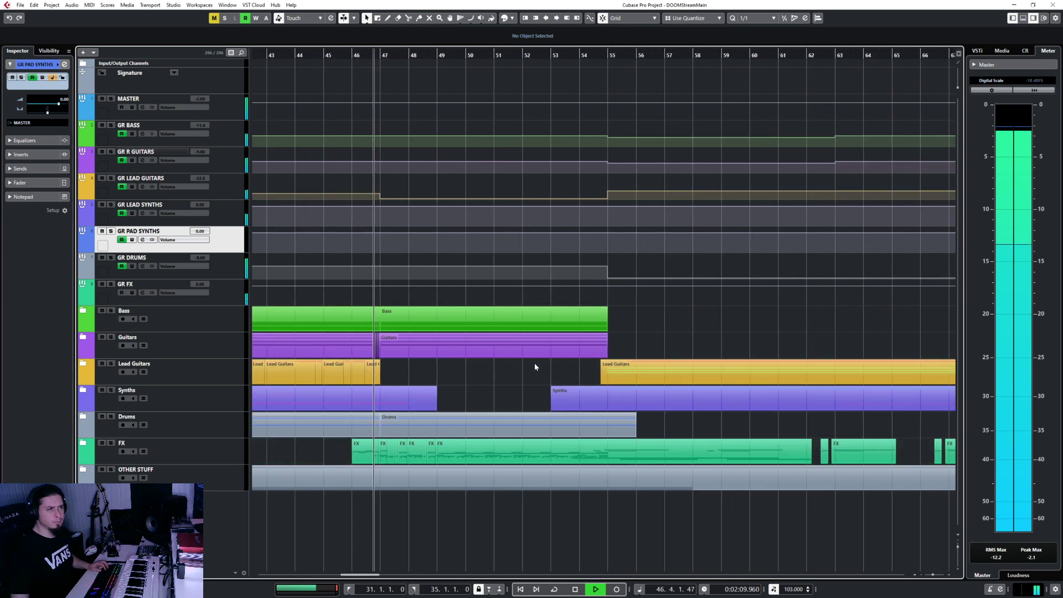
pyautogui.hscroll(-5, 535, 366)
pyautogui.press('space')
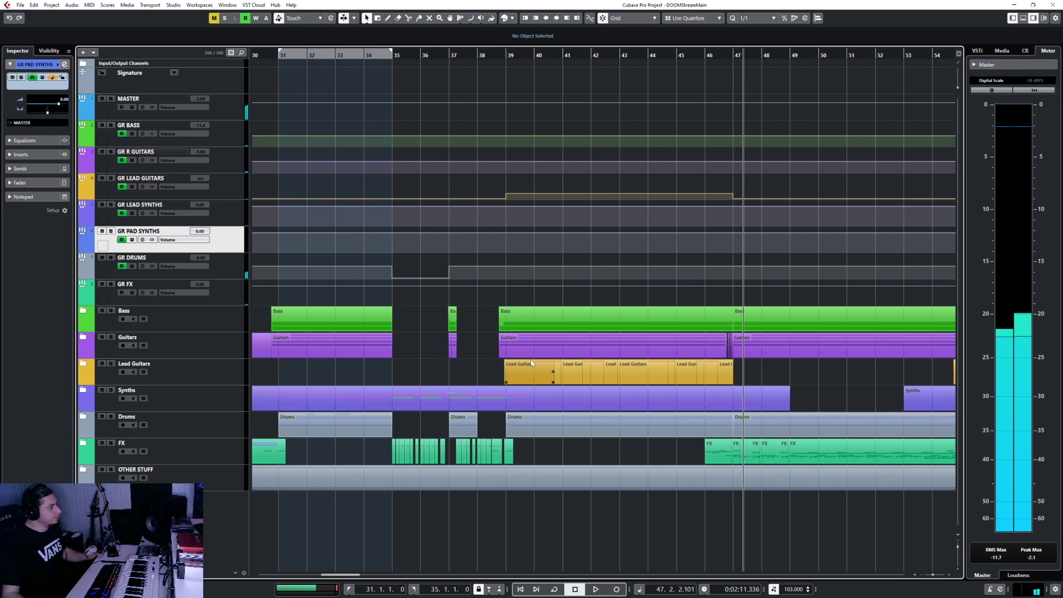
pyautogui.click(376, 56)
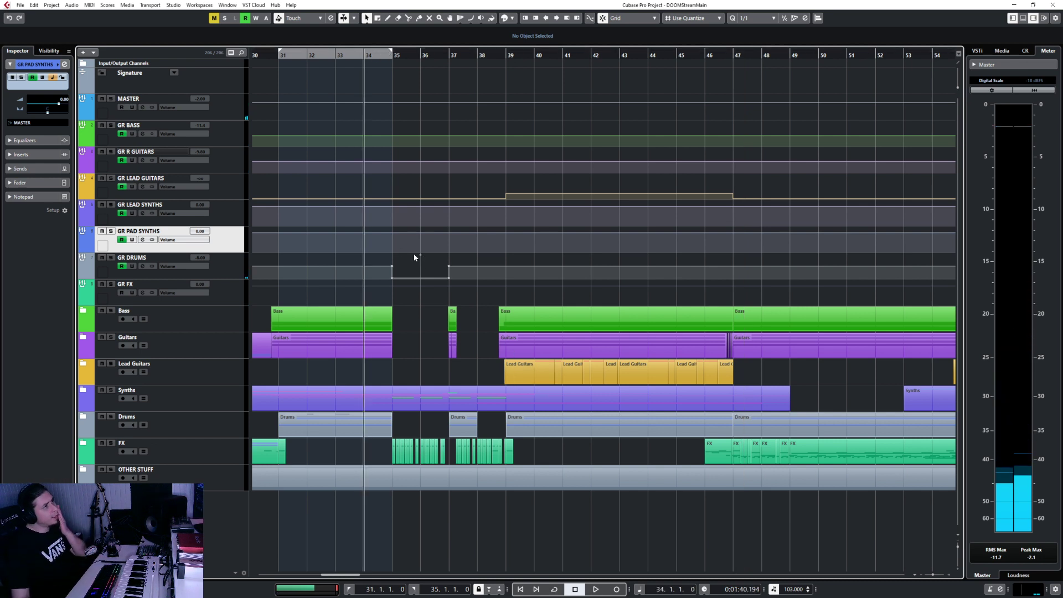
# Reopen the MASTER channel's Slate Digital FG-X insert and adjust the FG Level controls, including Dynamic Perception.
pyautogui.click(234, 113)
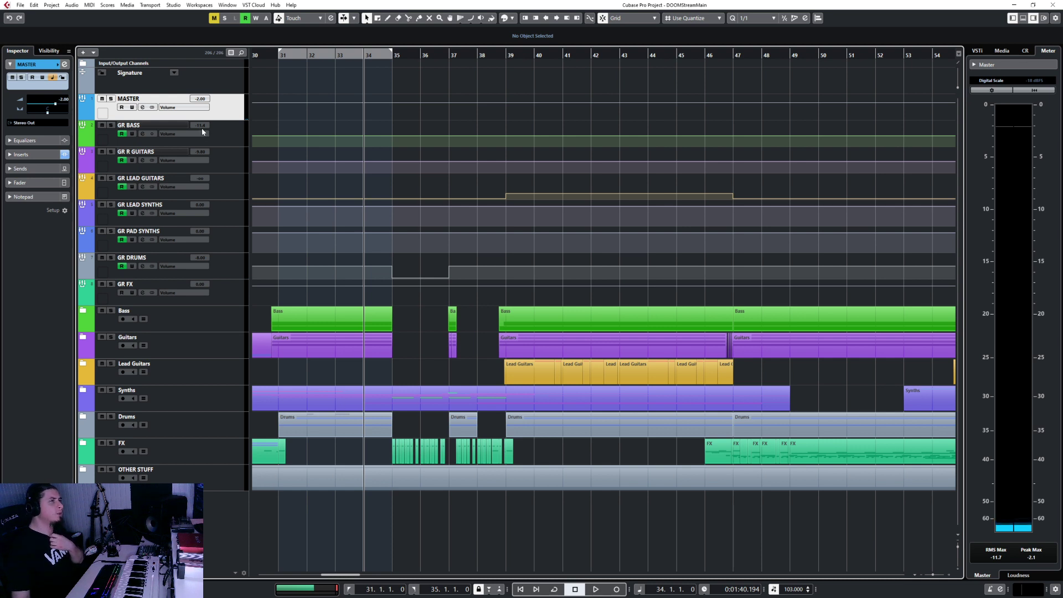
pyautogui.click(43, 155)
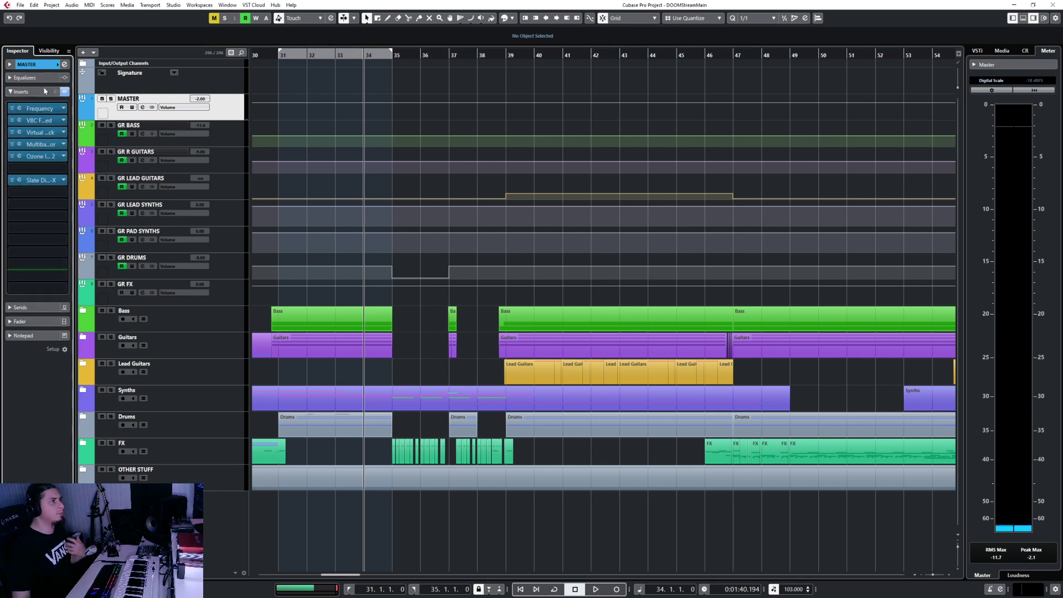
pyautogui.click(38, 92)
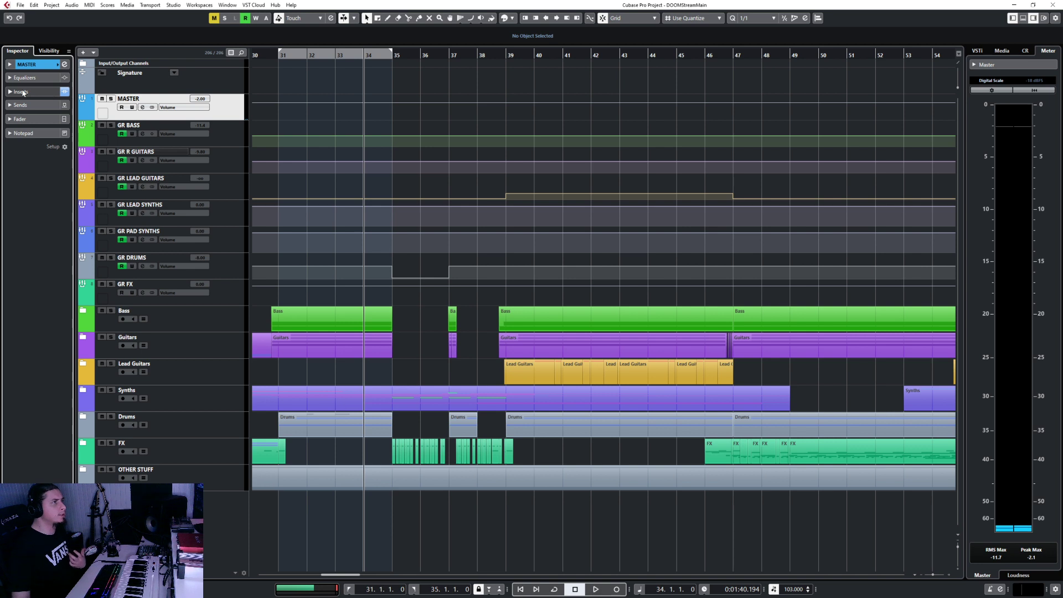
pyautogui.click(49, 92)
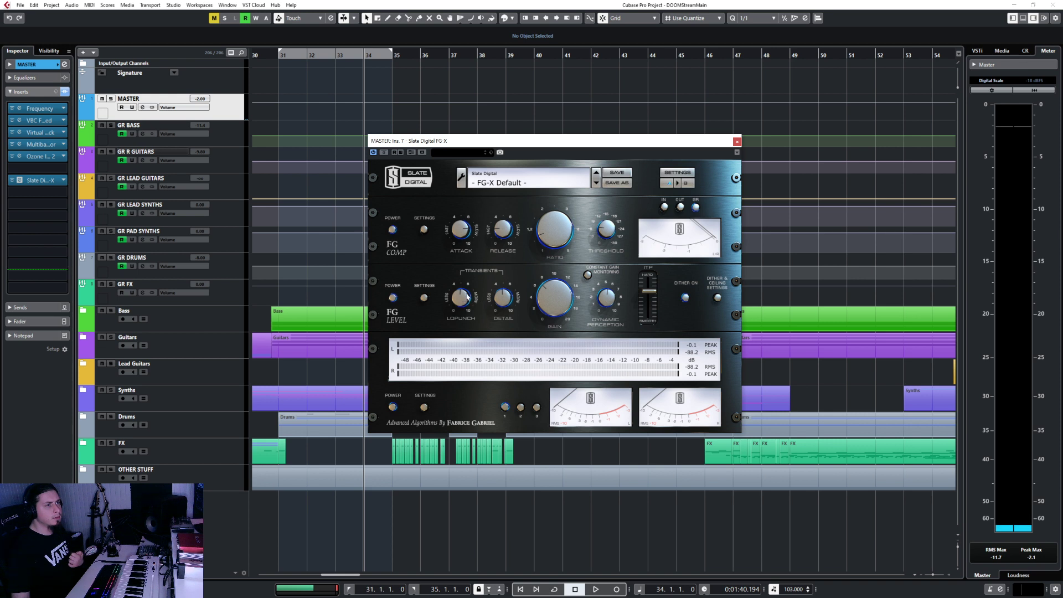
pyautogui.moveTo(467, 296)
pyautogui.mouseDown()
pyautogui.moveTo(477, 284)
pyautogui.moveTo(504, 288)
pyautogui.mouseUp()
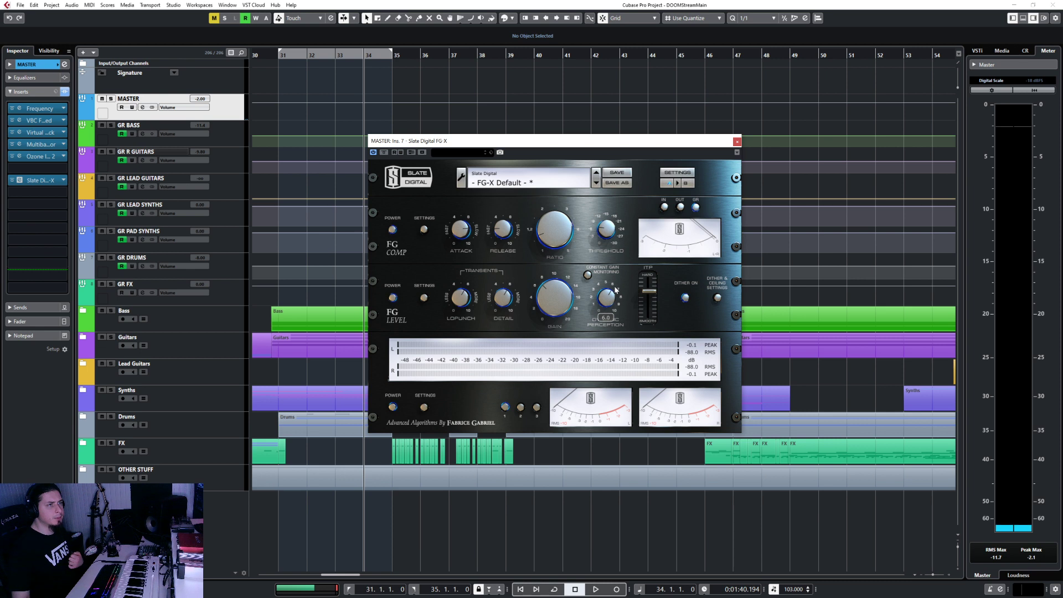
pyautogui.moveTo(547, 291); pyautogui.dragTo(545, 295)
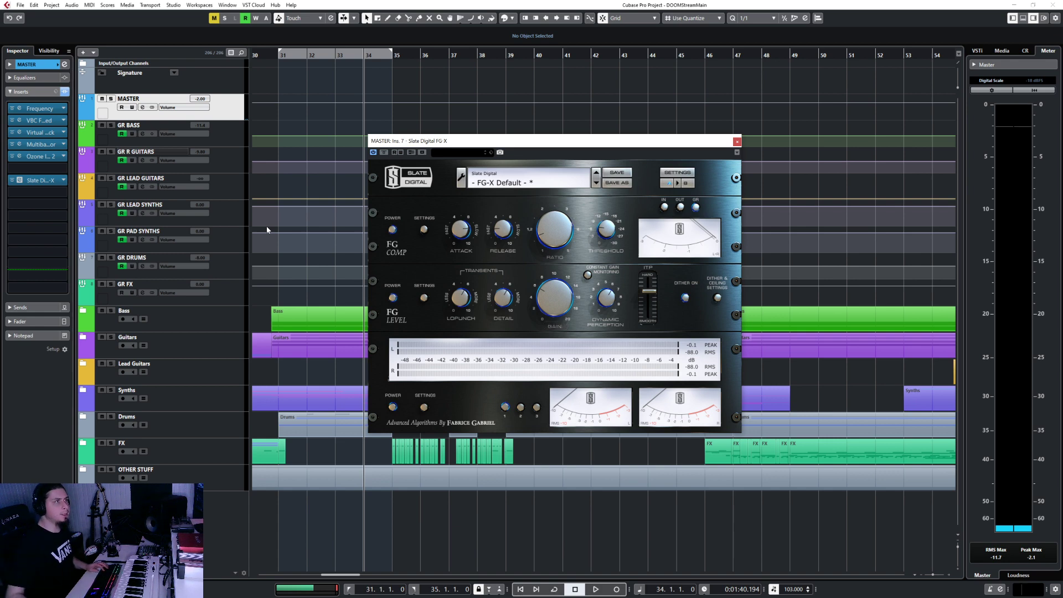
# Play the full mix from bar 28 with FG-X open to check the master level, close the plug-in and stop playback.
pyautogui.scroll(-3, 305, 304)
pyautogui.hscroll(-5, 305, 306)
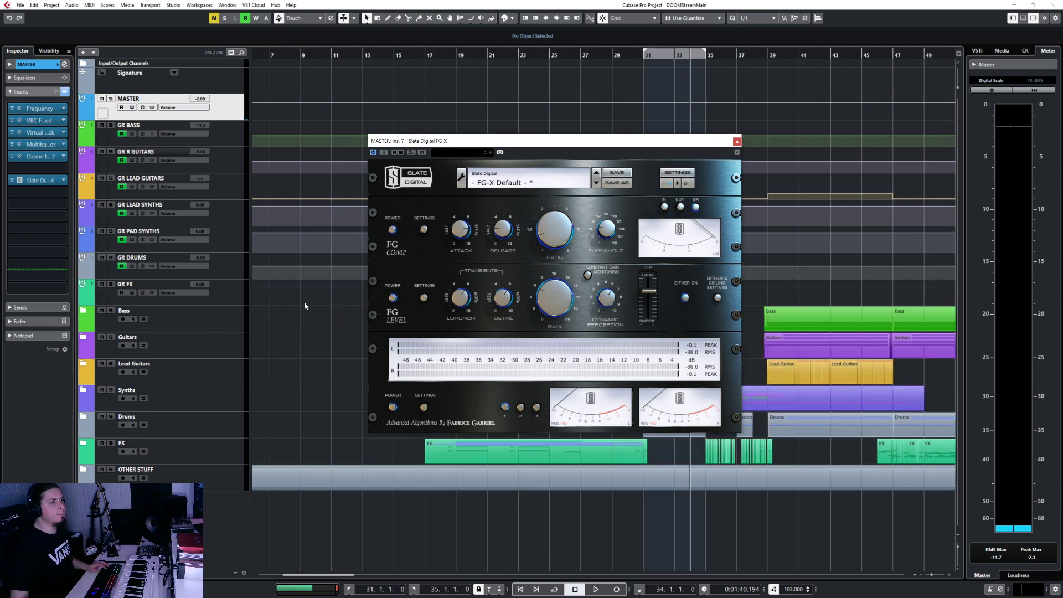
pyautogui.hscroll(4, 305, 306)
pyautogui.click(316, 56)
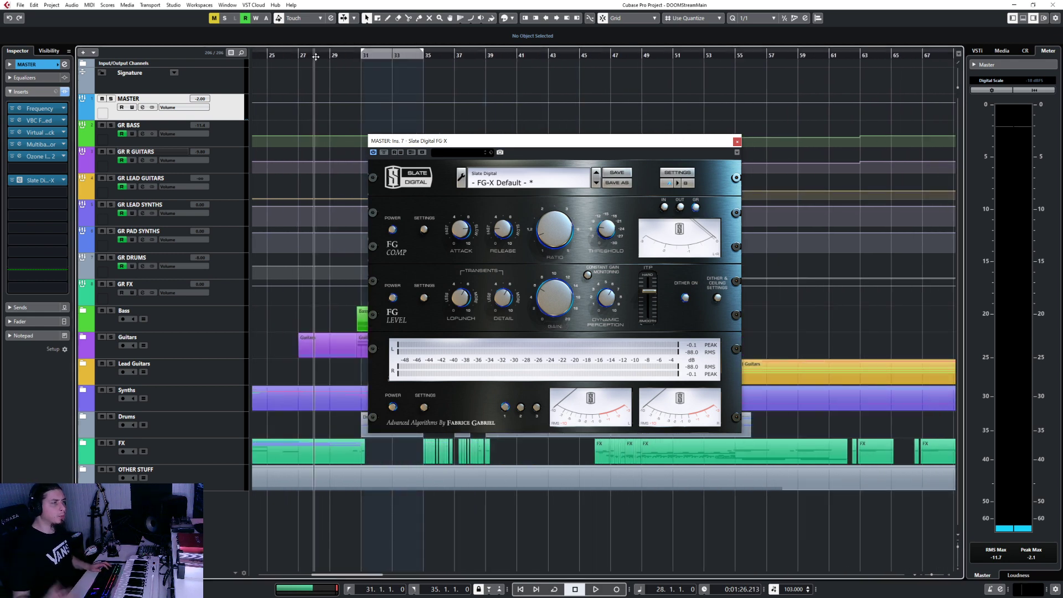
pyautogui.press('space')
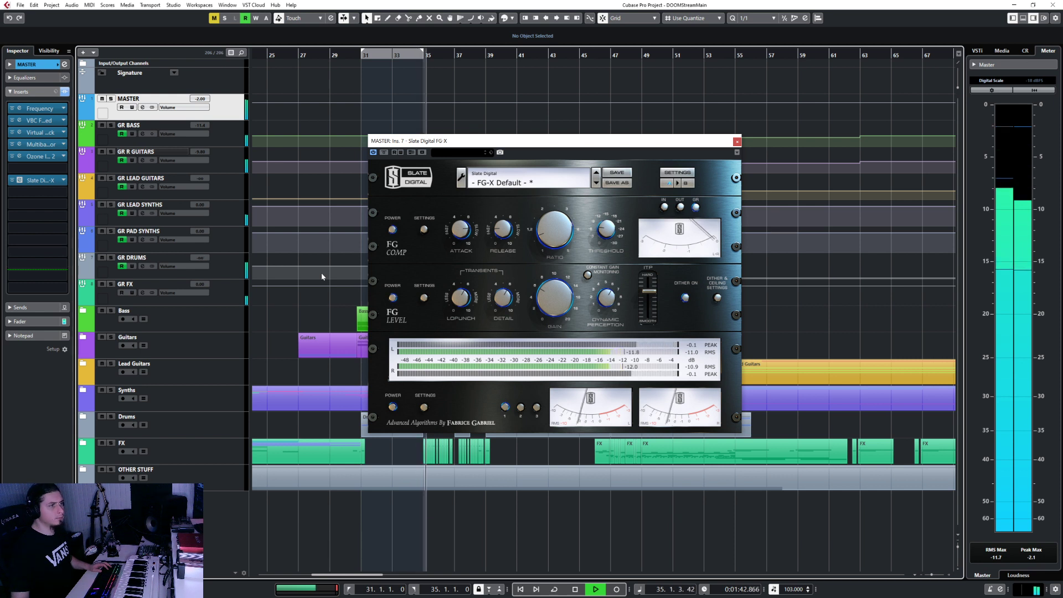
pyautogui.click(737, 141)
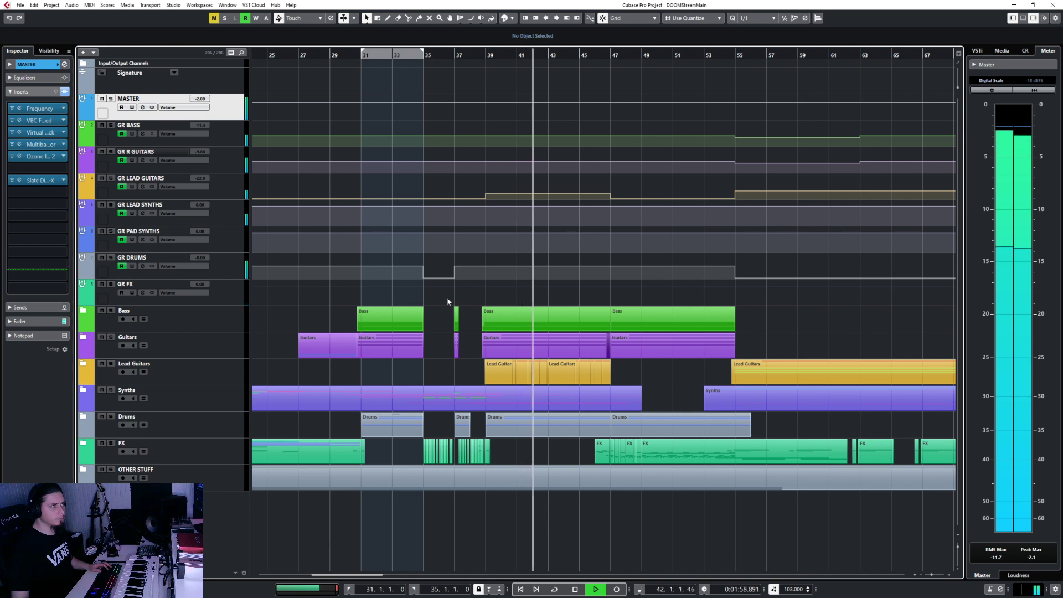
pyautogui.press('space')
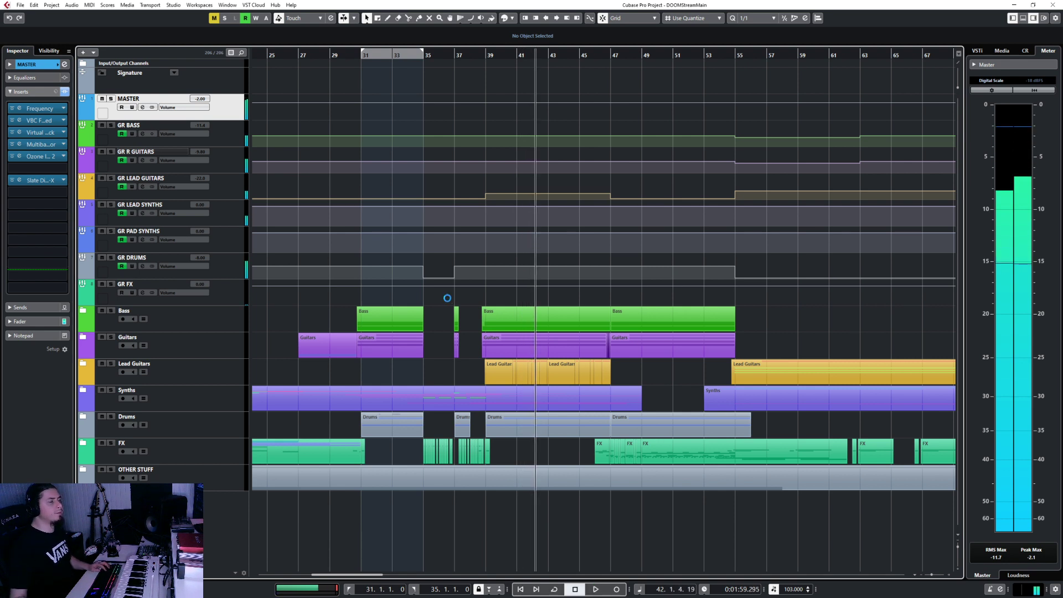
# Select GR BASS and examine the Bass Hi, Bass Mid, Bass Lo and Bass DI tracks in the Bass folder, and collapse it again.
pyautogui.click(228, 128)
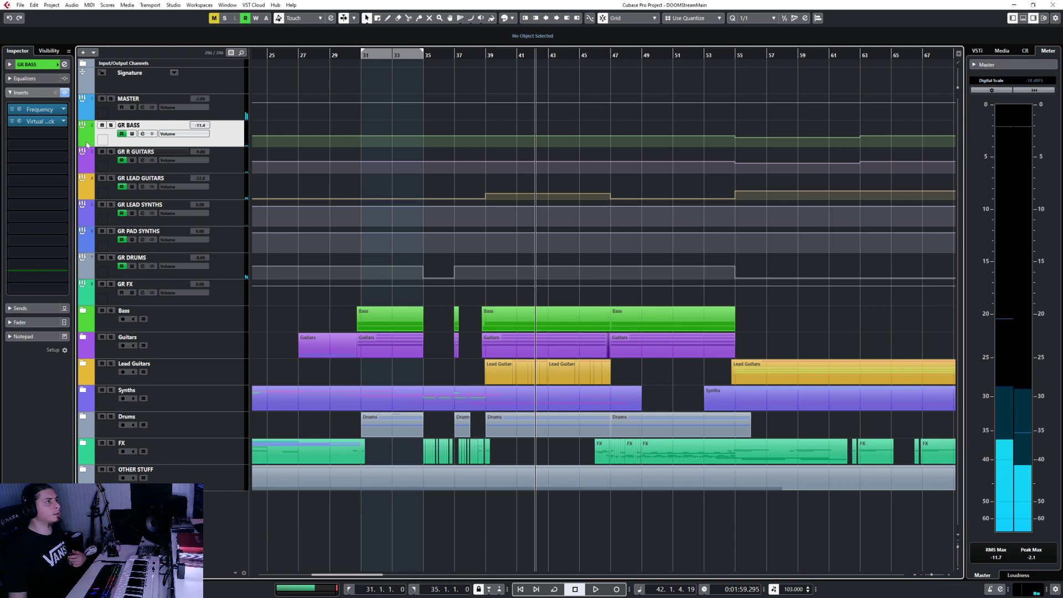
pyautogui.click(83, 144)
pyautogui.click(83, 144)
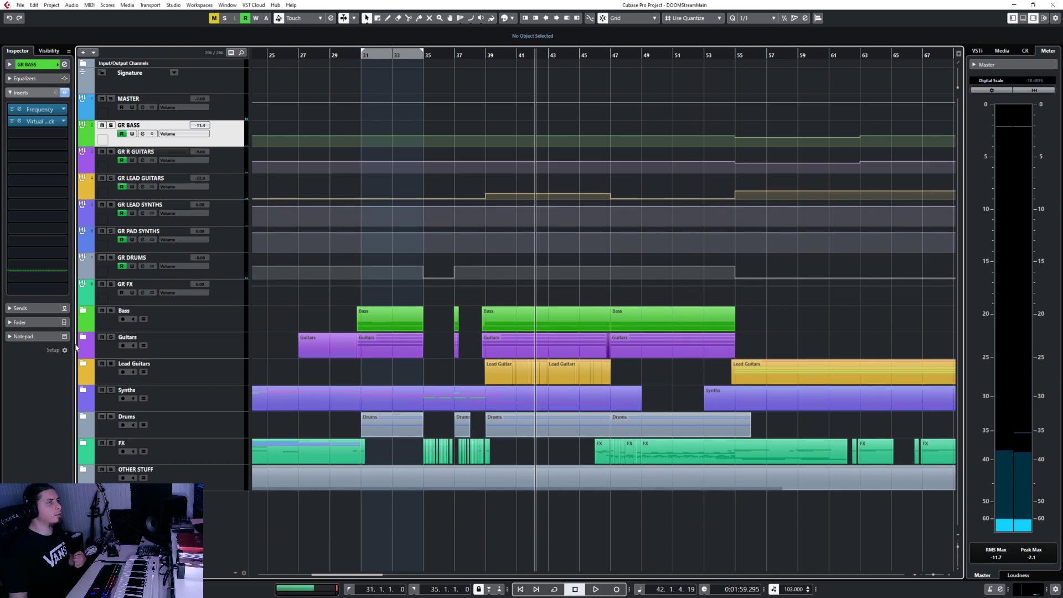
pyautogui.click(82, 311)
pyautogui.scroll(-3, 329, 310)
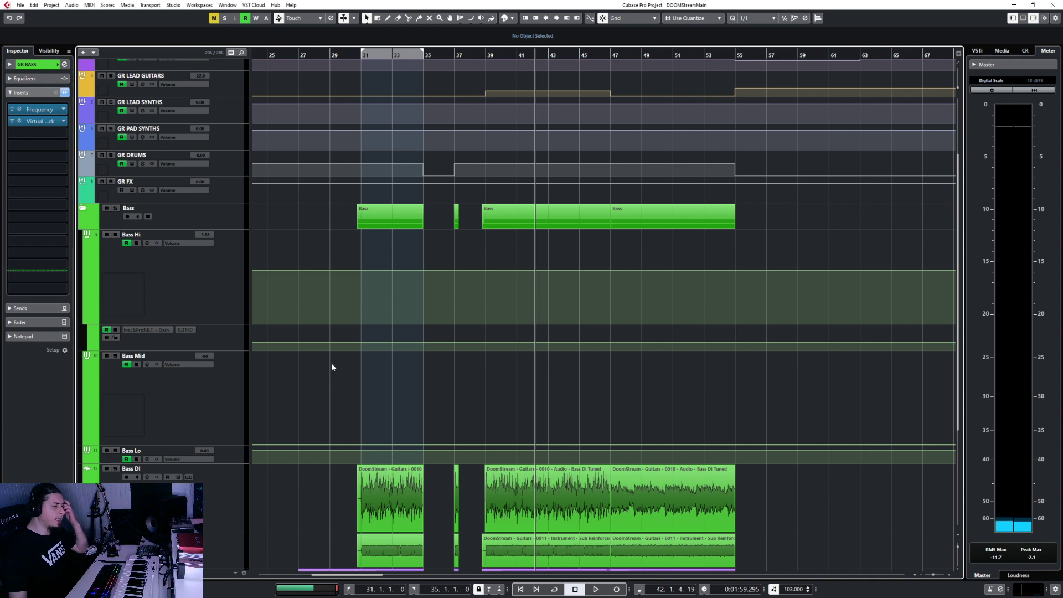
pyautogui.click(84, 209)
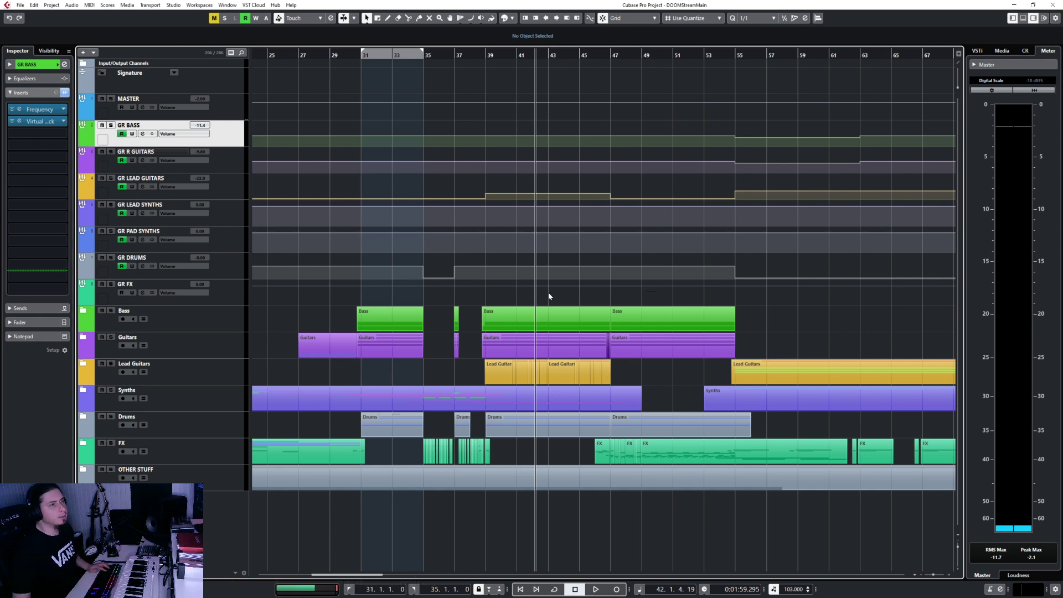
pyautogui.scroll(4, 534, 310)
pyautogui.scroll(-1, 533, 310)
pyautogui.scroll(1, 533, 310)
pyautogui.scroll(-1, 533, 310)
pyautogui.scroll(-1, 534, 311)
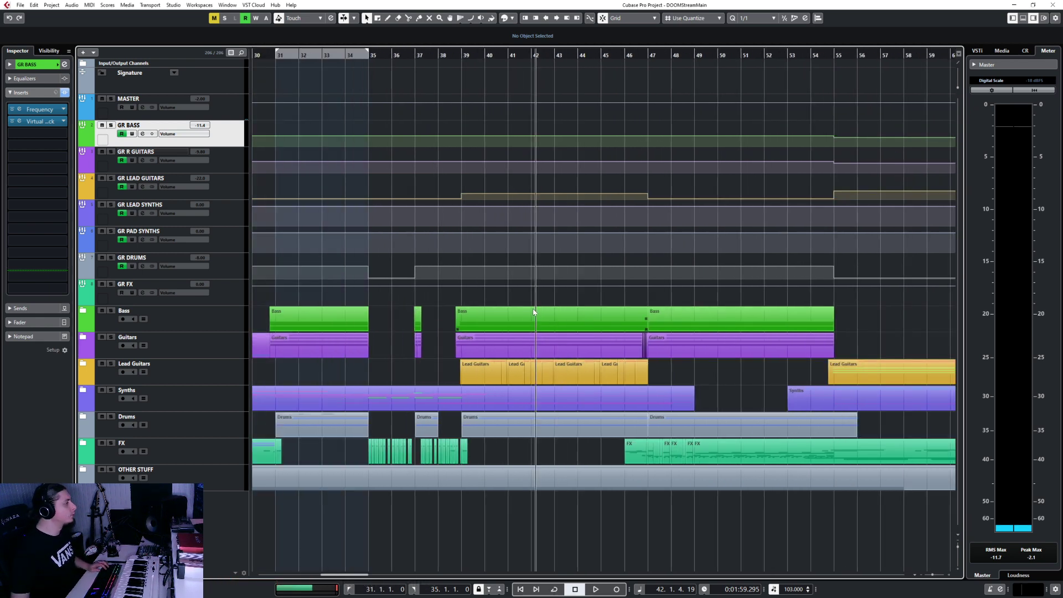
pyautogui.scroll(2, 534, 312)
pyautogui.scroll(-1, 517, 320)
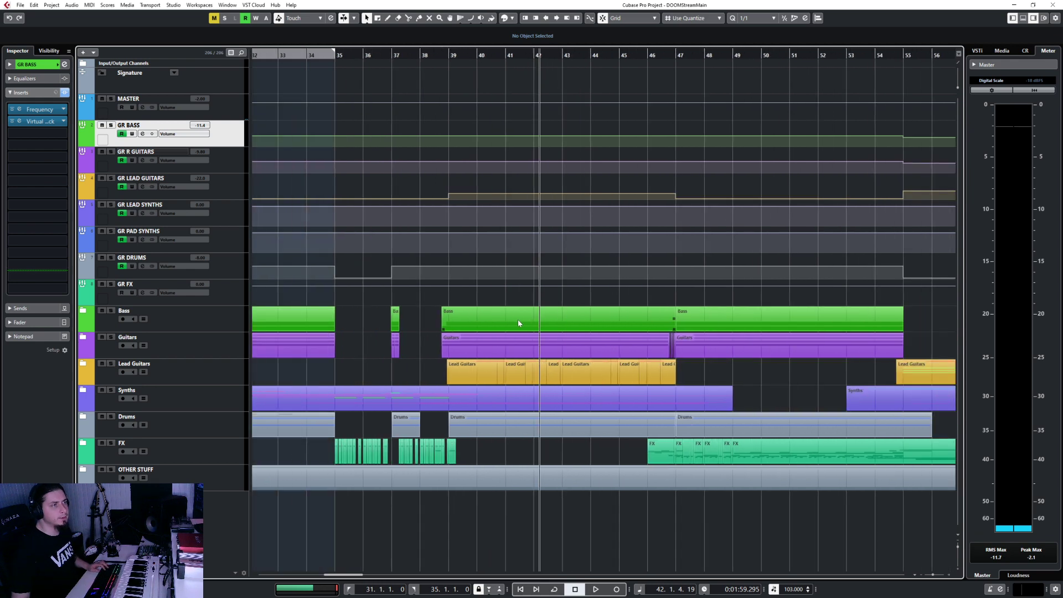
pyautogui.hscroll(-5, 511, 319)
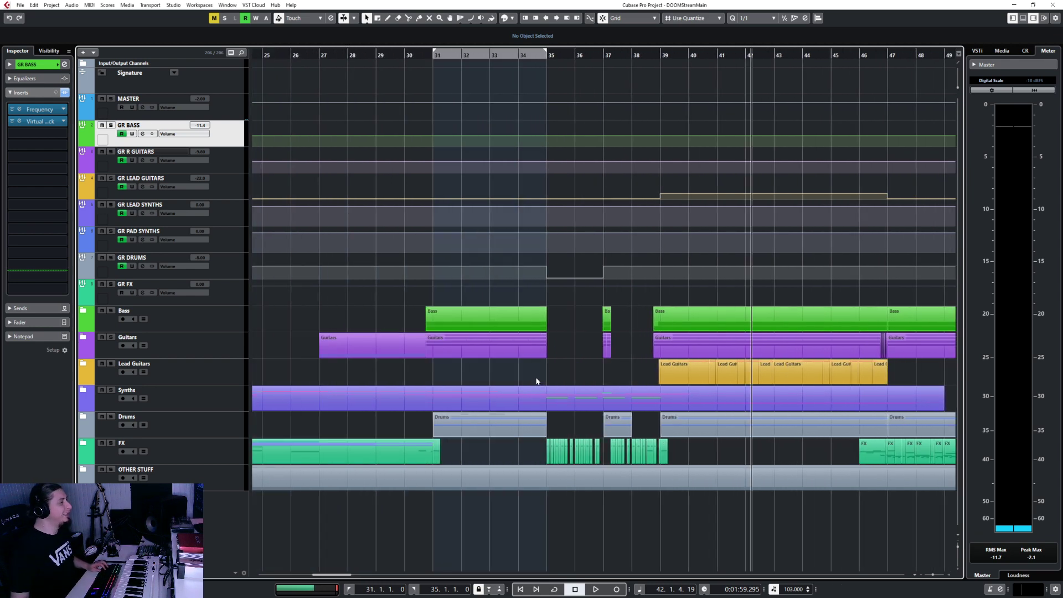
pyautogui.hscroll(5, 536, 380)
pyautogui.hscroll(-3, 500, 353)
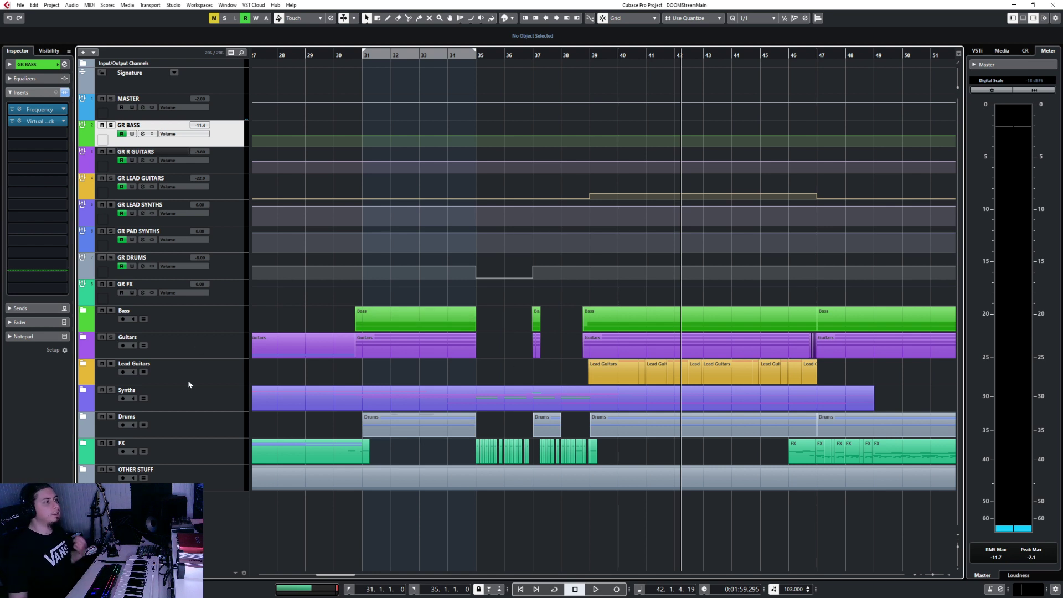
# Look inside the FX folder, collapse it again, and inspect the Frequency insert on the GR FX group.
pyautogui.click(84, 444)
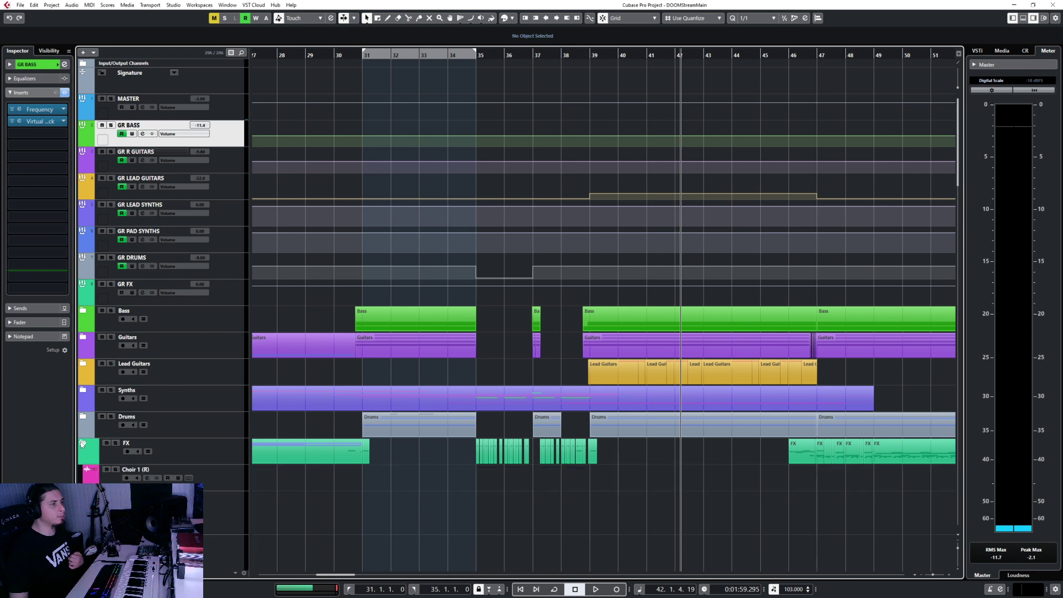
pyautogui.click(84, 444)
pyautogui.click(225, 294)
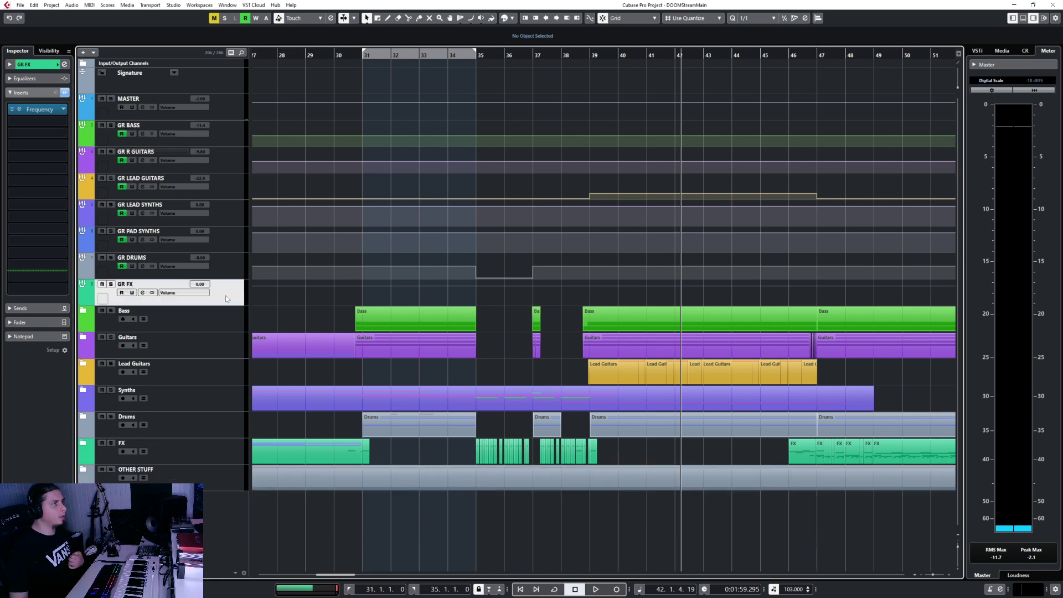
pyautogui.click(21, 111)
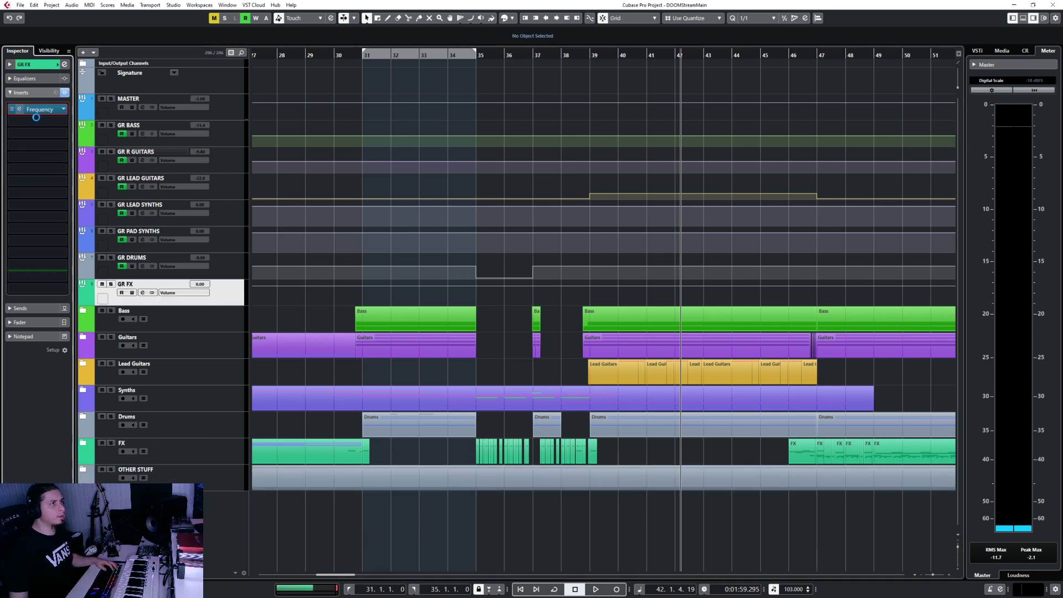
pyautogui.click(873, 184)
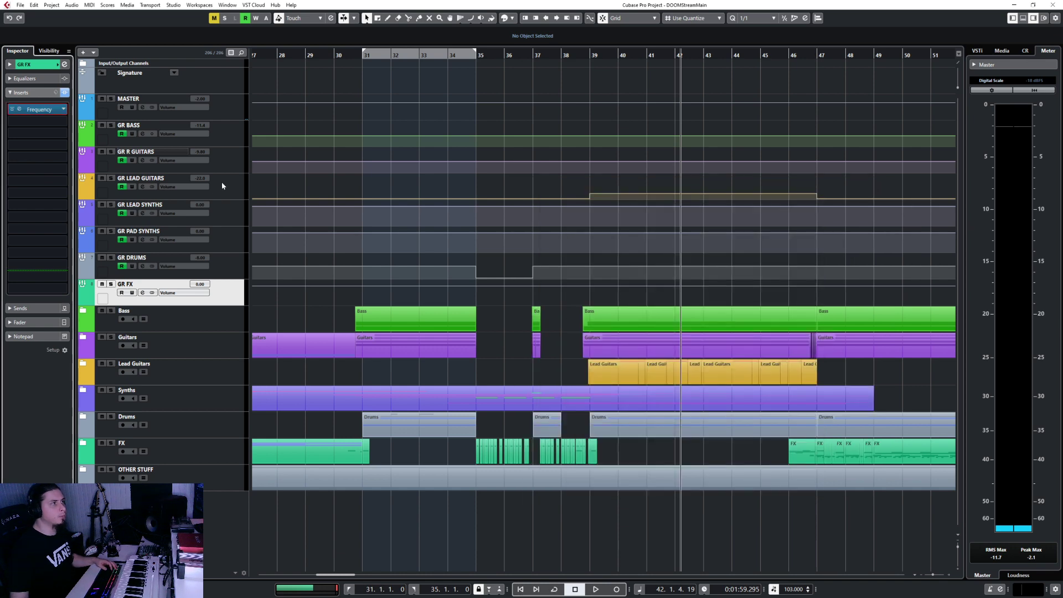
# Open the MixConsole's EQ section and activate EQ band 1 on the GR LEAD SYNTHS and GR PAD SYNTHS groups.
pyautogui.click(117, 209)
pyautogui.press('F3')
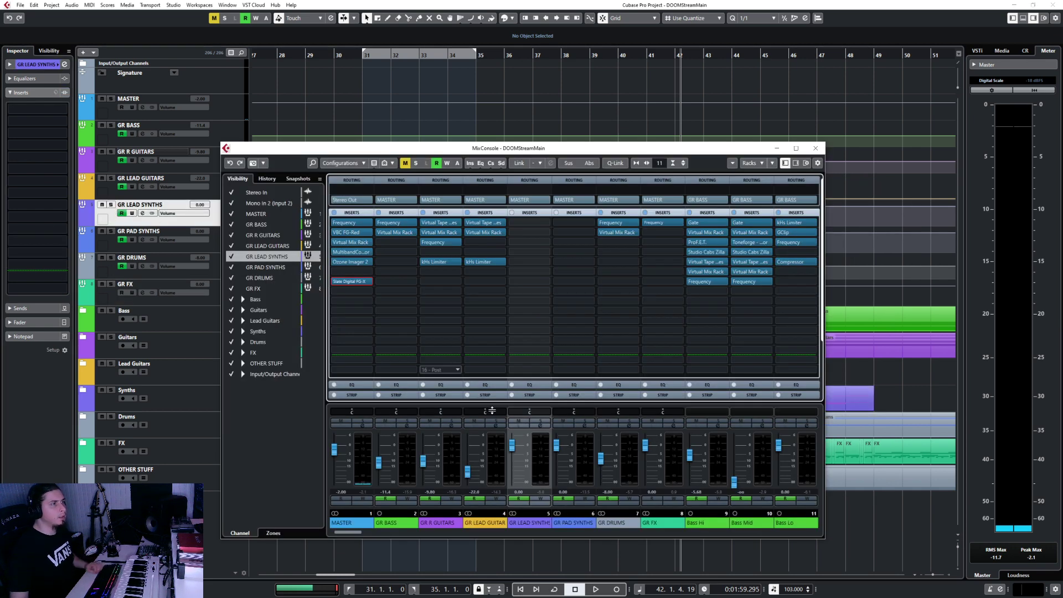
pyautogui.click(530, 386)
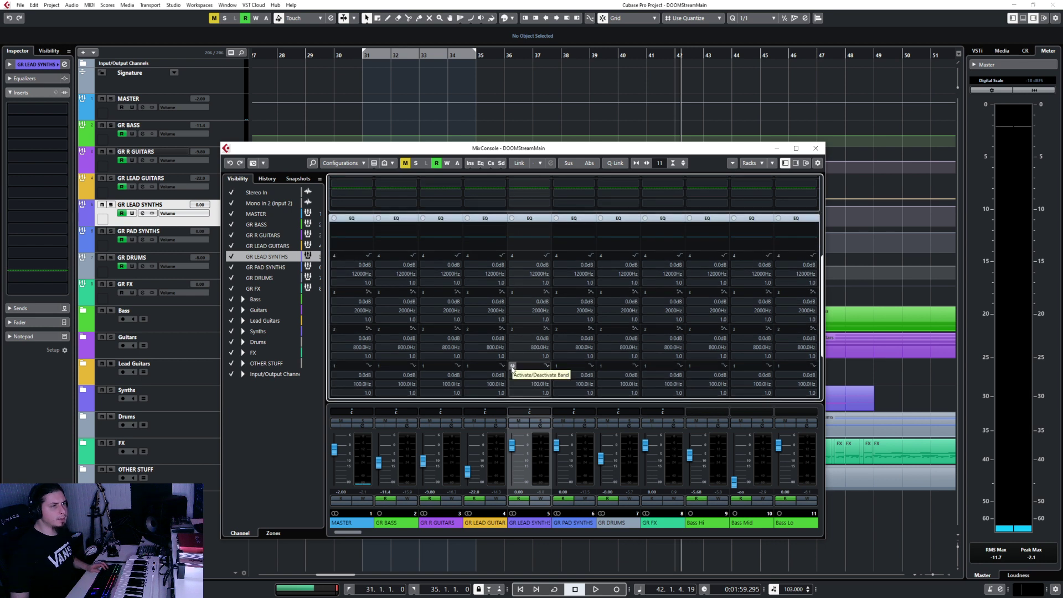
pyautogui.click(512, 366)
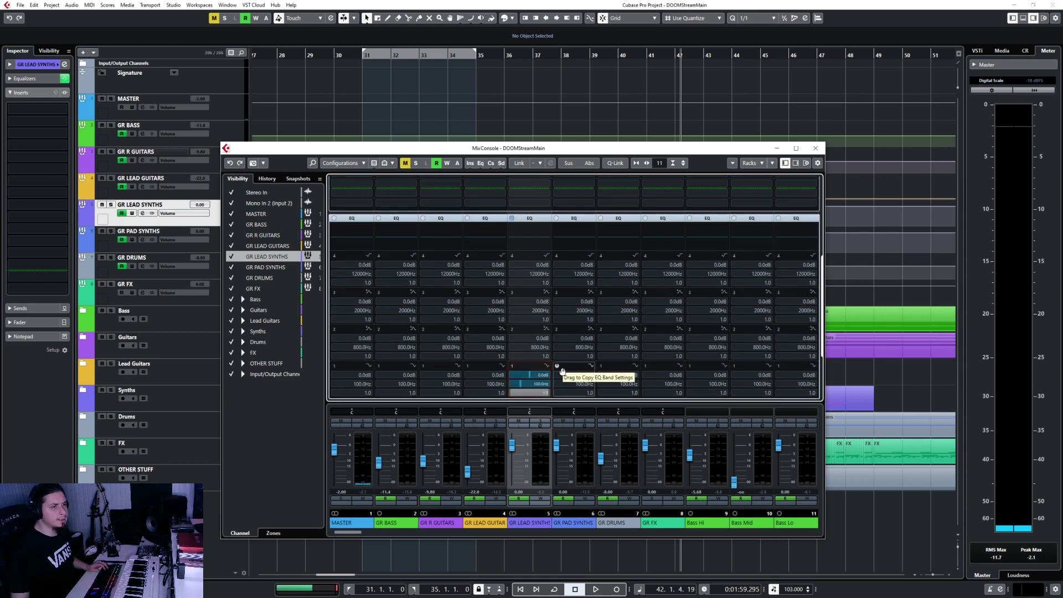
pyautogui.click(557, 367)
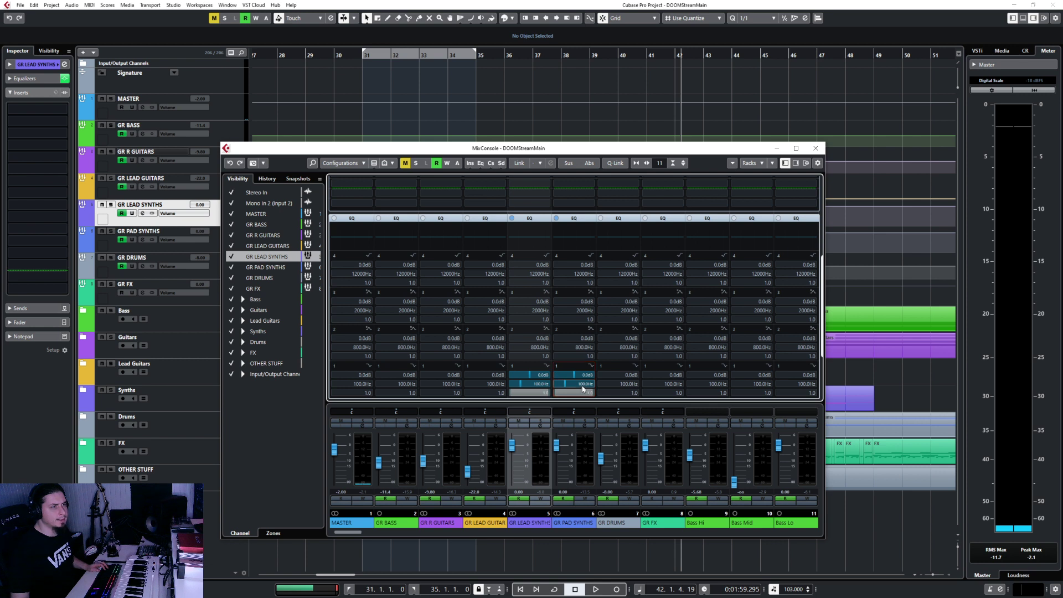
# Set EQ band 1 to High Pass I on both GR LEAD SYNTHS and GR PAD SYNTHS.
pyautogui.click(547, 367)
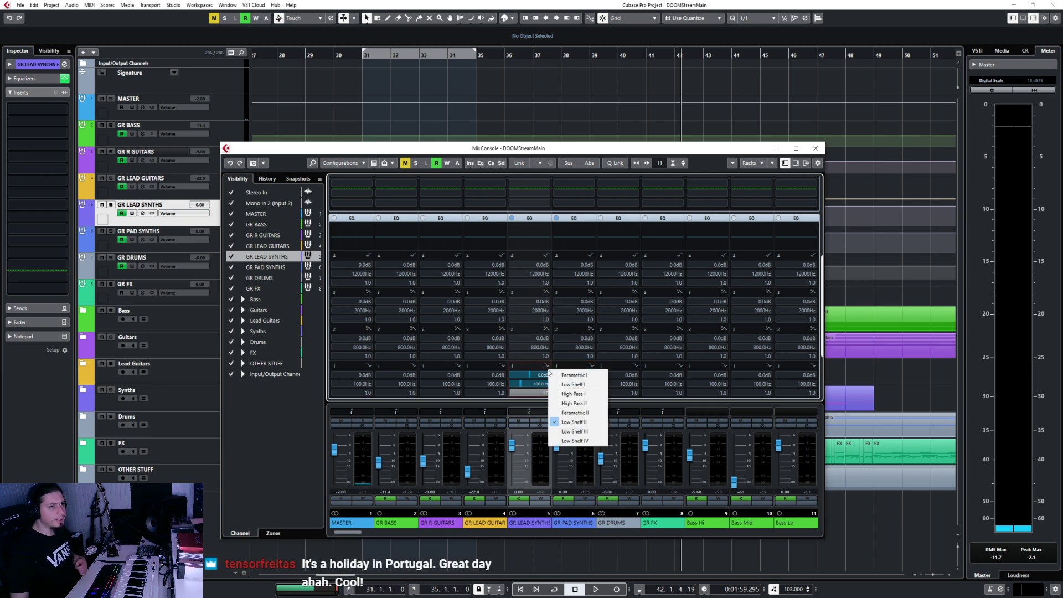
pyautogui.click(555, 397)
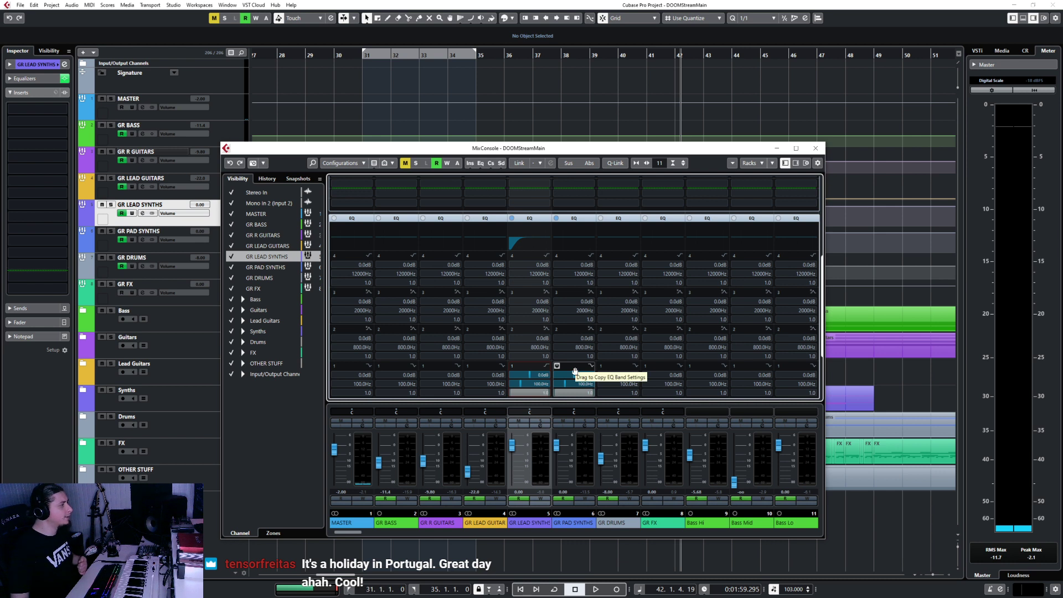
pyautogui.click(591, 366)
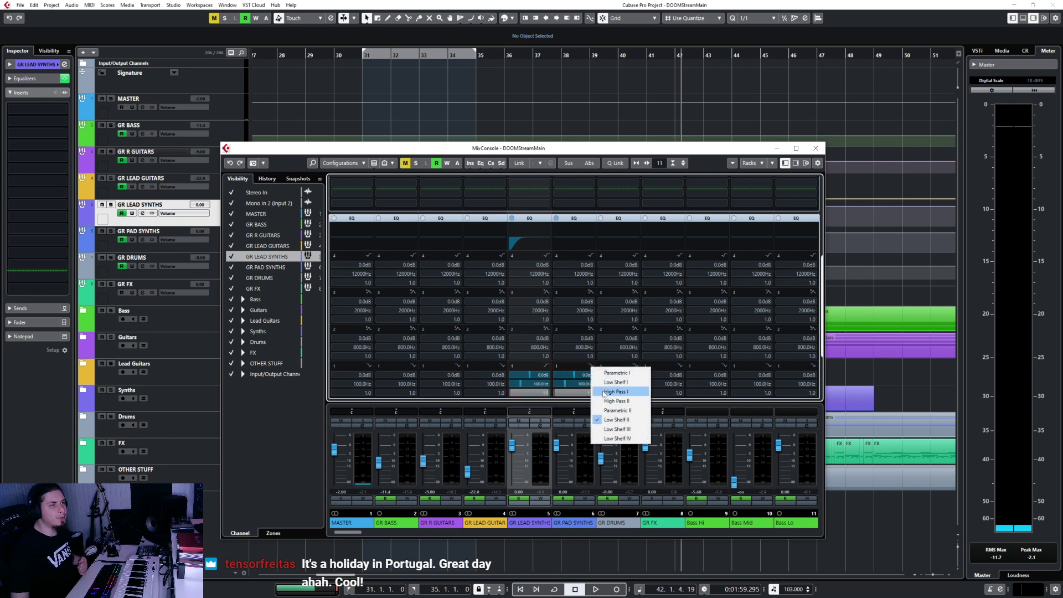
pyautogui.click(616, 392)
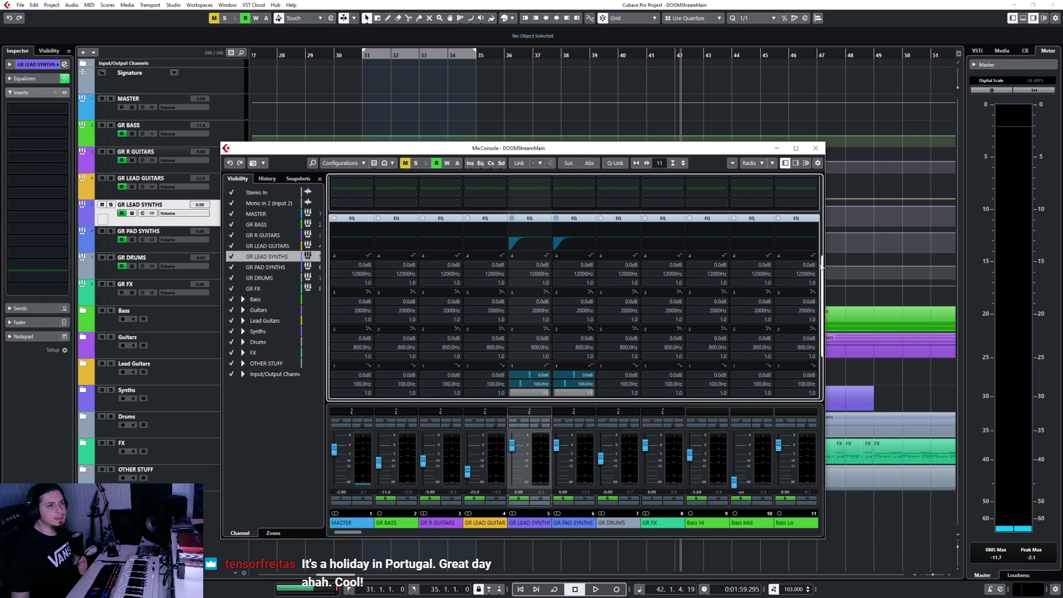
# Lower the GR LEAD SYNTHS high-pass frequency with its gain at 0 dB, and raise the GR PAD SYNTHS high-pass frequency to about 144 Hz.
pyautogui.scroll(5, 819, 271)
pyautogui.scroll(-8, 813, 288)
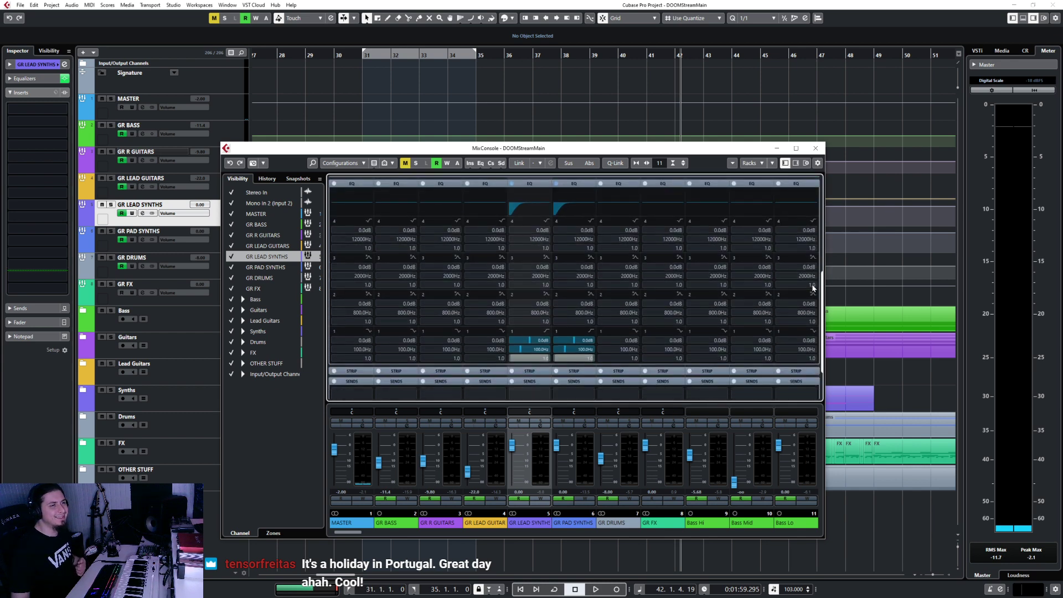
pyautogui.scroll(-1, 814, 287)
pyautogui.scroll(2, 813, 288)
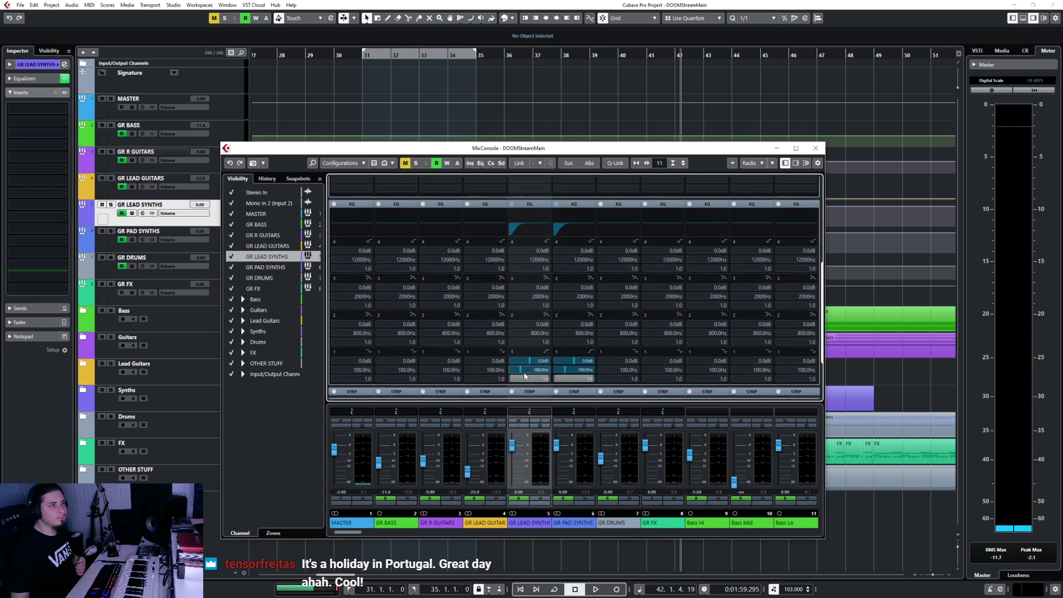
pyautogui.moveTo(525, 376); pyautogui.dragTo(522, 403)
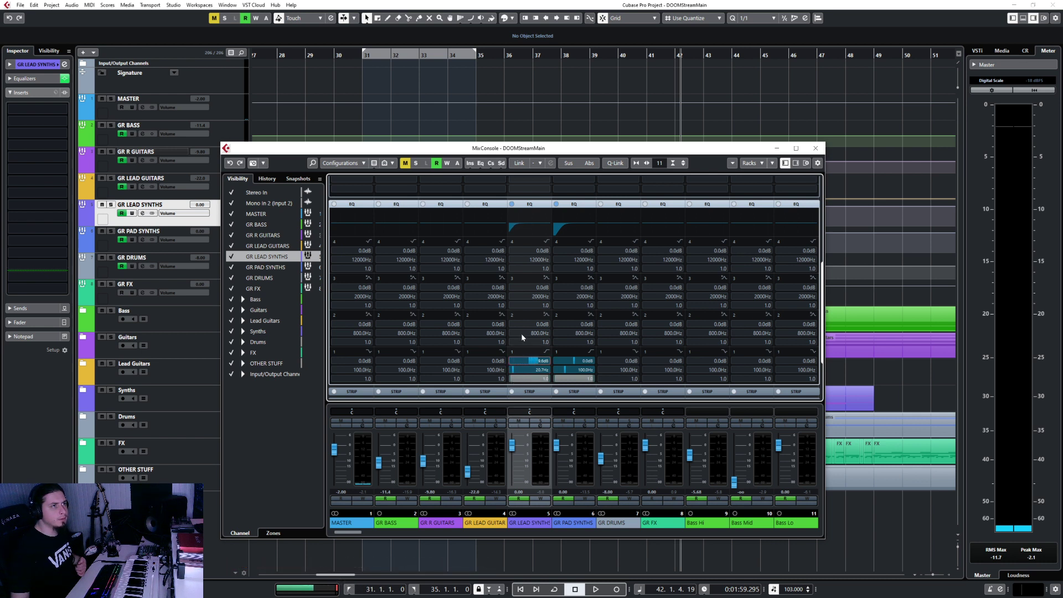
pyautogui.moveTo(527, 361); pyautogui.dragTo(515, 385)
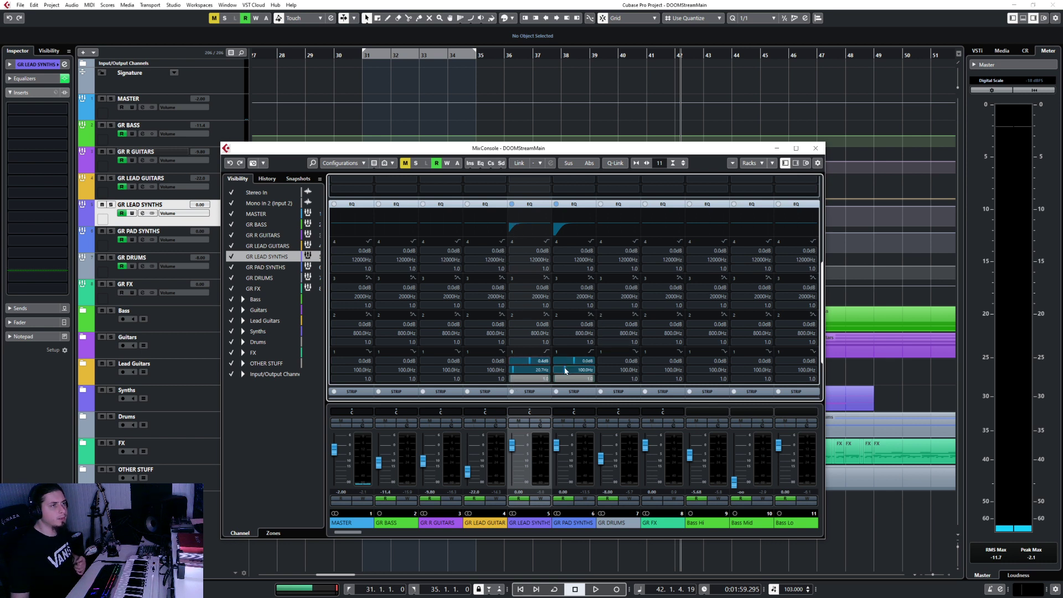
pyautogui.doubleClick(529, 360)
pyautogui.write('0')
pyautogui.press('Return')
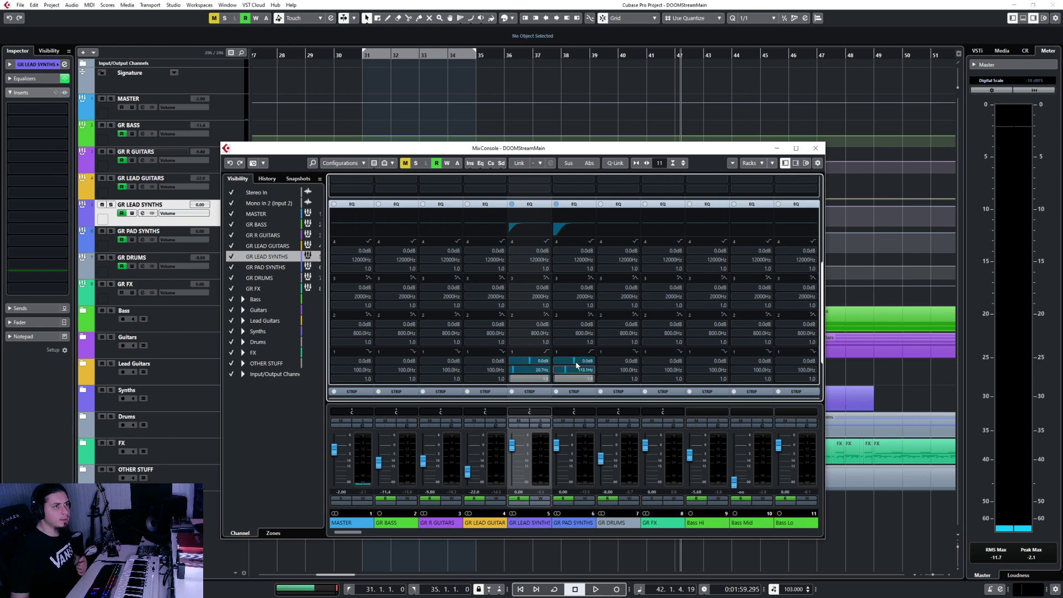
pyautogui.scroll(2, 576, 363)
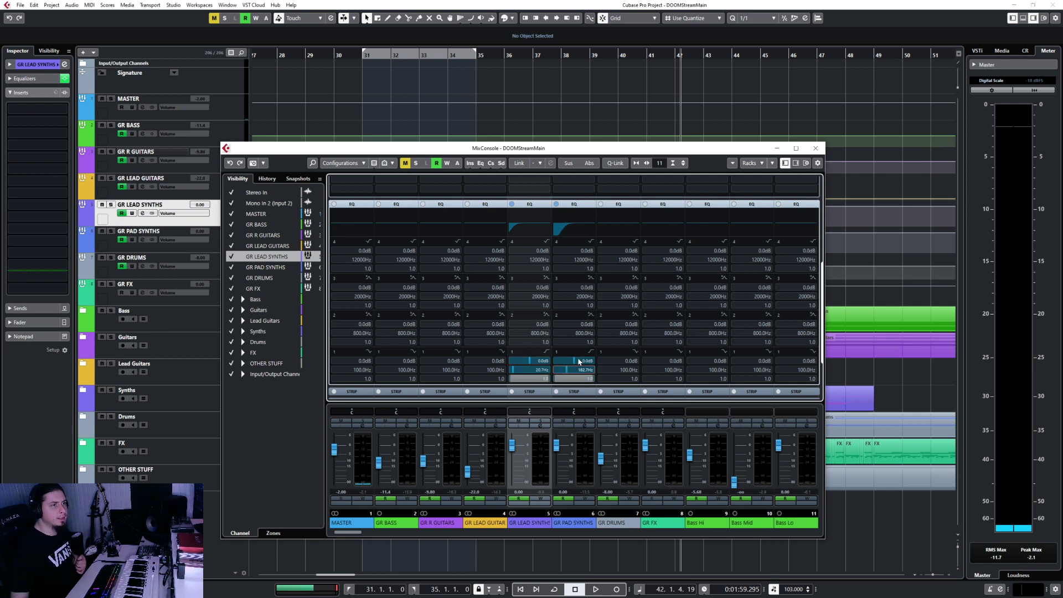
pyautogui.scroll(-2, 578, 362)
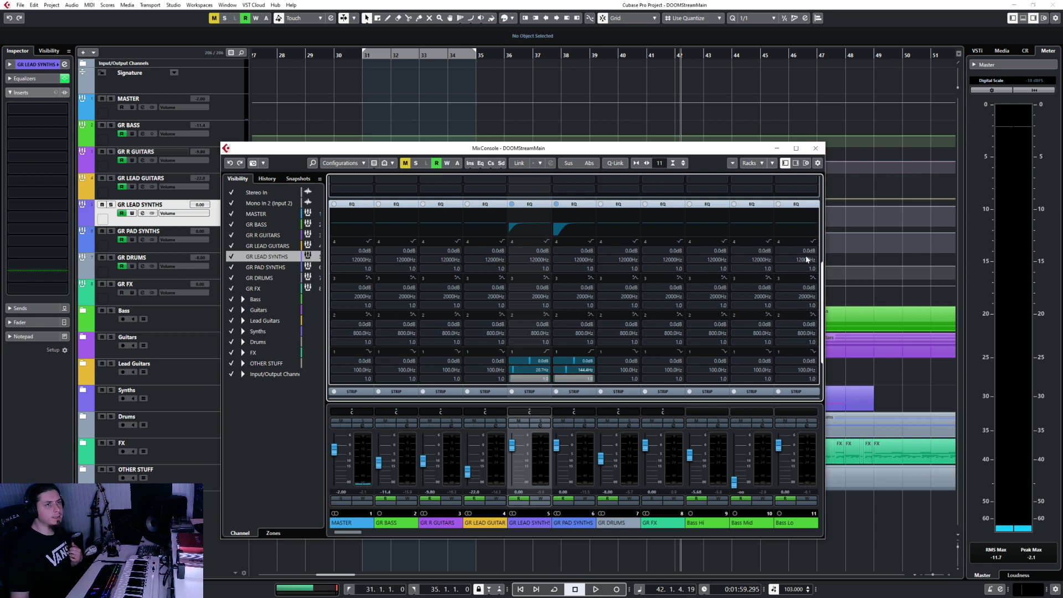
# Inspect the Frequency insert on the GR BASS group, close it and open the group's Virtual Mix Rack.
pyautogui.scroll(5, 825, 296)
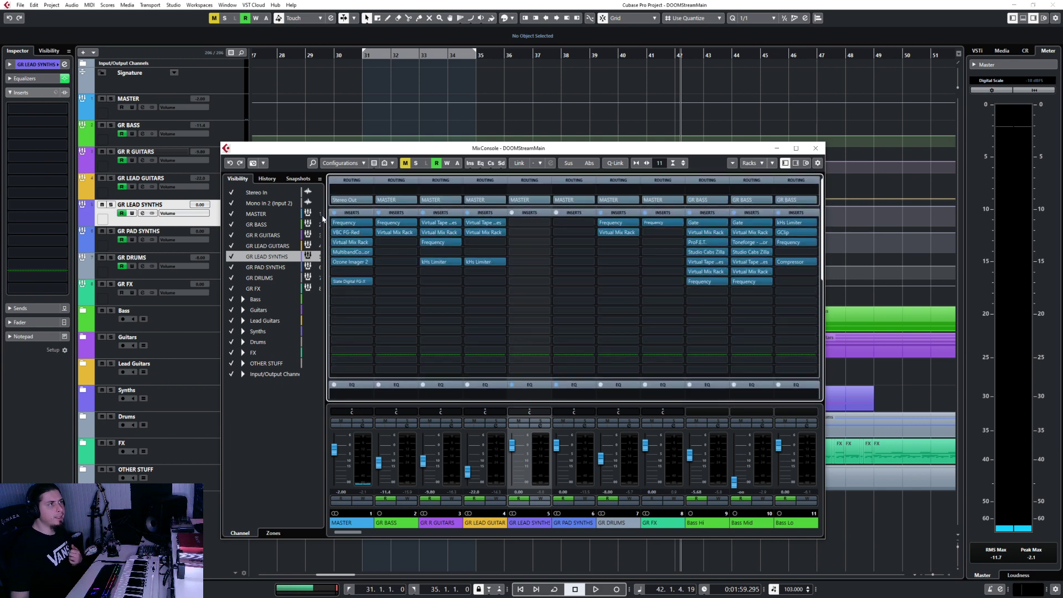
pyautogui.click(389, 227)
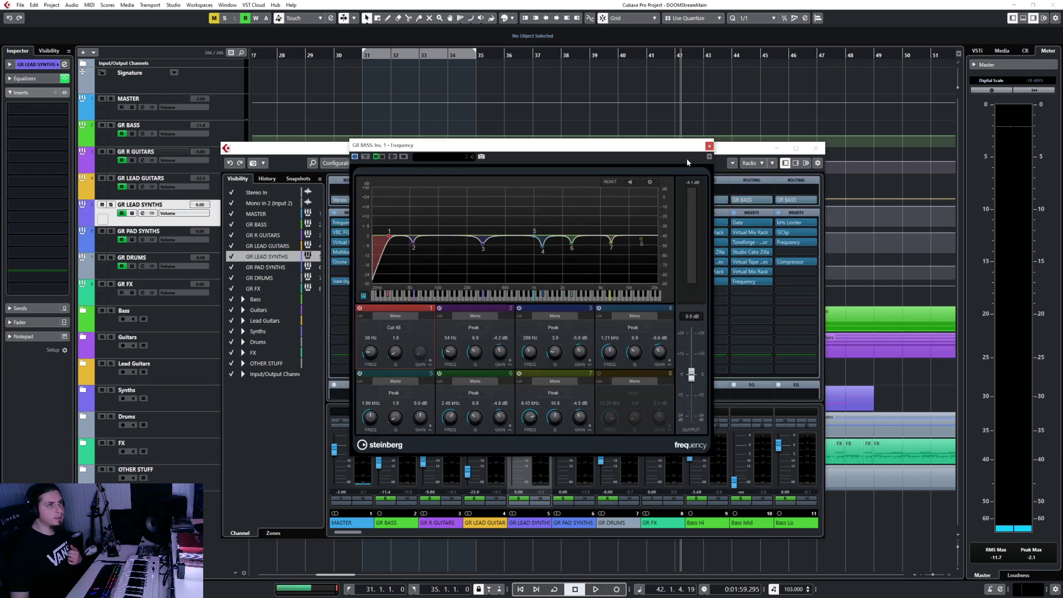
pyautogui.click(708, 148)
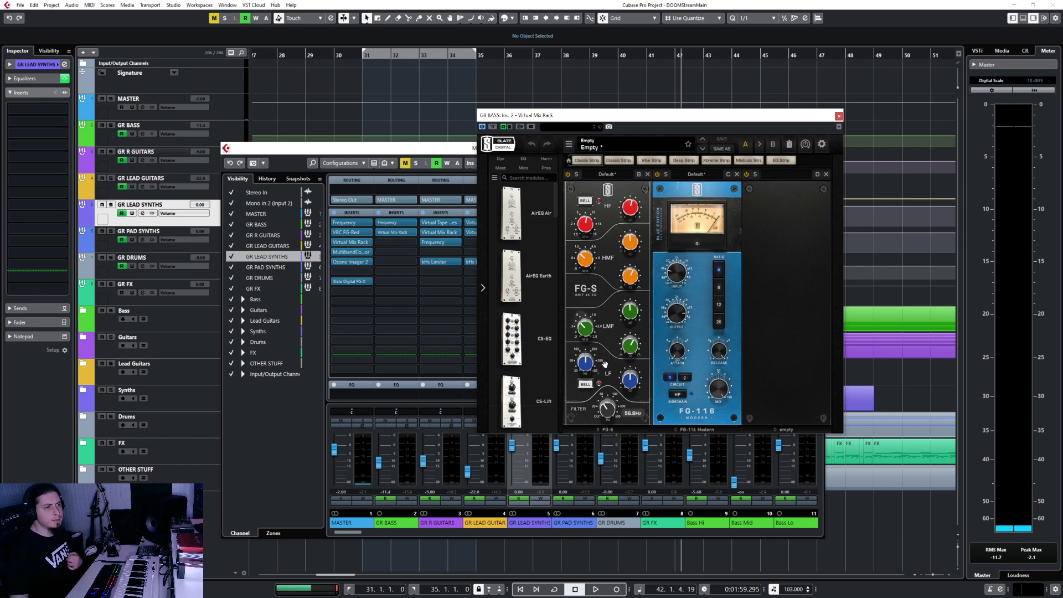
# Set the FG-S EQ's LF frequency to about 82 Hz, adjust the band's gain, and close Virtual Mix Rack and the MixConsole.
pyautogui.moveTo(605, 364); pyautogui.dragTo(606, 357)
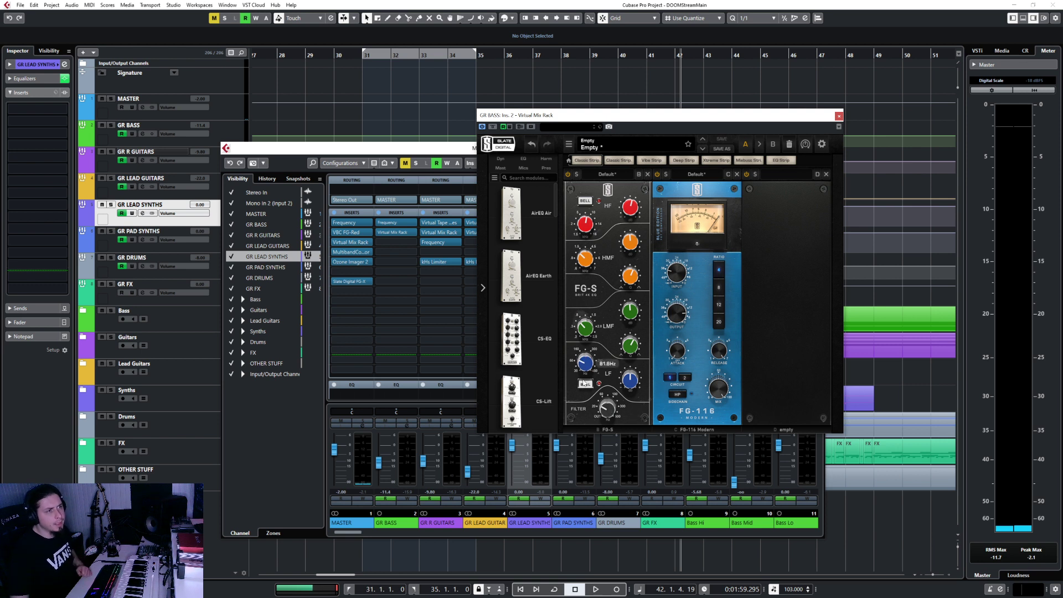
pyautogui.click(585, 383)
pyautogui.moveTo(584, 365); pyautogui.dragTo(634, 381)
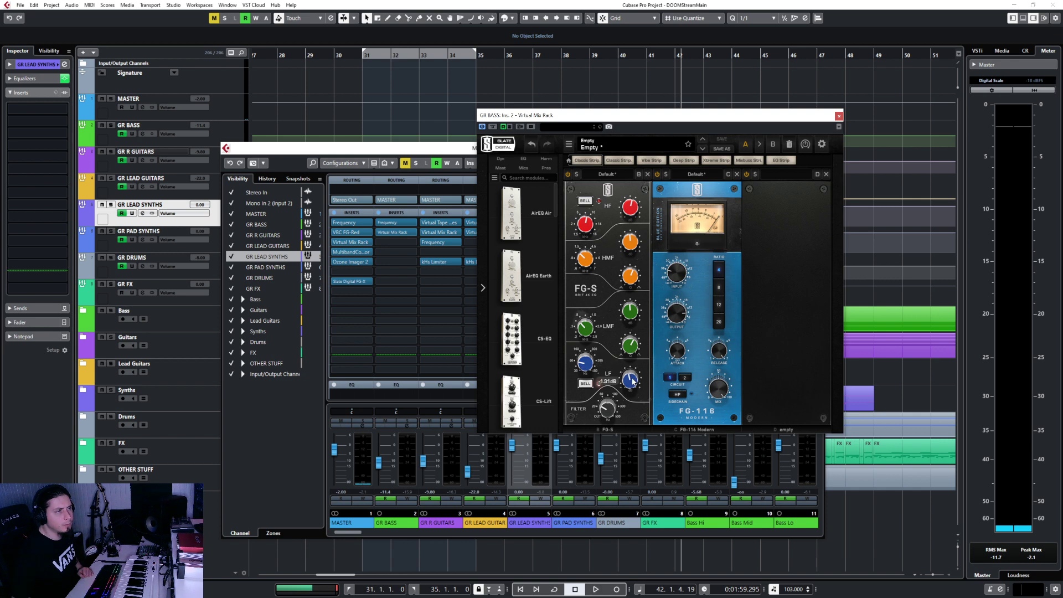
pyautogui.click(839, 116)
pyautogui.click(818, 146)
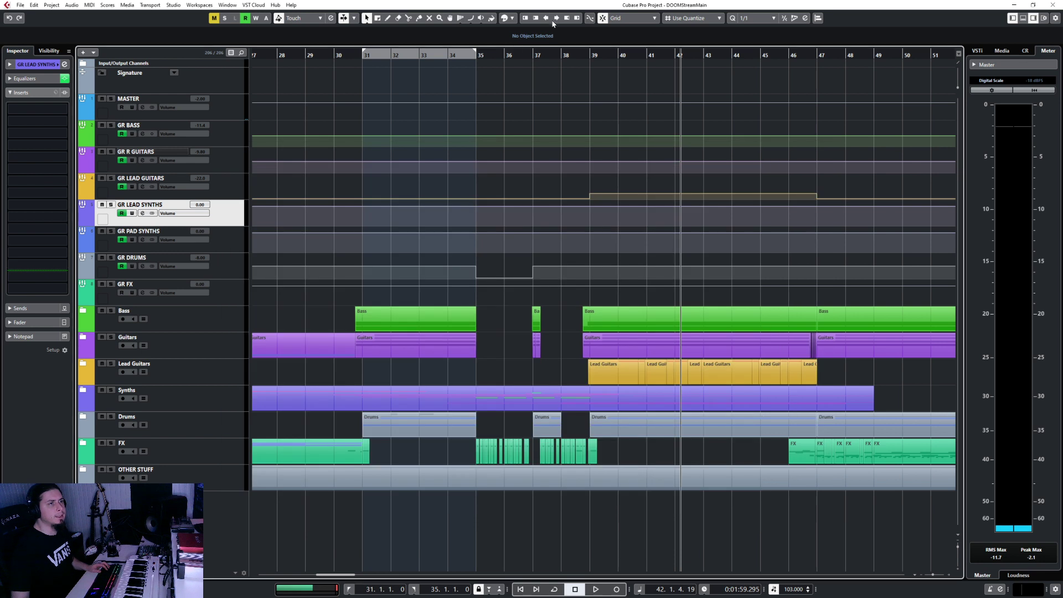
# Play the mix from bar 42, solo the GR BASS group to listen to it, and unsolo it.
pyautogui.doubleClick(584, 55)
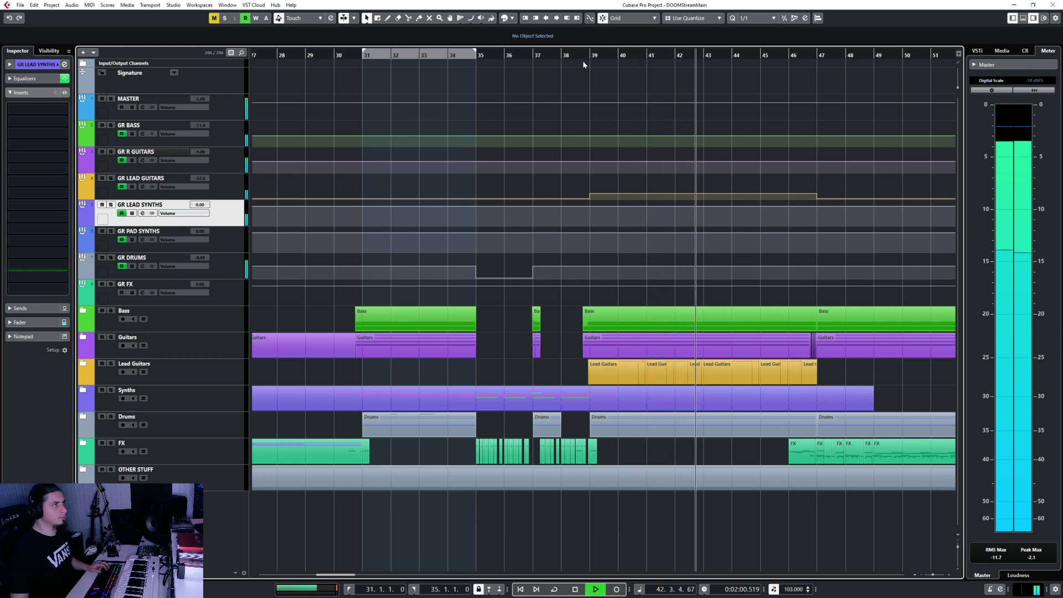
pyautogui.click(233, 138)
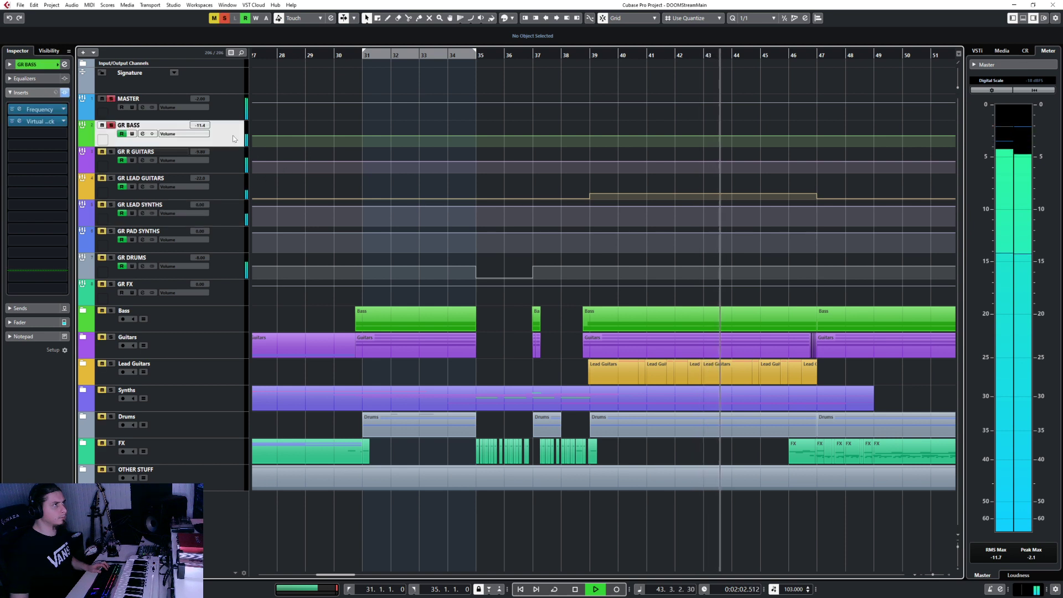
pyautogui.press('s')
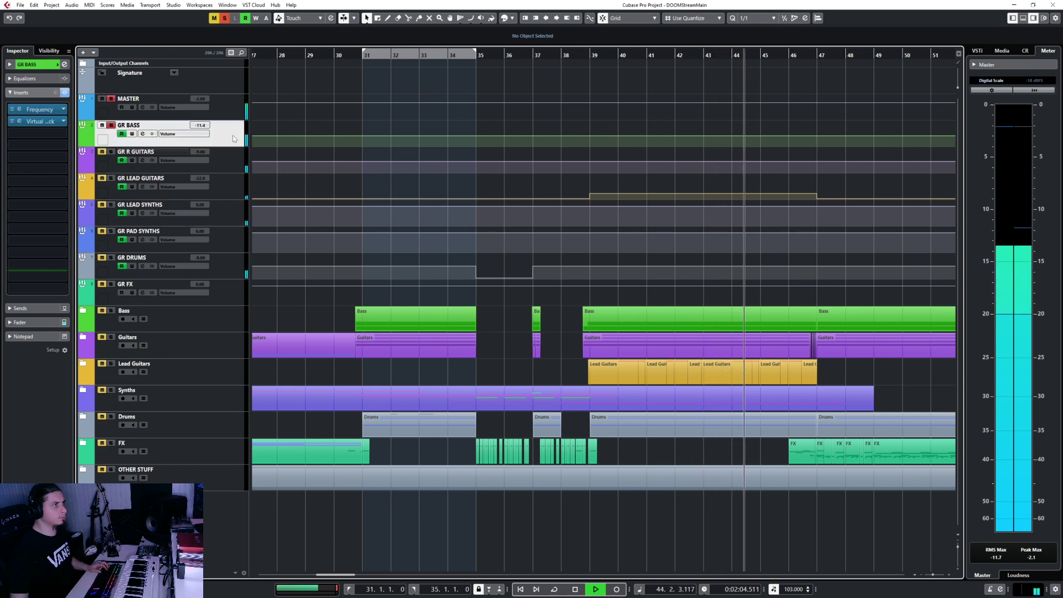
pyautogui.press('s')
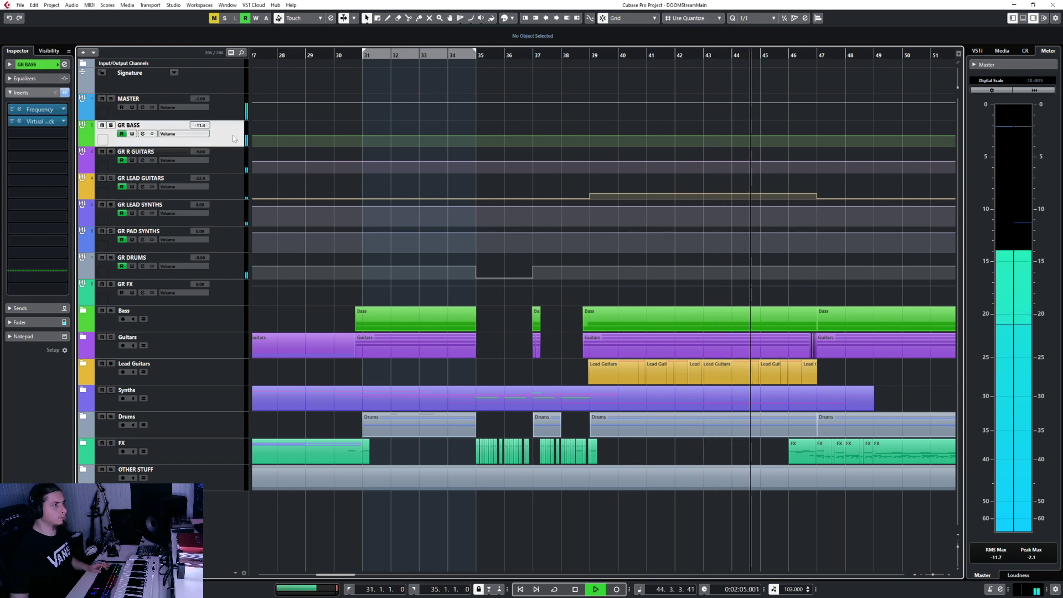
# Solo the GR R GUITARS group during playback to listen to it, and unsolo it.
pyautogui.click(234, 169)
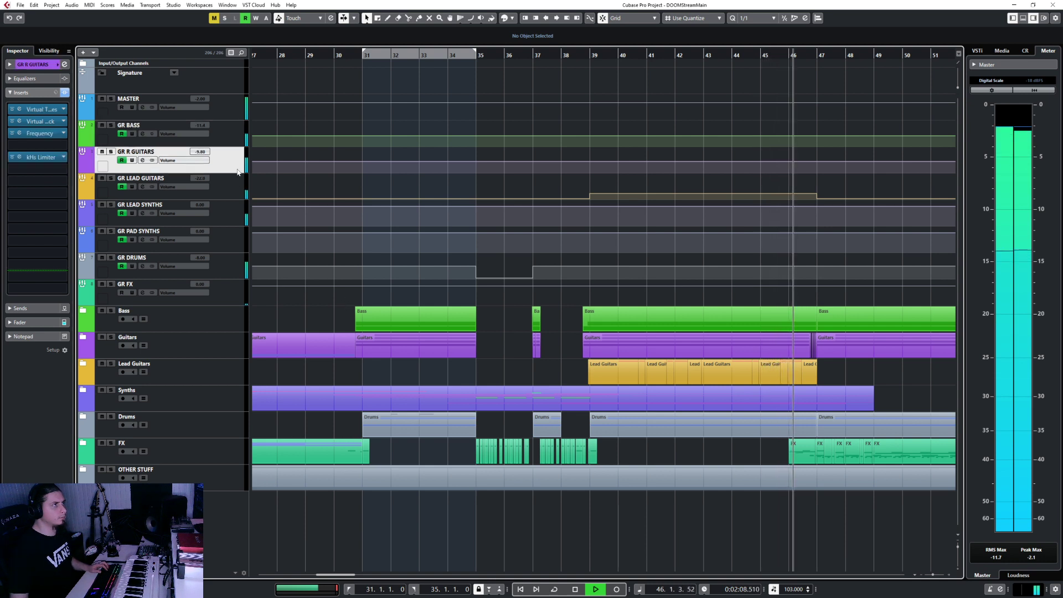
pyautogui.press('s')
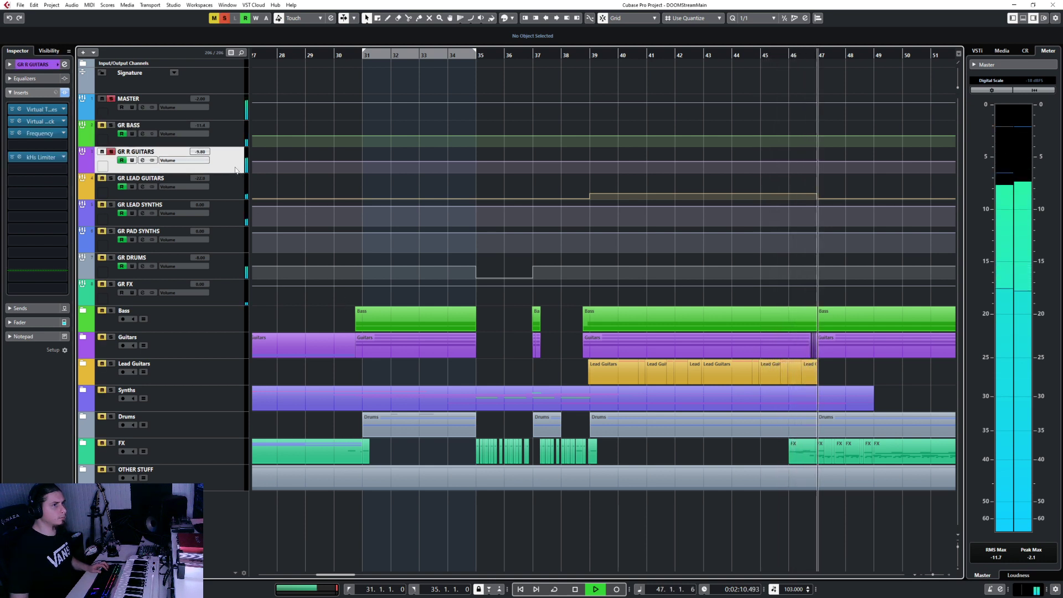
pyautogui.press('s')
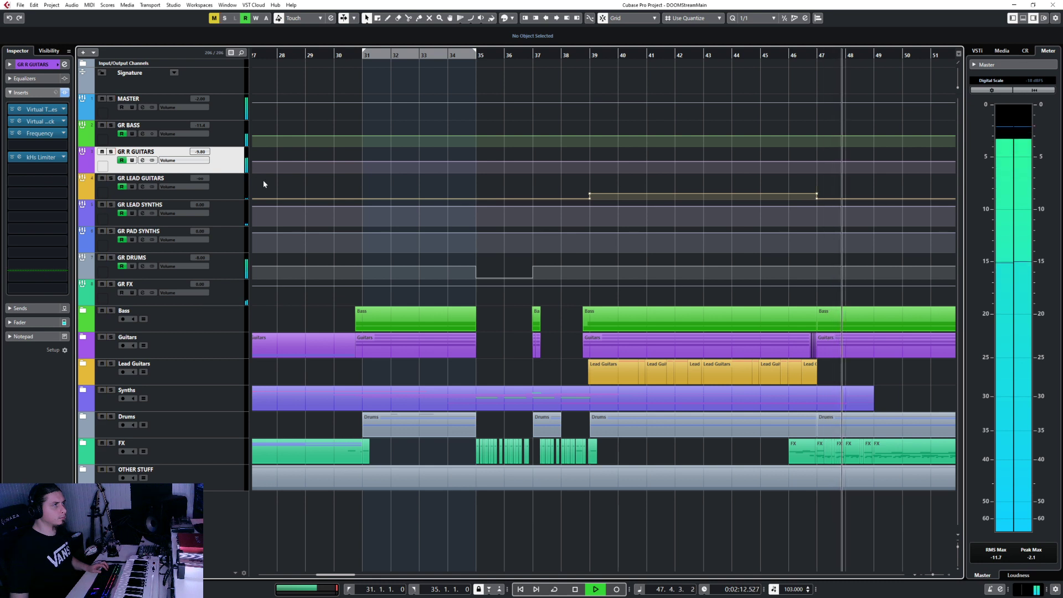
# Play the mix from bar 30 to listen to the section up to bar 35, and stop playback.
pyautogui.hscroll(-3, 508, 104)
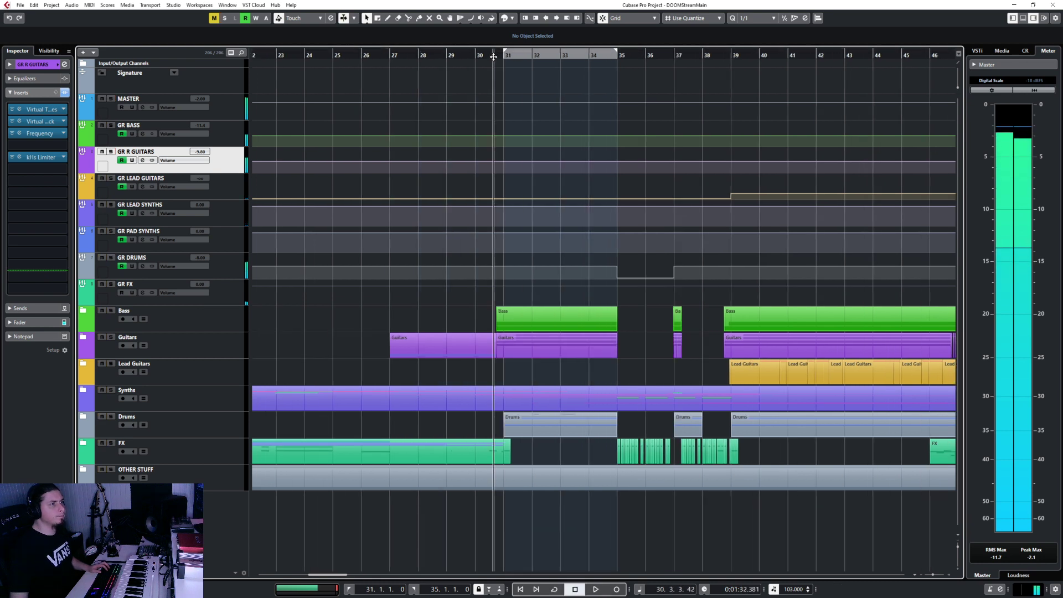
pyautogui.press('space')
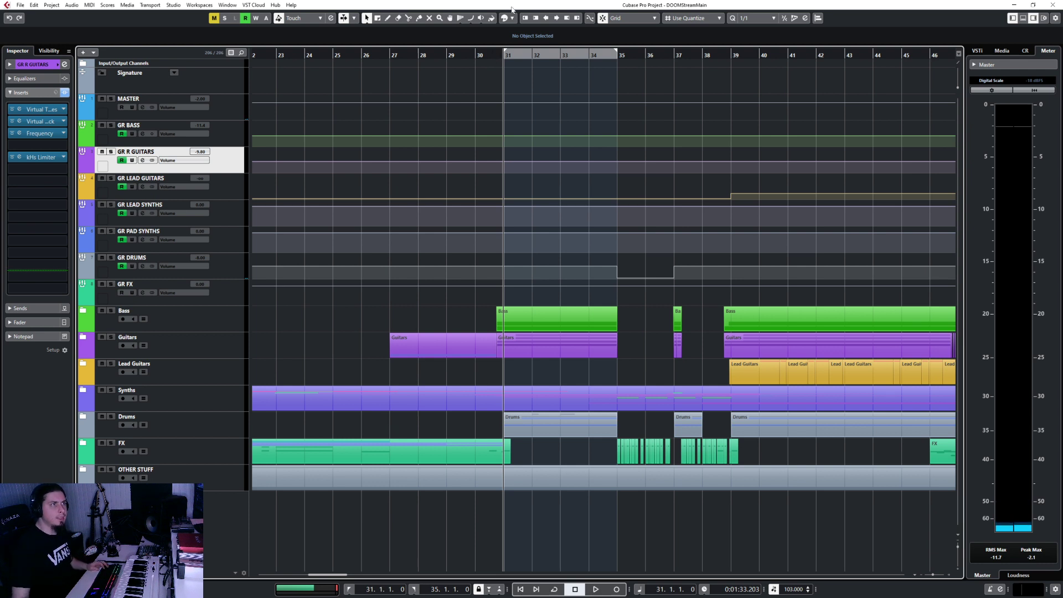
pyautogui.click(466, 53)
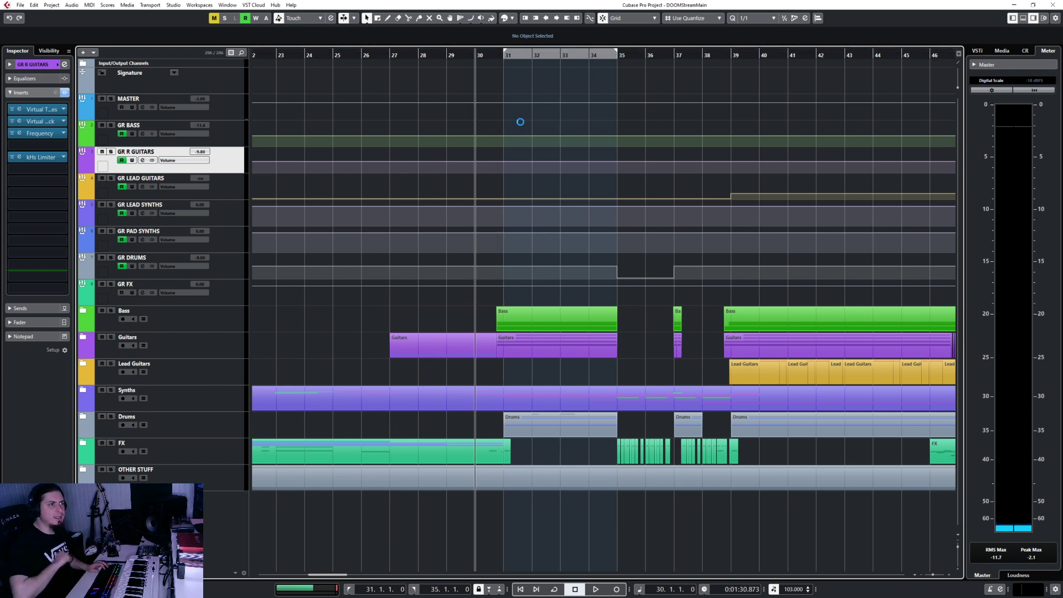
pyautogui.press('space')
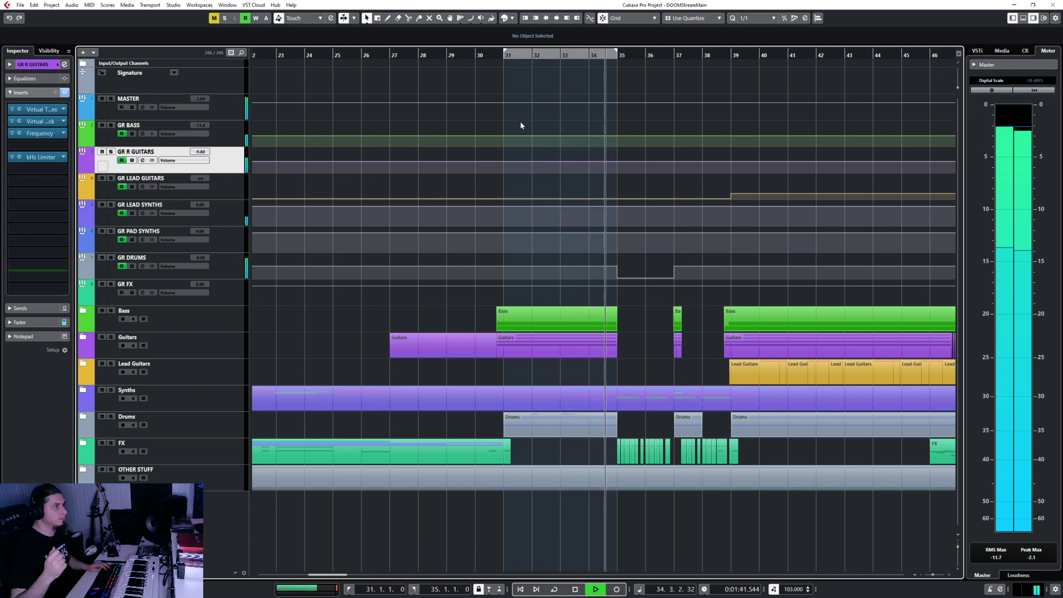
pyautogui.press('space')
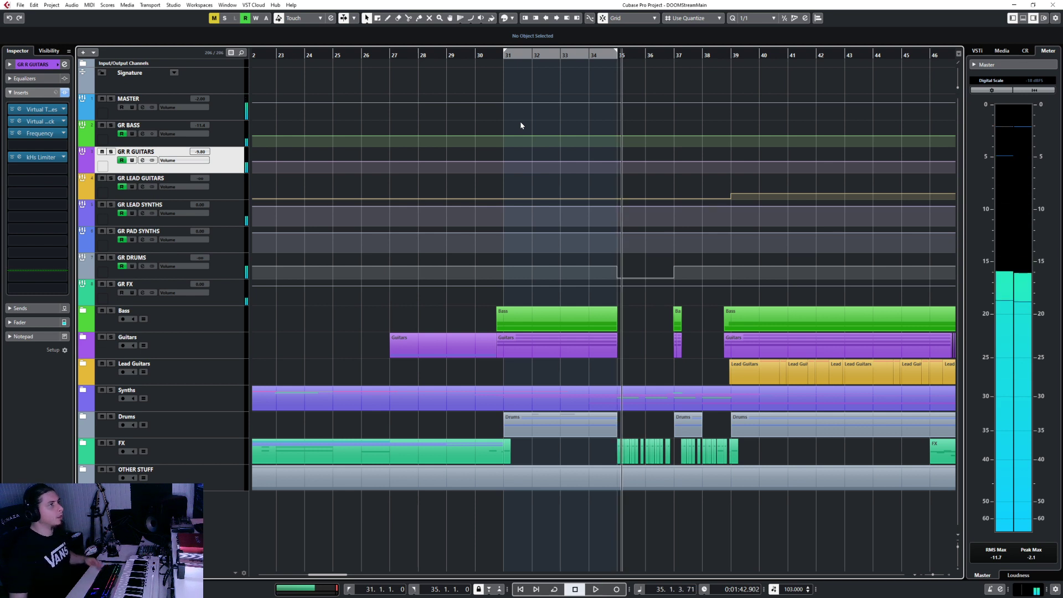
# Solo the GR BASS and GR DRUMS groups together and play them from about bar 31 to hear how they interact.
pyautogui.click(258, 147)
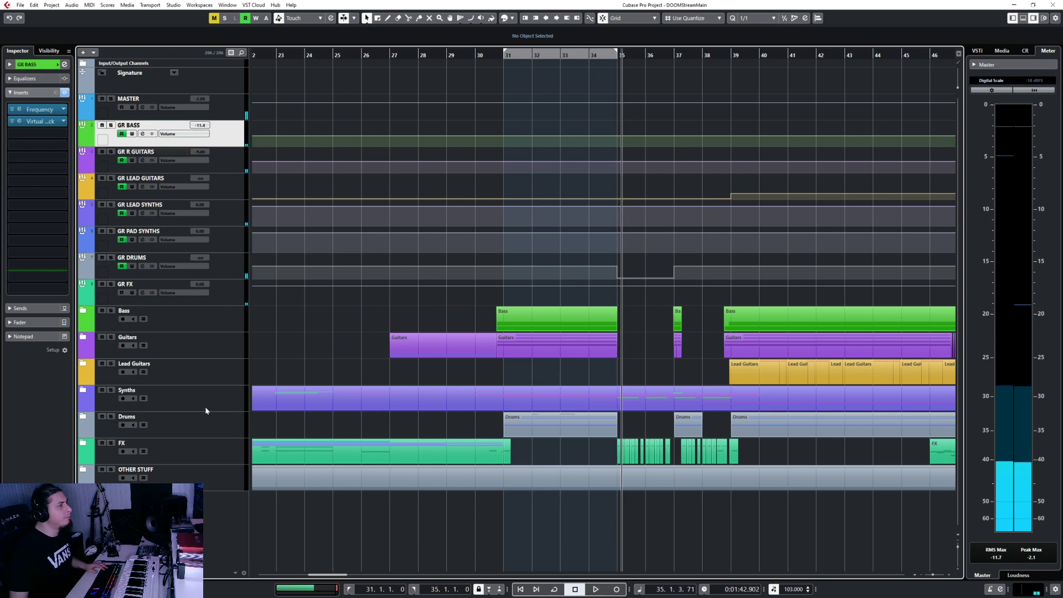
pyautogui.keyDown('ctrl'); pyautogui.click(227, 272); pyautogui.keyUp('ctrl')
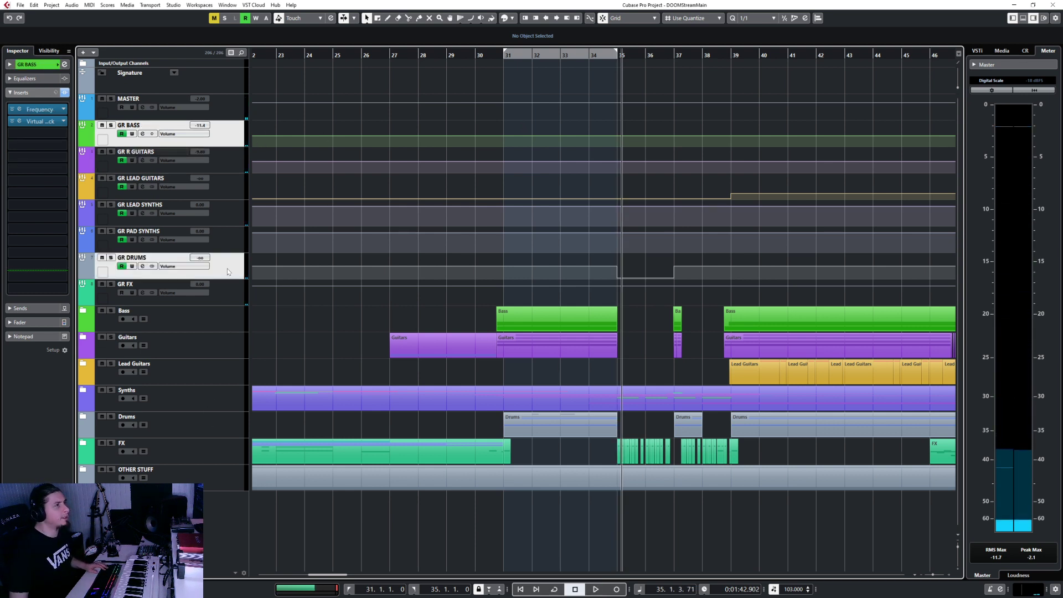
pyautogui.press('s')
pyautogui.click(500, 56)
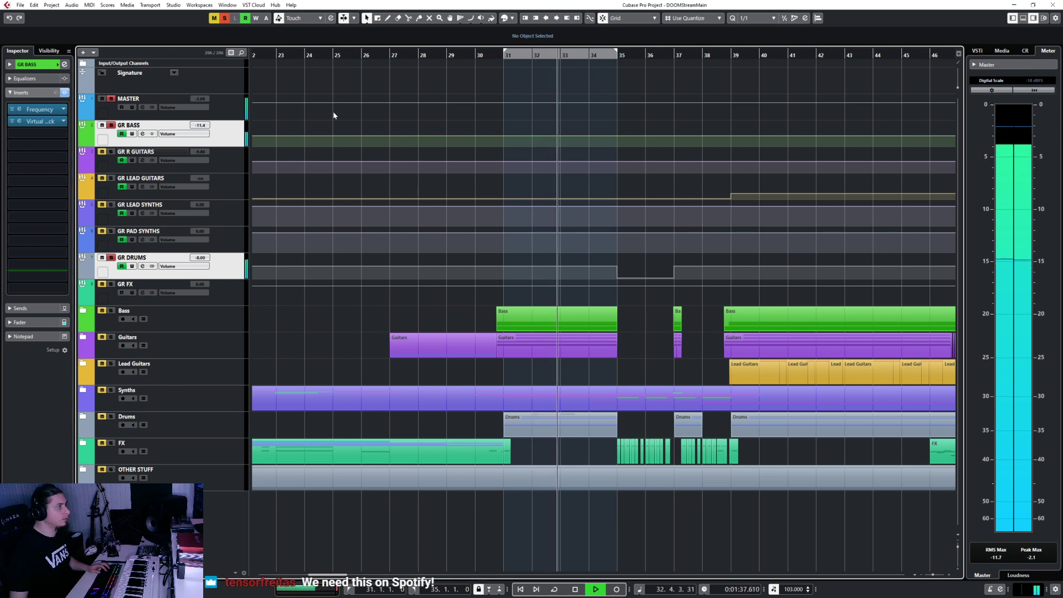
pyautogui.press('space')
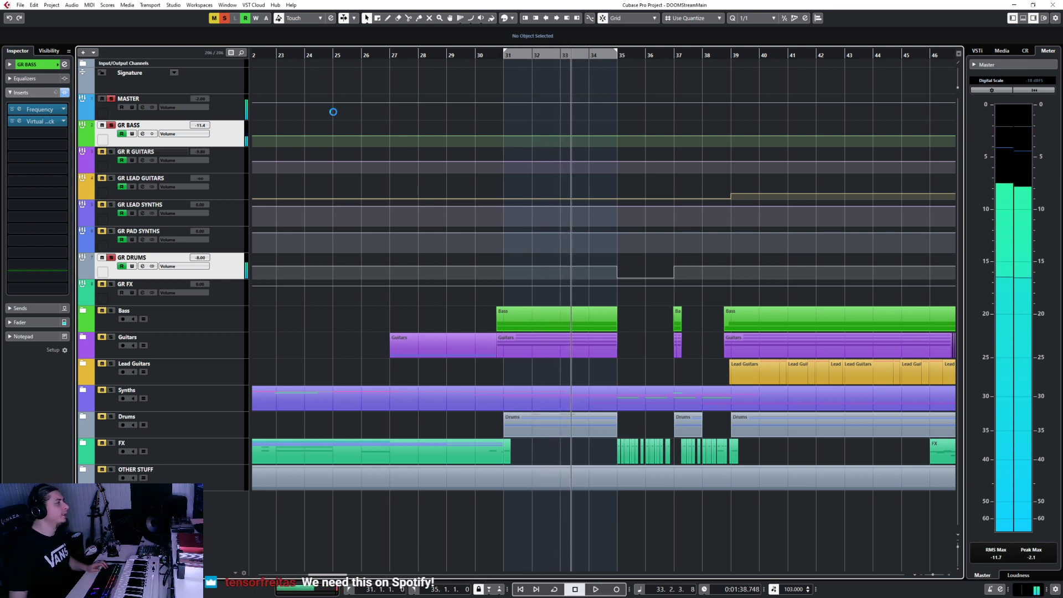
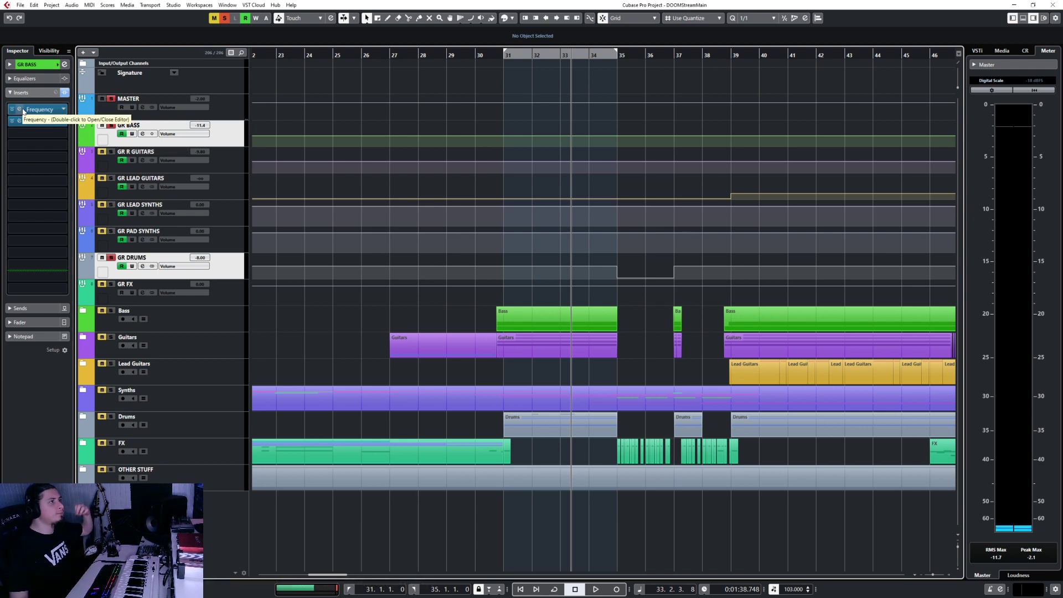
# Open Virtual Mix Rack on the GR BASS group, check its FG-S and FG-116 modules during playback, and close it.
pyautogui.click(218, 136)
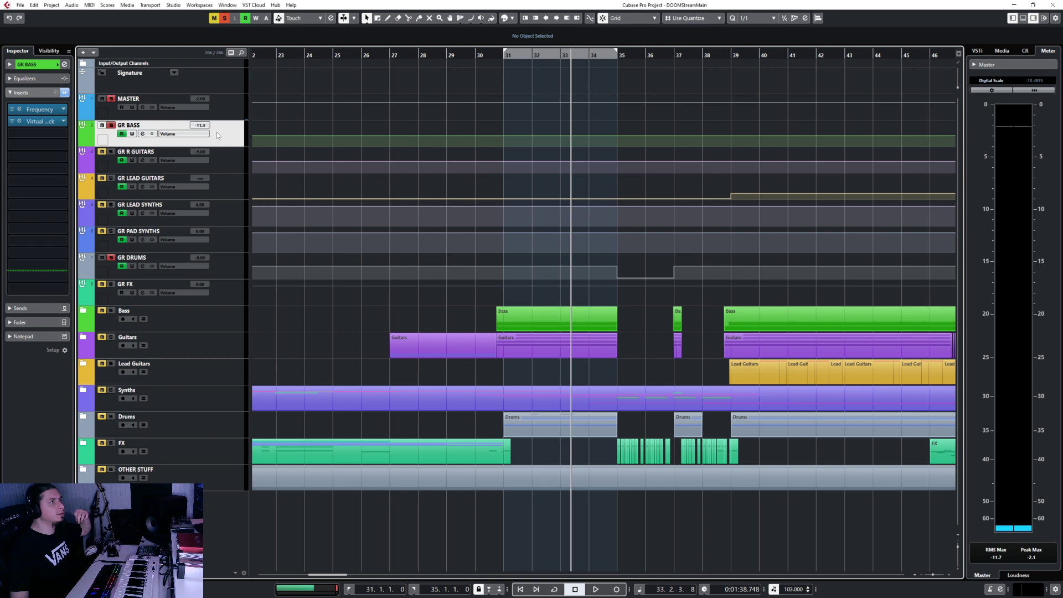
pyautogui.click(20, 122)
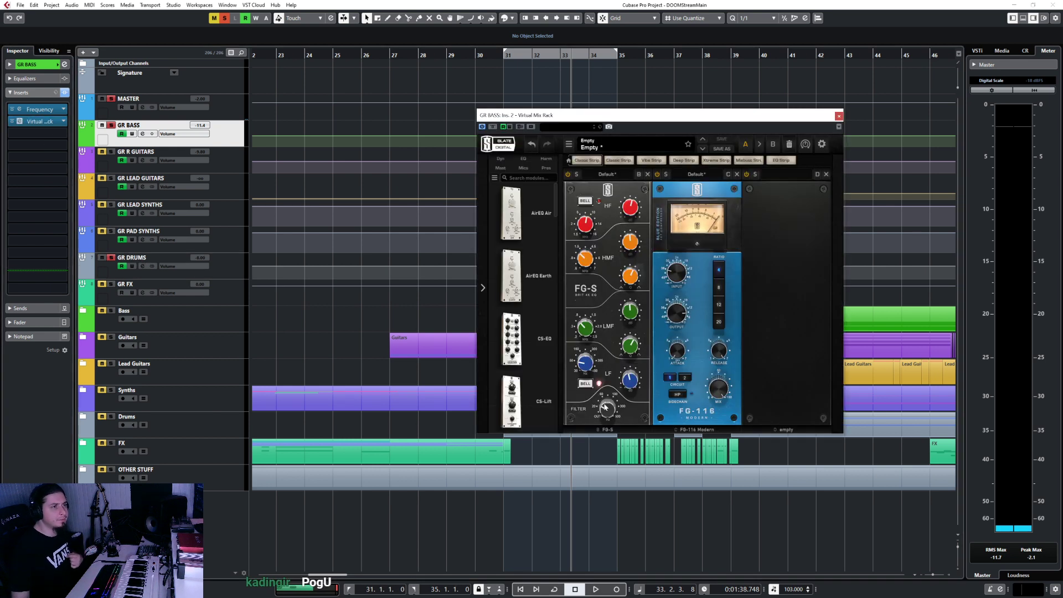
pyautogui.moveTo(634, 380)
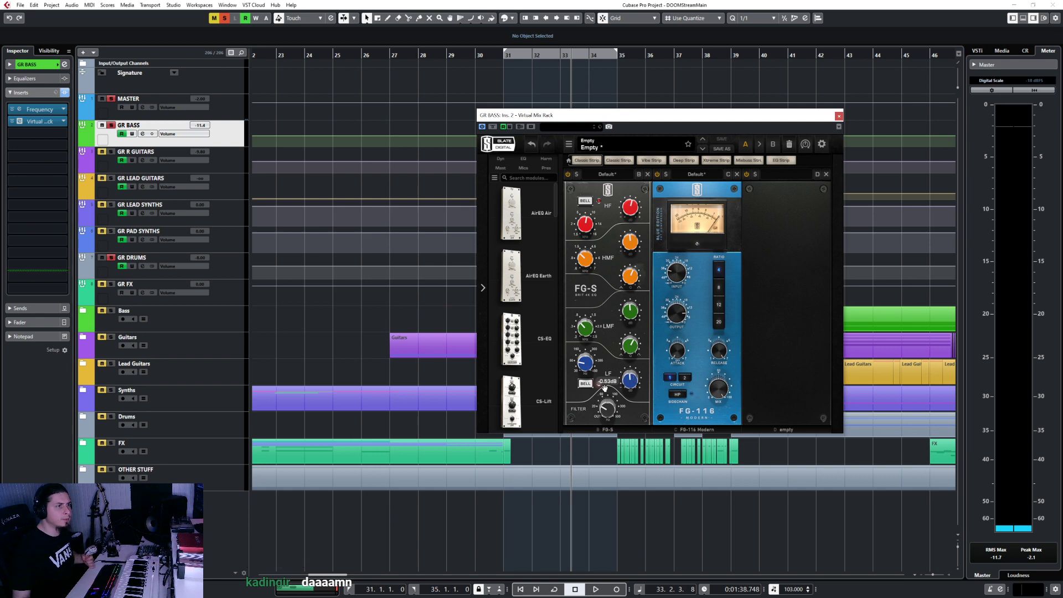
pyautogui.moveTo(602, 115); pyautogui.dragTo(830, 231)
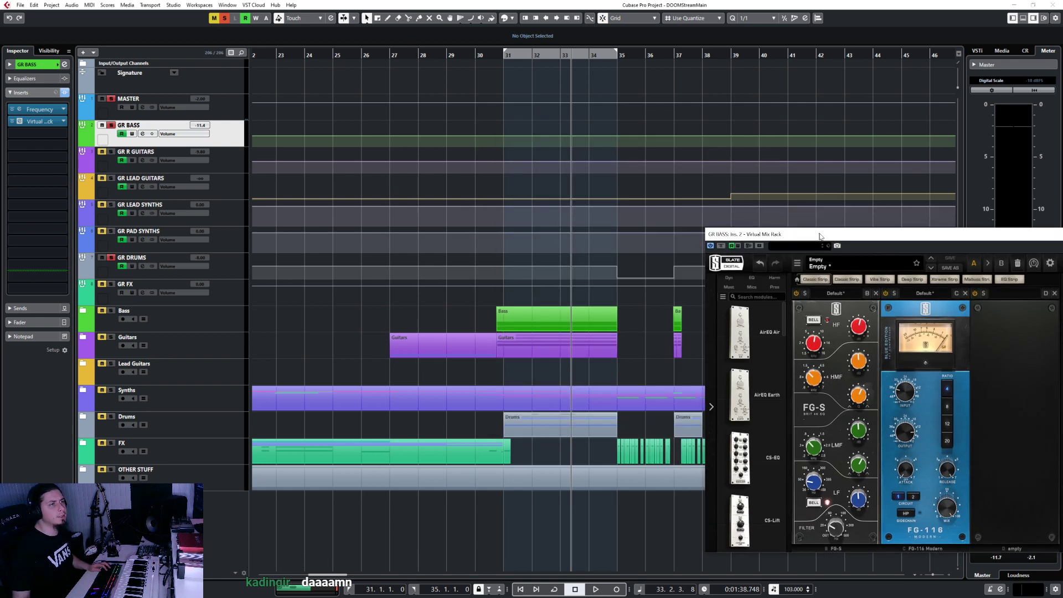
pyautogui.click(492, 57)
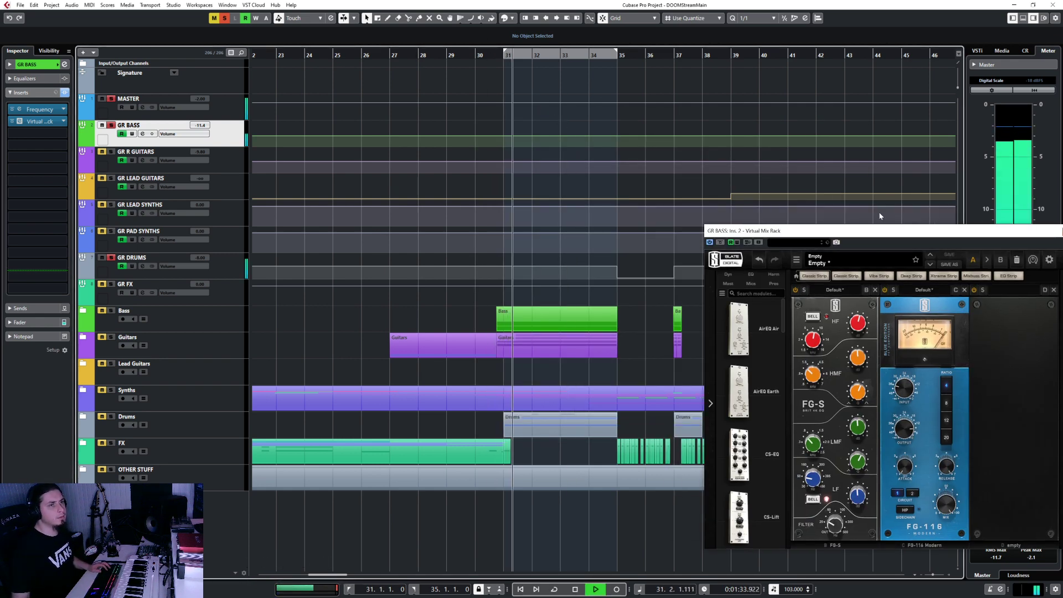
pyautogui.moveTo(873, 233); pyautogui.dragTo(595, 171)
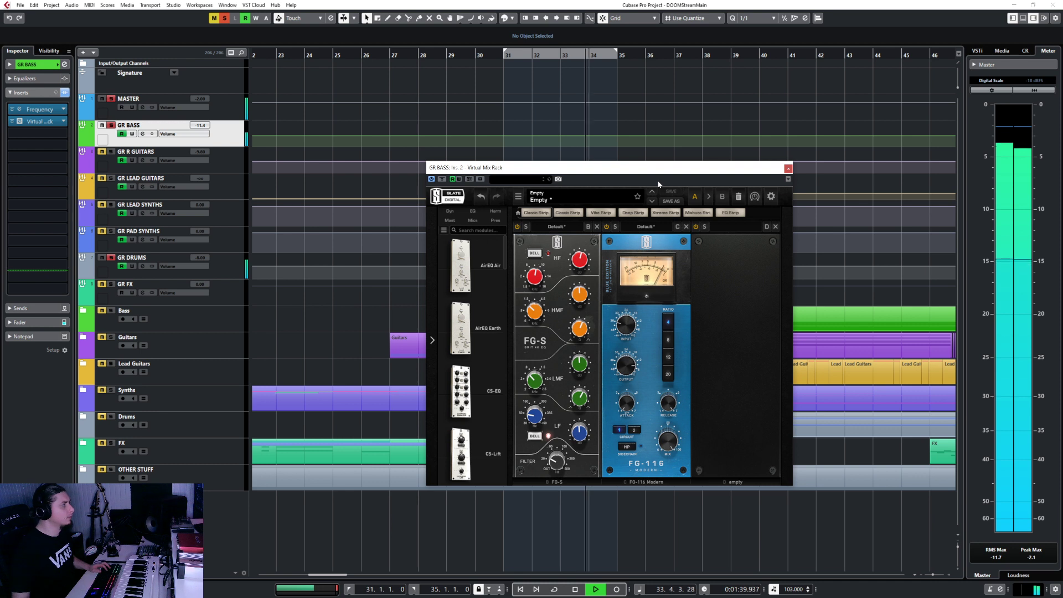
pyautogui.click(788, 168)
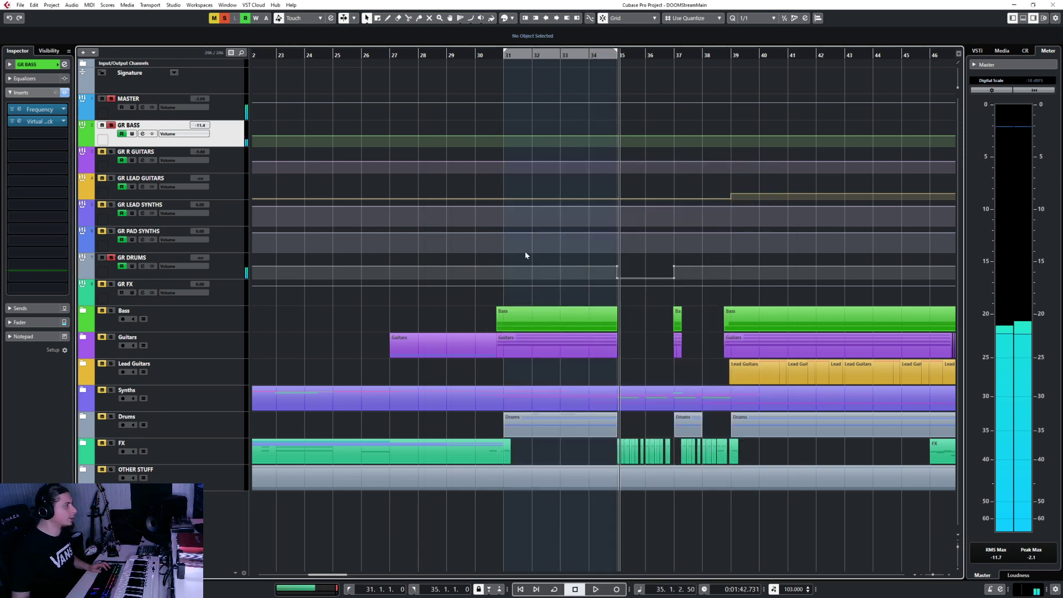
# Clear the soloed groups and play the full mix from bar 29 to listen to it.
pyautogui.click(111, 100)
pyautogui.click(447, 55)
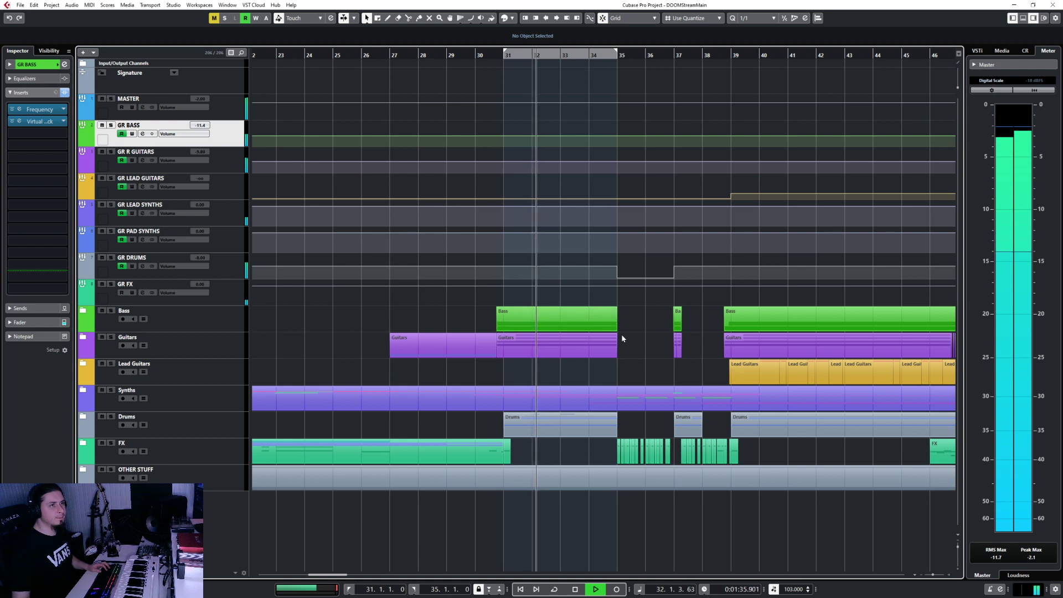
pyautogui.press('space')
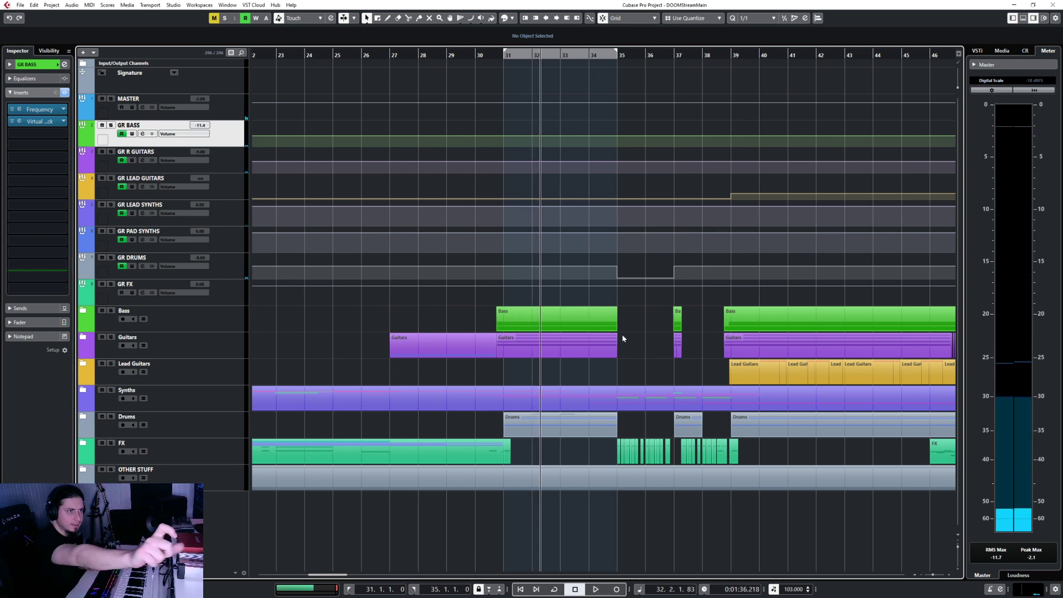
# Resume the mix from bar 32 to listen through the drum break around bars 35 to 37, and stop playback.
pyautogui.hscroll(3, 622, 338)
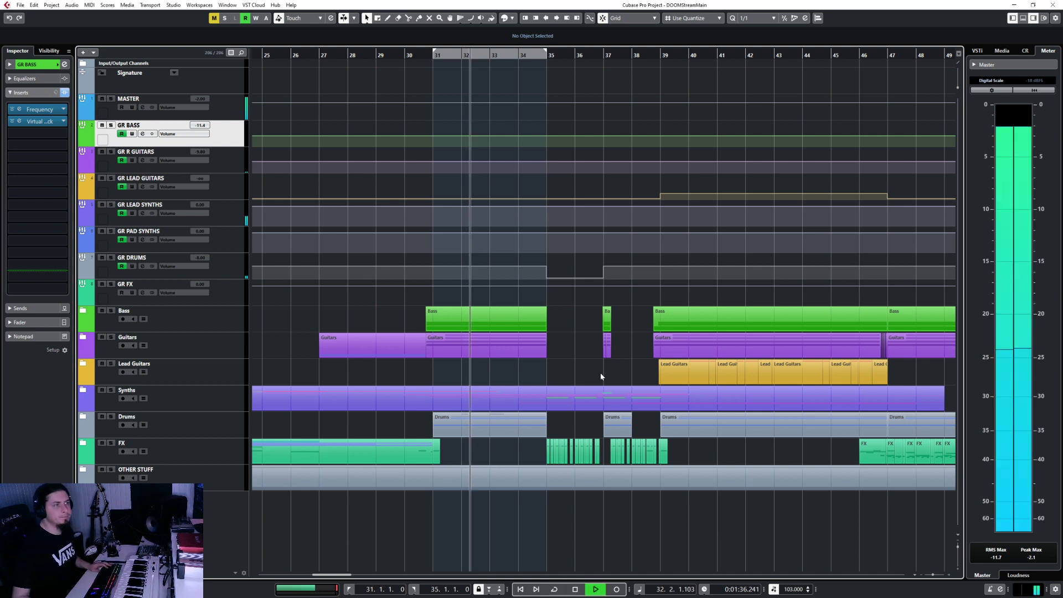
pyautogui.keyDown('ctrl'); pyautogui.scroll(3, 581, 368); pyautogui.keyUp('ctrl')
pyautogui.press('f')
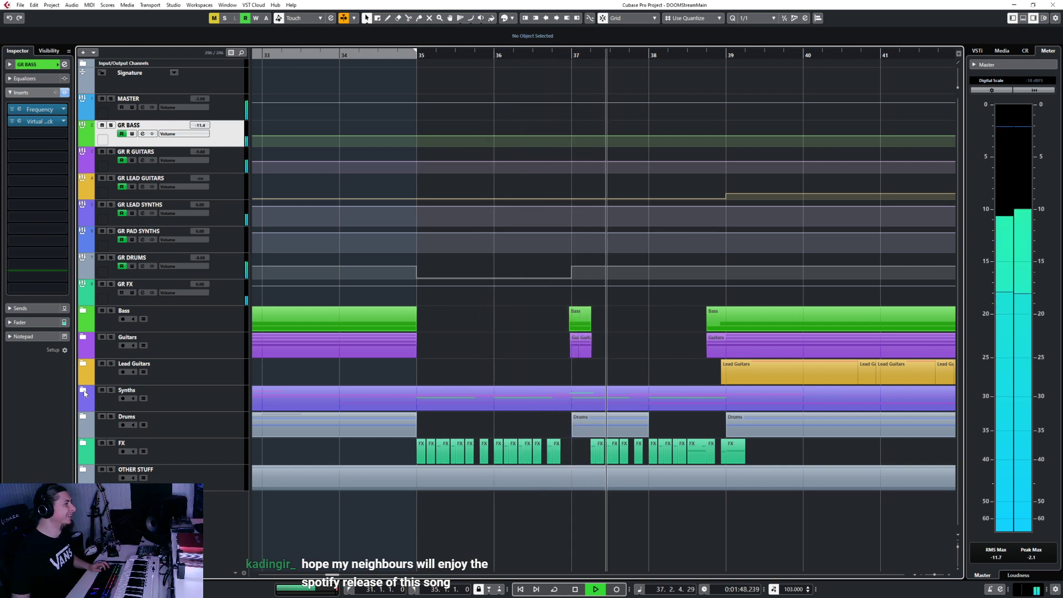
pyautogui.press('space')
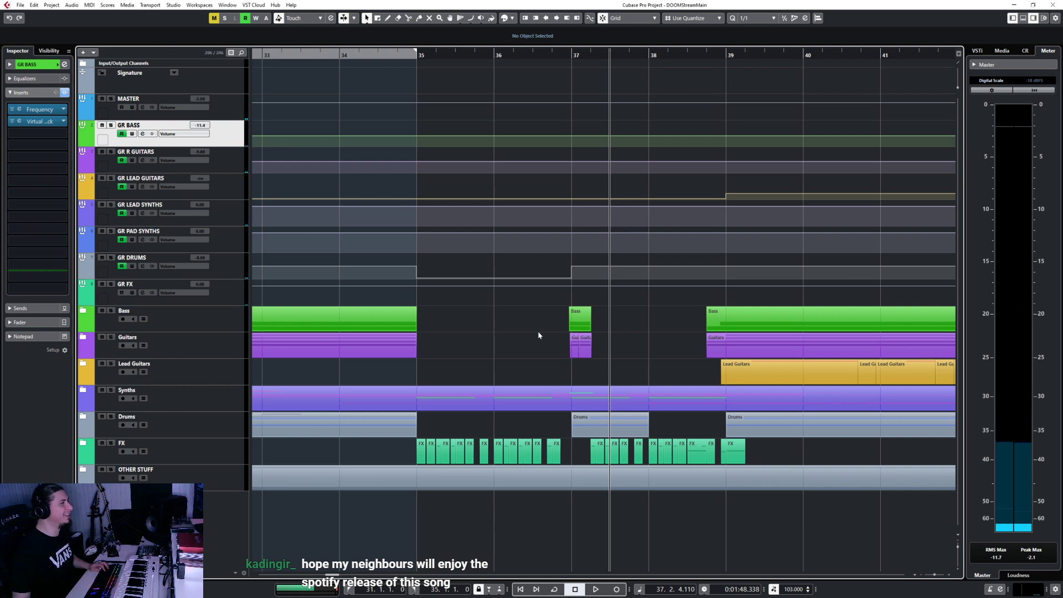
# Select the Synths folder track and play the mix from bar 34 to listen through the transition at bar 39.
pyautogui.scroll(-2, 487, 330)
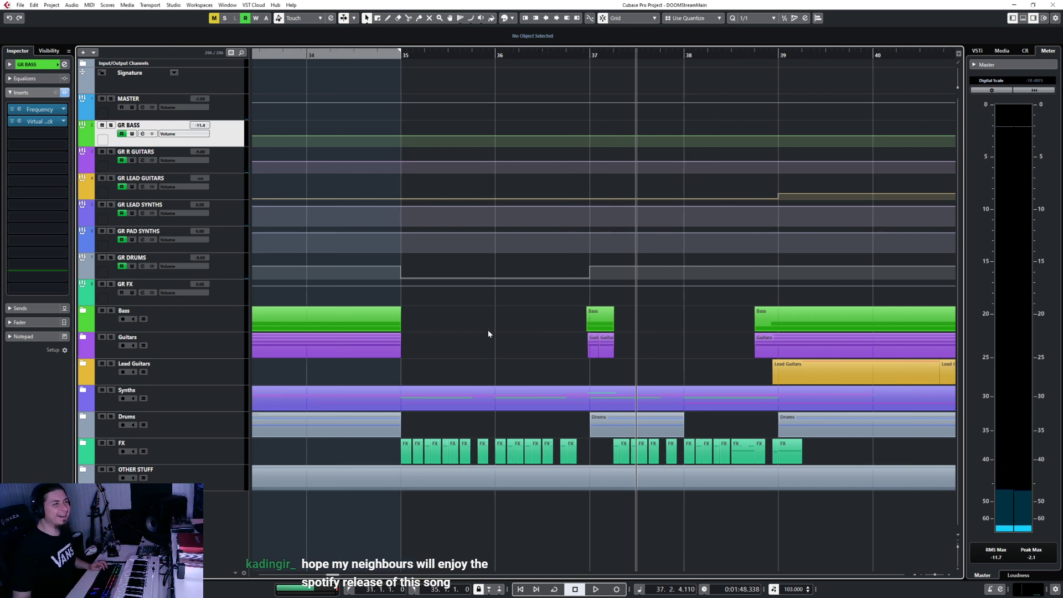
pyautogui.click(186, 450)
pyautogui.click(121, 398)
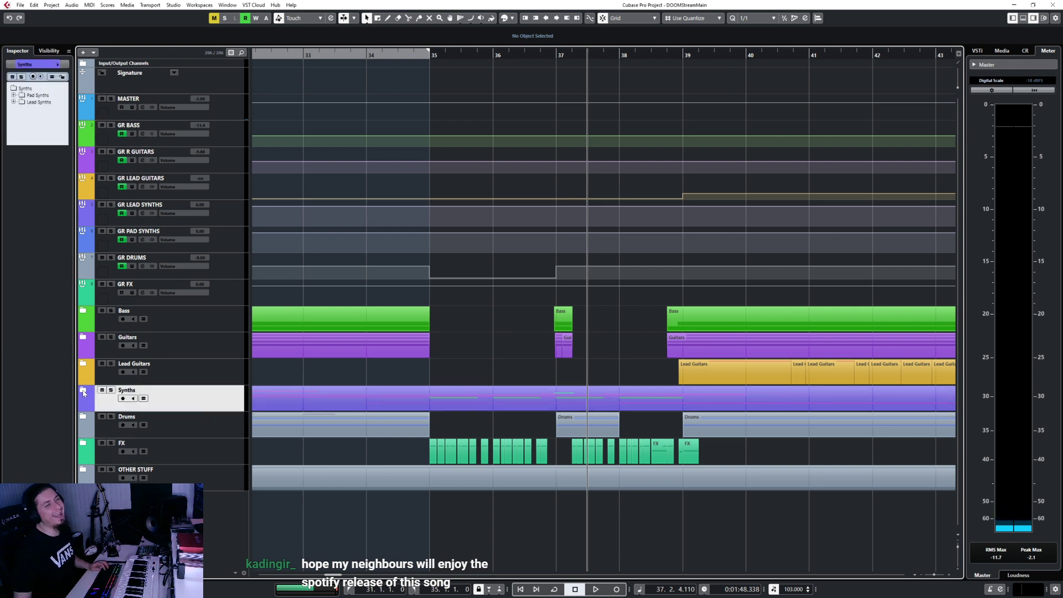
pyautogui.scroll(3, 456, 336)
pyautogui.scroll(-3, 457, 336)
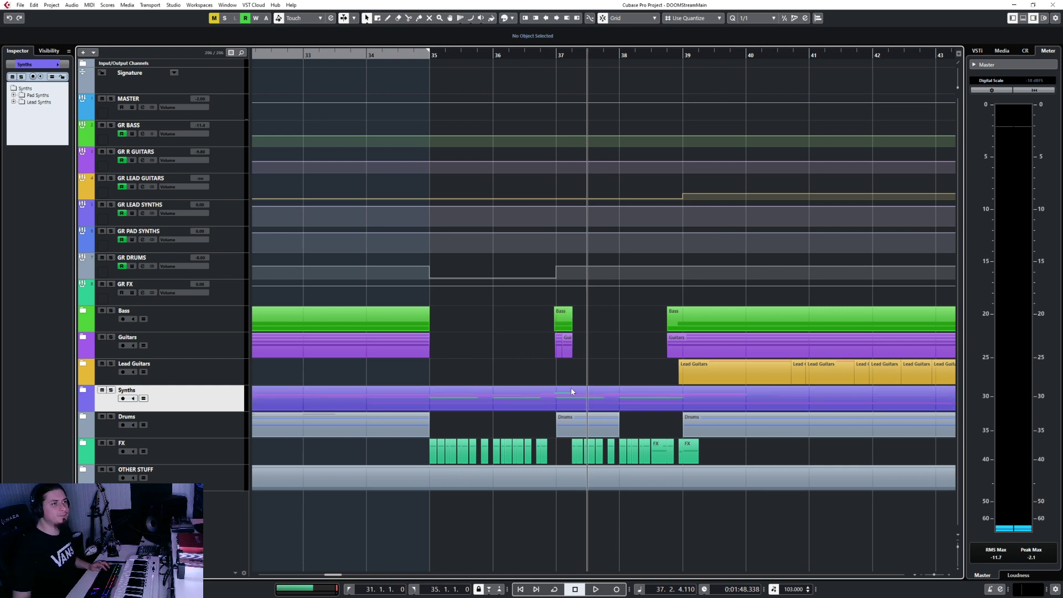
pyautogui.click(367, 60)
pyautogui.press('space')
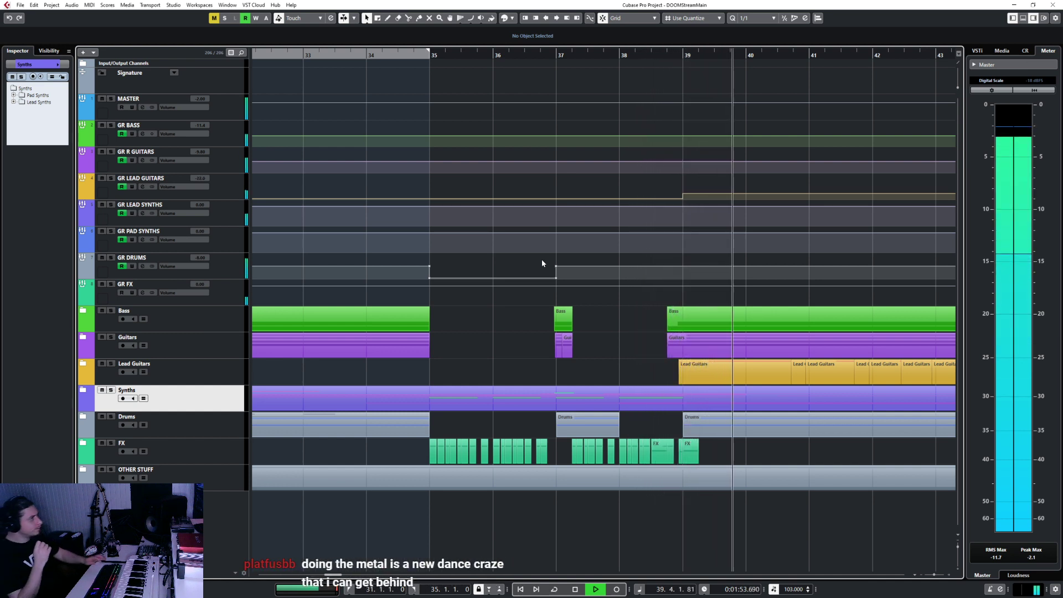
pyautogui.press('space')
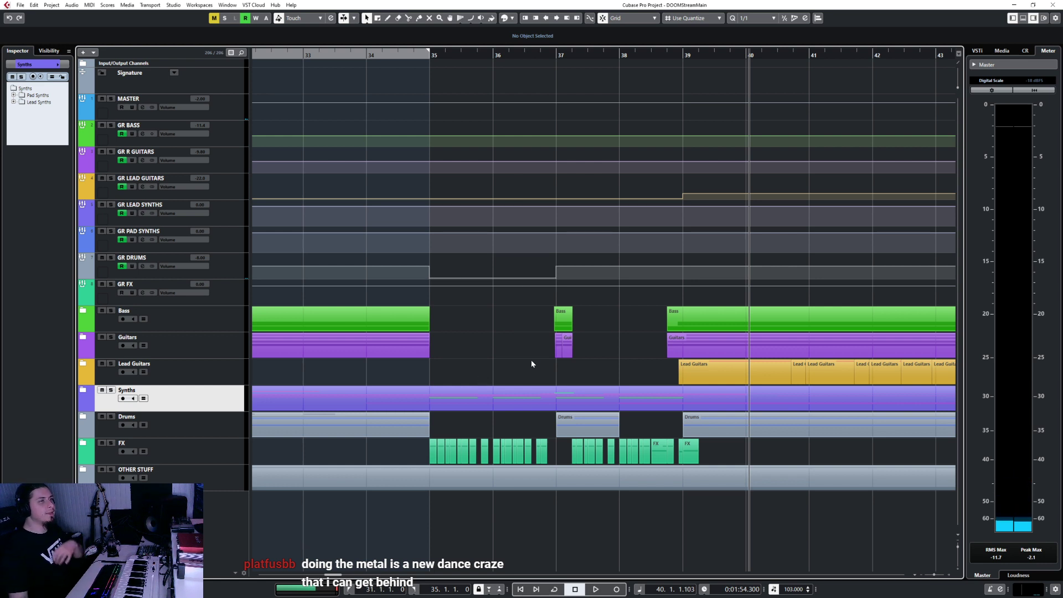
# Expand the Synths folder to check its contents, collapse it, and replay the mix around the bar 35 transition.
pyautogui.click(83, 391)
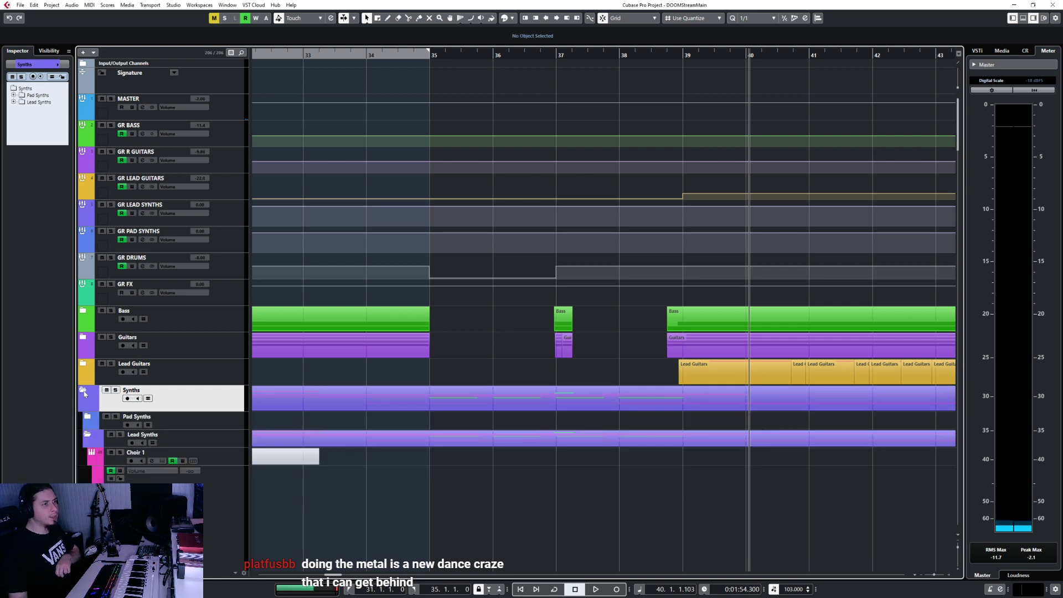
pyautogui.click(83, 390)
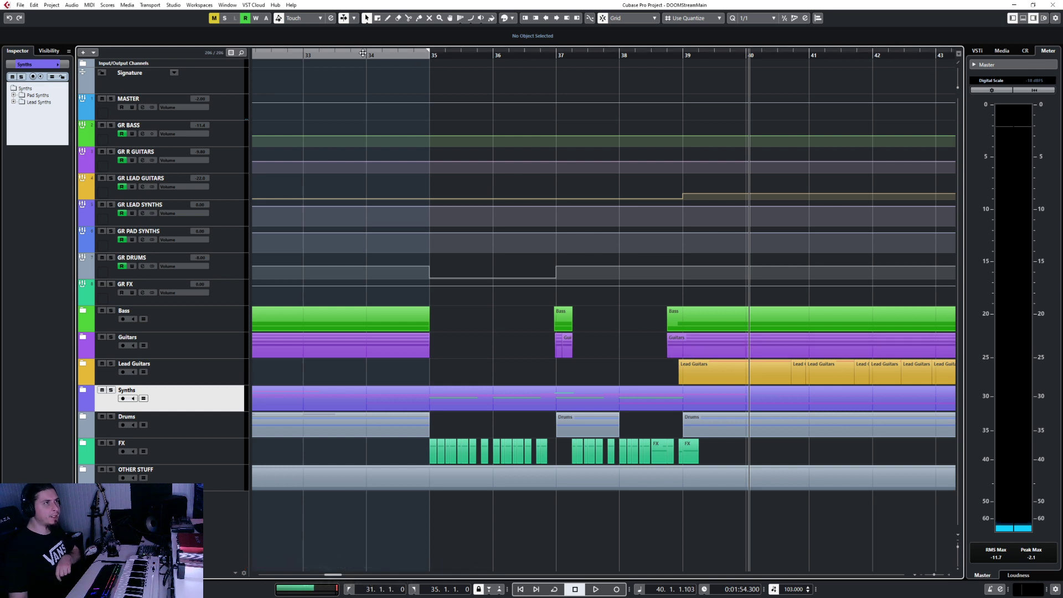
pyautogui.press('space')
pyautogui.press('space')
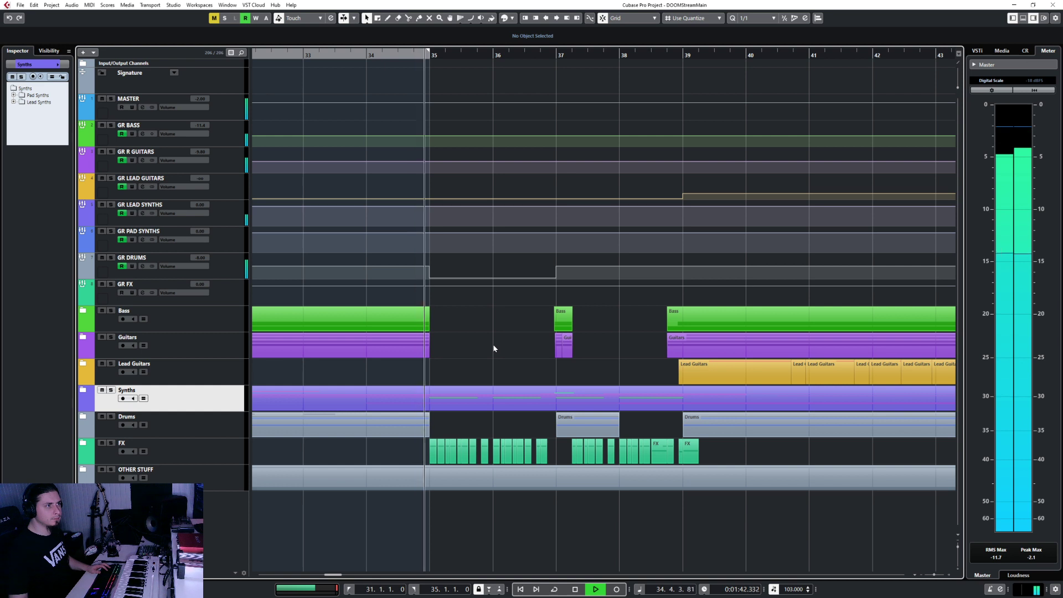
pyautogui.press('space')
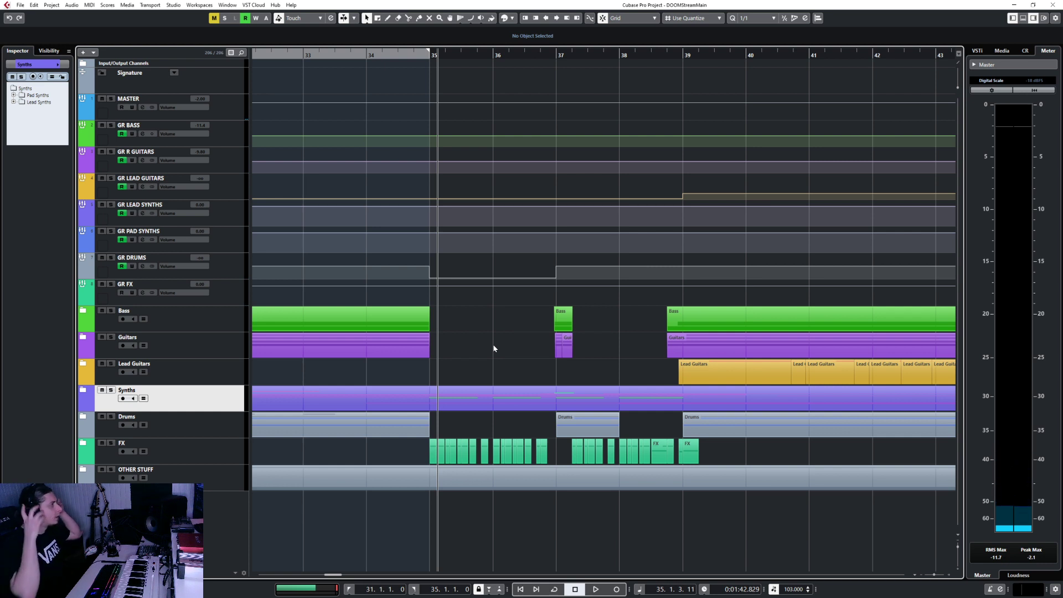
# Play the mix from bar 31, stop playback, and solo the GR BASS group.
pyautogui.press('h')
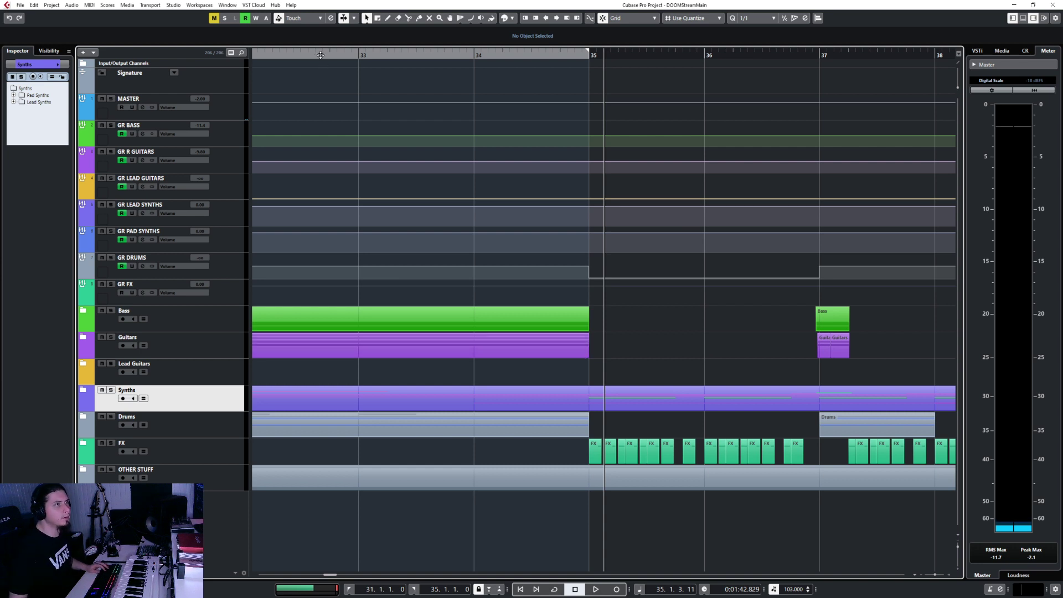
pyautogui.keyDown('ctrl'); pyautogui.scroll(-3, 497, 333); pyautogui.keyUp('ctrl')
pyautogui.click(362, 53)
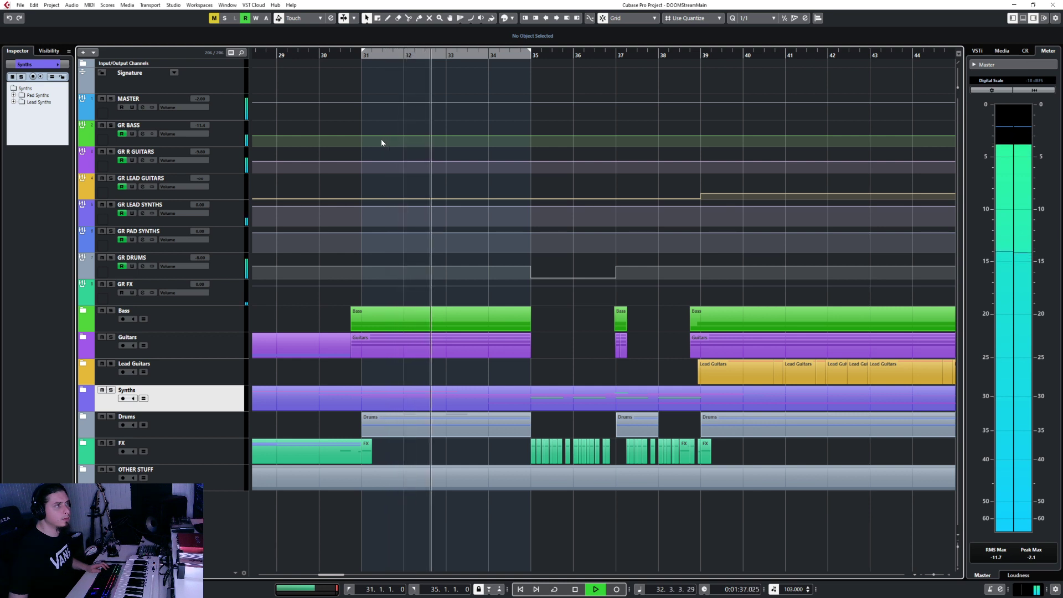
pyautogui.press('space')
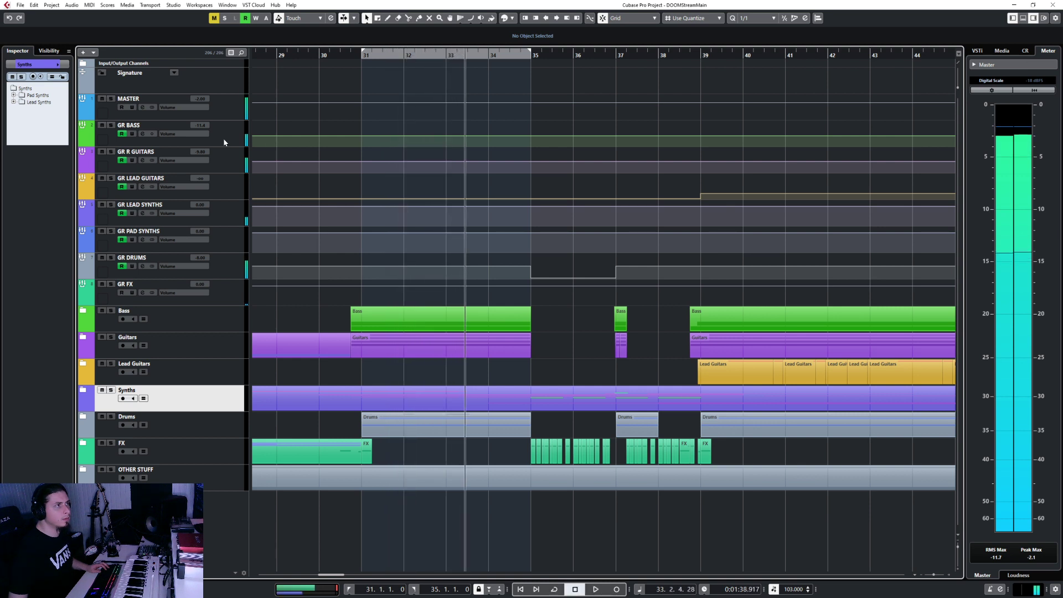
pyautogui.click(224, 142)
pyautogui.press('s')
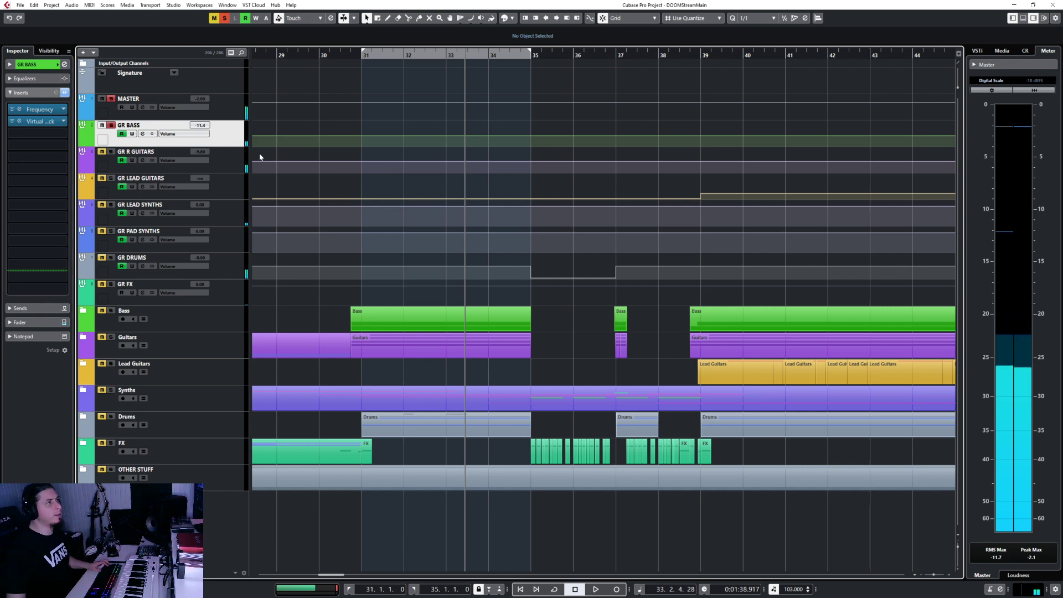
# Expand the Bass folder to show its tracks, and select and enlarge the Bass Lo group track.
pyautogui.click(83, 311)
pyautogui.scroll(-5, 438, 312)
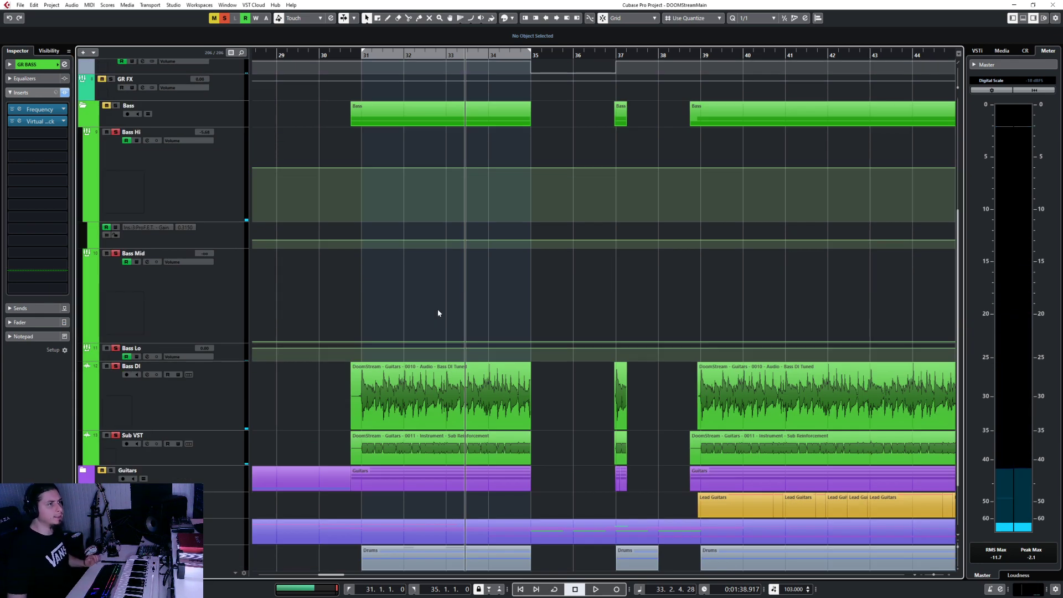
pyautogui.click(239, 334)
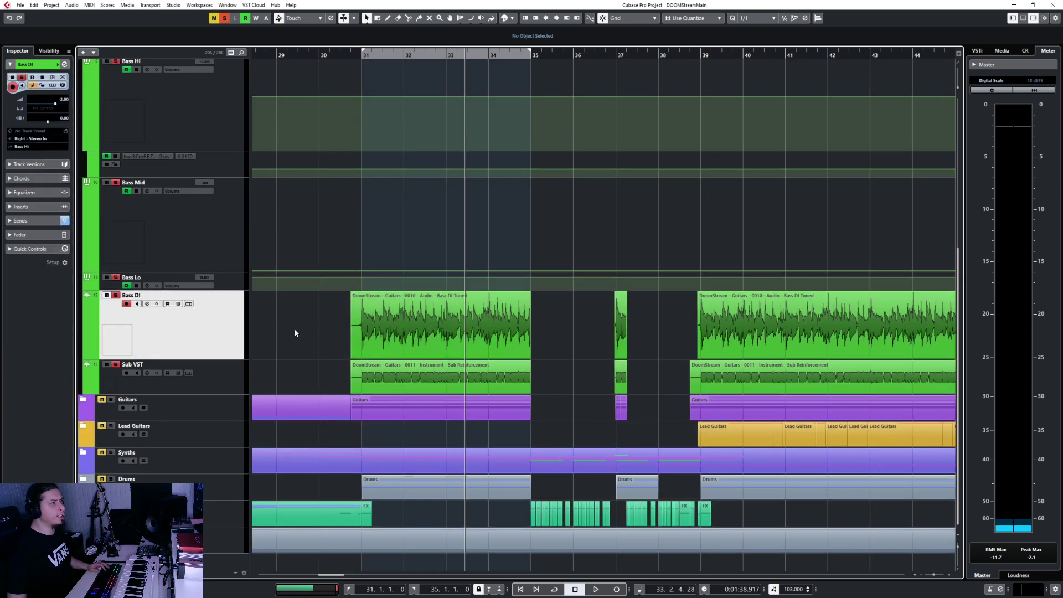
pyautogui.click(232, 286)
pyautogui.moveTo(231, 290); pyautogui.dragTo(222, 410)
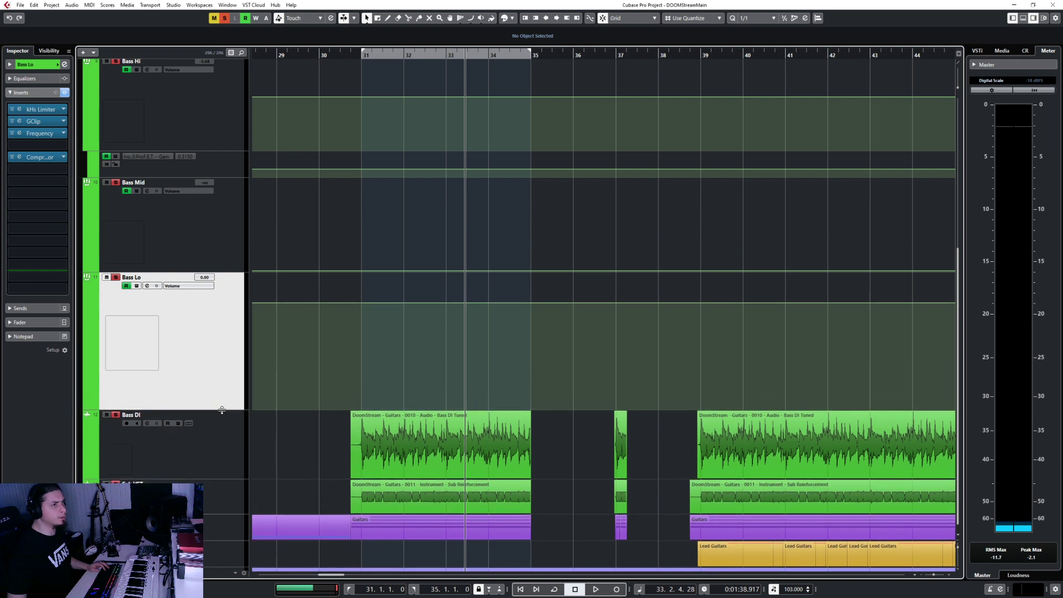
# Play the soloed bass from bar 30 and examine the GClip and Compressor inserts on Bass Lo, closing each plug-in window.
pyautogui.click(325, 55)
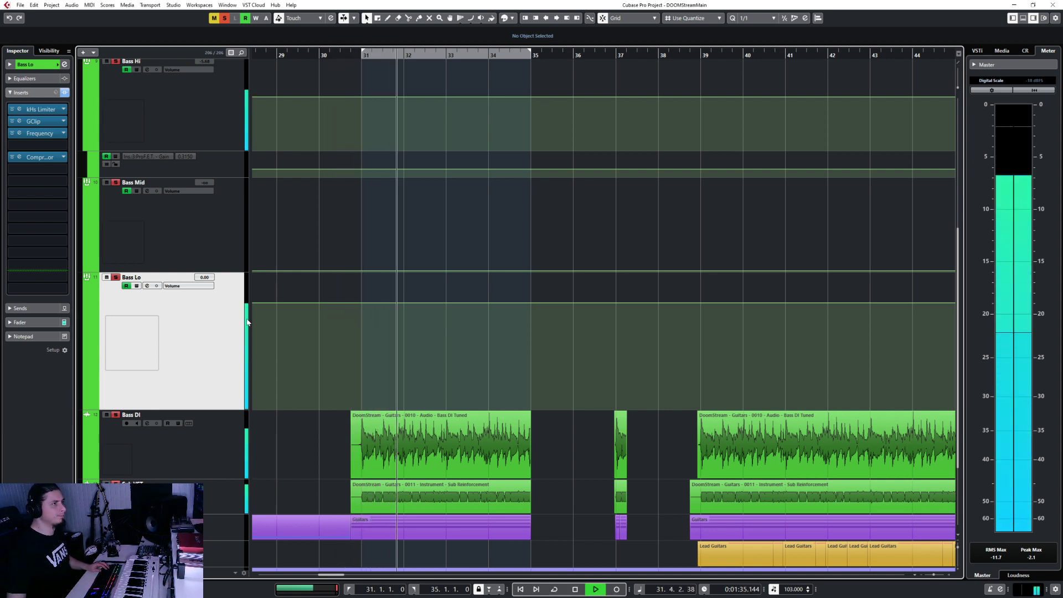
pyautogui.press('space')
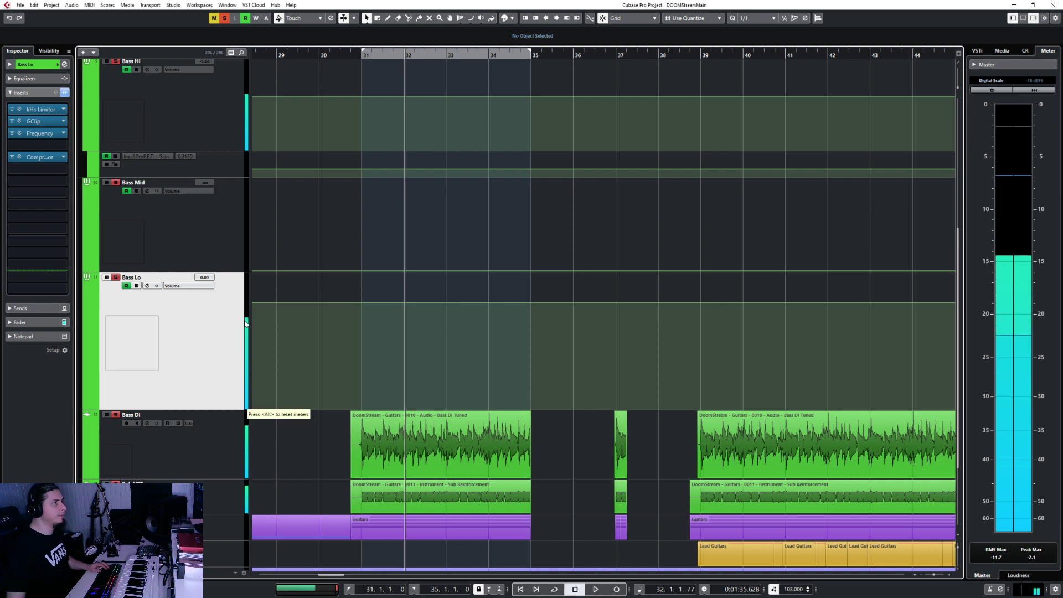
pyautogui.click(21, 121)
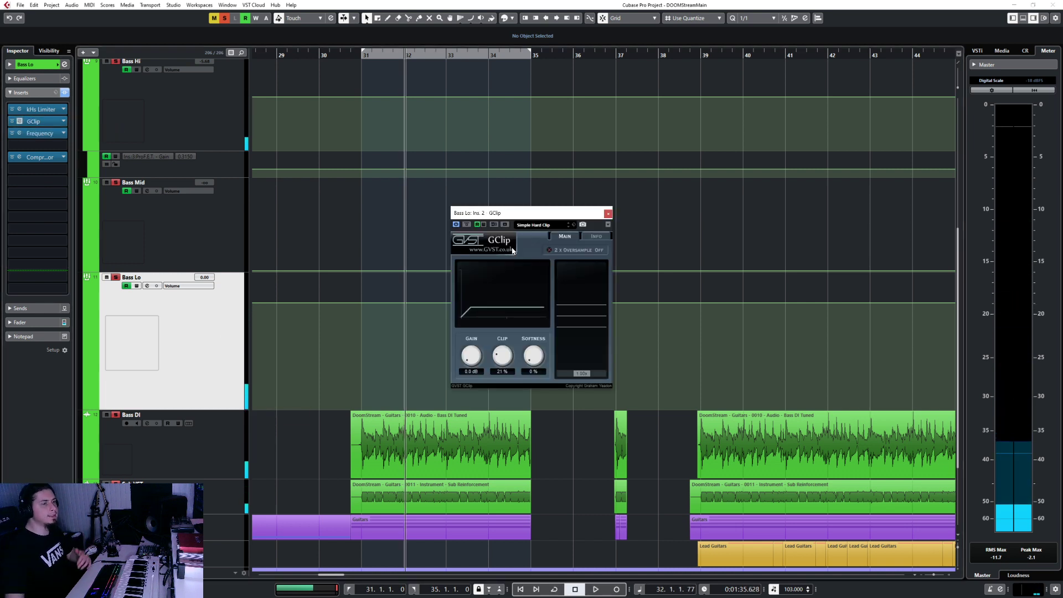
pyautogui.press('space')
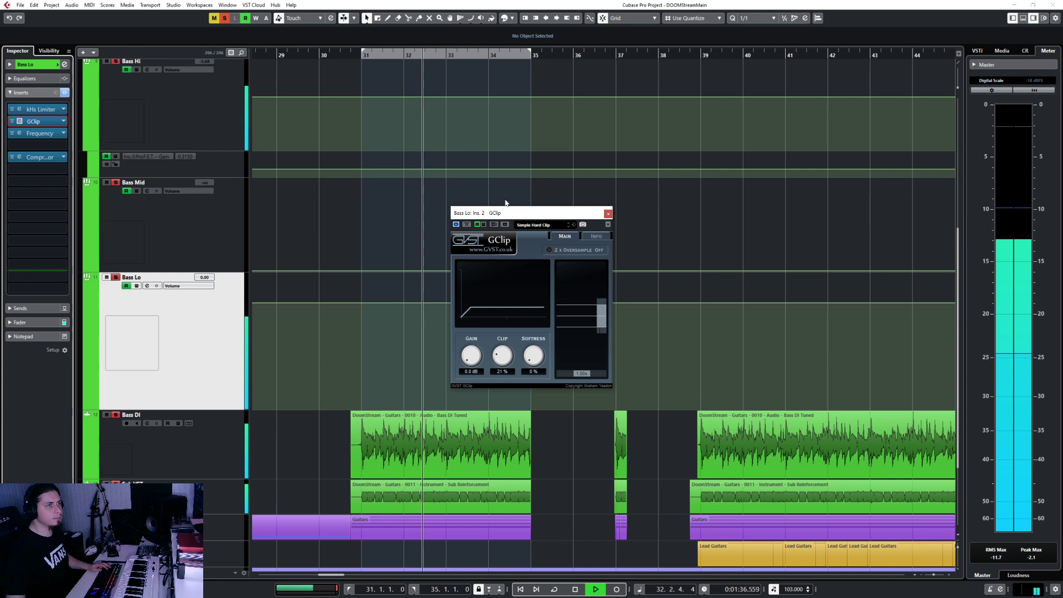
pyautogui.click(608, 213)
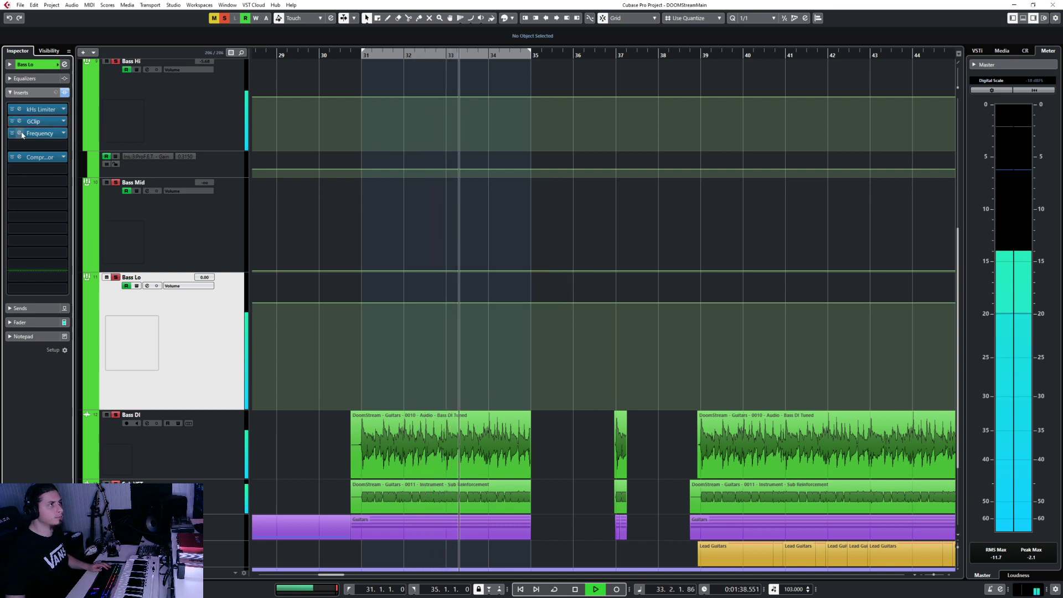
pyautogui.click(20, 156)
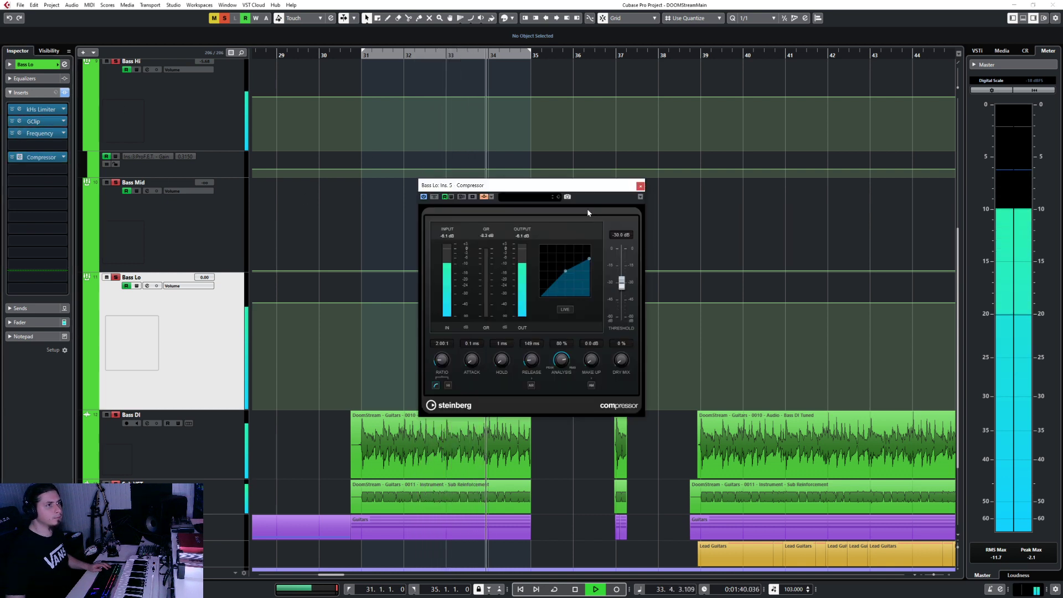
pyautogui.click(640, 186)
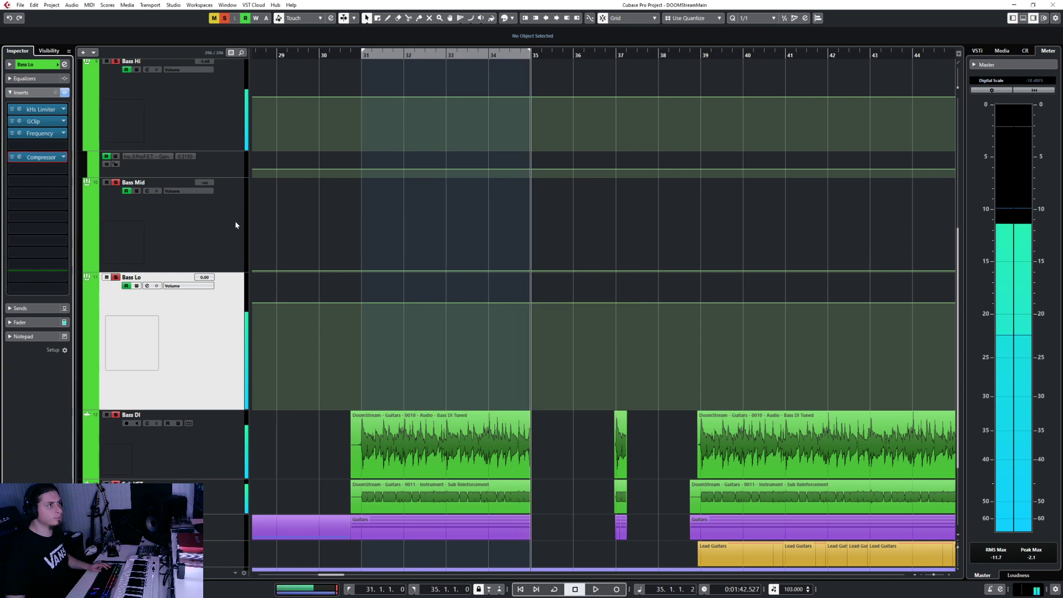
# Open the effect choices for the empty fourth insert slot on Bass Lo, between Frequency and Compressor.
pyautogui.click(46, 145)
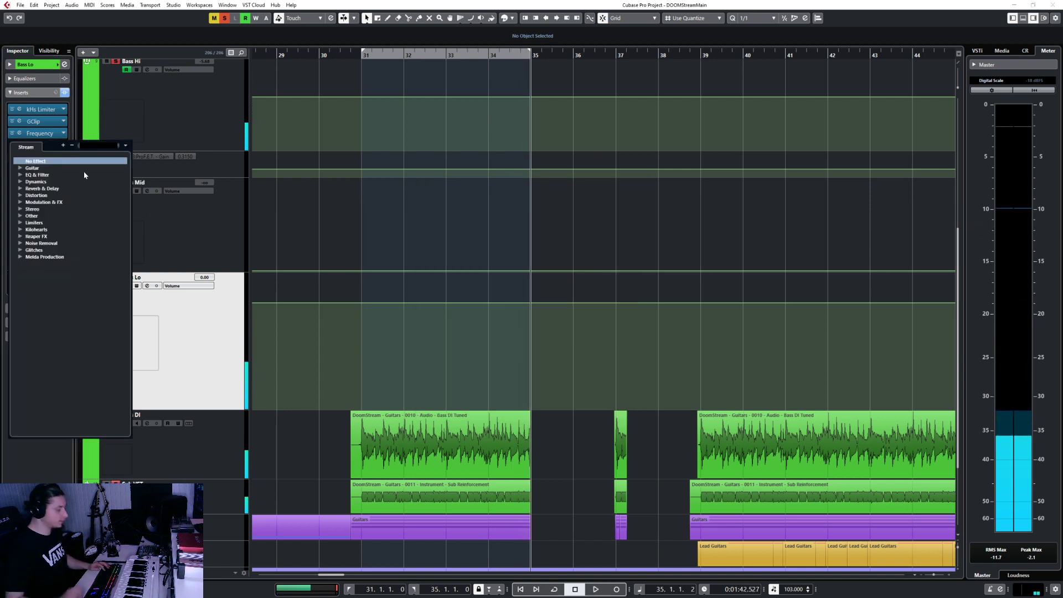
# Add a second GClip clipper to the Bass Lo track, after the Frequency equalizer.
pyautogui.write('clip')
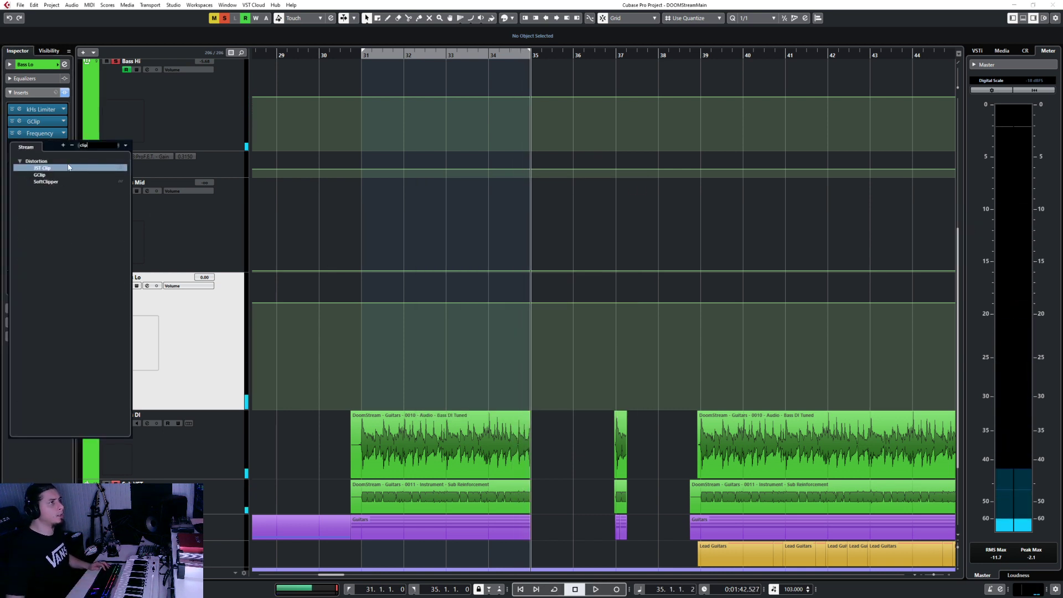
pyautogui.click(38, 175)
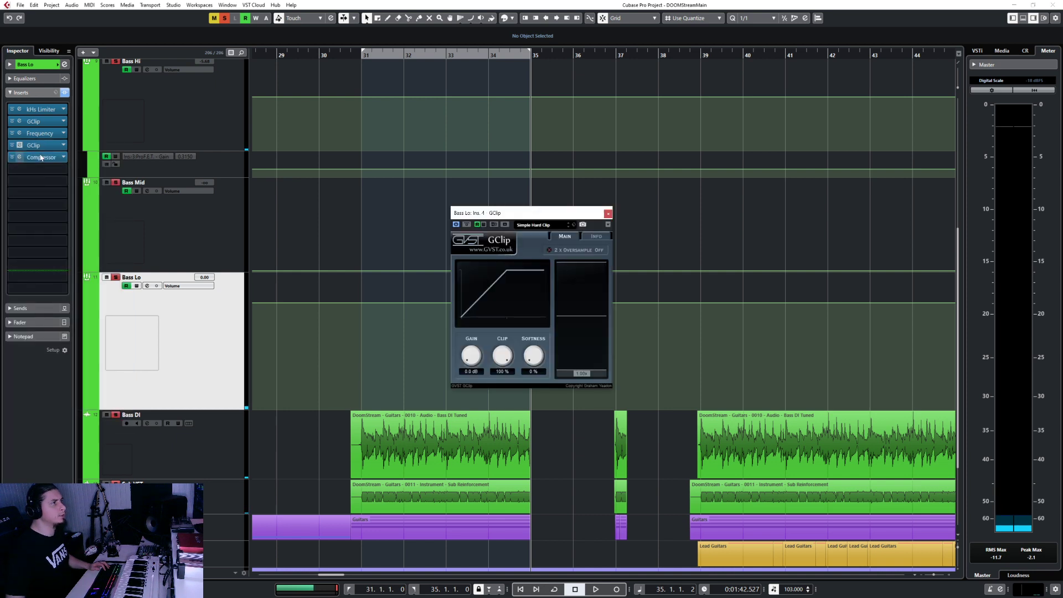
# Place the editor of the first GClip beside the new one and check the settings of the first kHs Limiter.
pyautogui.click(21, 122)
pyautogui.moveTo(529, 219); pyautogui.dragTo(312, 217)
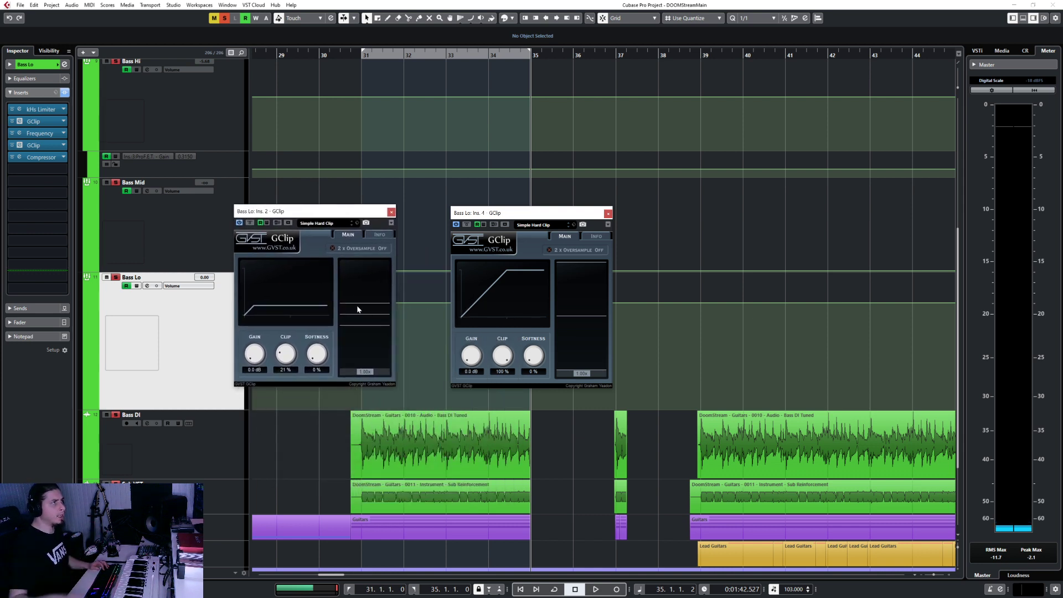
pyautogui.click(19, 110)
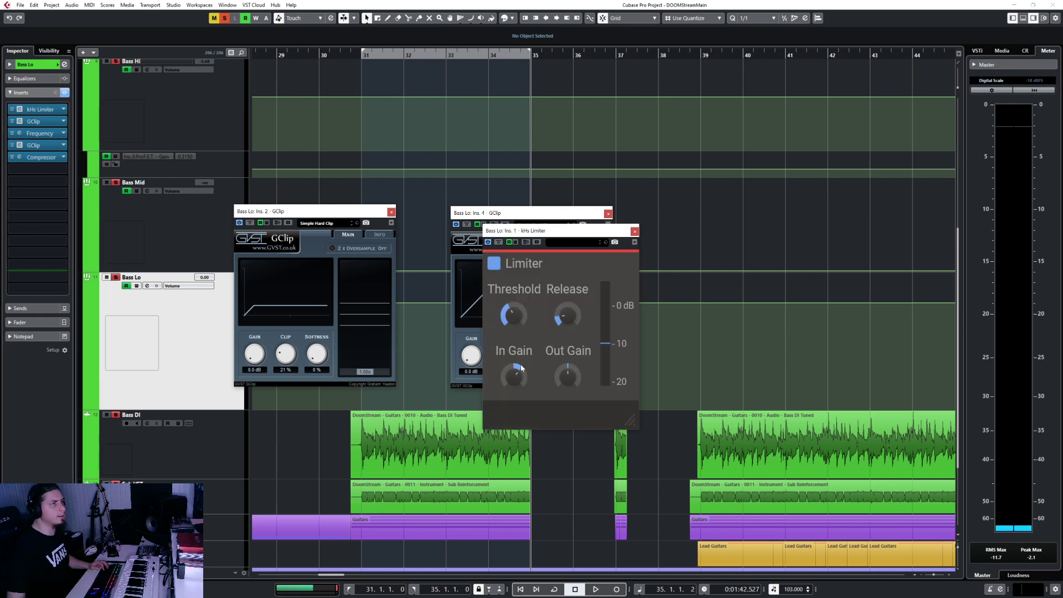
pyautogui.click(635, 232)
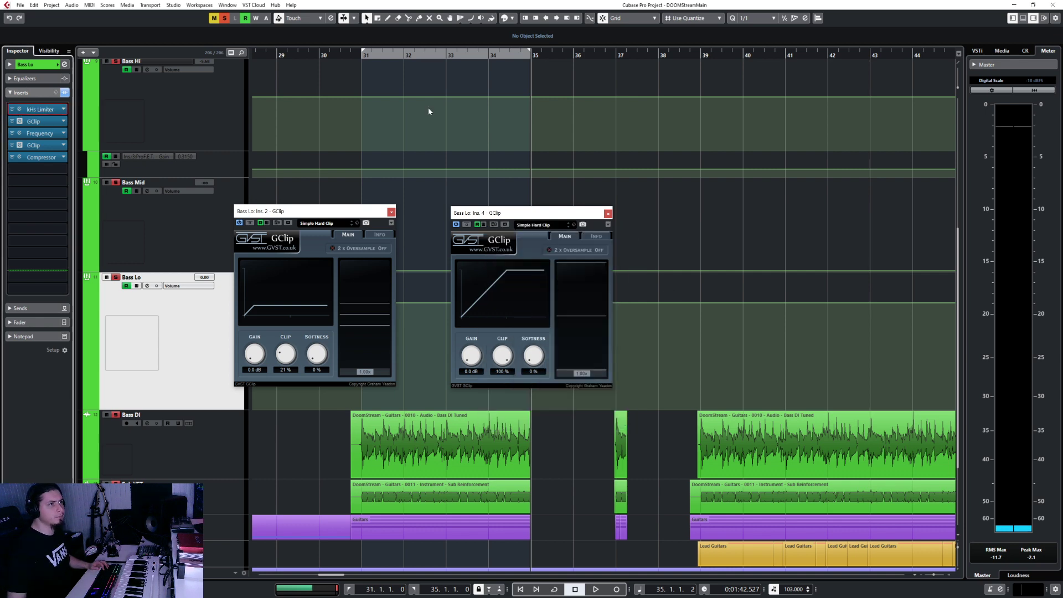
# Raise the first GClip's Clip to 30 % while playing the soloed Bass Lo from bar 31.
pyautogui.click(365, 59)
pyautogui.scroll(5, 166, 370)
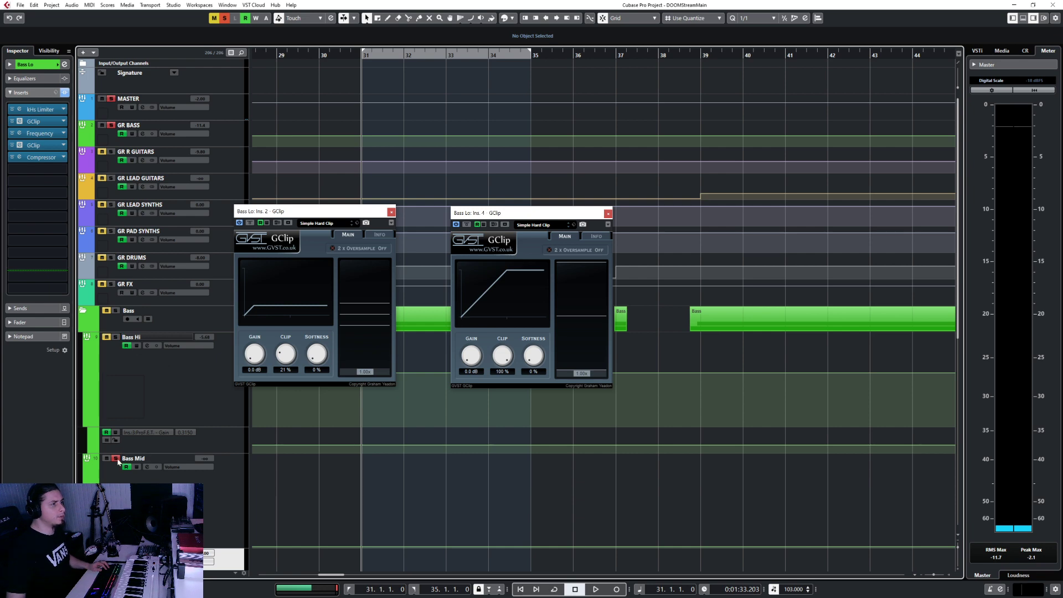
pyautogui.scroll(-5, 172, 400)
pyautogui.press('space')
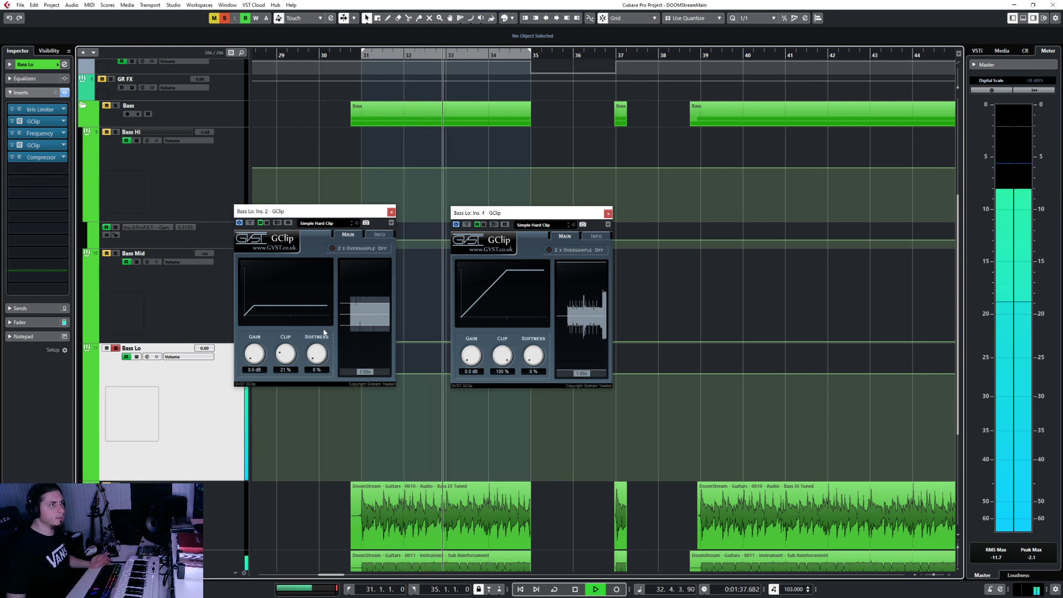
pyautogui.moveTo(282, 358); pyautogui.dragTo(289, 351)
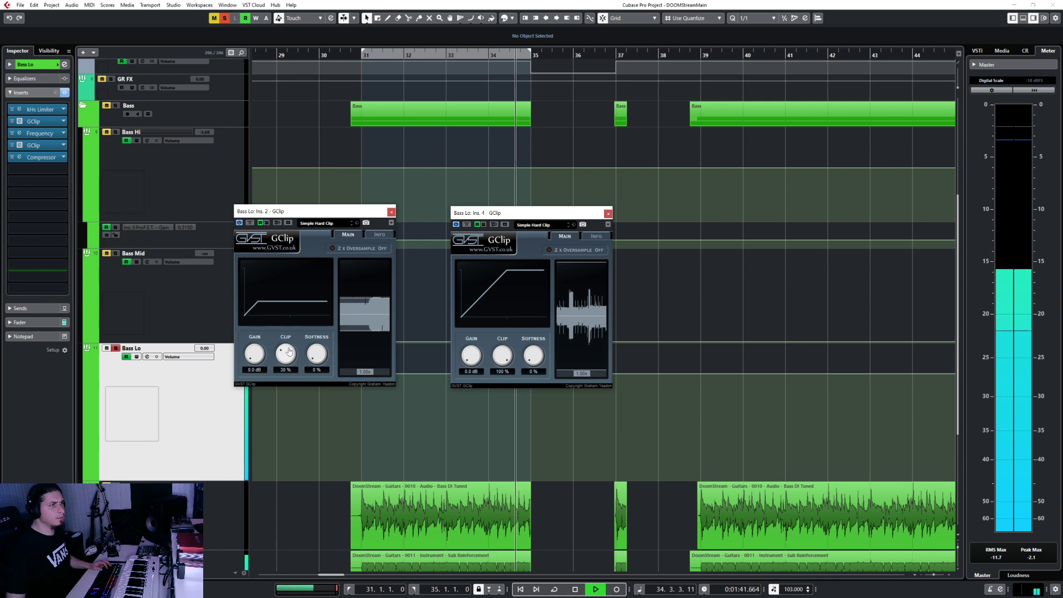
pyautogui.press('space')
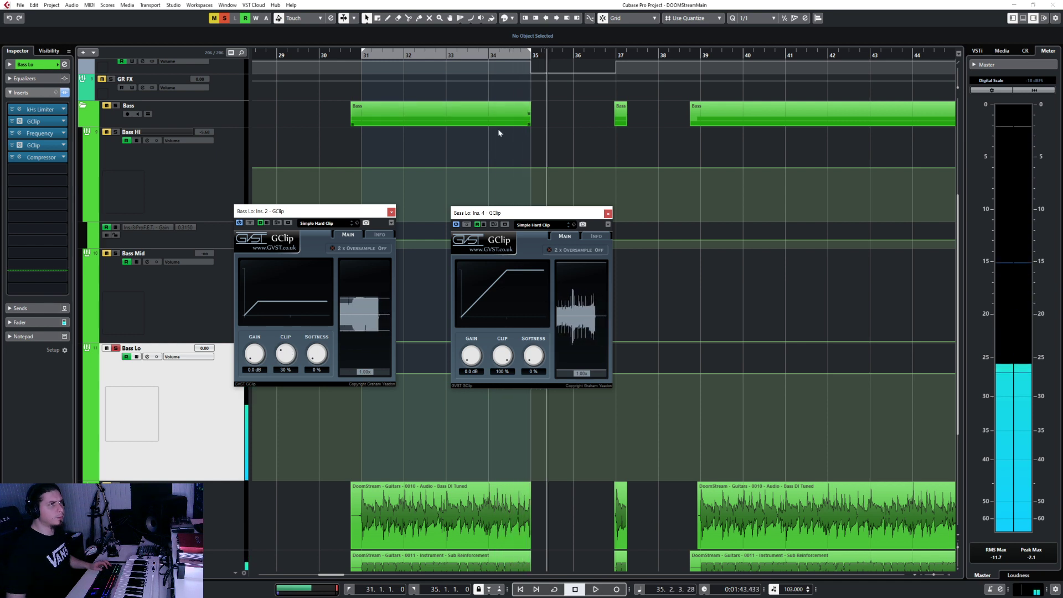
# Loop bars 31 to 35 and lower the second GClip's Clip to 43 % during playback.
pyautogui.press('/')
pyautogui.click(362, 55)
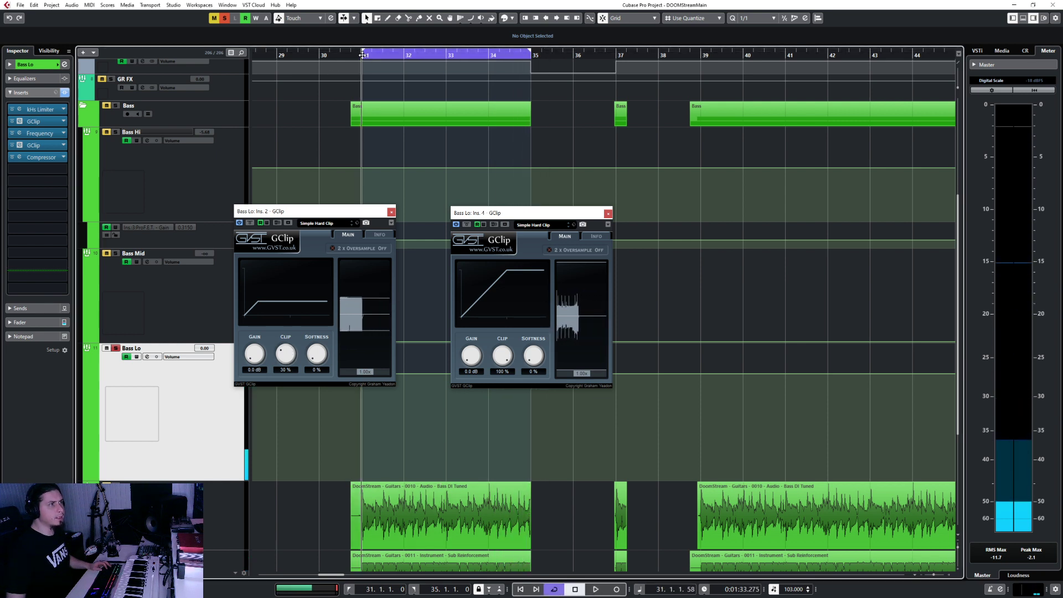
pyautogui.press('space')
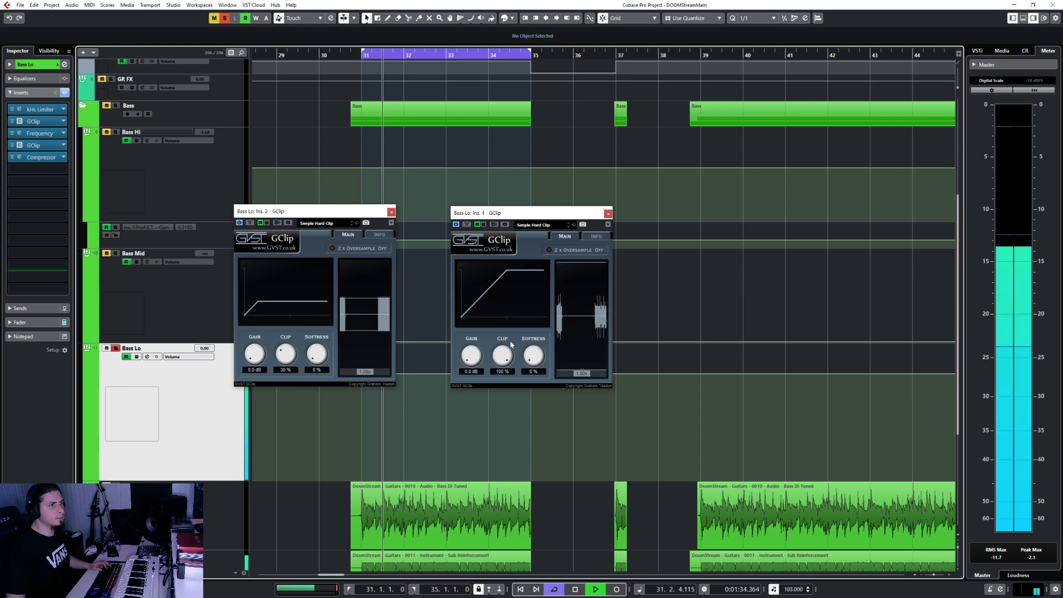
pyautogui.moveTo(502, 355); pyautogui.dragTo(499, 381)
pyautogui.press('space')
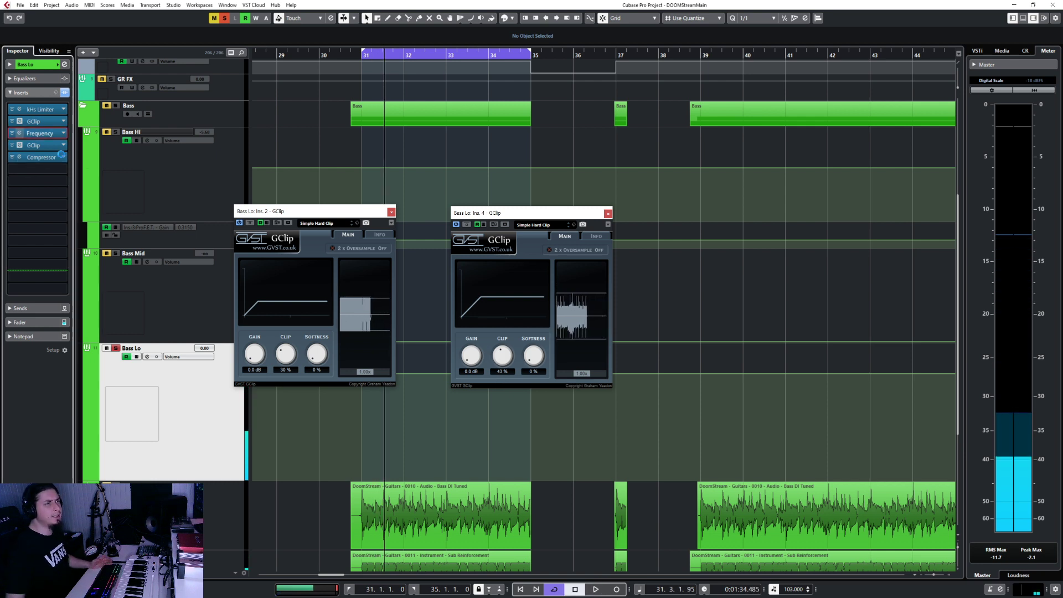
# Move the second GClip ahead of Frequency in the Bass Lo insert chain and listen to the loop.
pyautogui.click(676, 159)
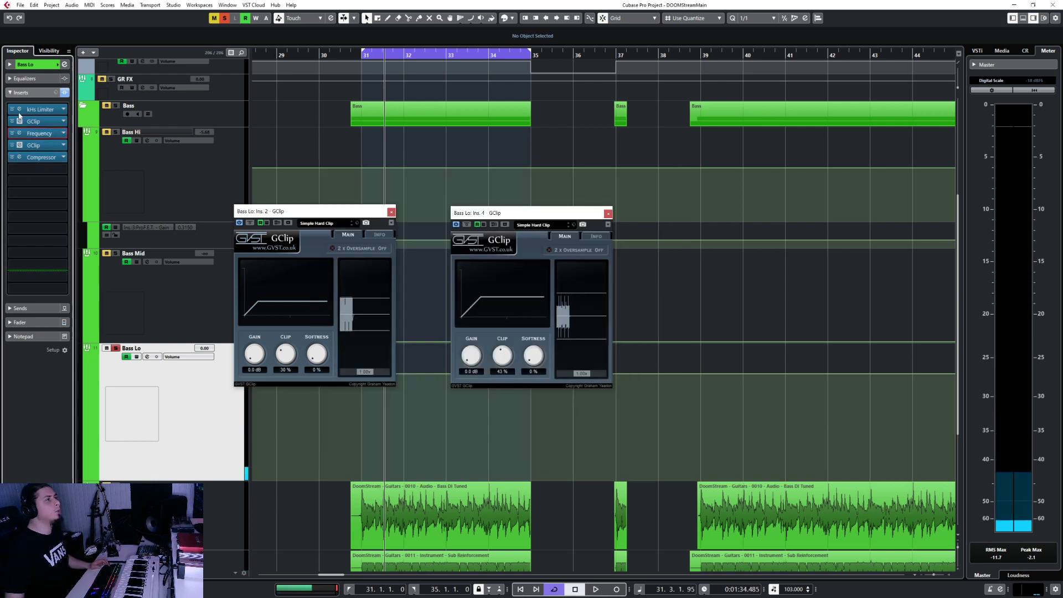
pyautogui.moveTo(39, 146); pyautogui.dragTo(40, 133)
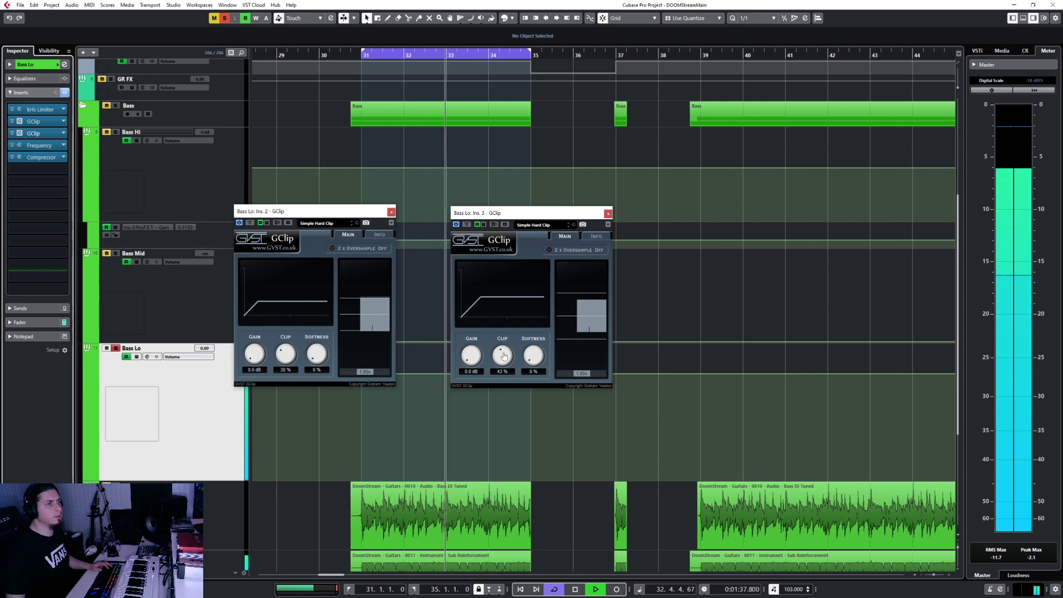
pyautogui.press('space')
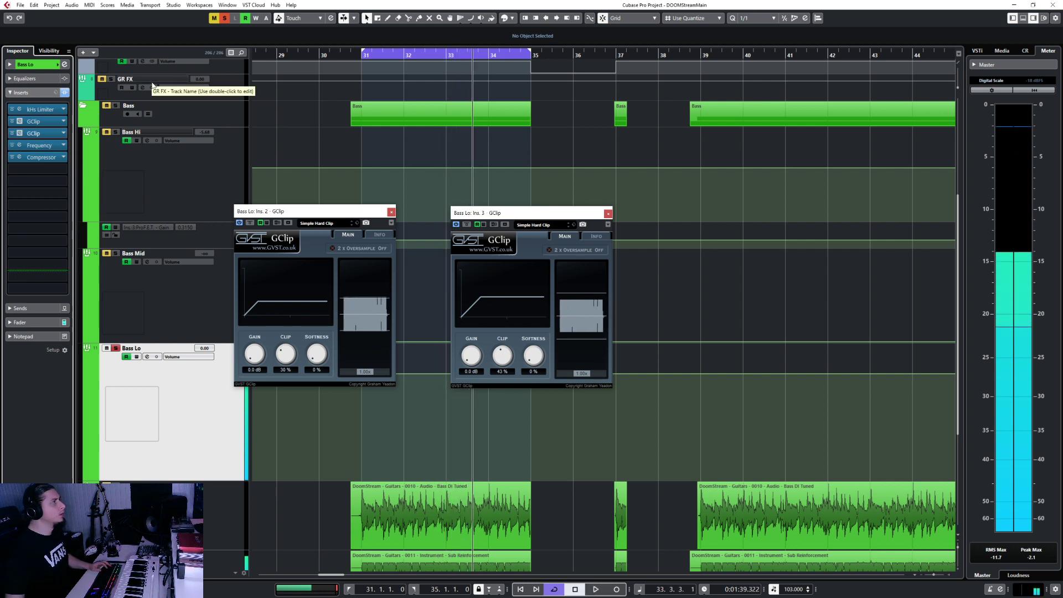
# Remove the second GClip from the Bass Lo inserts and discard its changes.
pyautogui.click(63, 136)
pyautogui.click(61, 145)
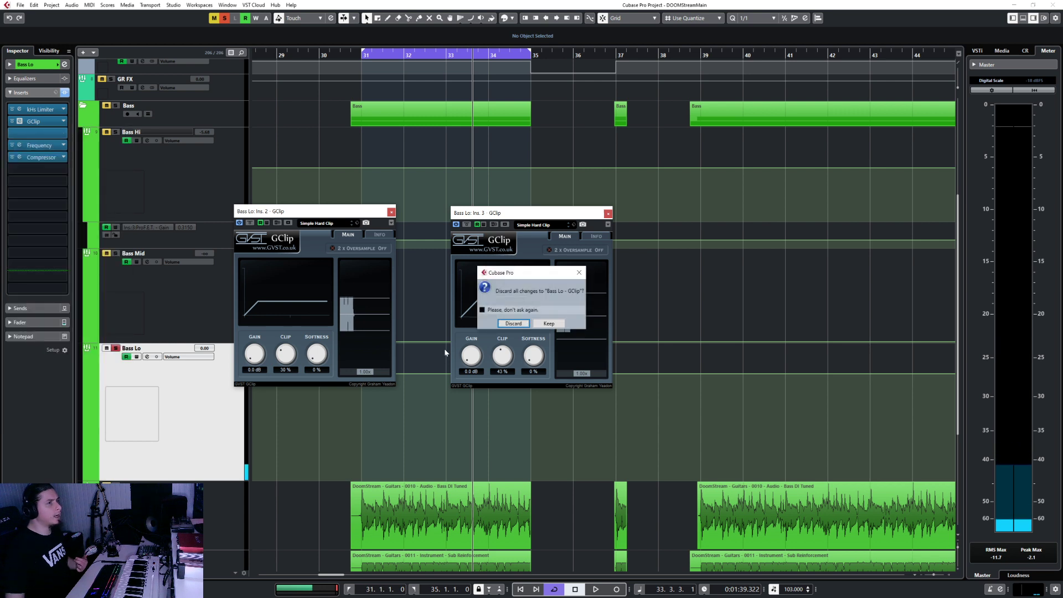
pyautogui.click(528, 325)
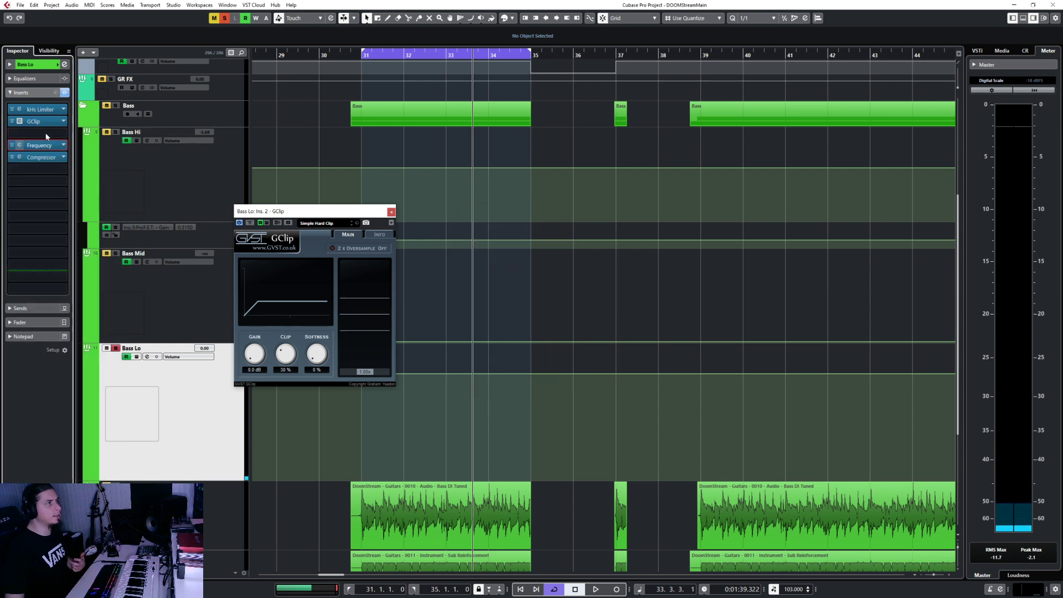
# Move Frequency directly after the remaining GClip on Bass Lo and set its output level to 0 dB.
pyautogui.moveTo(46, 137); pyautogui.dragTo(47, 138)
pyautogui.click(19, 133)
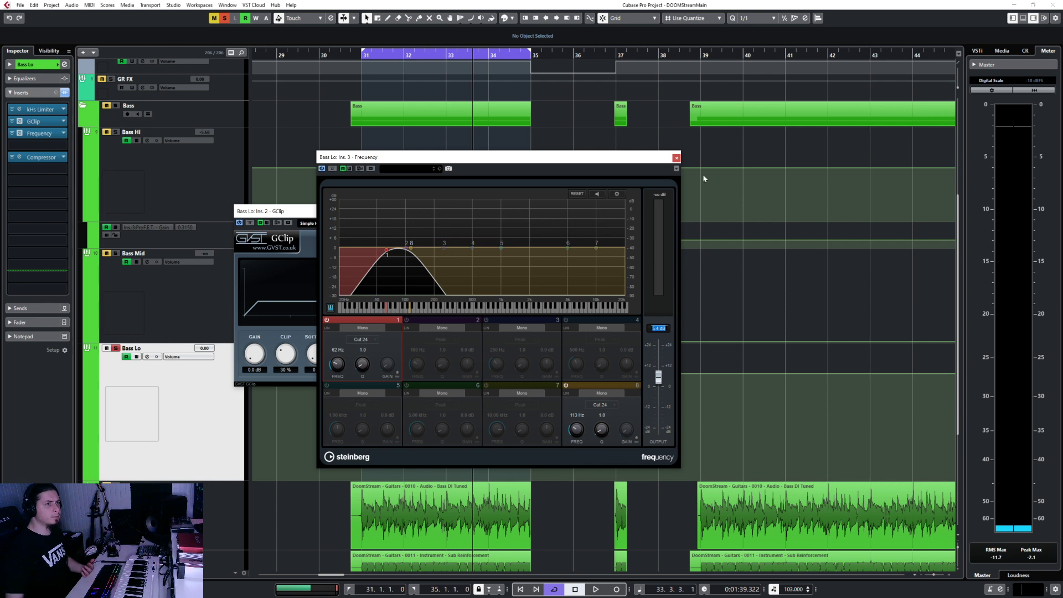
pyautogui.write('0')
pyautogui.press('Return')
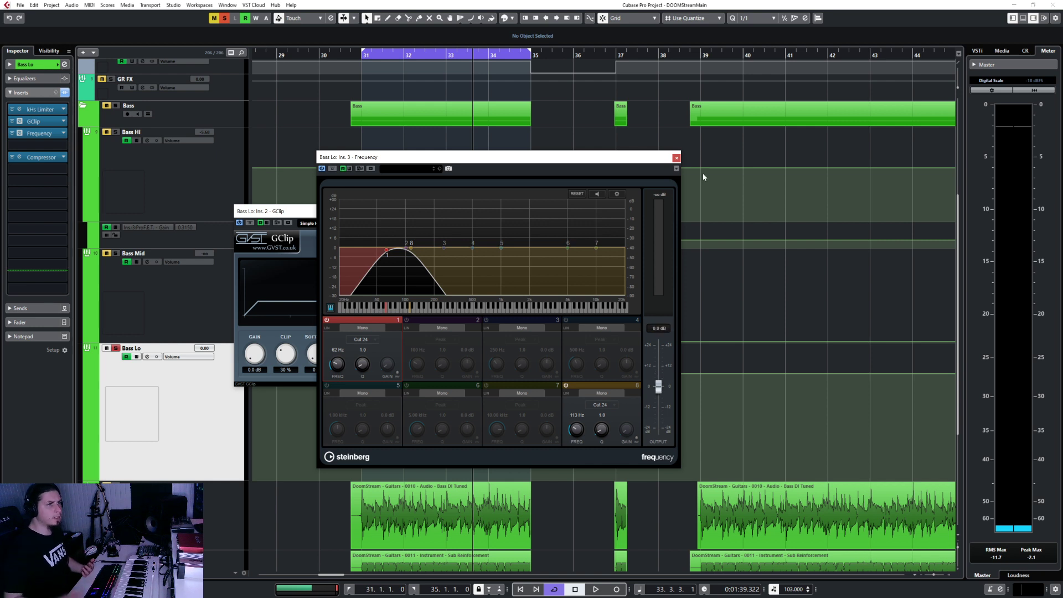
pyautogui.click(676, 158)
# Add a kHs Limiter between Frequency and the Compressor on Bass Lo.
pyautogui.click(63, 145)
pyautogui.write('limiter')
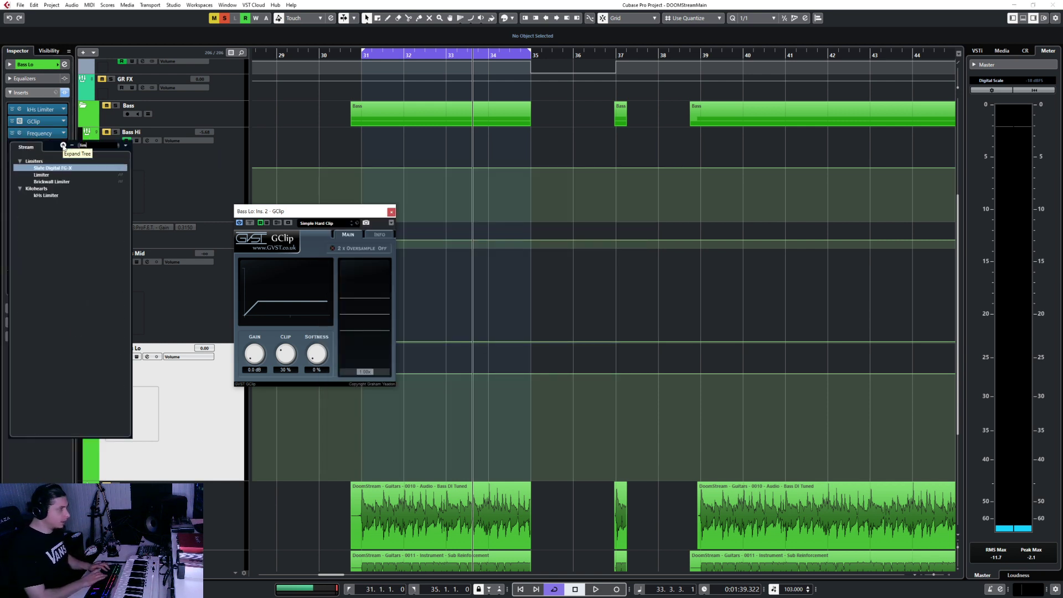
pyautogui.click(46, 196)
# While looping from bar 31, raise the new limiter's In Gain and Out Gain and lower its threshold to about -13 dB.
pyautogui.click(361, 53)
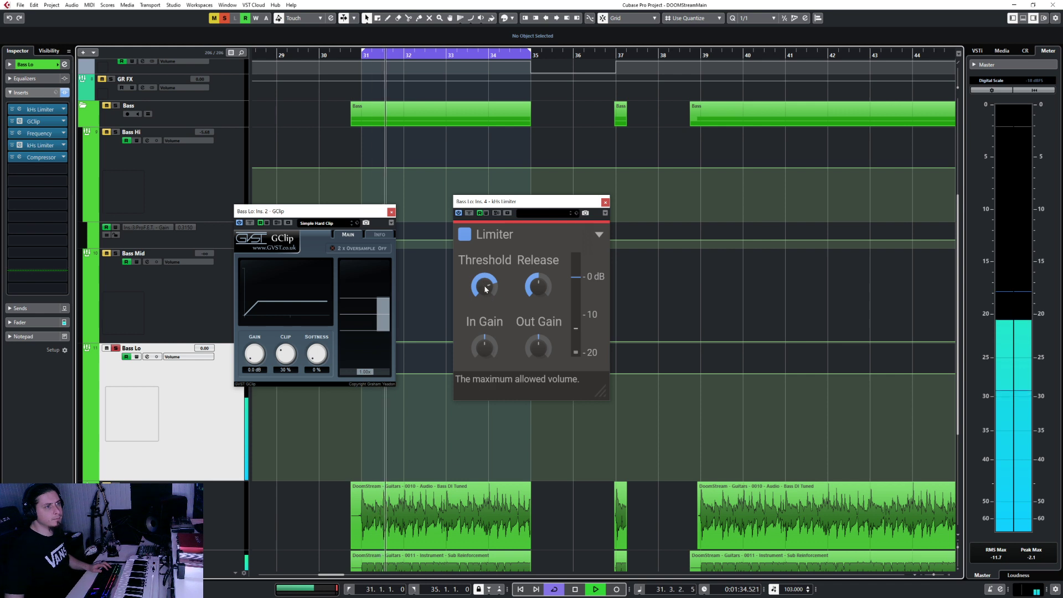
pyautogui.moveTo(538, 347); pyautogui.dragTo(485, 340)
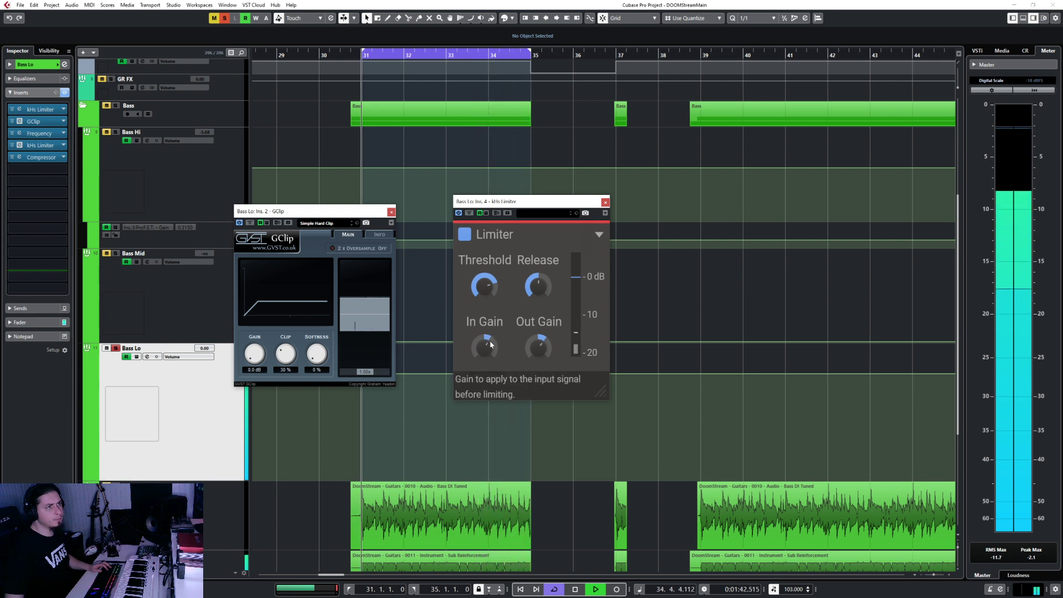
pyautogui.moveTo(537, 285)
pyautogui.mouseDown()
pyautogui.moveTo(537, 295)
pyautogui.moveTo(495, 289)
pyautogui.mouseUp()
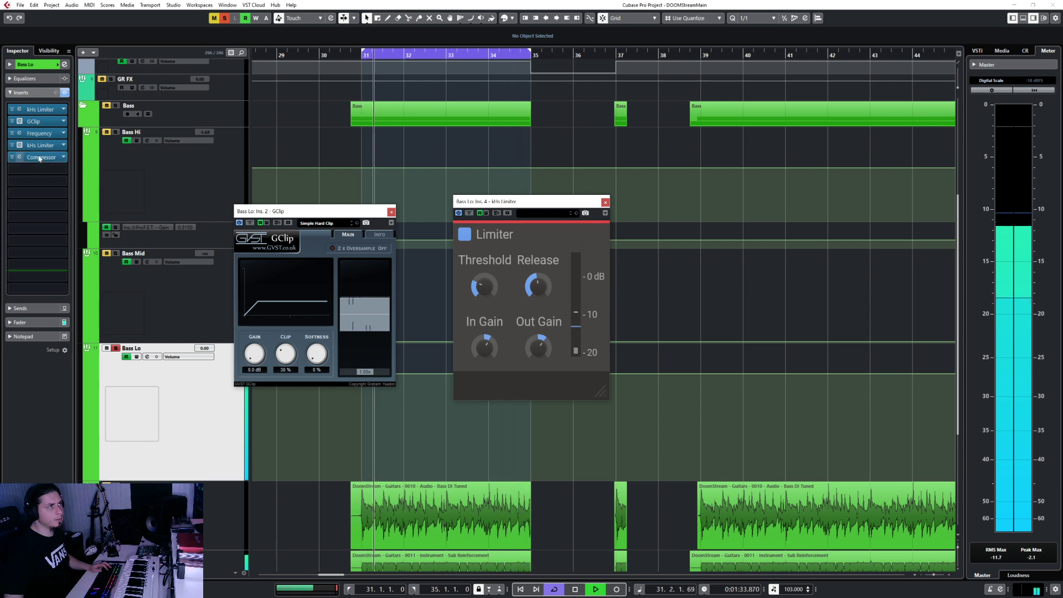
pyautogui.moveTo(48, 160)
pyautogui.mouseDown()
pyautogui.moveTo(44, 175)
pyautogui.moveTo(44, 161)
pyautogui.mouseUp()
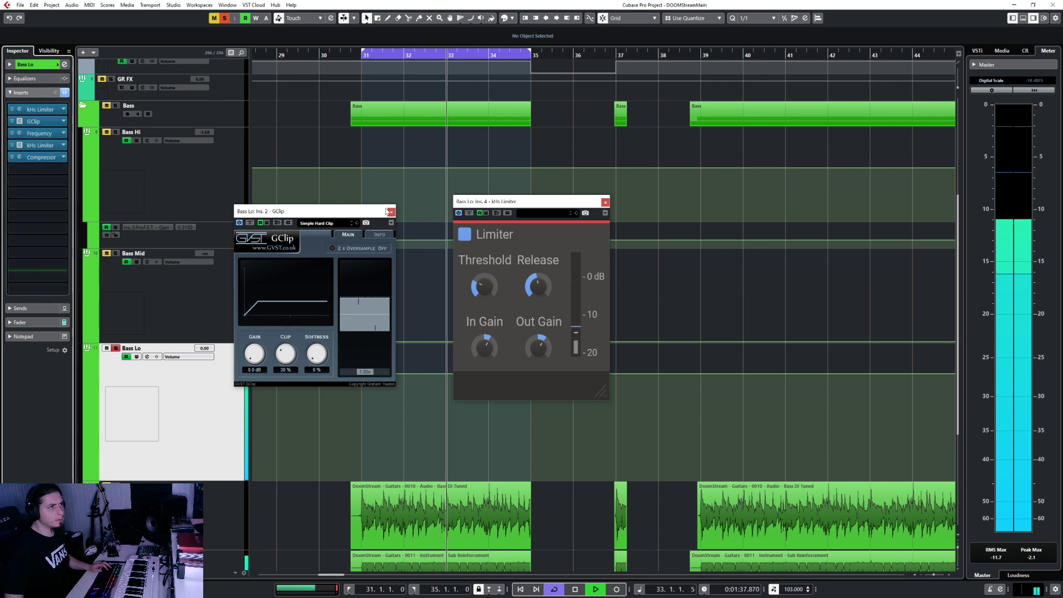
pyautogui.click(392, 212)
pyautogui.click(605, 202)
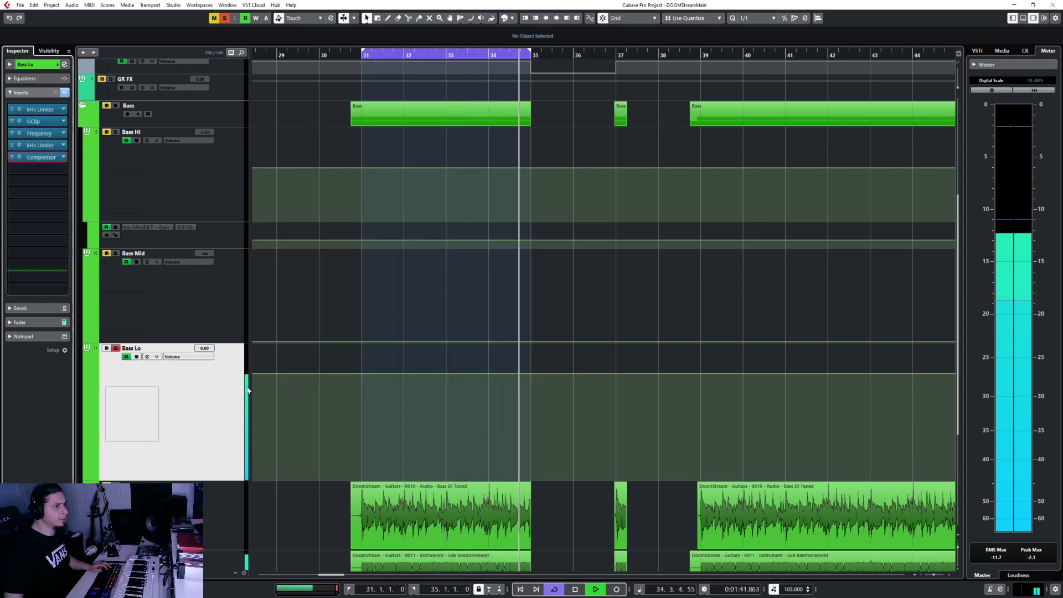
# Lower the second kHs Limiter's threshold on Bass Lo to about -16 dB during playback and stop the loop.
pyautogui.click(20, 145)
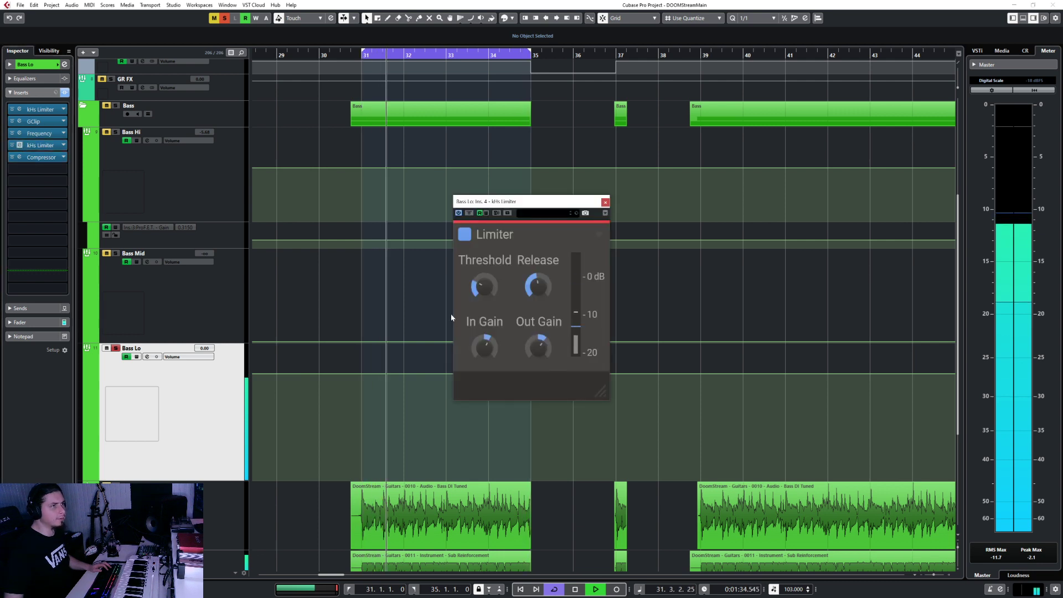
pyautogui.moveTo(484, 286); pyautogui.dragTo(484, 292)
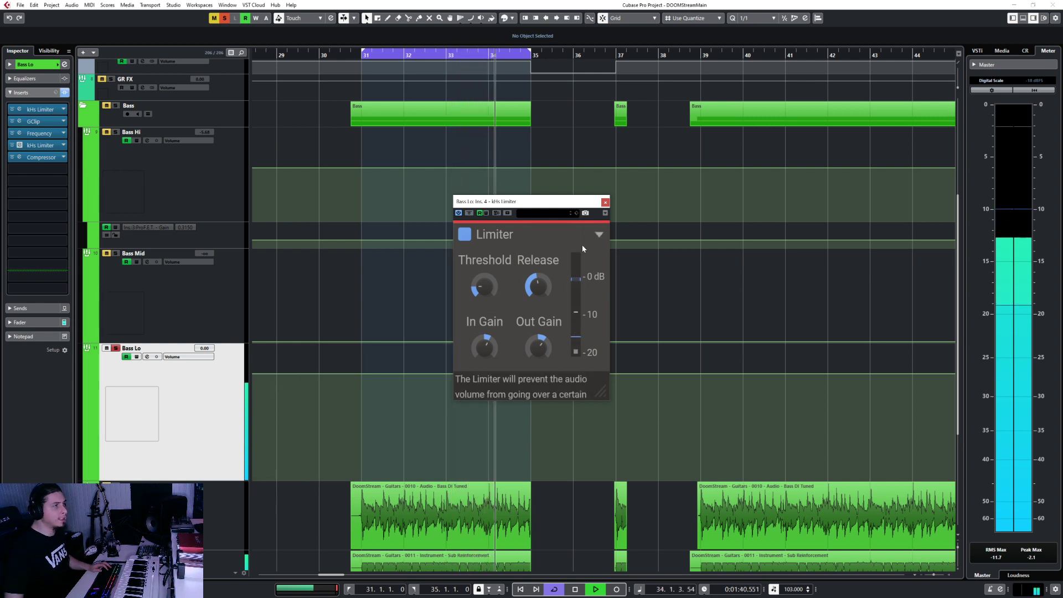
pyautogui.click(605, 201)
pyautogui.press('space')
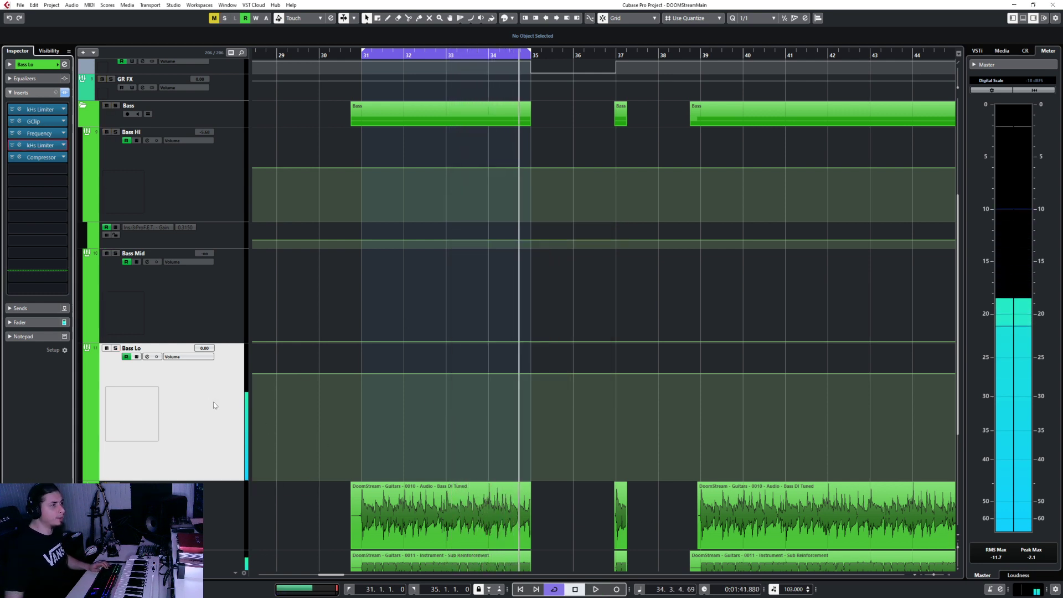
# Collapse the Bass folder, solo the master, bass, rhythm guitar and drum groups, and play them from bar 30.
pyautogui.scroll(3, 350, 311)
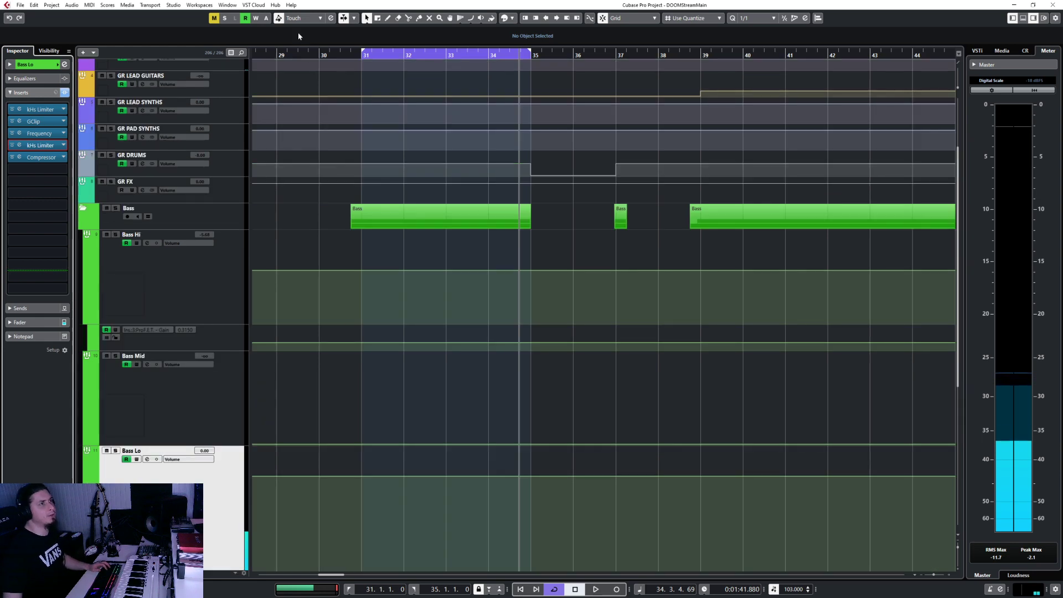
pyautogui.click(322, 54)
pyautogui.scroll(3, 321, 309)
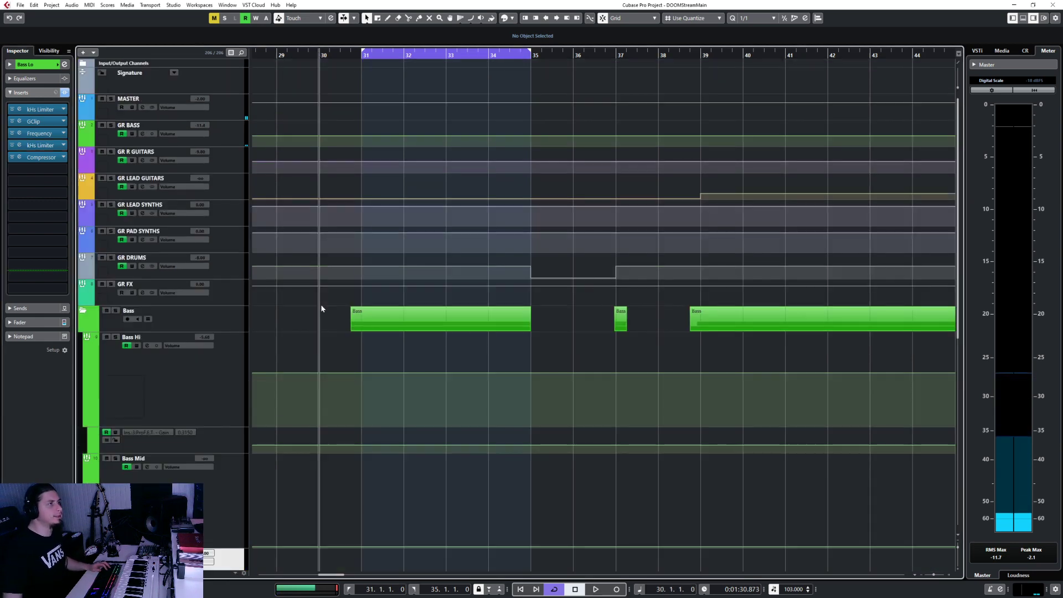
pyautogui.click(84, 312)
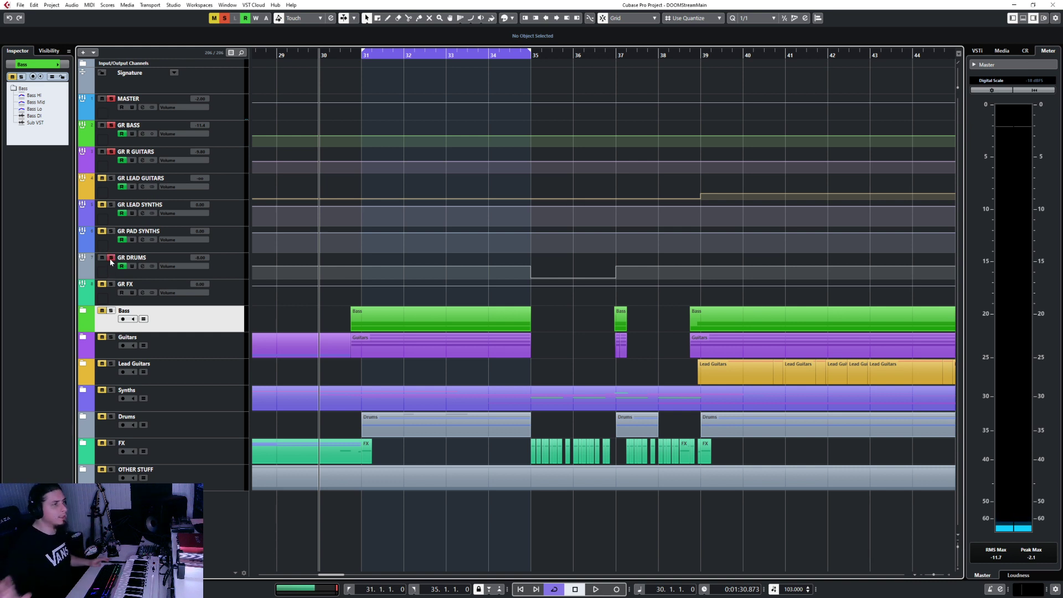
pyautogui.press('space')
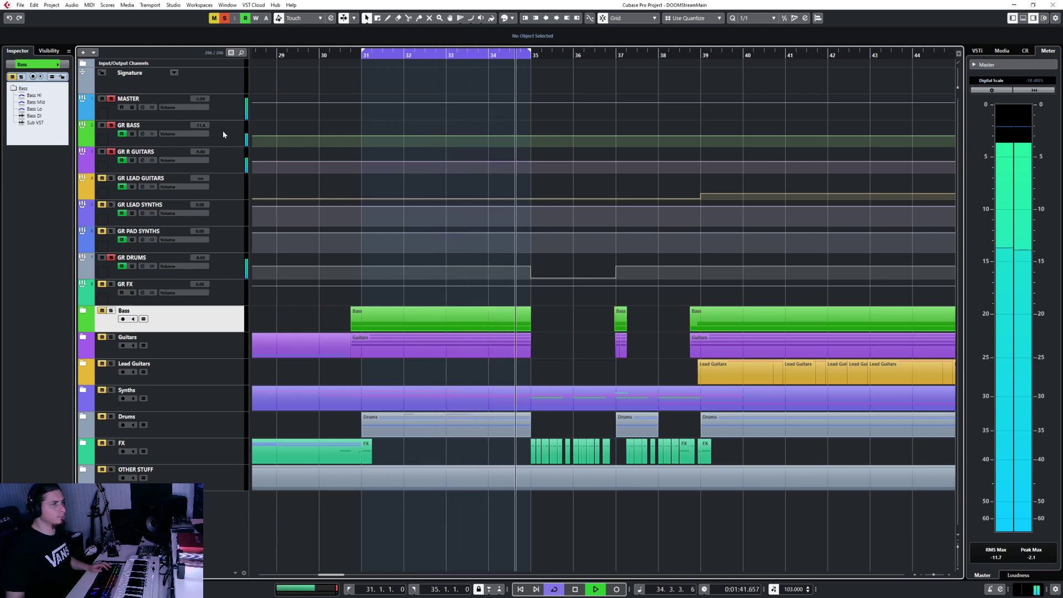
# Turn off looping, take the rhythm guitar group out of solo, and play the bass and drum groups from bar 31.
pyautogui.click(553, 589)
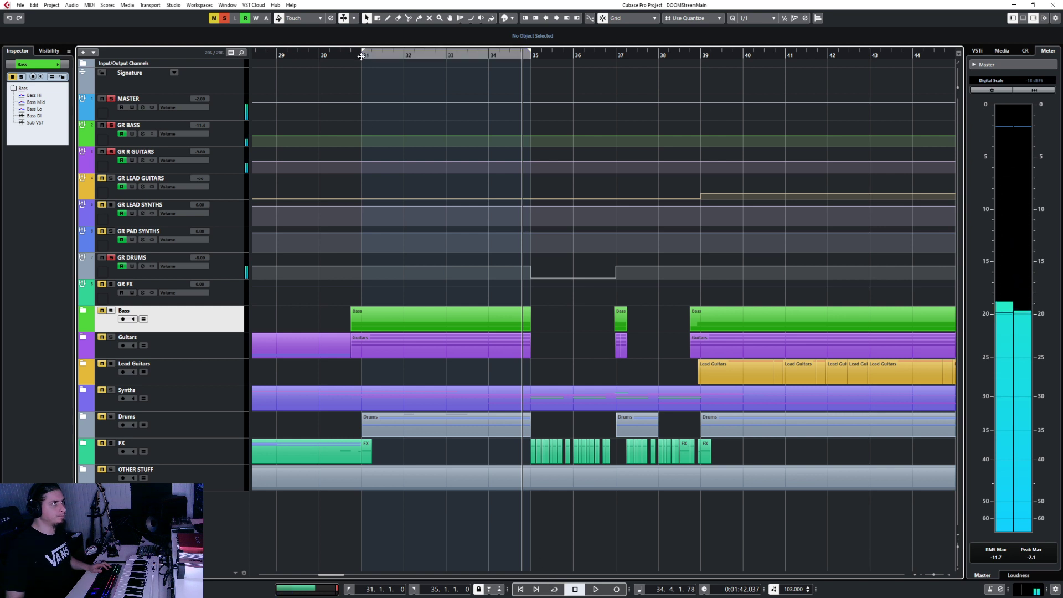
pyautogui.click(361, 56)
pyautogui.click(219, 141)
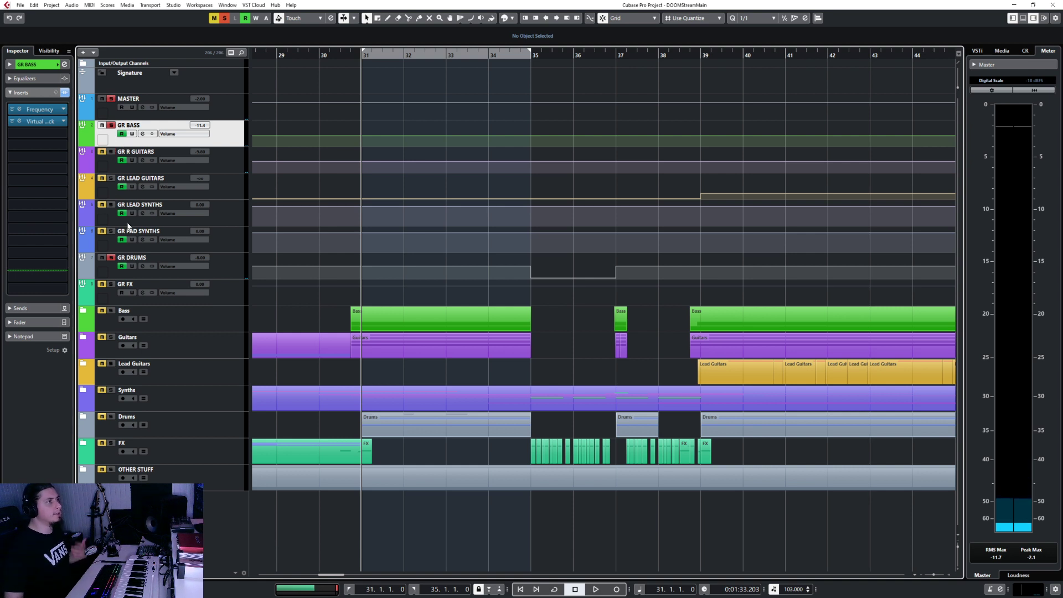
pyautogui.press('space')
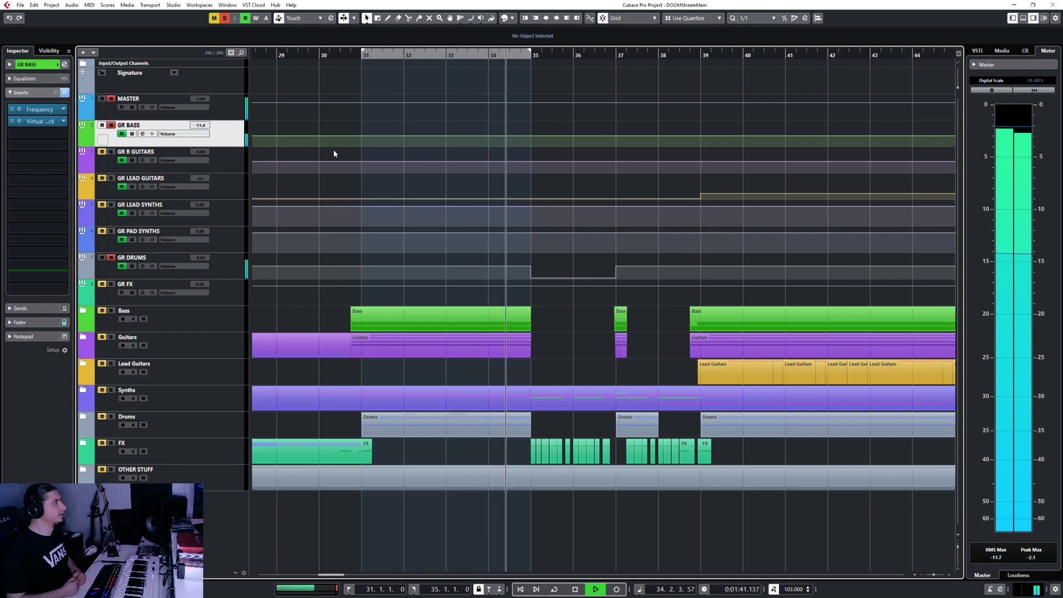
# Stop playback, clear all the solos, and play the full mix to hear the bass in context.
pyautogui.press('space')
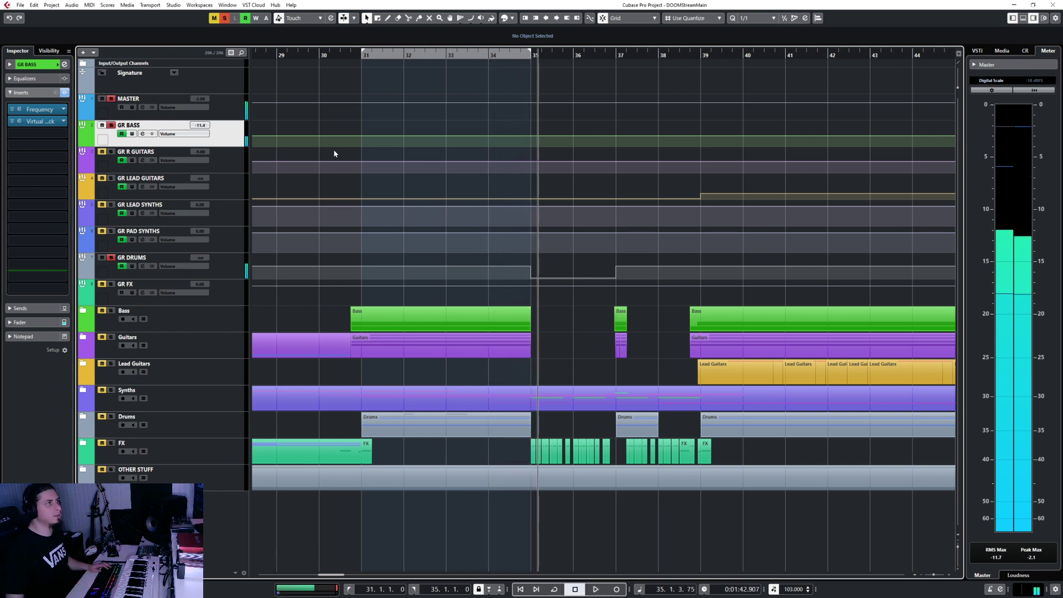
pyautogui.click(111, 258)
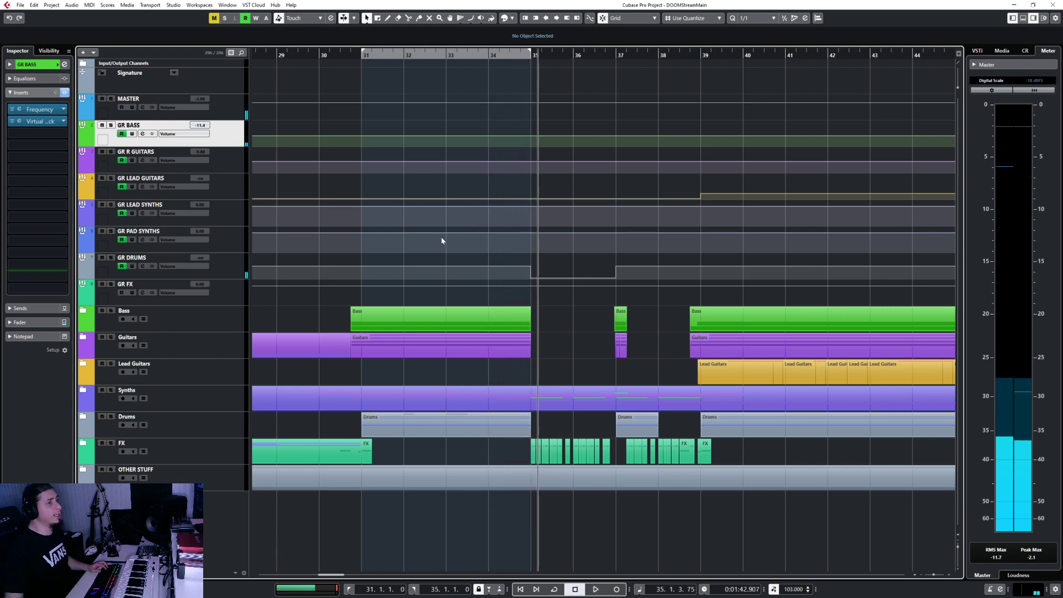
pyautogui.click(479, 54)
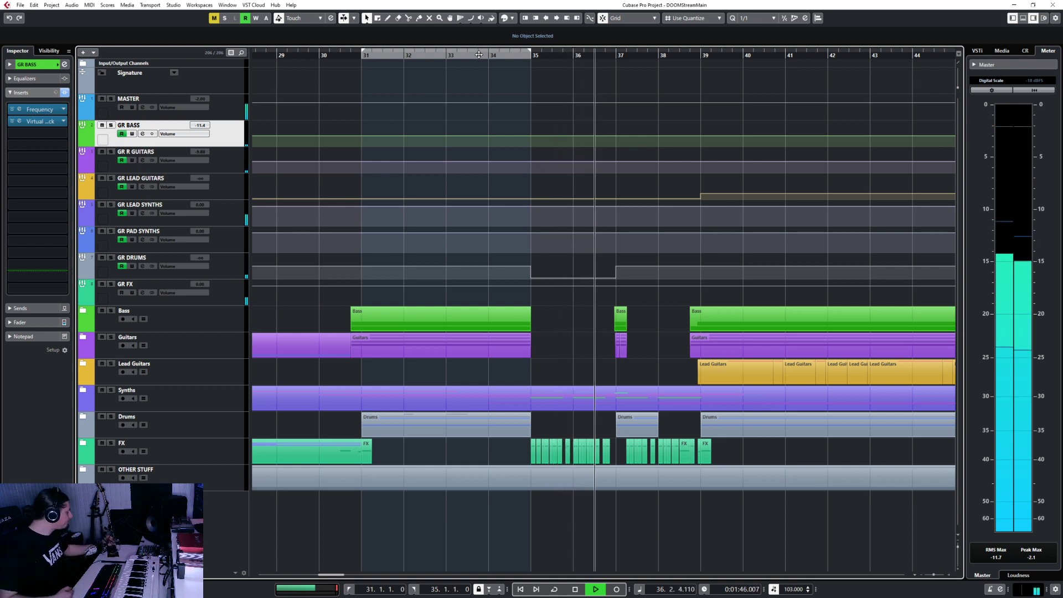
# Check the Lead Riff Gtr track inside the Lead Guitars folder, stop playback, collapse the folder and view the wider arrangement.
pyautogui.click(83, 364)
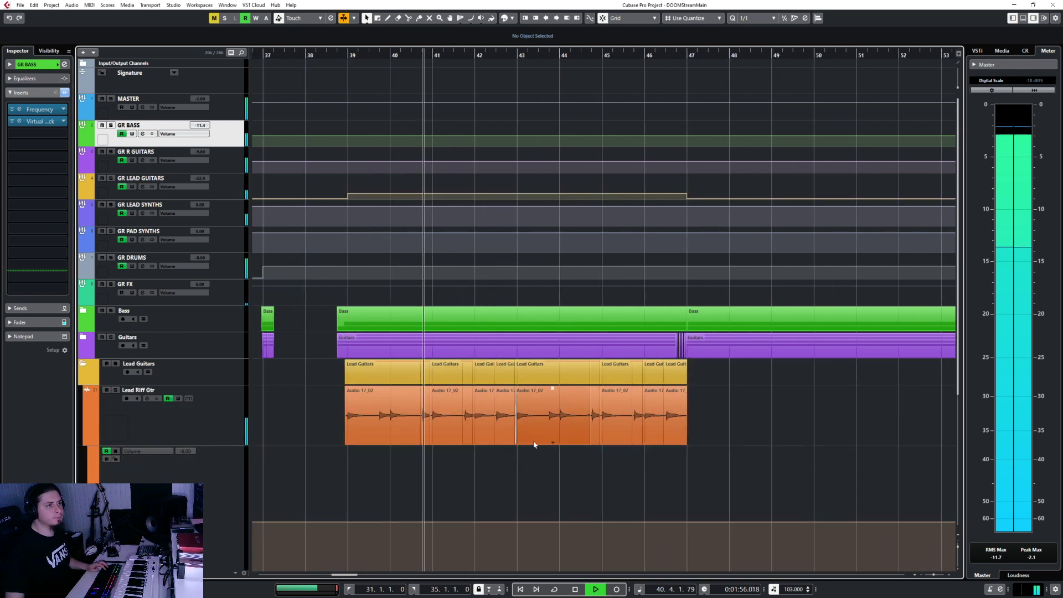
pyautogui.press('space')
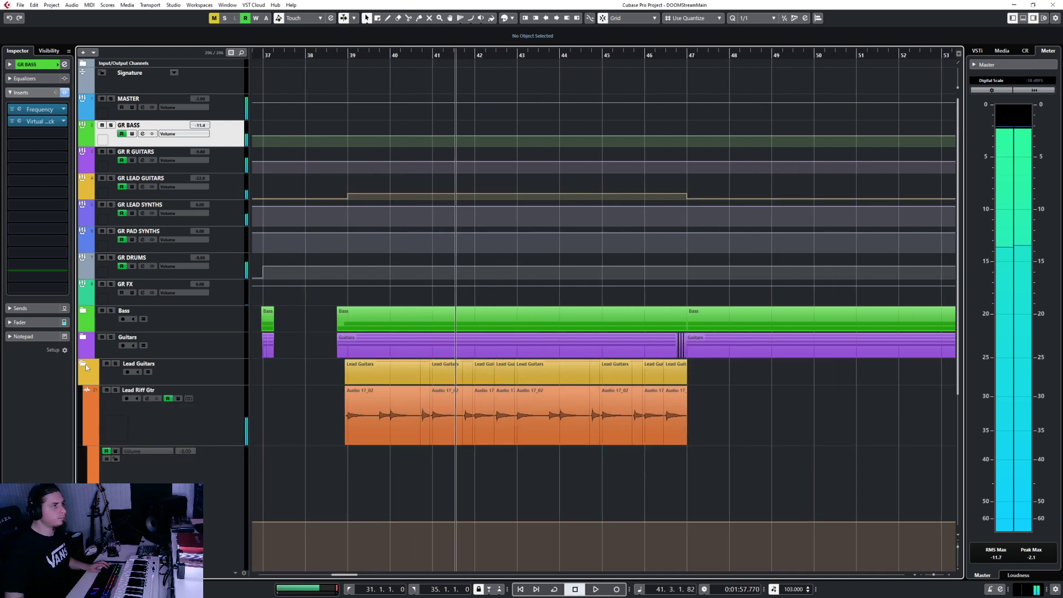
pyautogui.click(83, 365)
pyautogui.press('g')
pyautogui.press('g')
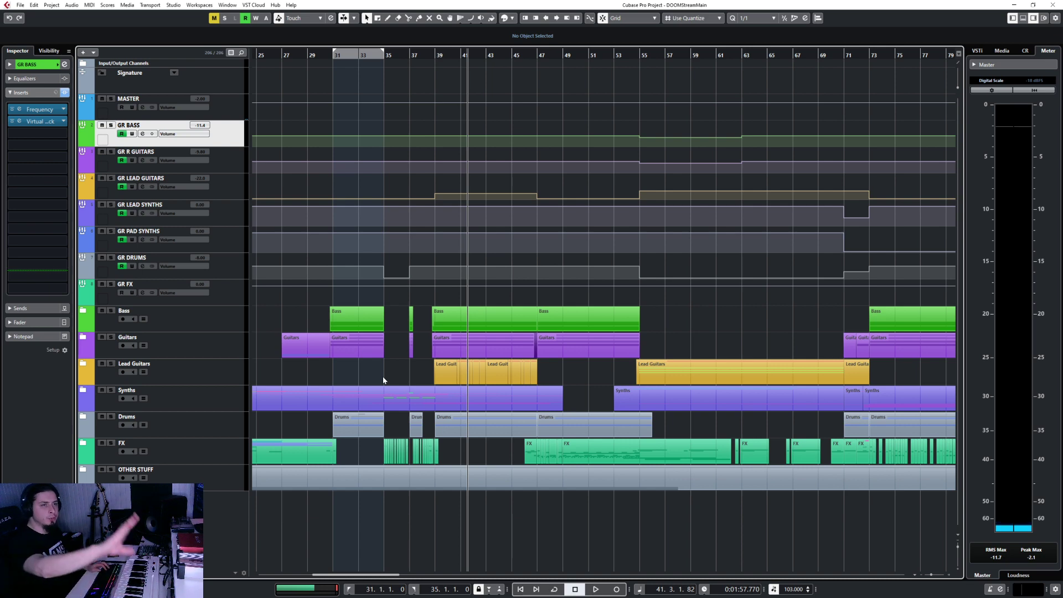
pyautogui.hscroll(-5, 384, 380)
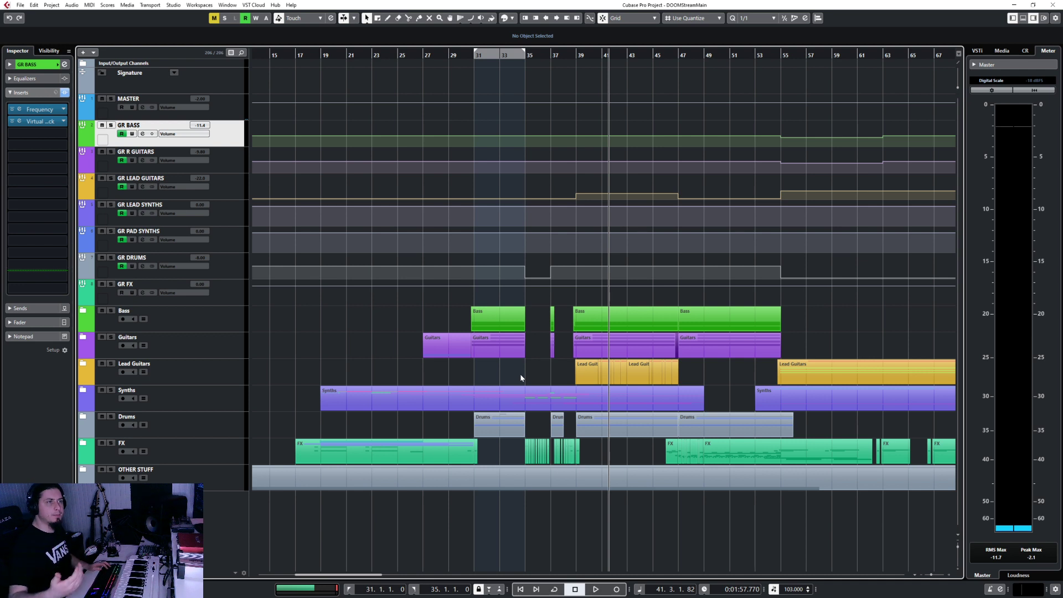
# Resume playback and examine the rhythm guitar clips in the Guitars folder around the gaps before bar 47, then collapse it.
pyautogui.press('space')
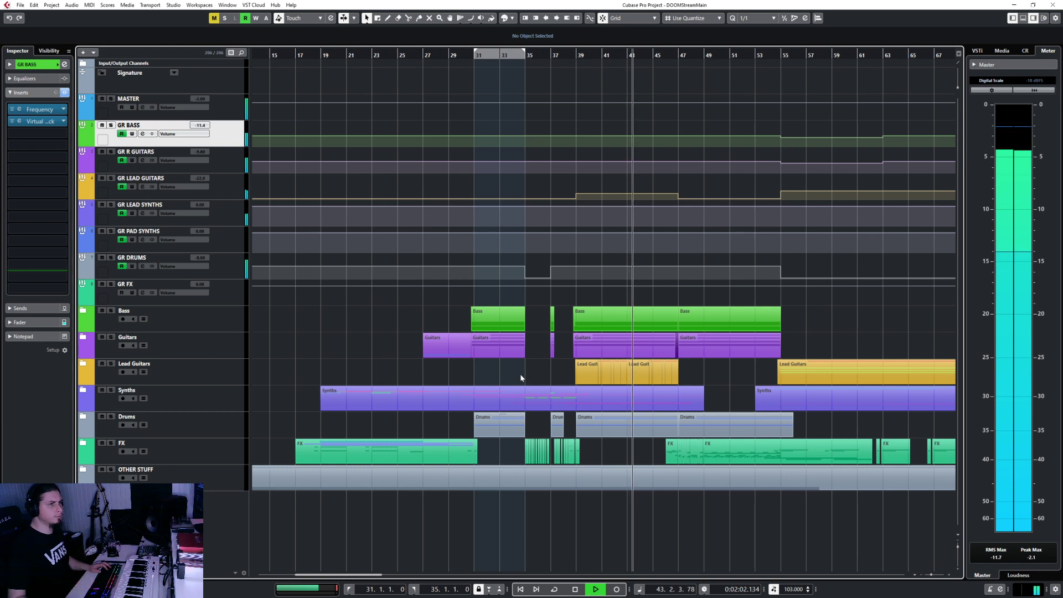
pyautogui.click(83, 339)
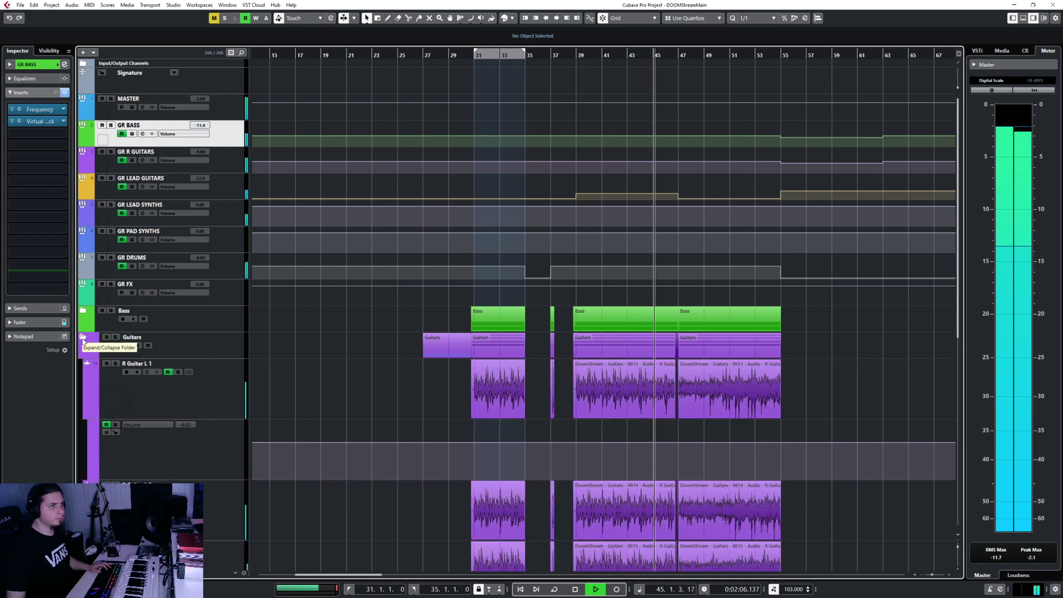
pyautogui.scroll(6, 503, 428)
pyautogui.scroll(2, 504, 430)
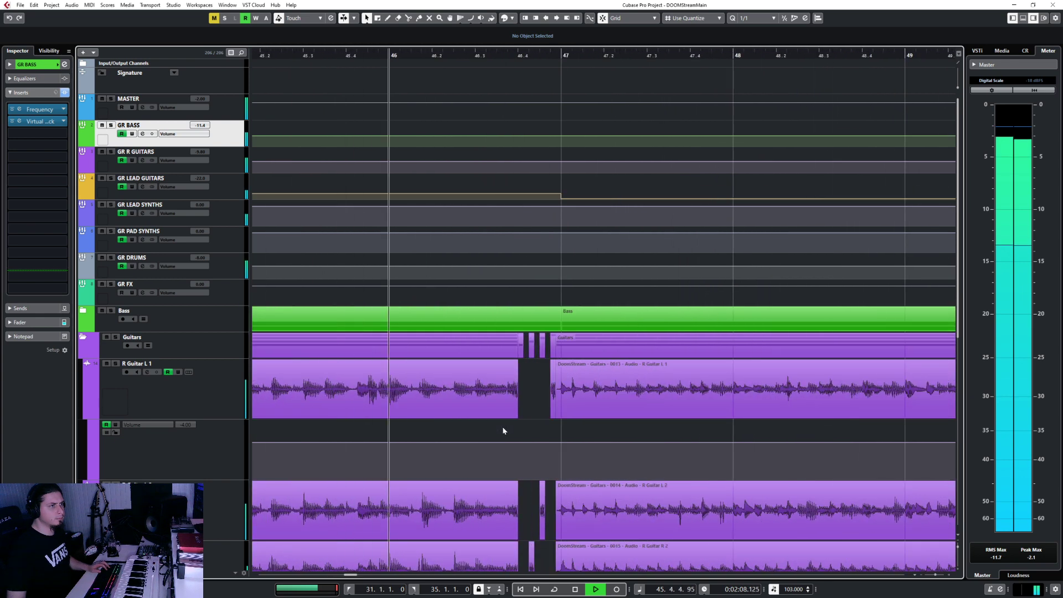
pyautogui.scroll(4, 503, 430)
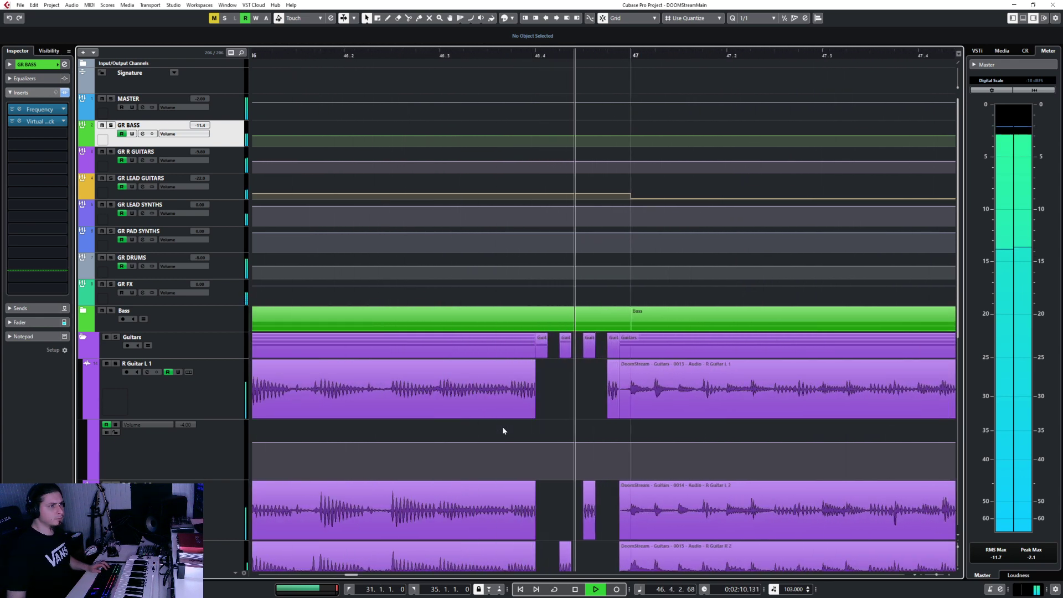
pyautogui.scroll(-5, 502, 430)
pyautogui.scroll(-1, 503, 430)
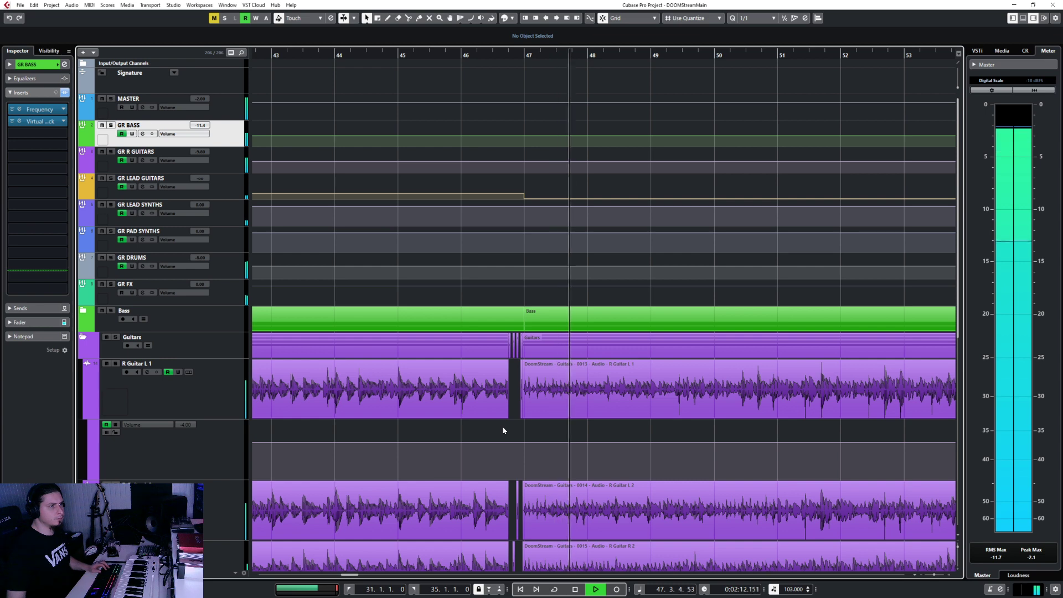
pyautogui.scroll(-4, 502, 430)
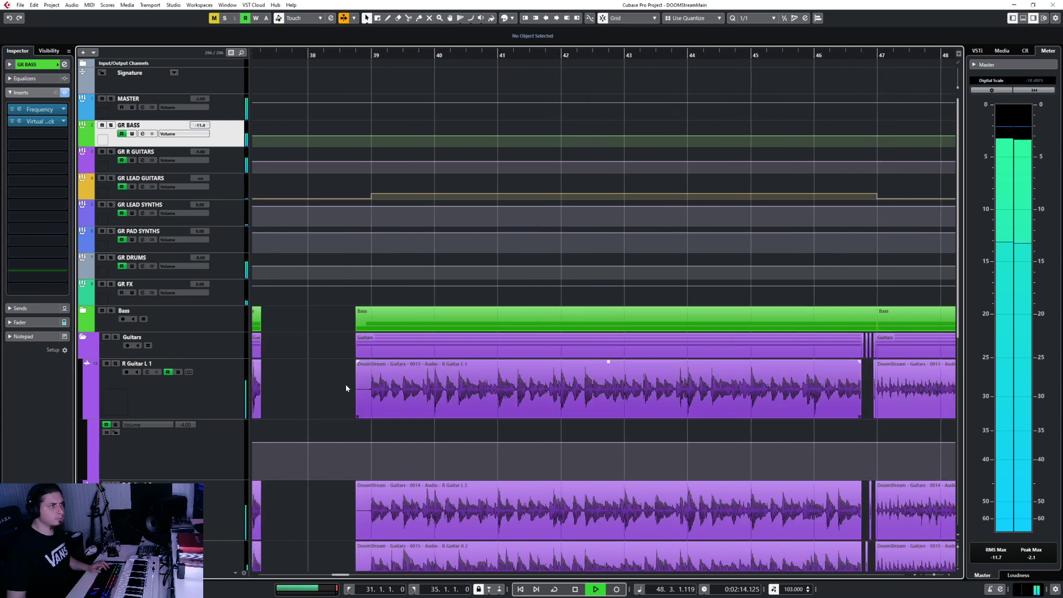
pyautogui.click(83, 340)
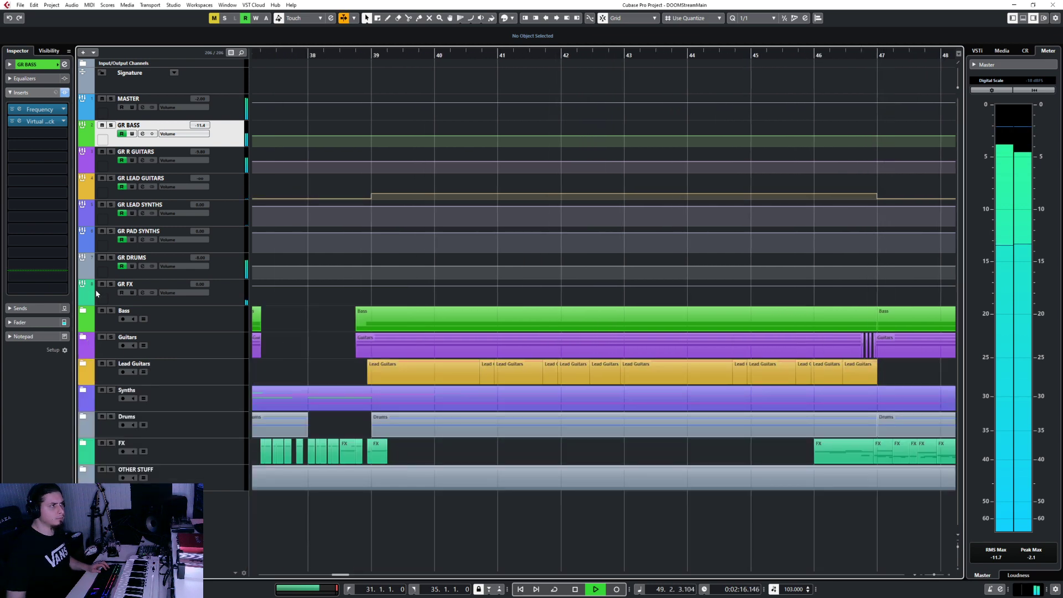
# Look over the section from bar 47 to 60 during playback, stop, inspect the FX folder's tracks and collapse it.
pyautogui.scroll(5, 582, 408)
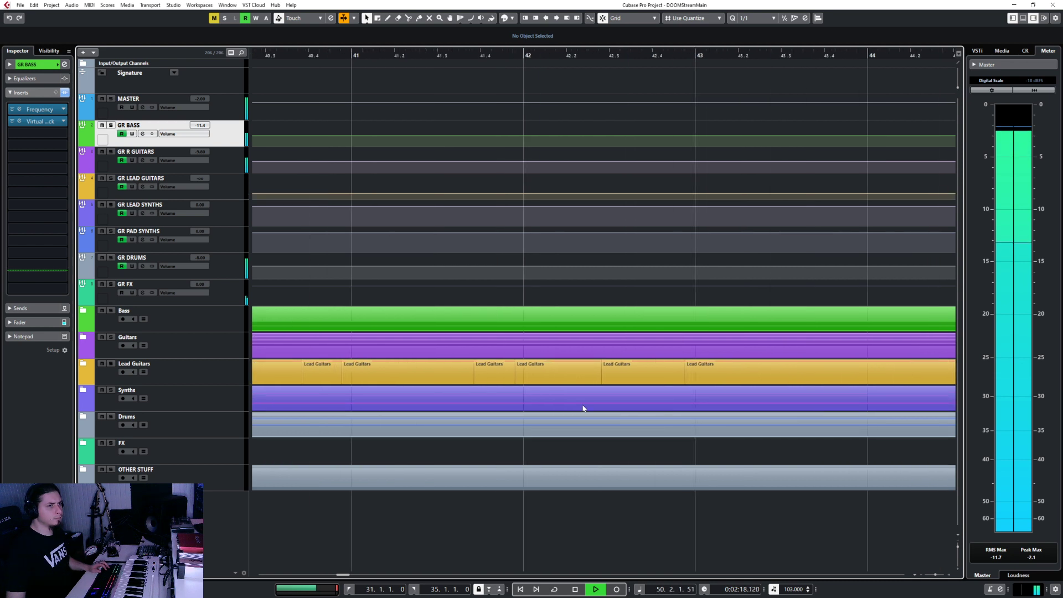
pyautogui.scroll(-6, 583, 408)
pyautogui.hscroll(4, 583, 408)
pyautogui.hscroll(4, 583, 408)
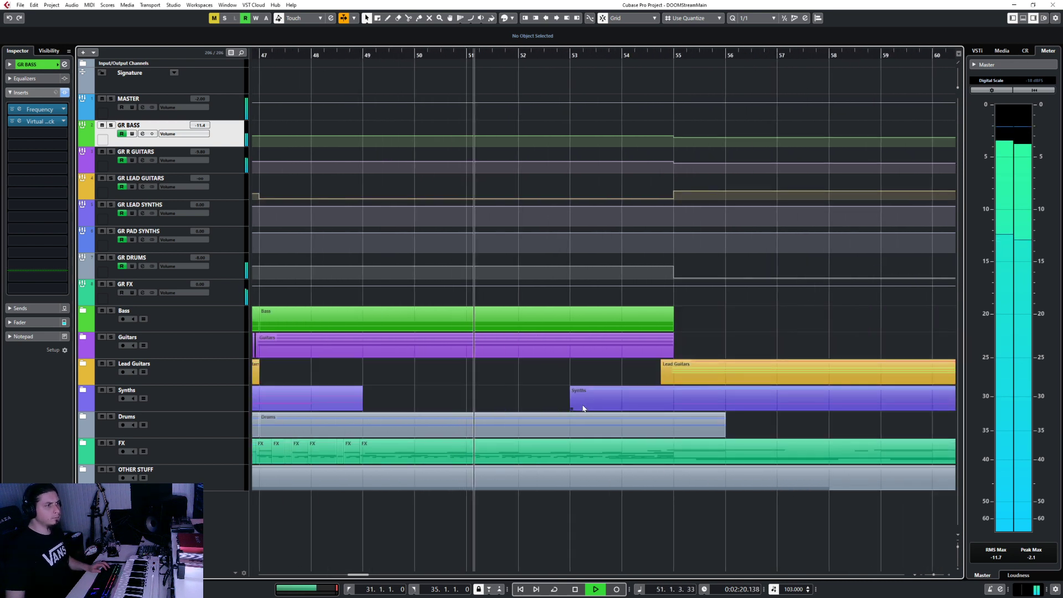
pyautogui.click(82, 443)
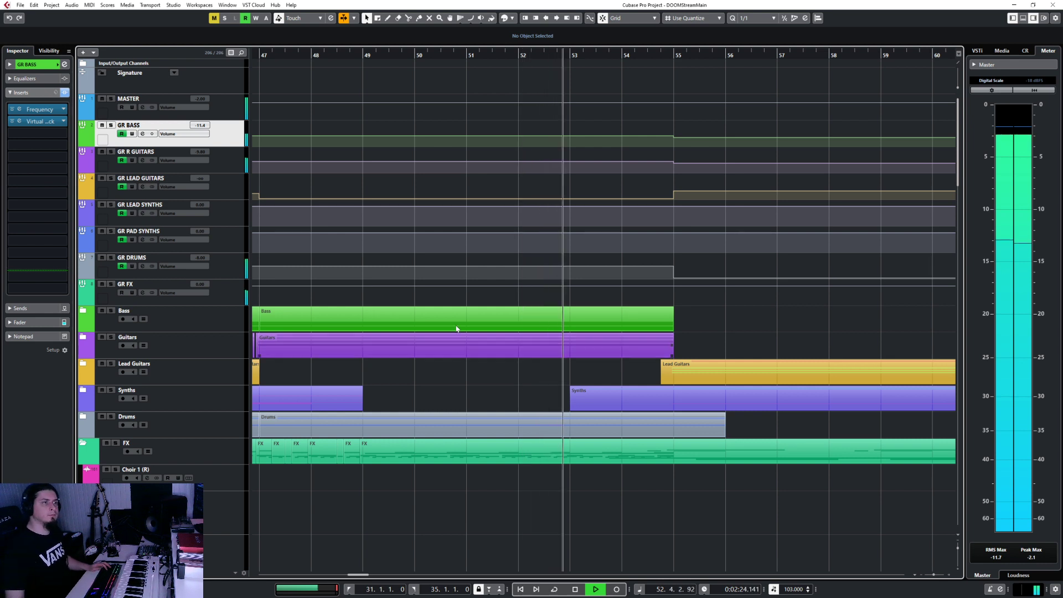
pyautogui.press('space')
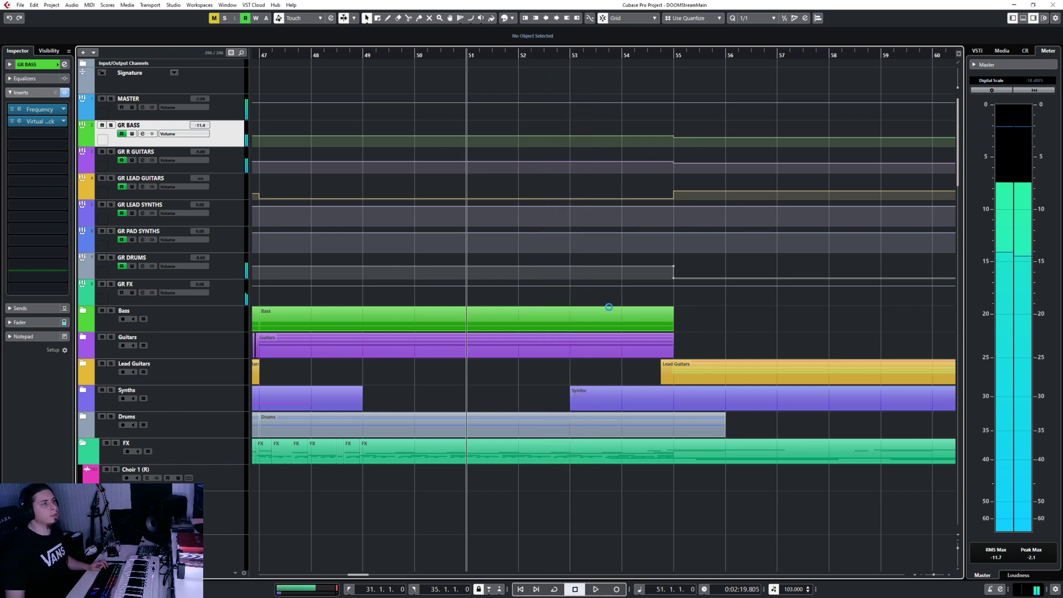
pyautogui.scroll(-10, 547, 370)
pyautogui.scroll(7, 519, 357)
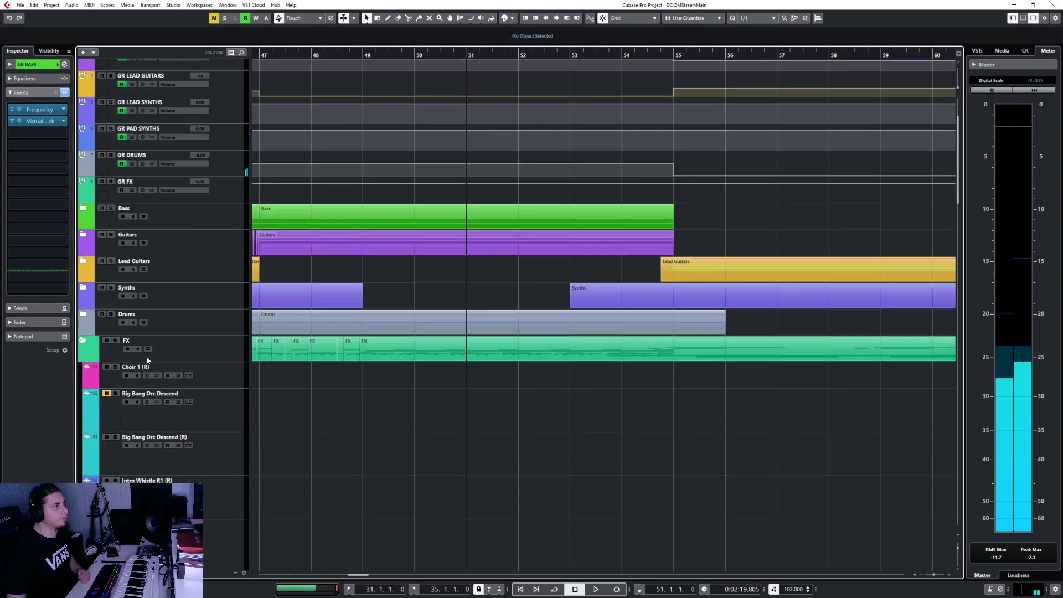
pyautogui.click(83, 341)
# Expand the Synths folder and look through the tracks inside its Lead Synths subfolder.
pyautogui.click(83, 390)
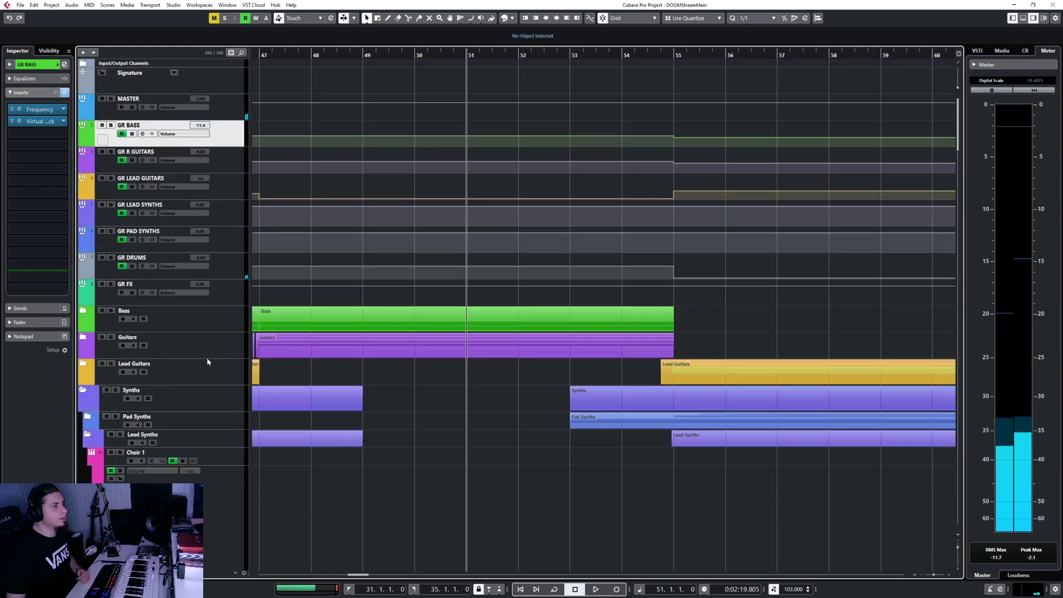
pyautogui.scroll(-10, 211, 361)
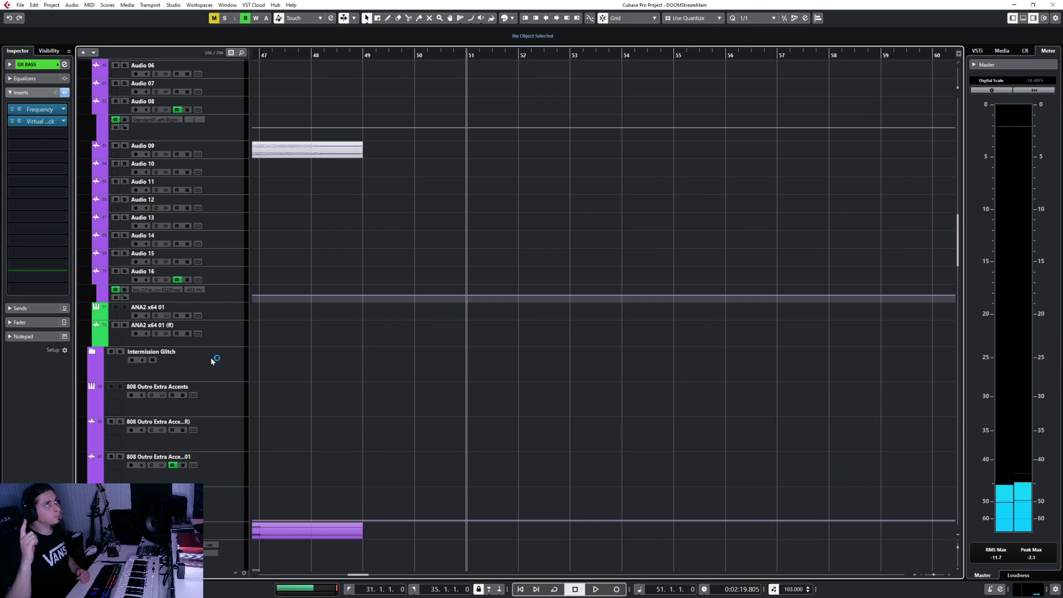
pyautogui.scroll(-10, 196, 354)
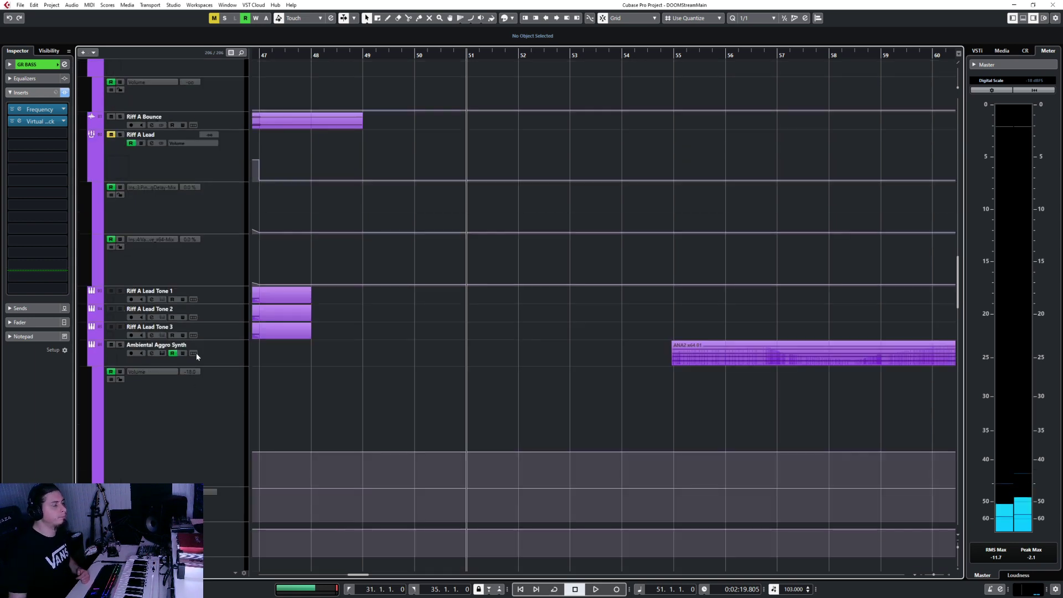
pyautogui.scroll(15, 196, 354)
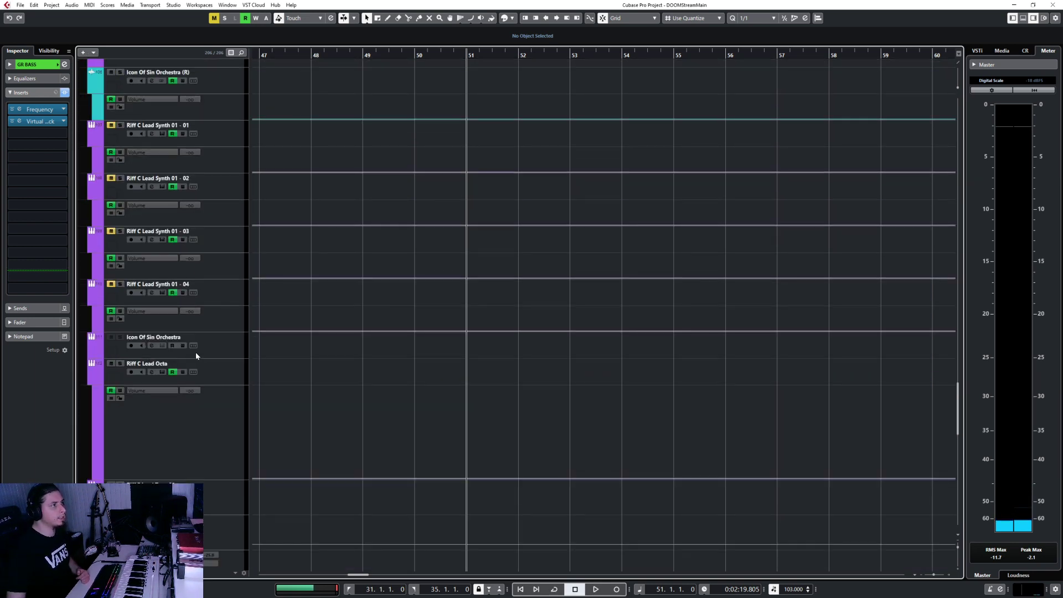
pyautogui.scroll(10, 196, 355)
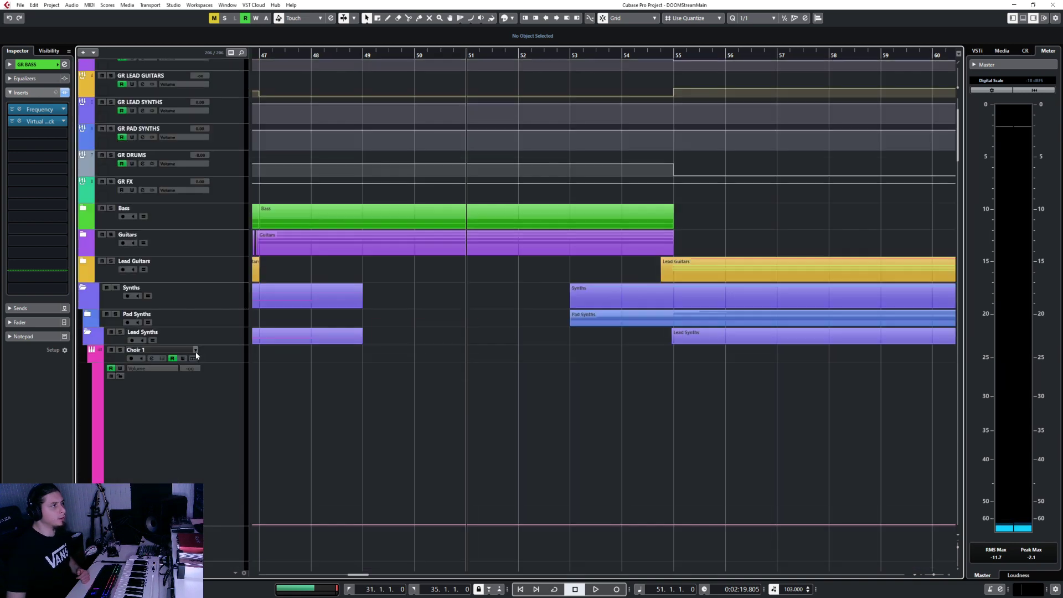
# Start adding an instrument track to the Lead Synths folder with ANA2 x64 as its instrument.
pyautogui.click(217, 343)
pyautogui.rightClick(217, 337)
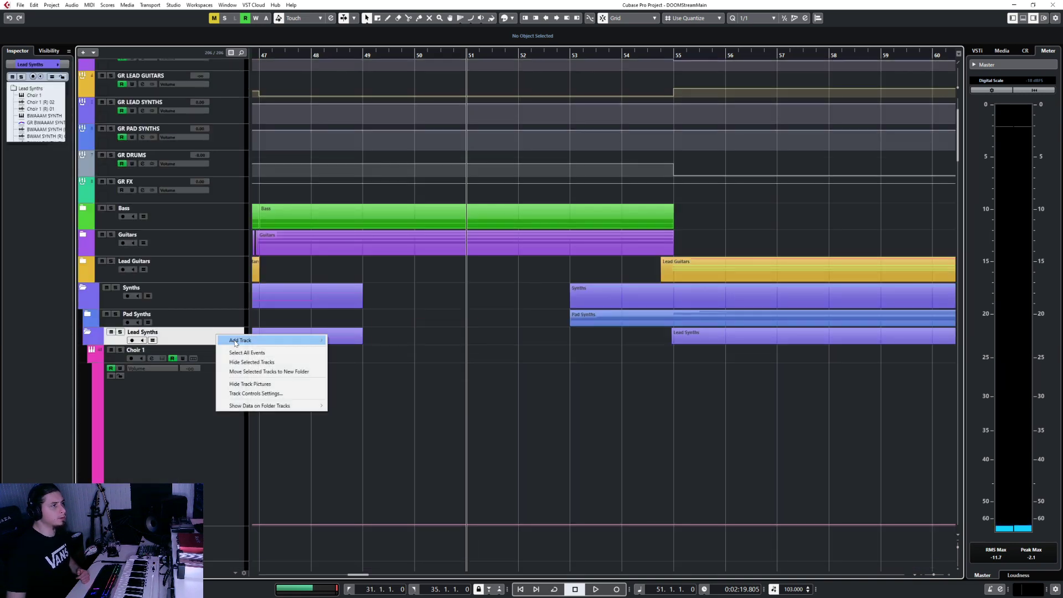
pyautogui.moveTo(232, 343)
pyautogui.click(344, 350)
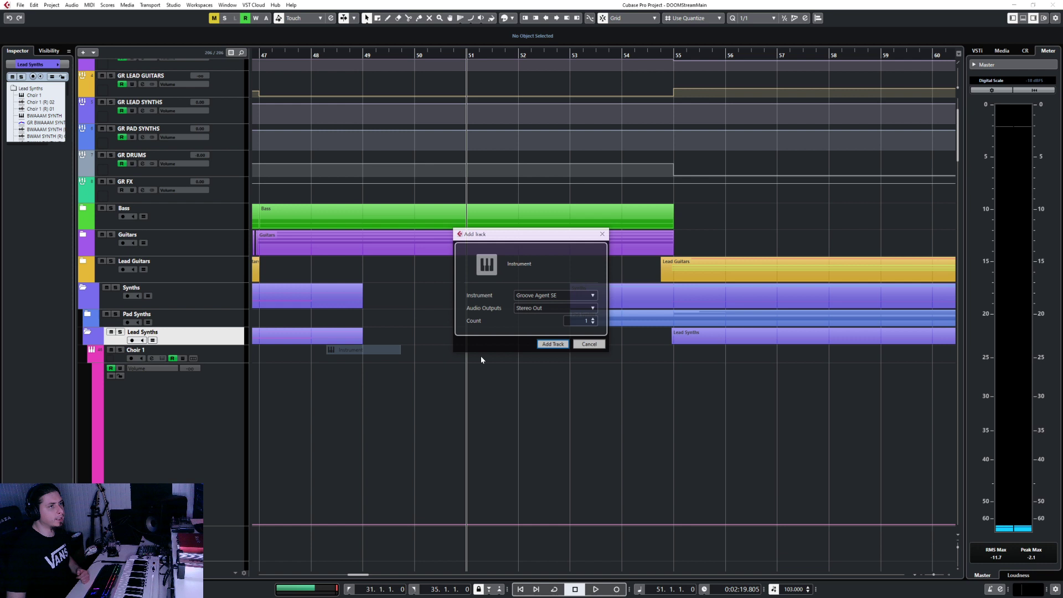
pyautogui.click(529, 296)
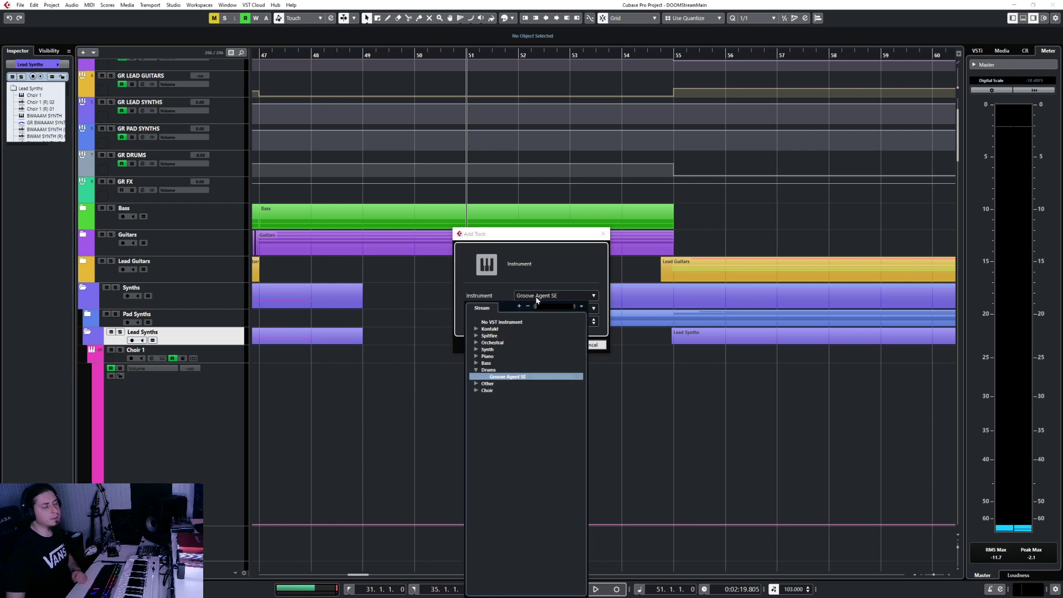
pyautogui.click(475, 371)
pyautogui.click(474, 350)
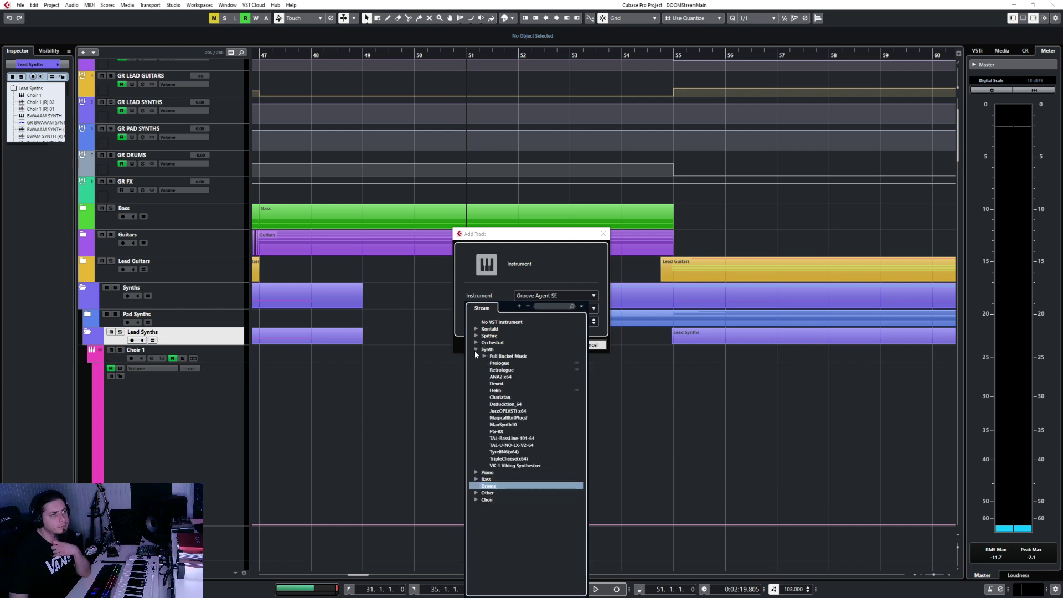
pyautogui.click(483, 356)
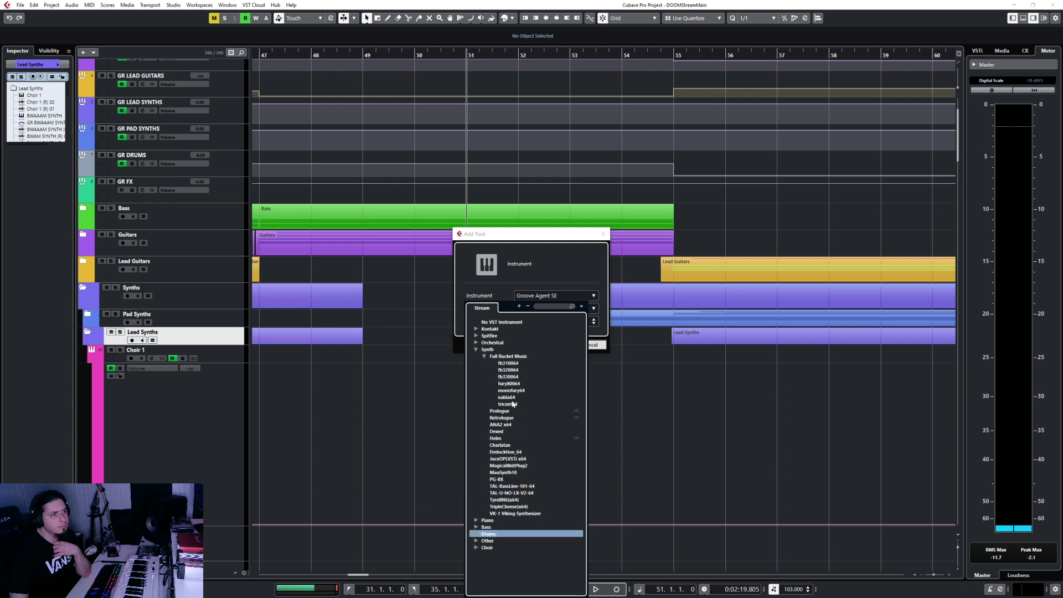
pyautogui.click(501, 424)
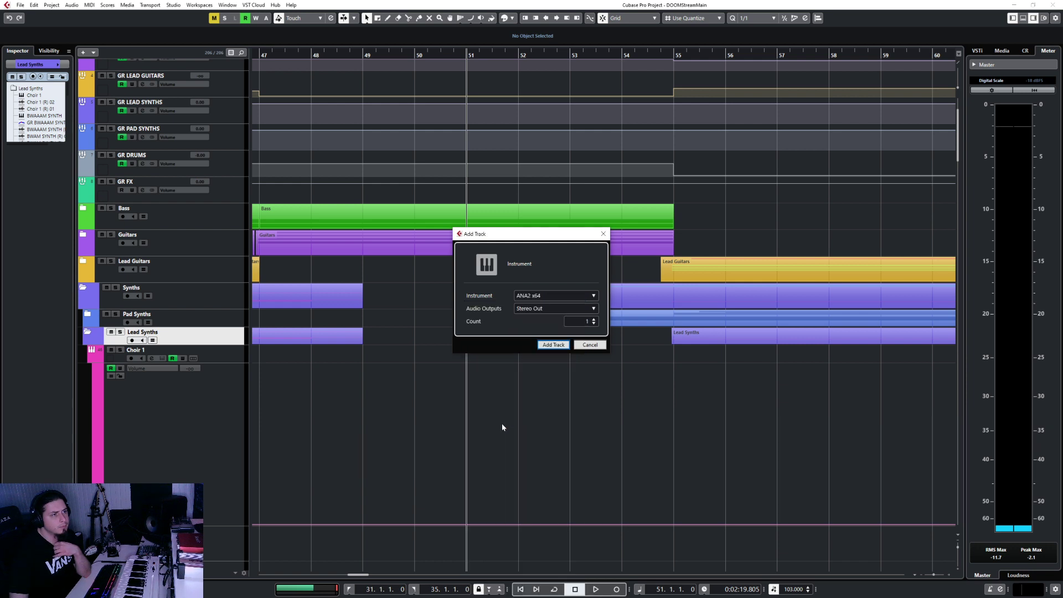
# Route the new track's audio output to GR LEAD SYNTHS, create the track and close its synth window.
pyautogui.click(543, 309)
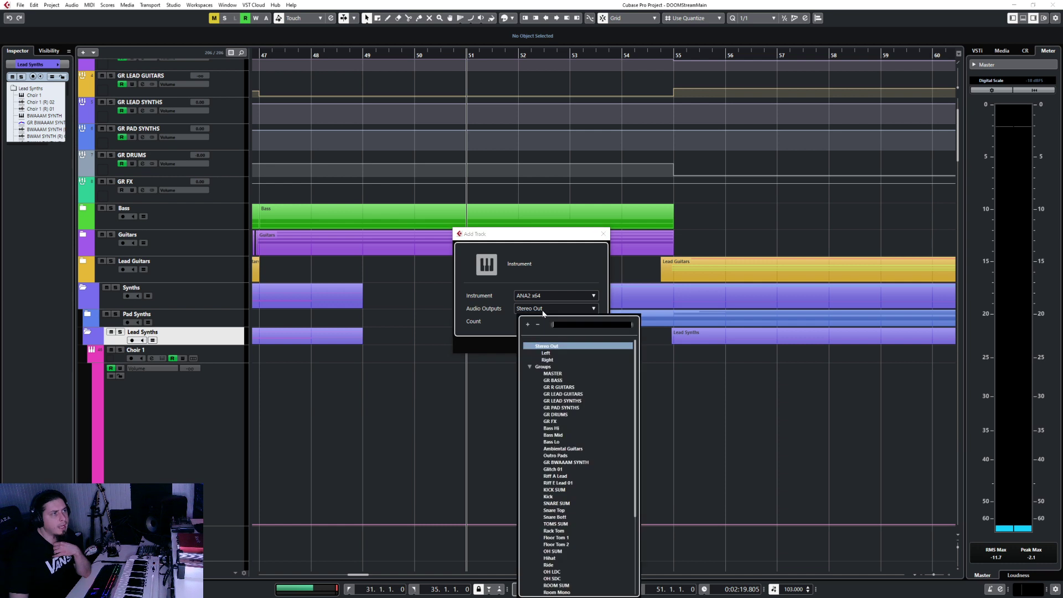
pyautogui.write('lead s')
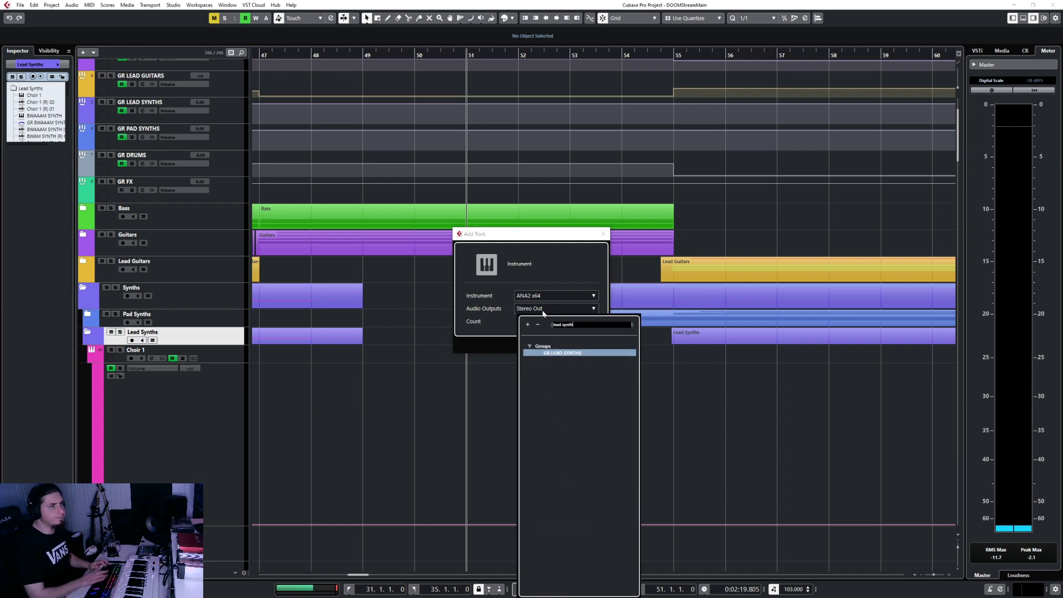
pyautogui.write('ynth')
pyautogui.press('Return')
pyautogui.click(547, 347)
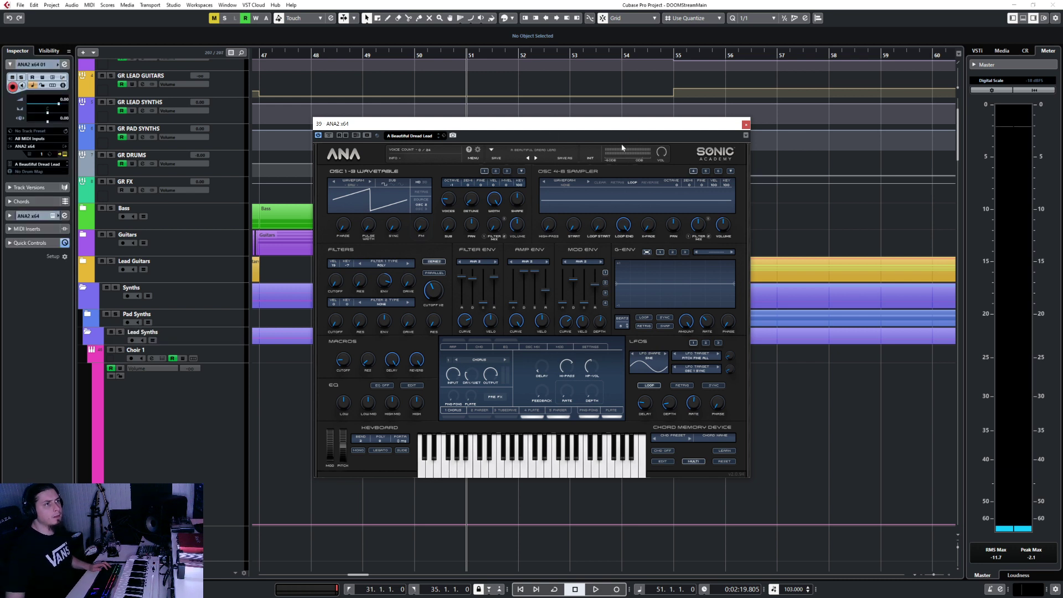
pyautogui.click(746, 124)
# Move the new ANA2 x64 01 track into the Lead Synths folder, placing it last, below the Outro Lead audio track.
pyautogui.rightClick(481, 439)
pyautogui.click(497, 434)
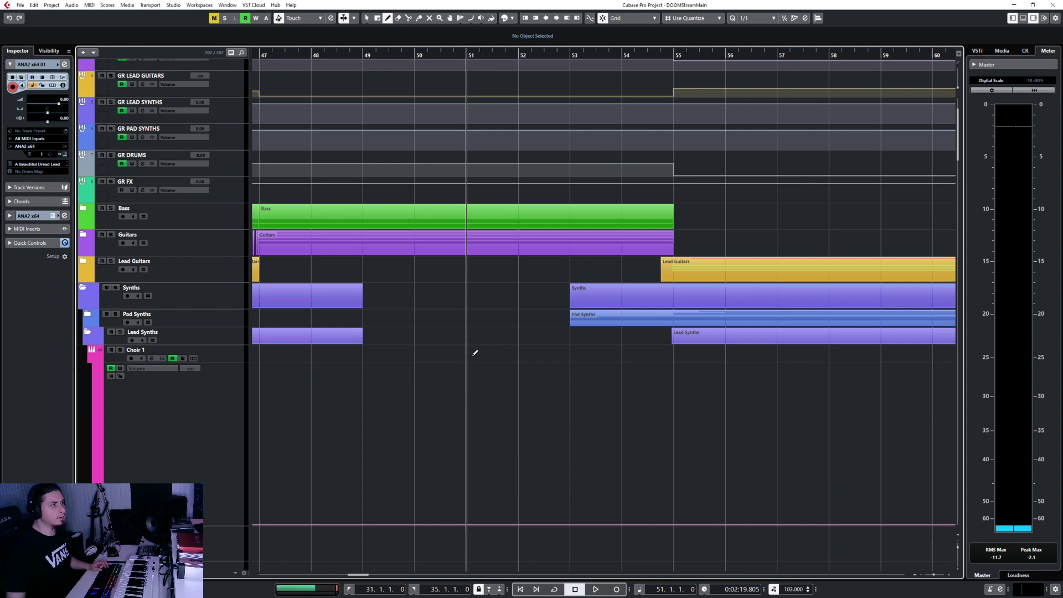
pyautogui.scroll(-3, 475, 353)
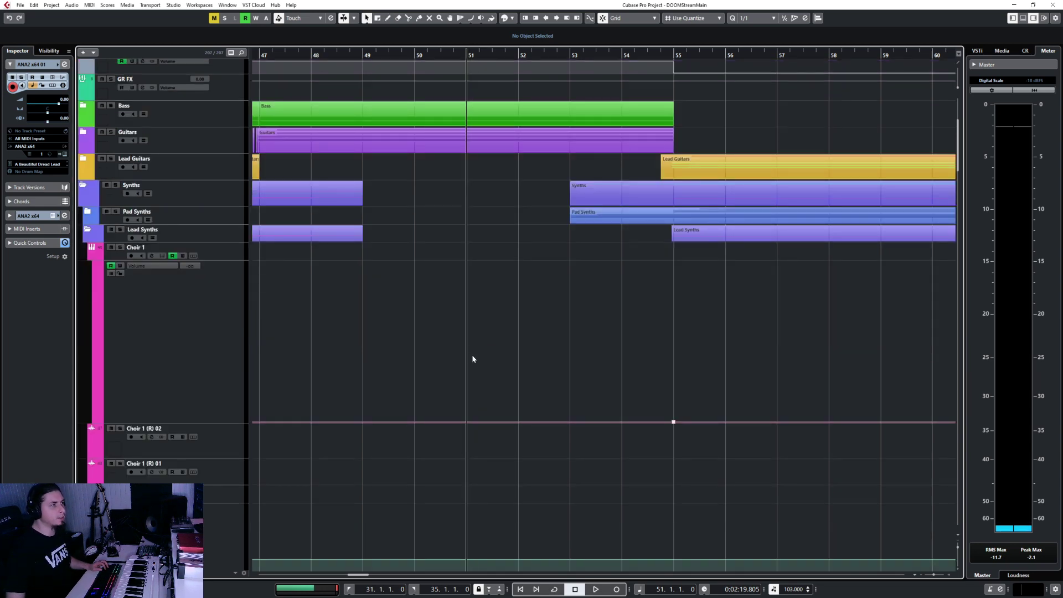
pyautogui.scroll(-15, 472, 359)
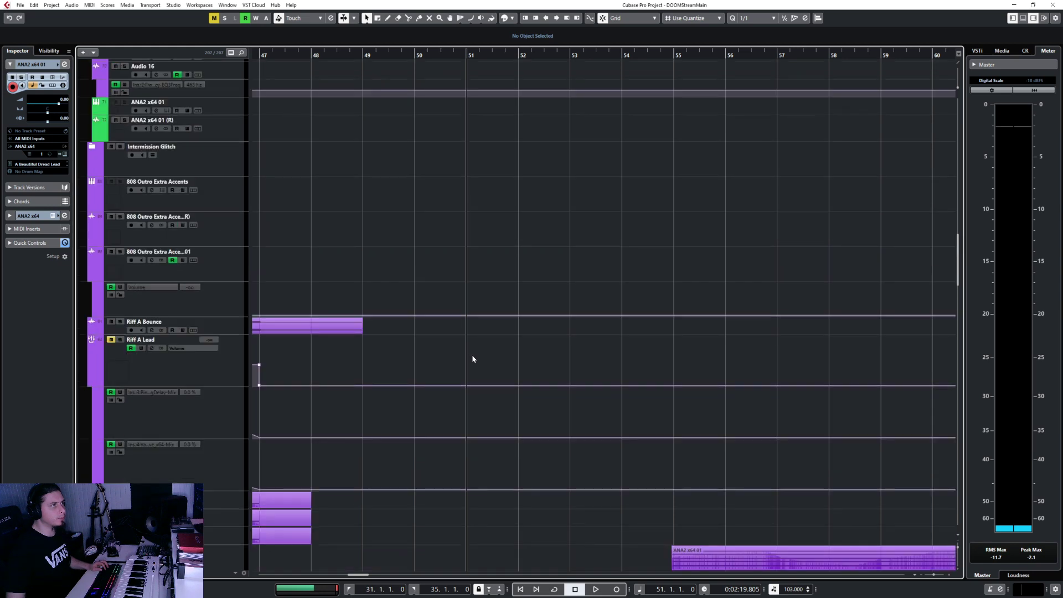
pyautogui.scroll(-10, 472, 359)
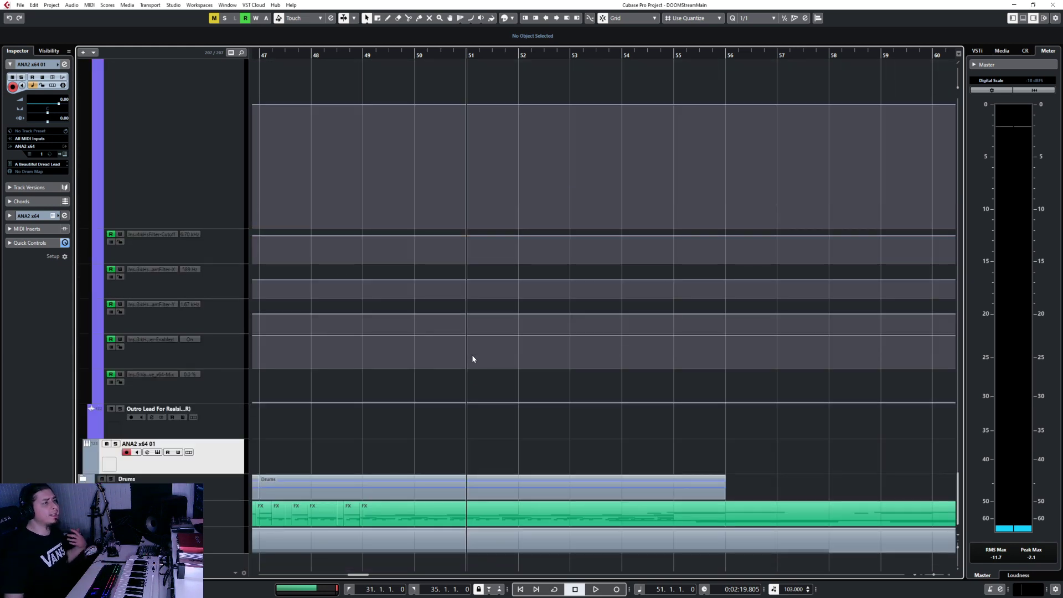
pyautogui.moveTo(214, 463); pyautogui.dragTo(226, 442)
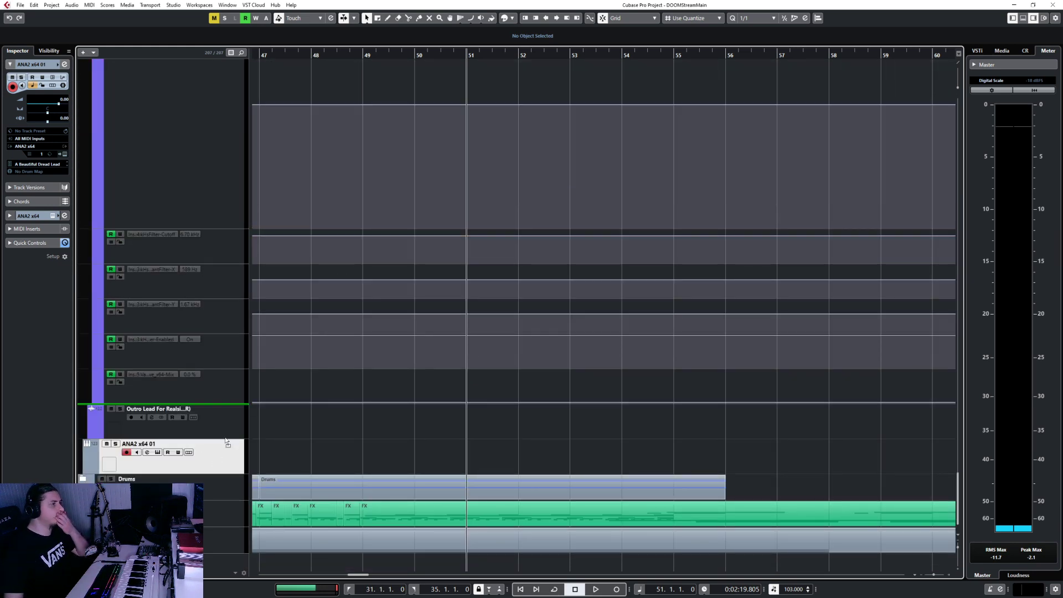
pyautogui.moveTo(224, 77); pyautogui.dragTo(231, 337)
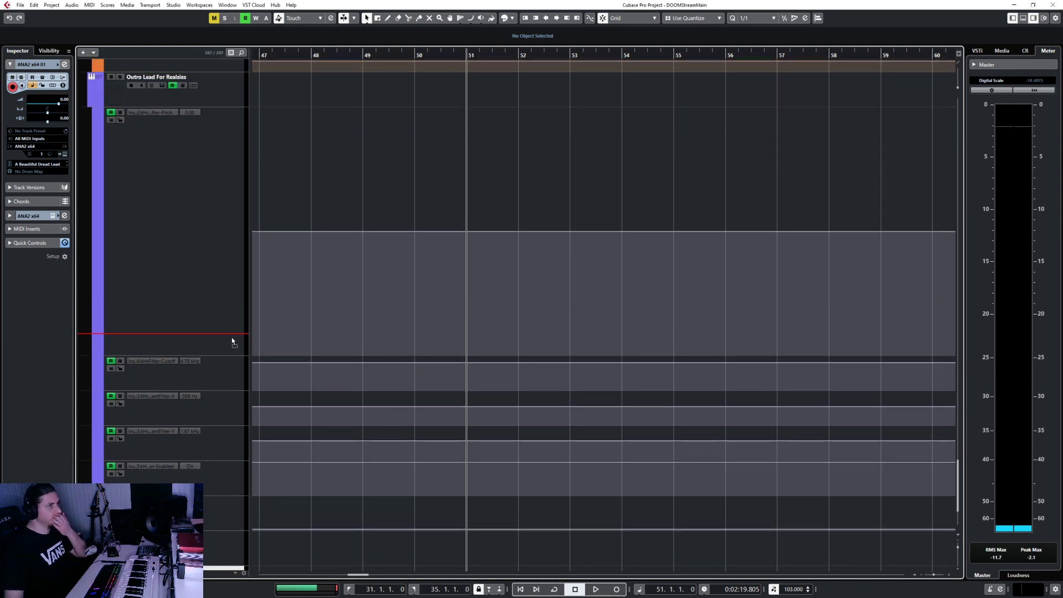
pyautogui.scroll(-3, 234, 553)
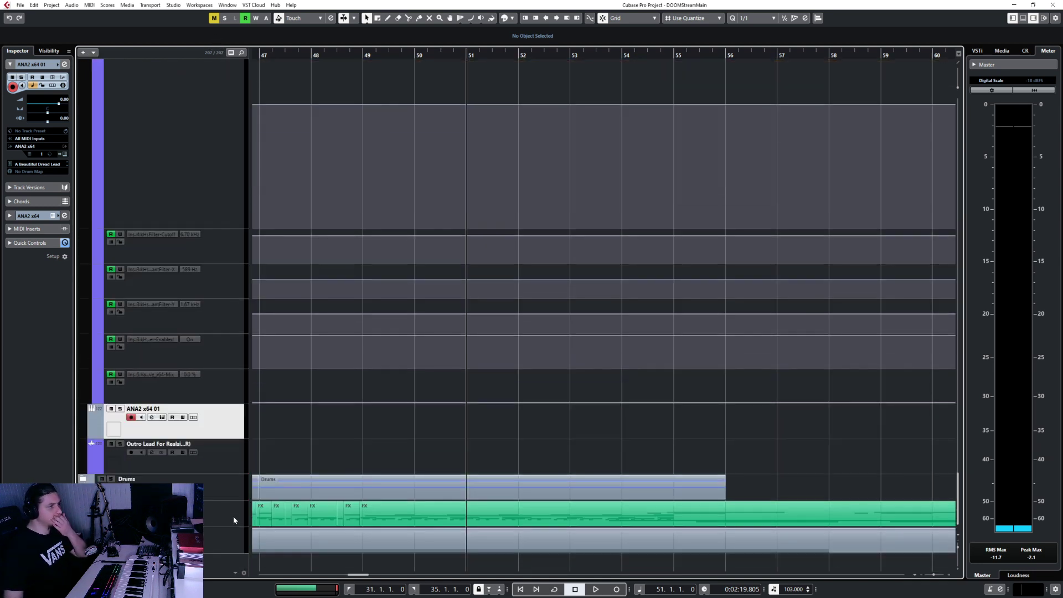
pyautogui.moveTo(233, 463); pyautogui.dragTo(233, 423)
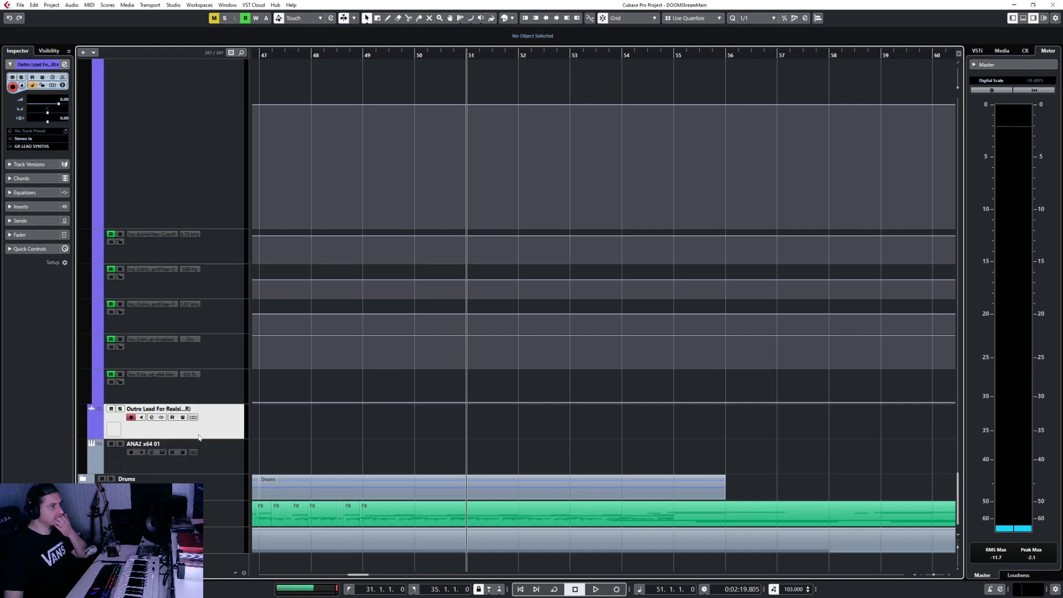
# Color the ANA2 x64 01 track purple like the other lead synth tracks and rename it Riff B Lead.
pyautogui.click(99, 465)
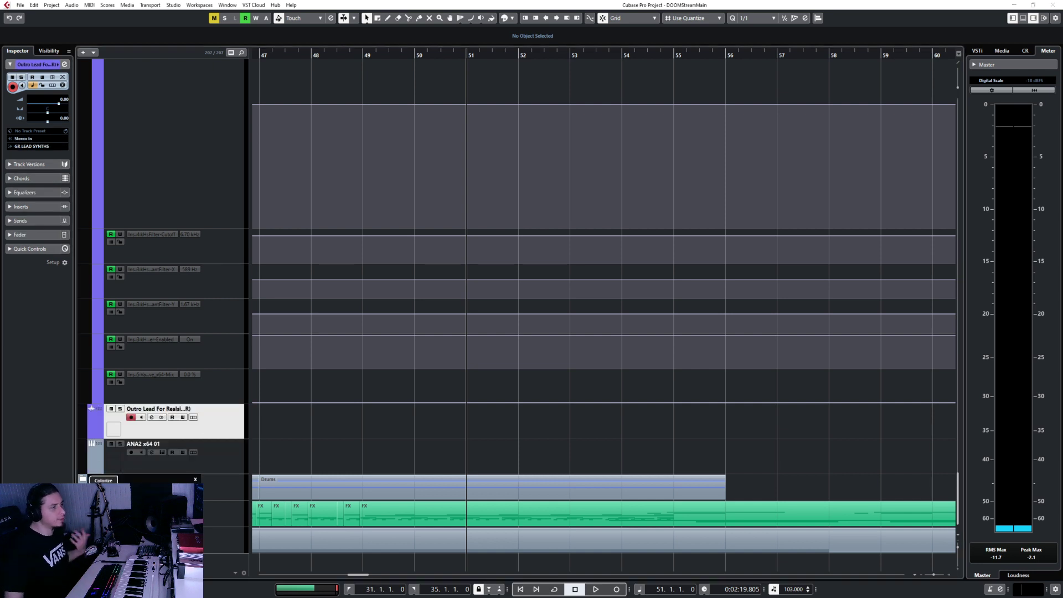
pyautogui.doubleClick(142, 444)
pyautogui.scroll(-5, 404, 446)
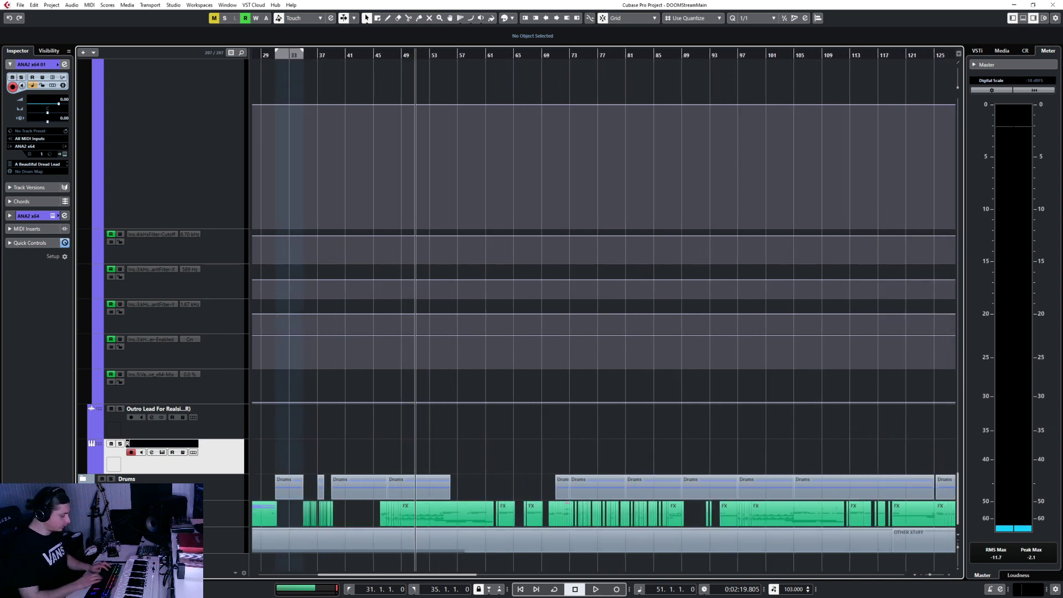
pyautogui.press('Return')
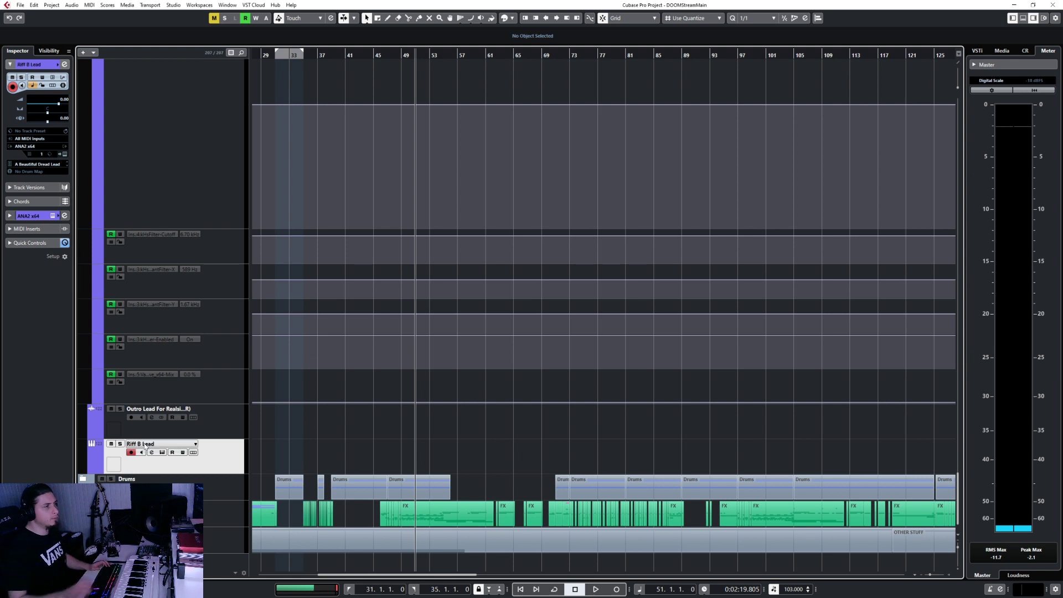
pyautogui.scroll(3, 423, 417)
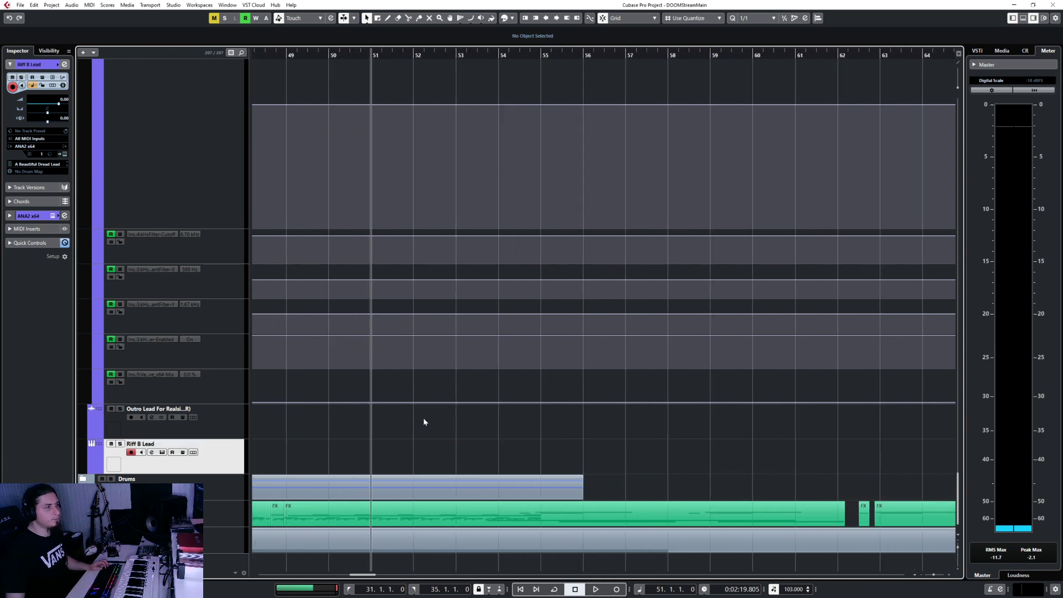
pyautogui.rightClick(230, 460)
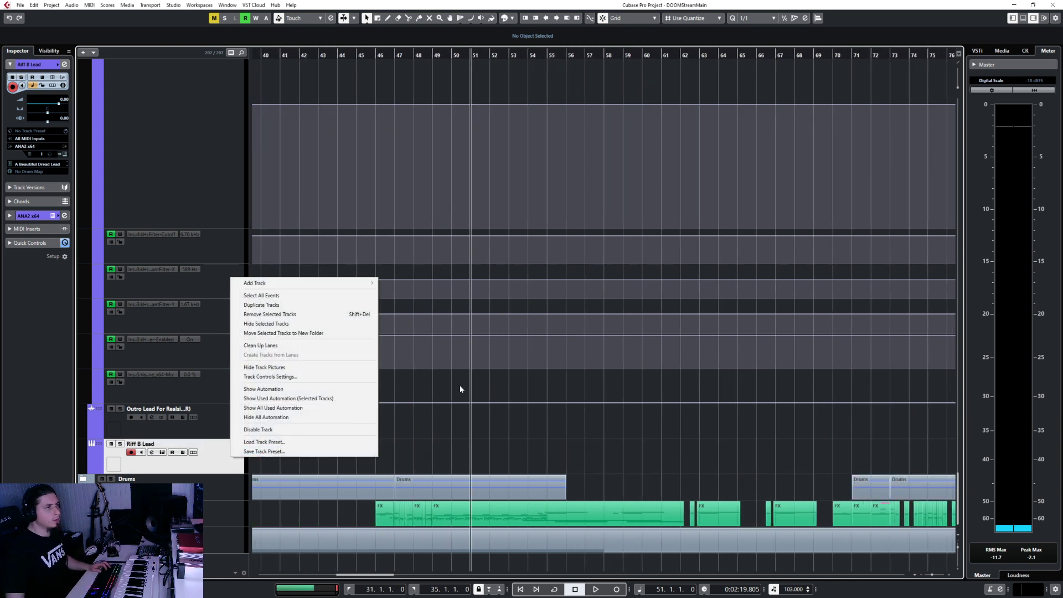
pyautogui.click(495, 454)
pyautogui.scroll(3, 495, 455)
pyautogui.rightClick(495, 458)
pyautogui.click(500, 459)
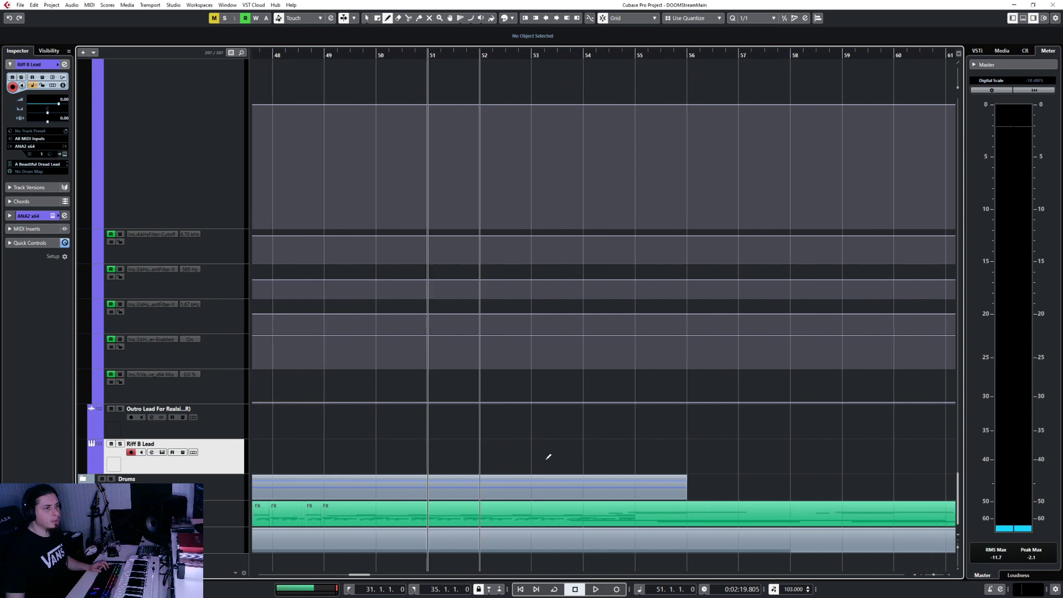
pyautogui.moveTo(637, 453); pyautogui.dragTo(646, 456)
pyautogui.moveTo(403, 456); pyautogui.dragTo(432, 456)
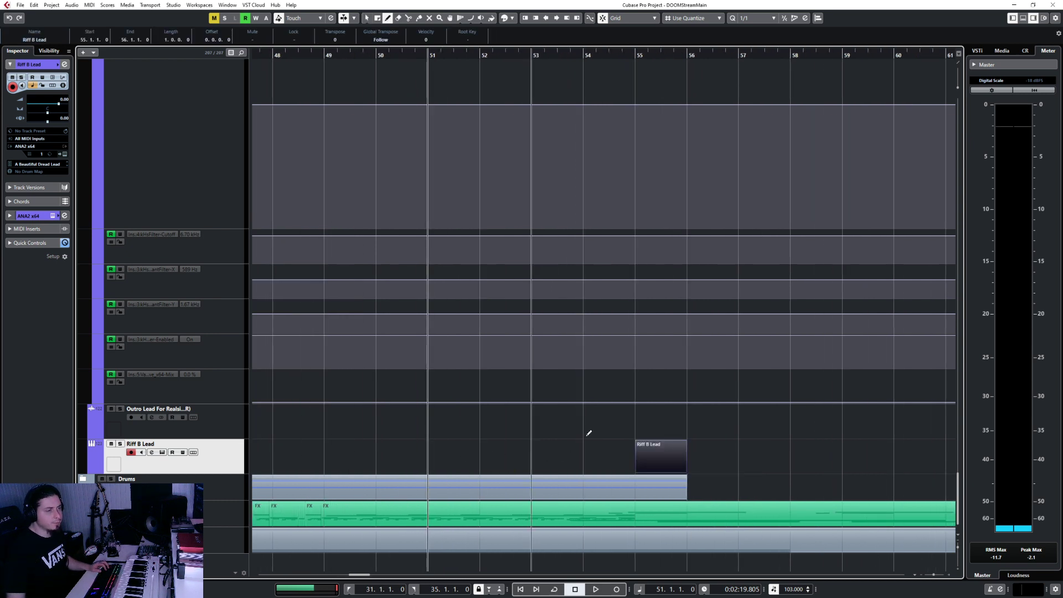
pyautogui.rightClick(662, 428)
pyautogui.click(667, 434)
pyautogui.click(655, 447)
pyautogui.press('Delete')
# Draw an empty MIDI part on the Riff B Lead track spanning bar 51 to bar 55.
pyautogui.rightClick(512, 458)
pyautogui.click(538, 464)
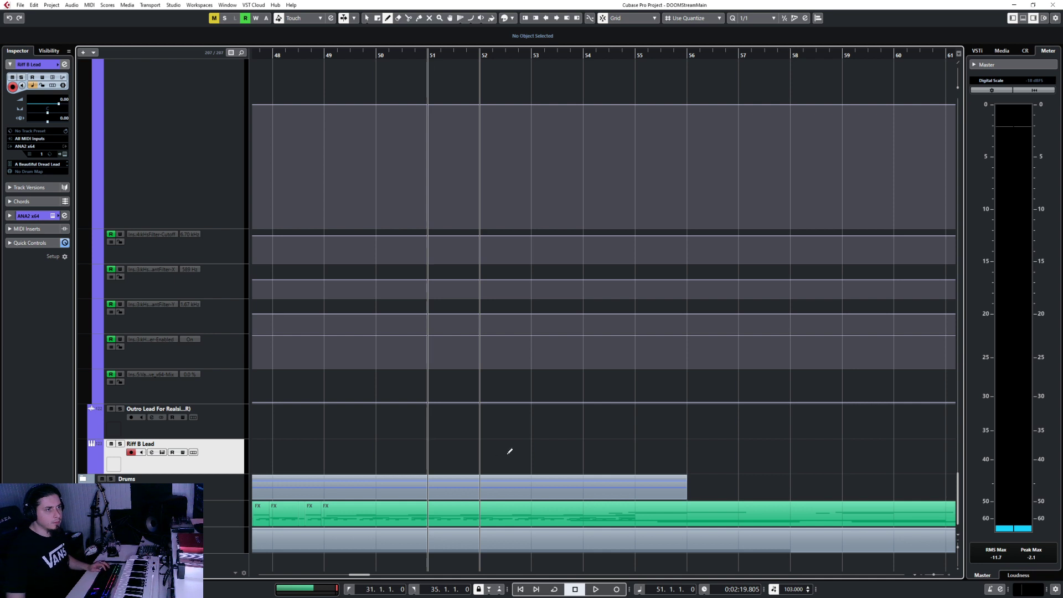
pyautogui.moveTo(506, 452); pyautogui.dragTo(646, 442)
pyautogui.rightClick(637, 439)
pyautogui.click(640, 443)
pyautogui.click(639, 443)
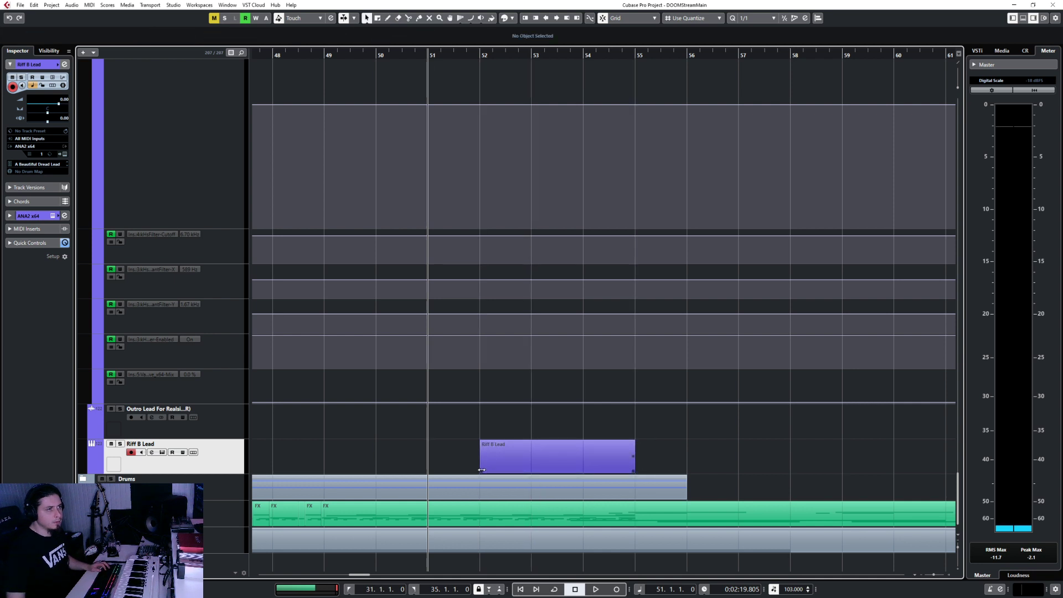
pyautogui.moveTo(480, 471); pyautogui.dragTo(427, 471)
# Open the new Riff B Lead part for note editing, activate the Draw tool and set the quantize grid to 1/4.
pyautogui.doubleClick(446, 471)
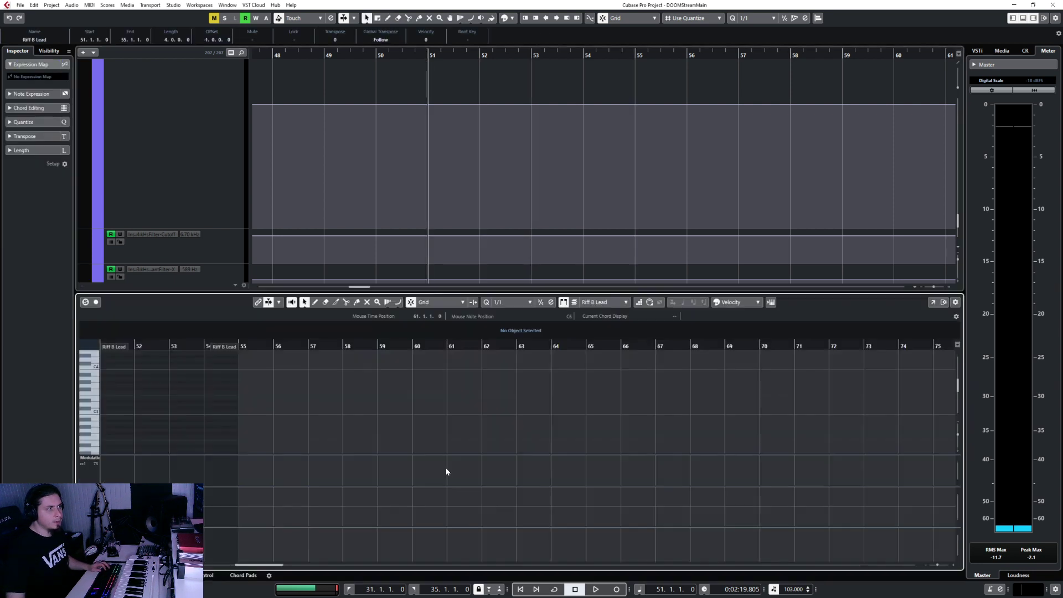
pyautogui.click(504, 304)
pyautogui.click(506, 313)
pyautogui.scroll(4, 199, 447)
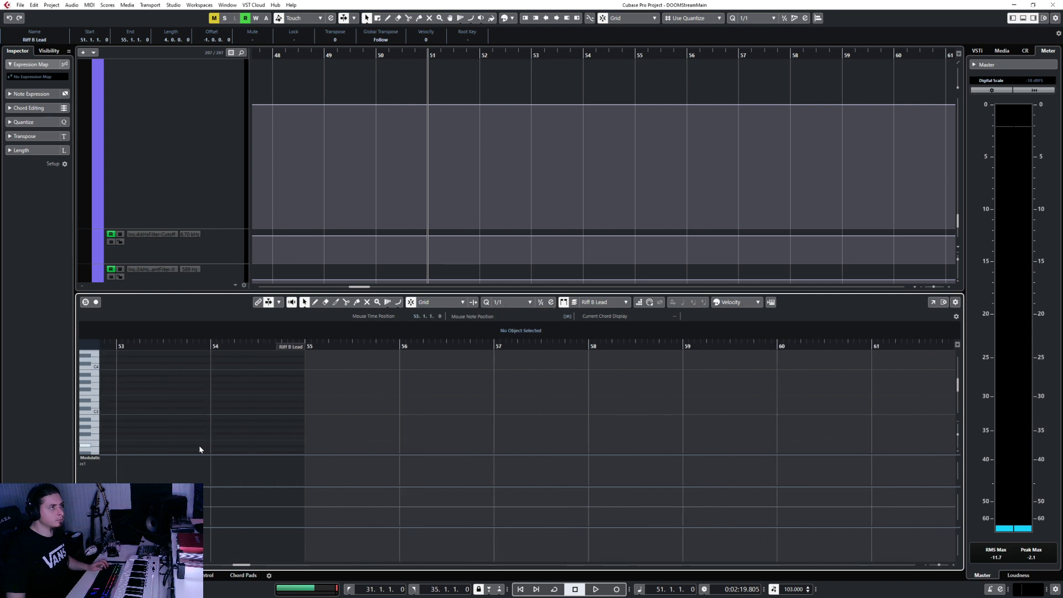
pyautogui.hscroll(-3, 200, 446)
pyautogui.rightClick(369, 432)
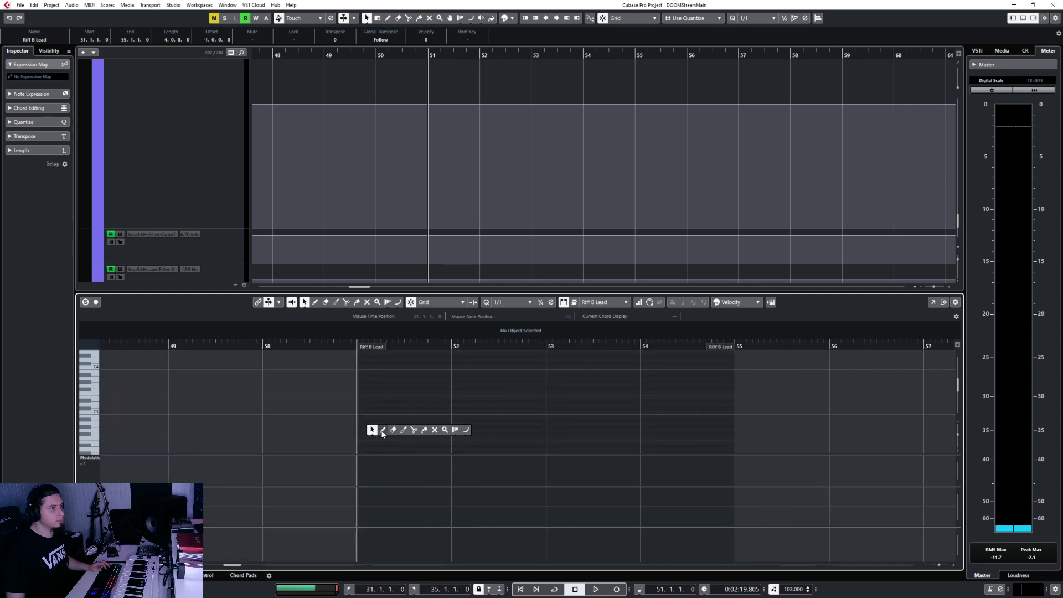
pyautogui.click(378, 431)
pyautogui.click(512, 302)
pyautogui.click(512, 332)
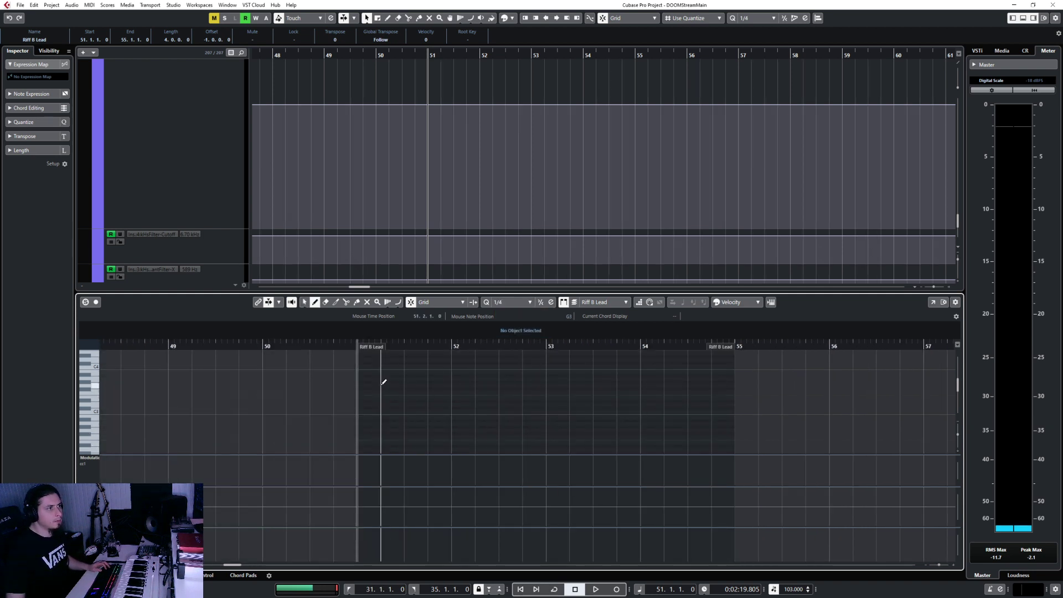
pyautogui.press('space')
pyautogui.scroll(3, 368, 432)
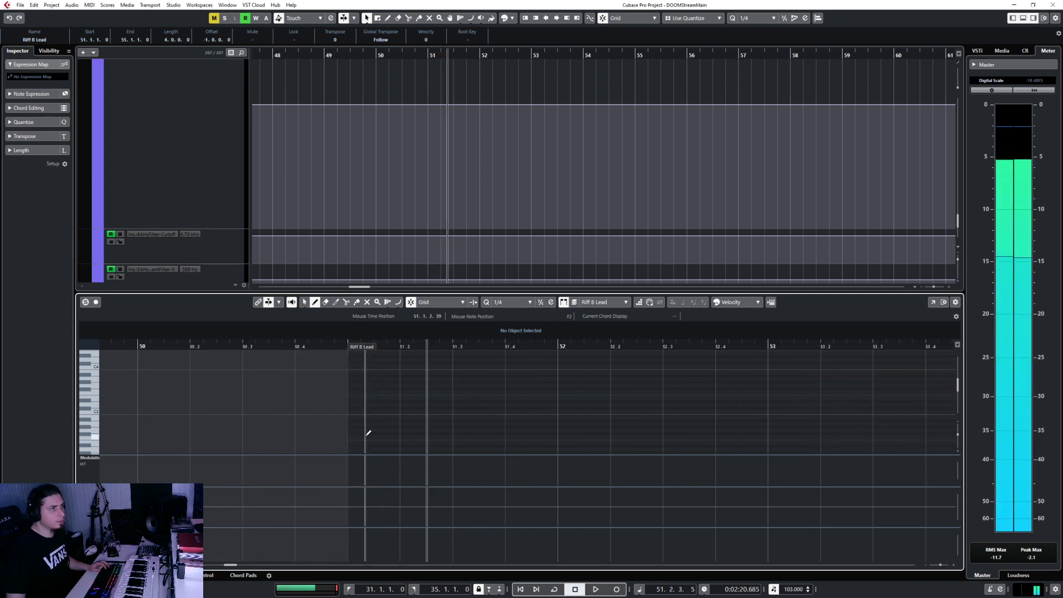
pyautogui.scroll(-3, 368, 434)
pyautogui.click(364, 396)
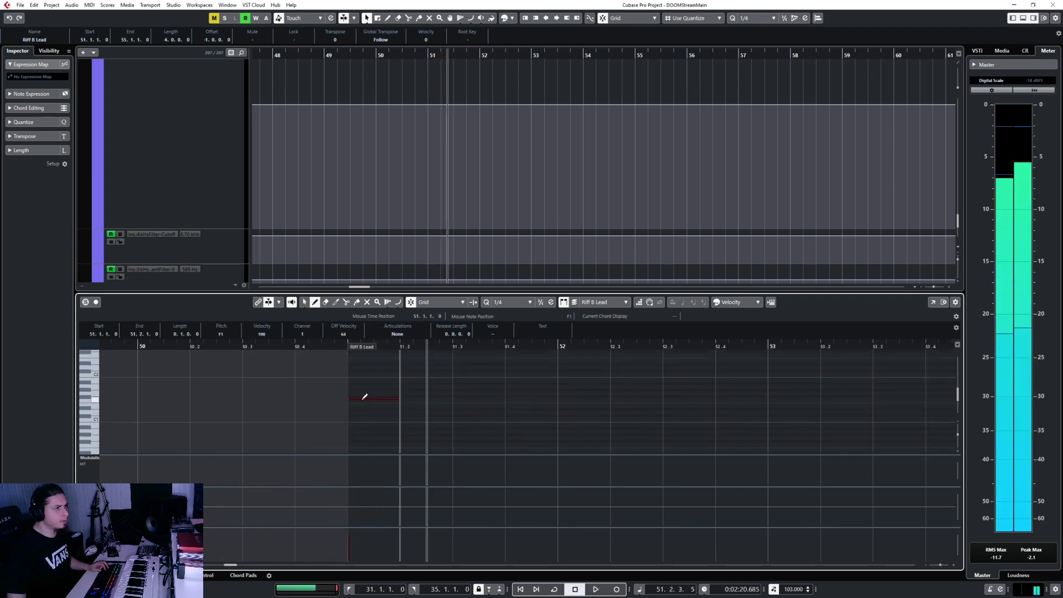
pyautogui.hotkey('ctrl', 'z')
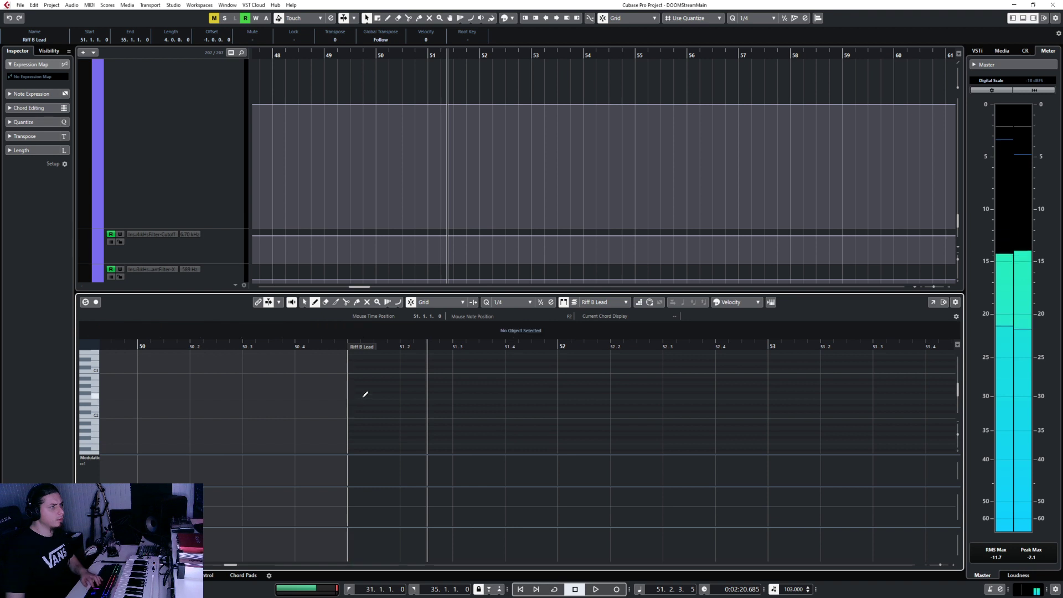
# Draw a quarter note on F2 at the start of bar 51 and another on F3 at 51.2.
pyautogui.click(363, 396)
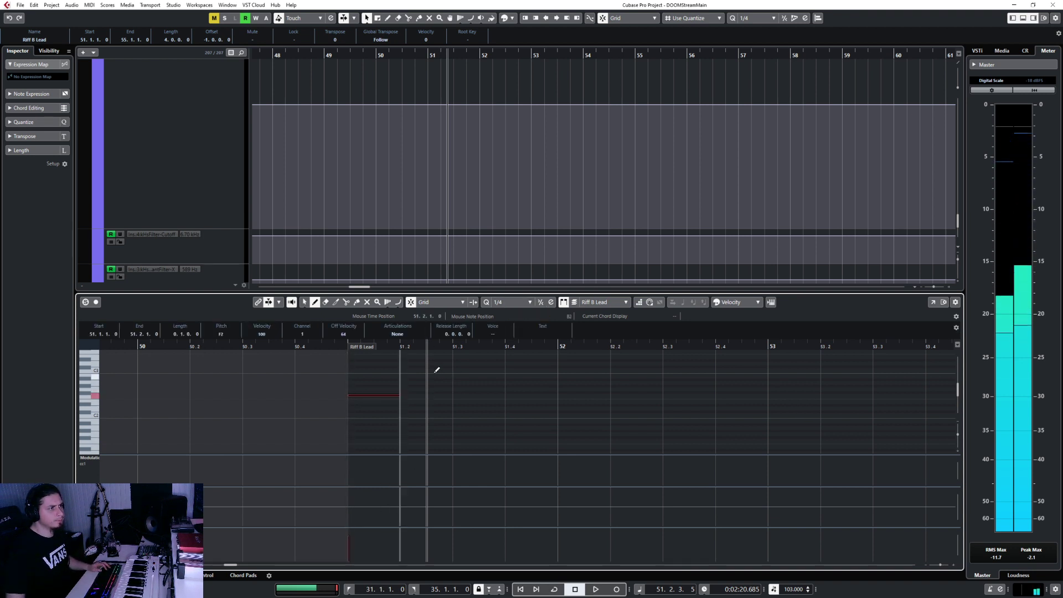
pyautogui.scroll(1, 409, 388)
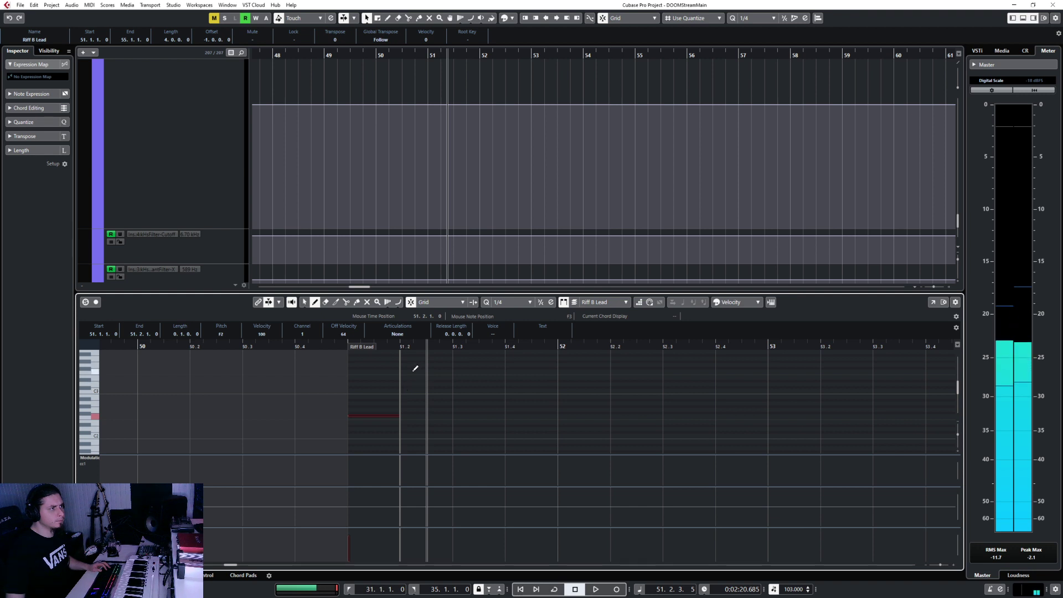
pyautogui.click(415, 369)
# Set the quantize grid to 1/16 and shorten the F3 note at 51.2 to a sixteenth.
pyautogui.click(508, 302)
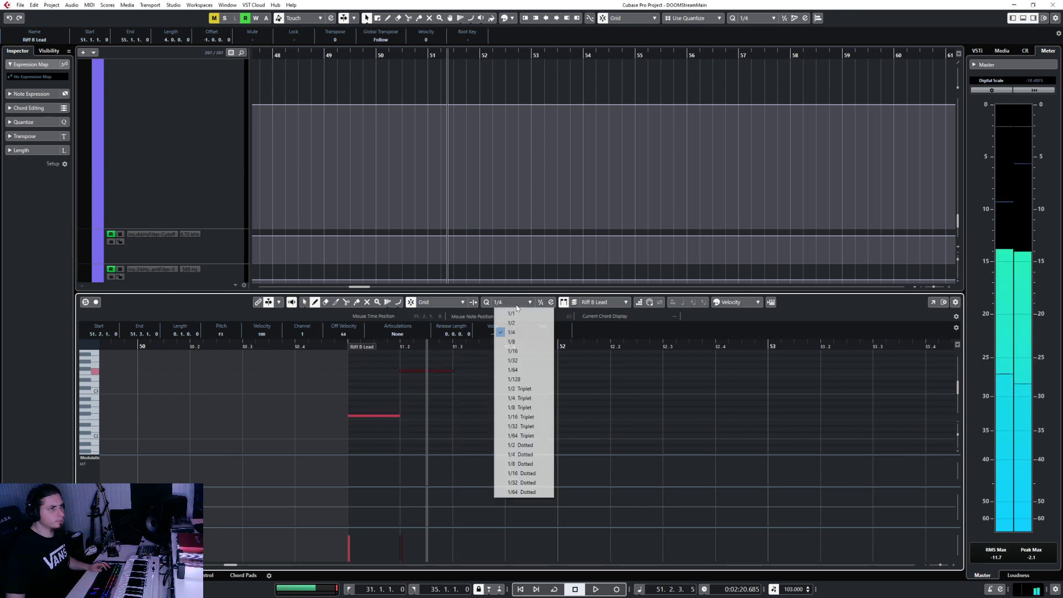
pyautogui.click(524, 351)
pyautogui.press('1')
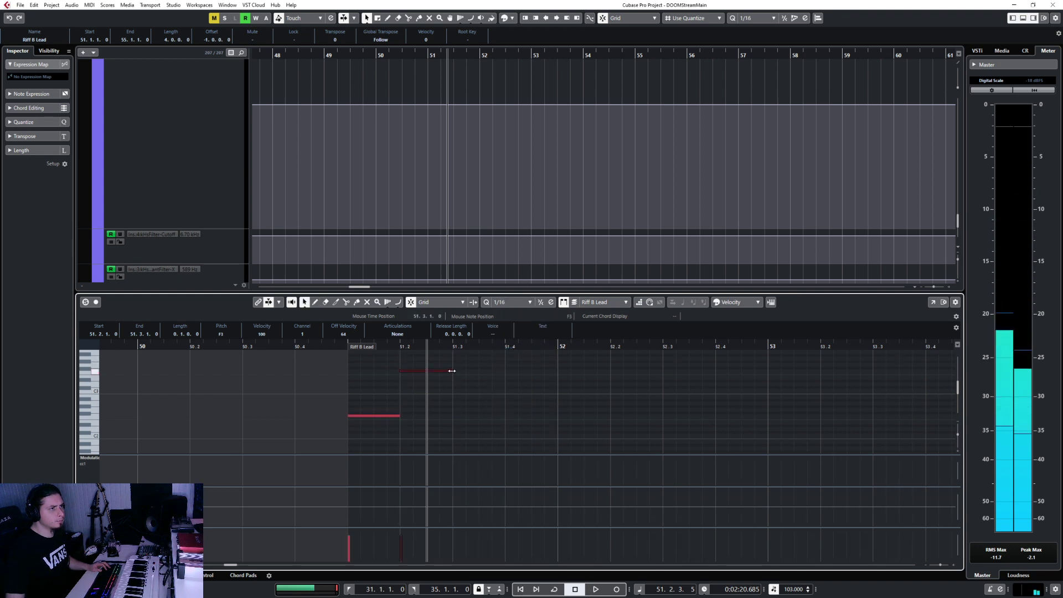
pyautogui.moveTo(451, 371); pyautogui.dragTo(409, 373)
# Copy the sixteenth note at 51.2 and paste it onto the following three sixteenth positions of that beat.
pyautogui.hotkey('ctrl', 'c')
pyautogui.click(414, 347)
pyautogui.hotkey('ctrl', 'v')
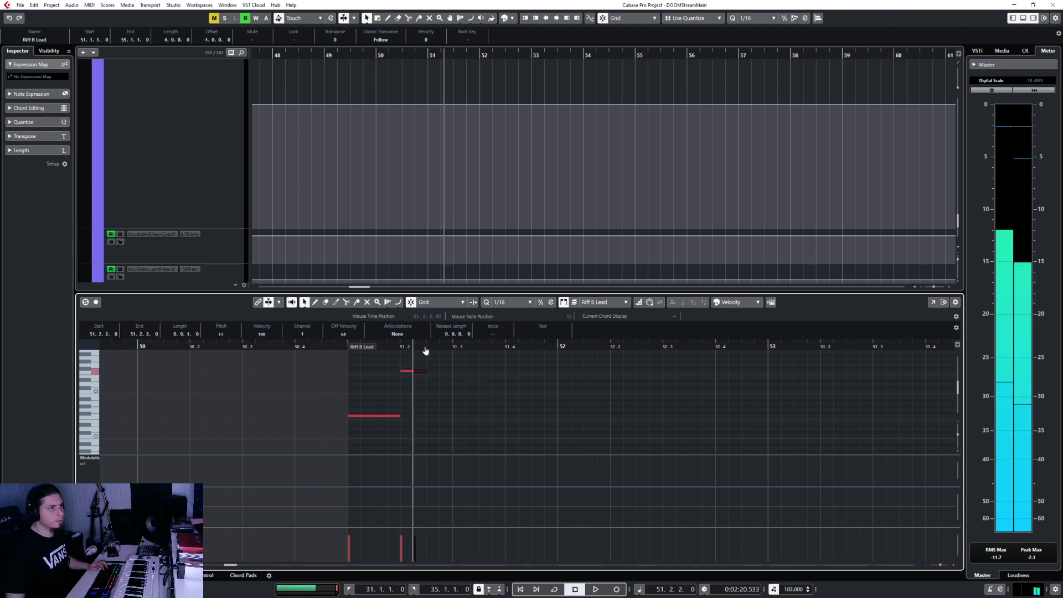
pyautogui.click(428, 349)
pyautogui.hotkey('ctrl', 'v')
pyautogui.click(439, 350)
pyautogui.hotkey('ctrl', 'v')
# Transpose all the notes in bar 51 up two octaves.
pyautogui.moveTo(390, 360); pyautogui.dragTo(469, 378)
pyautogui.moveTo(330, 369); pyautogui.dragTo(501, 460)
pyautogui.hotkey('shift', 'Up')
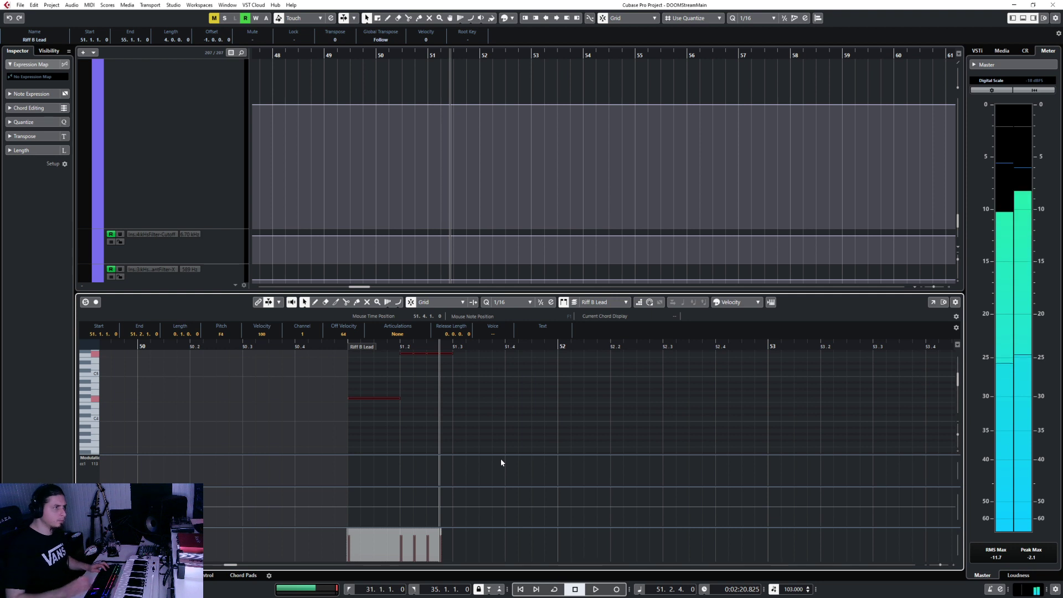
# Copy the four high sixteenth notes of beat 2 and paste them onto beats 3 and 4 of bar 51.
pyautogui.moveTo(398, 364); pyautogui.dragTo(474, 391)
pyautogui.hotkey('ctrl', 'c')
pyautogui.click(453, 347)
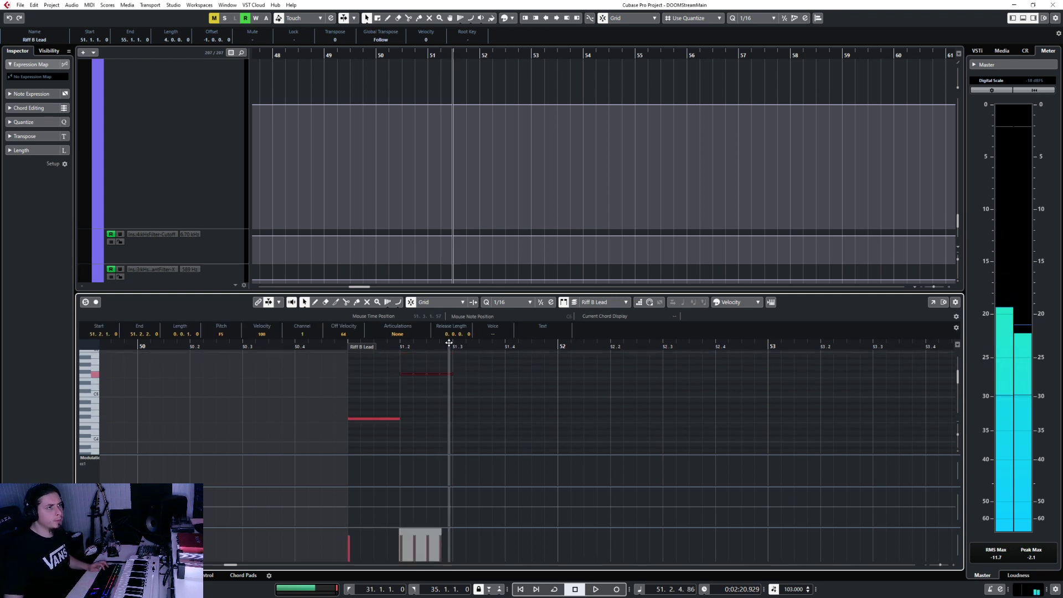
pyautogui.hotkey('ctrl', 'v')
pyautogui.click(505, 348)
pyautogui.hotkey('ctrl', 'v')
pyautogui.moveTo(379, 354); pyautogui.dragTo(570, 400)
pyautogui.click(401, 387)
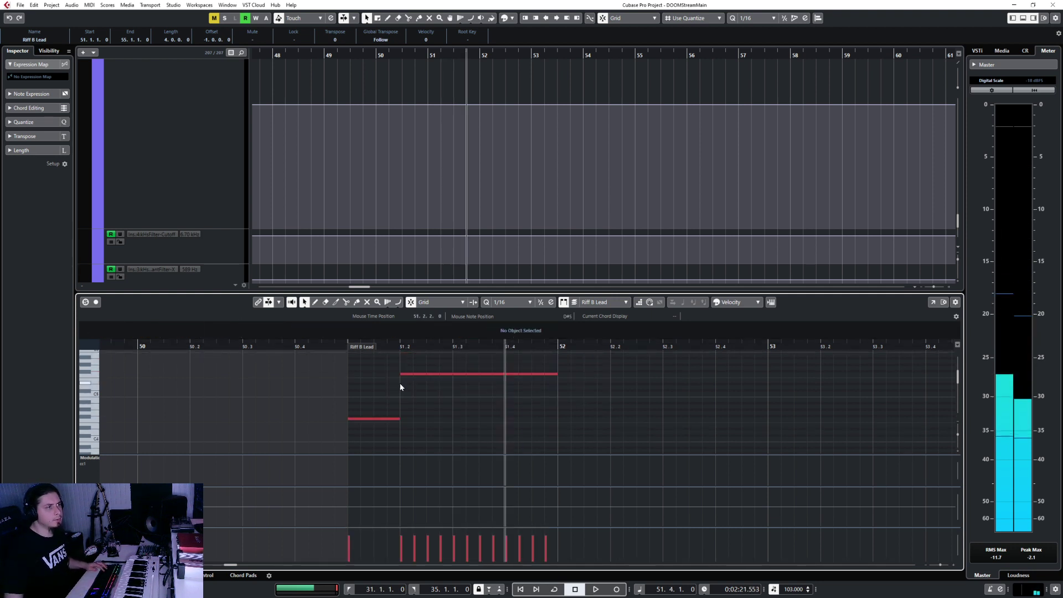
# Copy the complete bar 51 note pattern and paste it at the starts of bars 52, 53 and 54.
pyautogui.moveTo(343, 363); pyautogui.dragTo(678, 485)
pyautogui.hotkey('ctrl', 'c')
pyautogui.click(558, 347)
pyautogui.hotkey('ctrl', 'v')
pyautogui.scroll(-4, 624, 384)
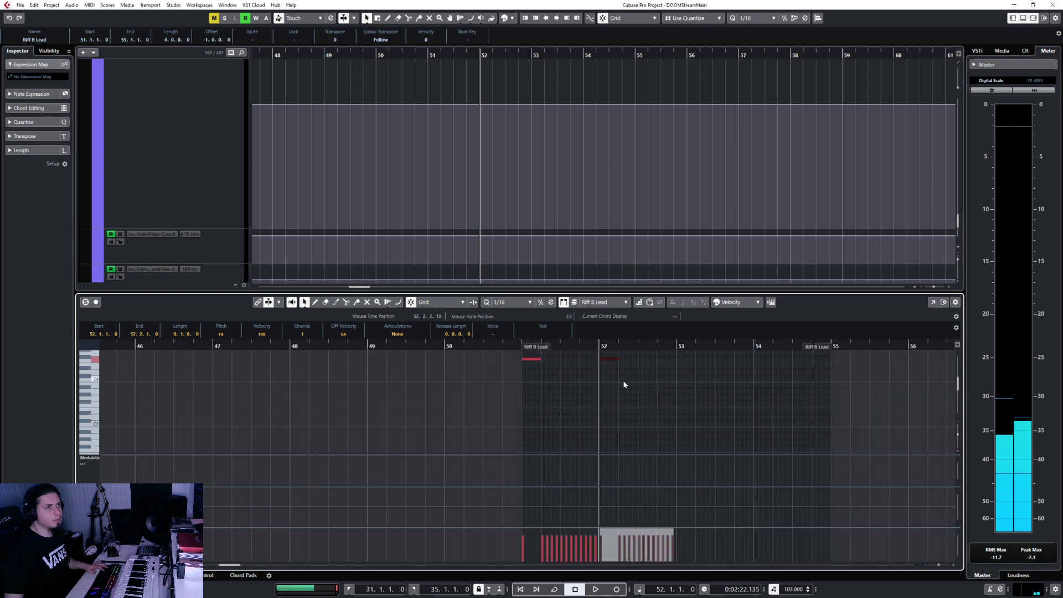
pyautogui.hscroll(5, 620, 385)
pyautogui.hscroll(-3, 444, 384)
pyautogui.click(419, 348)
pyautogui.hotkey('ctrl', 'v')
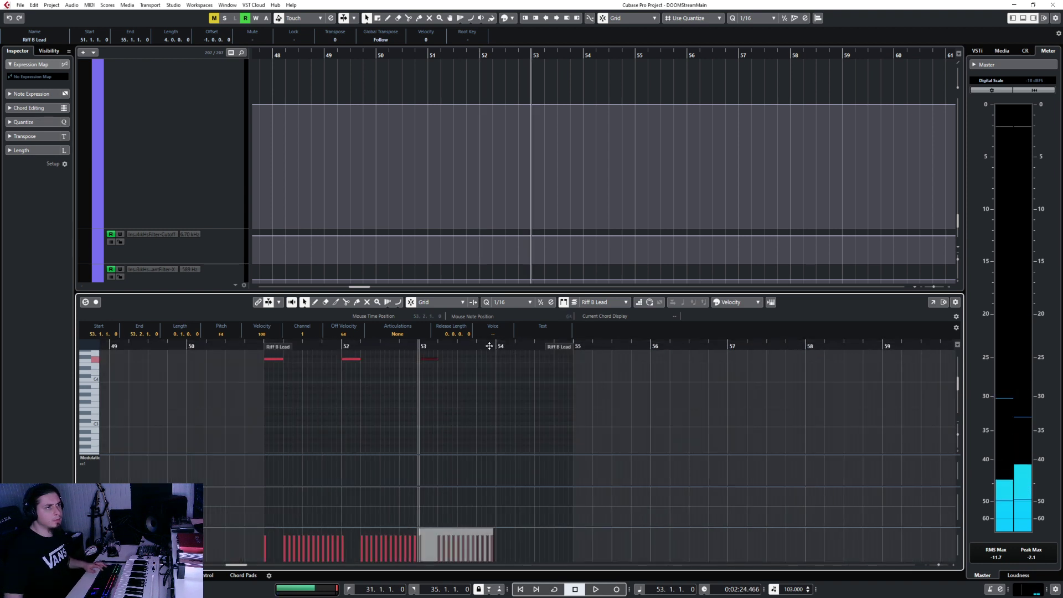
pyautogui.click(497, 347)
pyautogui.hotkey('ctrl', 'v')
pyautogui.scroll(4, 290, 422)
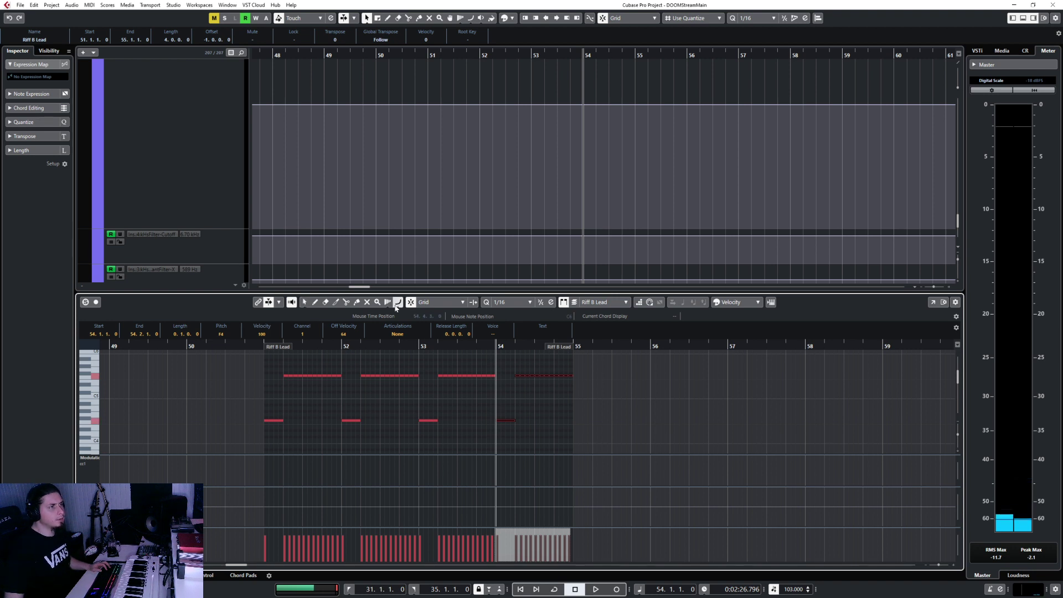
# Transpose the low notes on beat 1 of bar 51 up one octave.
pyautogui.scroll(5, 257, 421)
pyautogui.rightClick(419, 411)
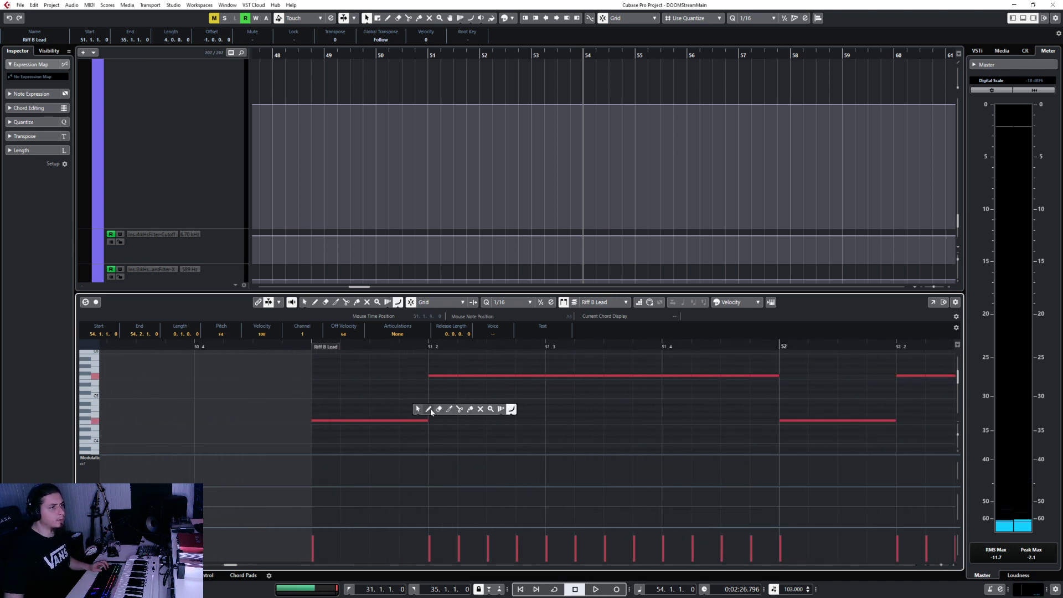
pyautogui.click(418, 409)
pyautogui.click(391, 389)
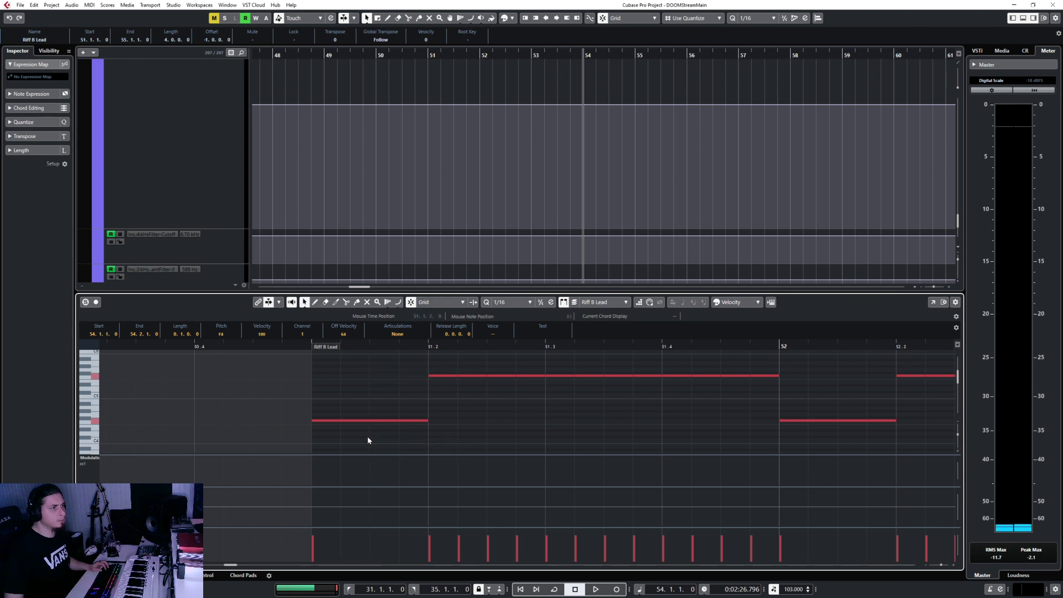
pyautogui.moveTo(329, 402); pyautogui.dragTo(372, 436)
pyautogui.hotkey('shift', 'Up')
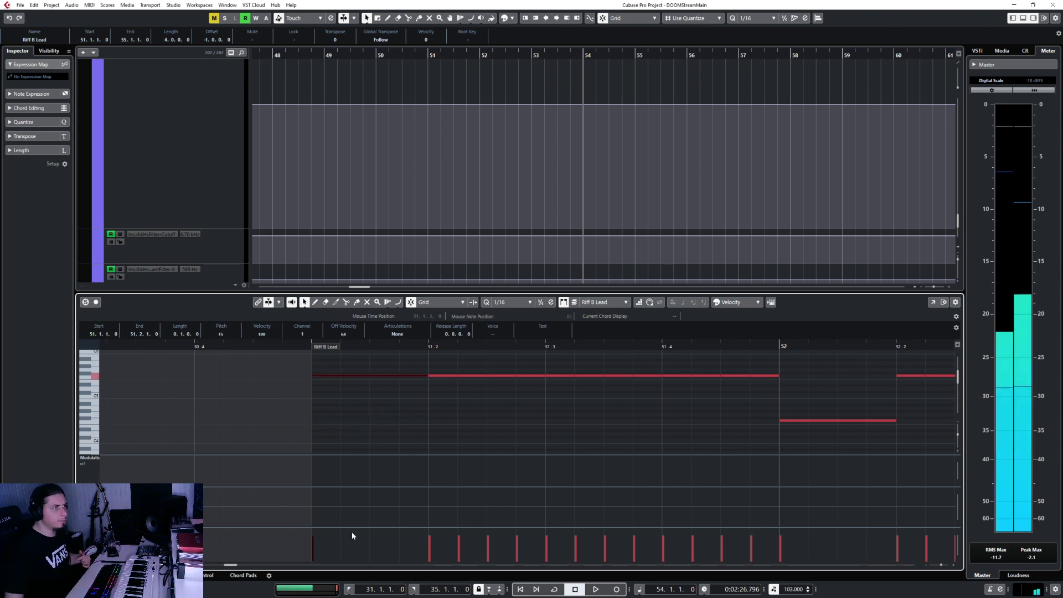
# Add a pitchbend point at the centre value at position 51.2.
pyautogui.click(398, 303)
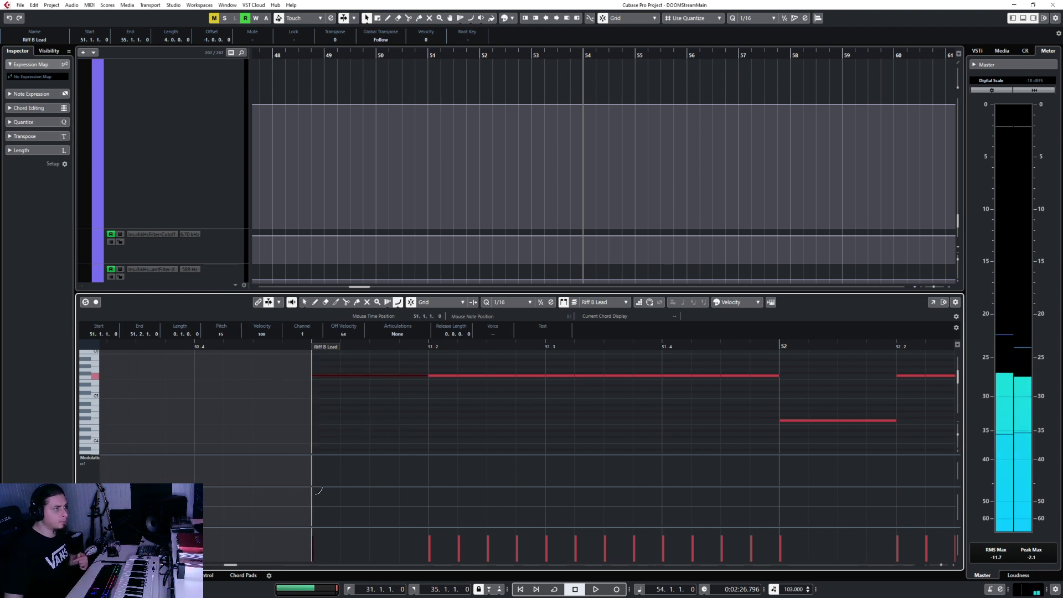
pyautogui.rightClick(434, 504)
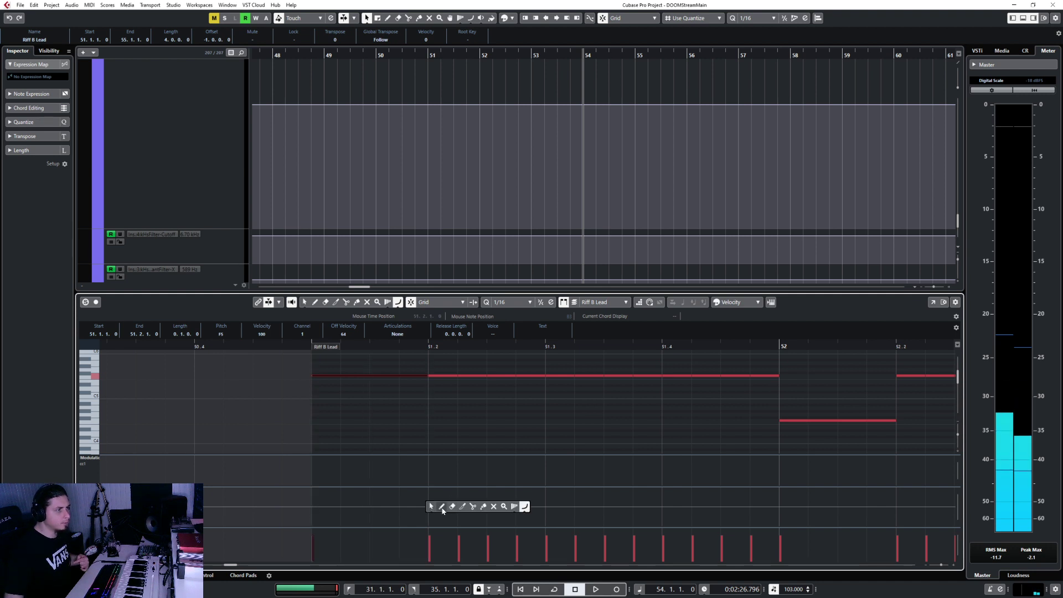
pyautogui.click(442, 507)
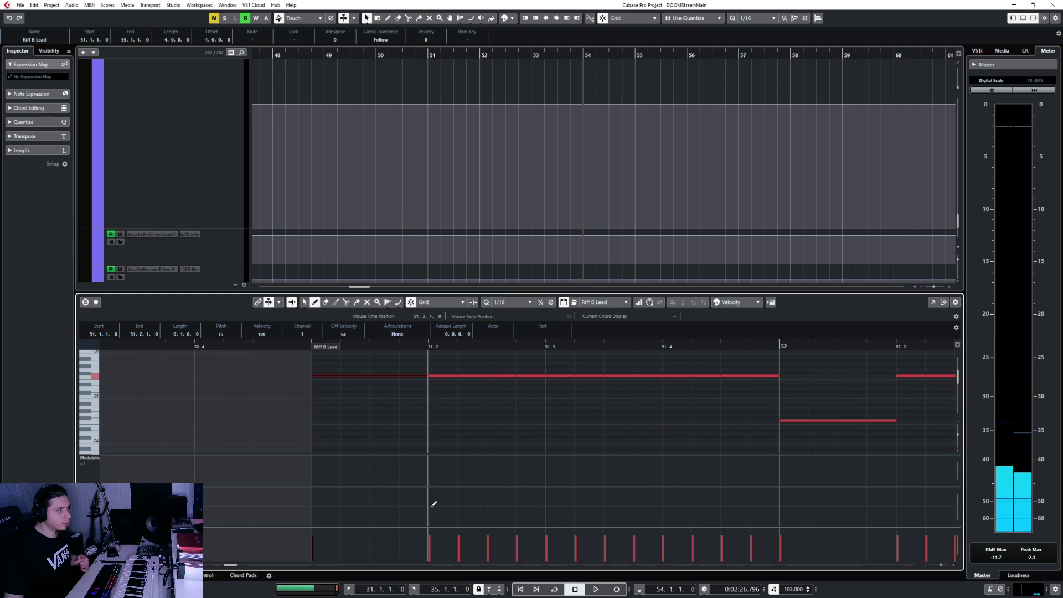
pyautogui.click(434, 505)
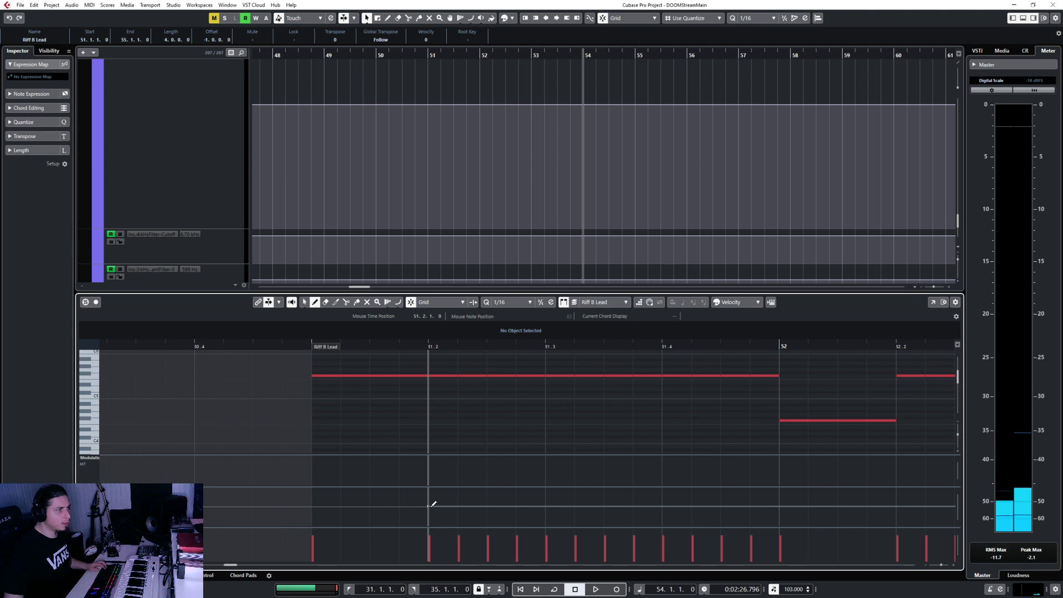
pyautogui.rightClick(432, 505)
pyautogui.click(429, 509)
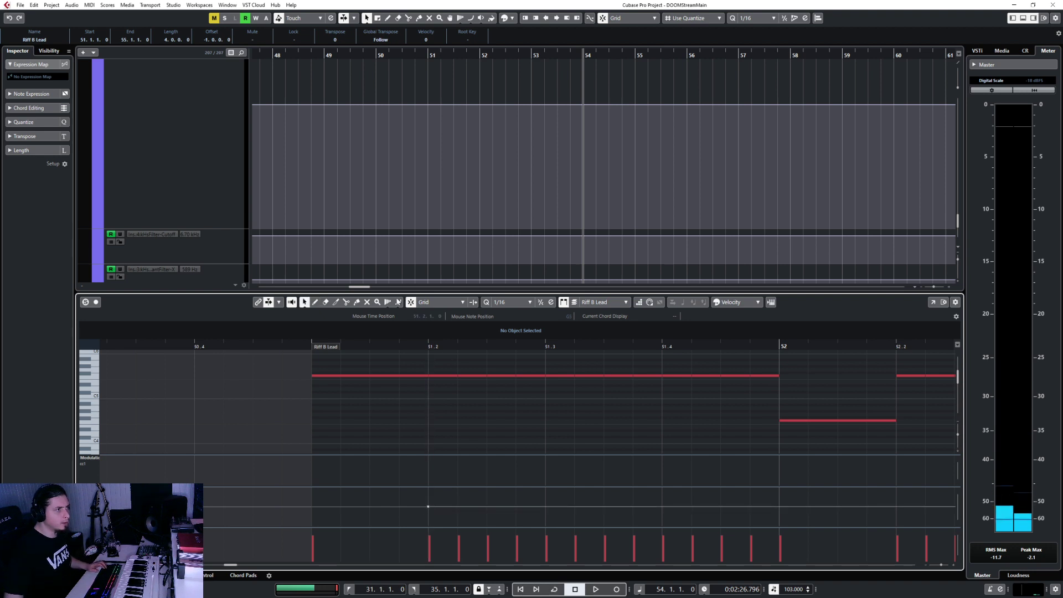
# Draw a rising pitchbend curve from about the minimum value at bar 51 up to the centre value at 51.2.
pyautogui.moveTo(313, 523)
pyautogui.mouseDown()
pyautogui.moveTo(422, 501)
pyautogui.moveTo(339, 509)
pyautogui.moveTo(320, 526)
pyautogui.mouseUp()
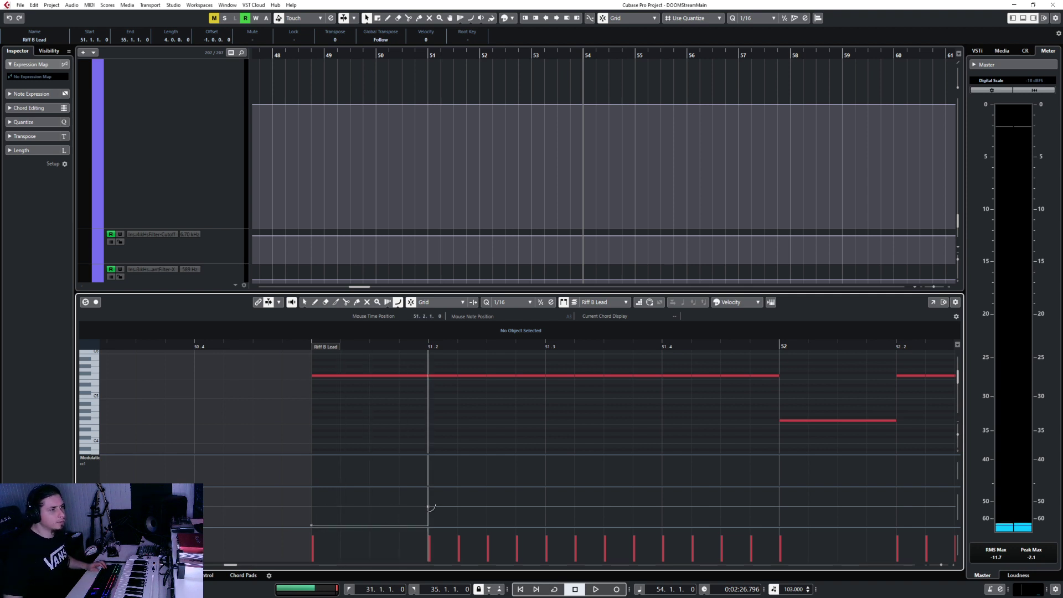
pyautogui.hotkey('ctrl', 'z')
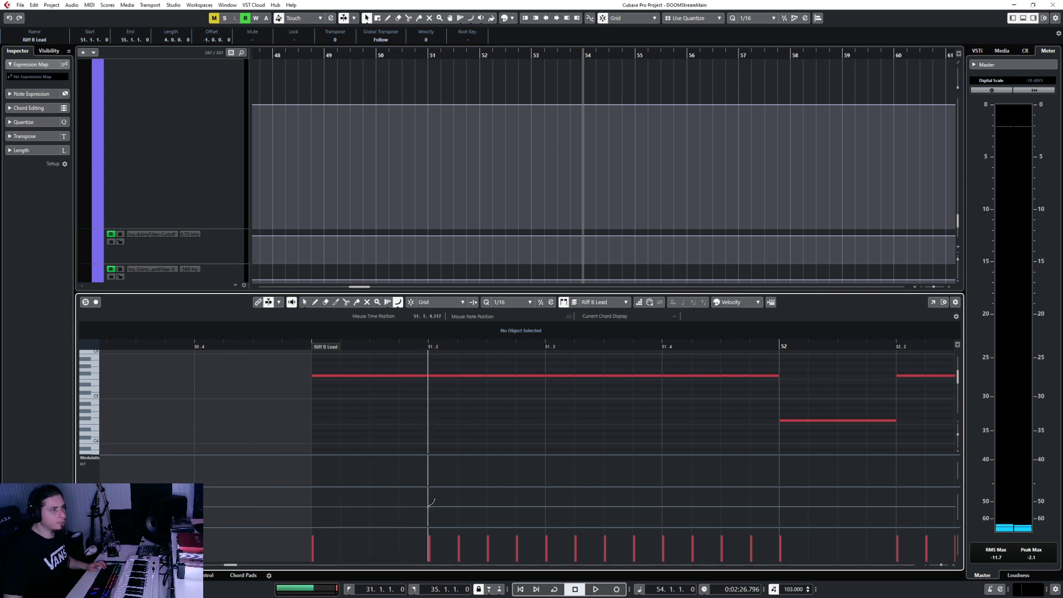
pyautogui.moveTo(428, 506); pyautogui.dragTo(312, 525)
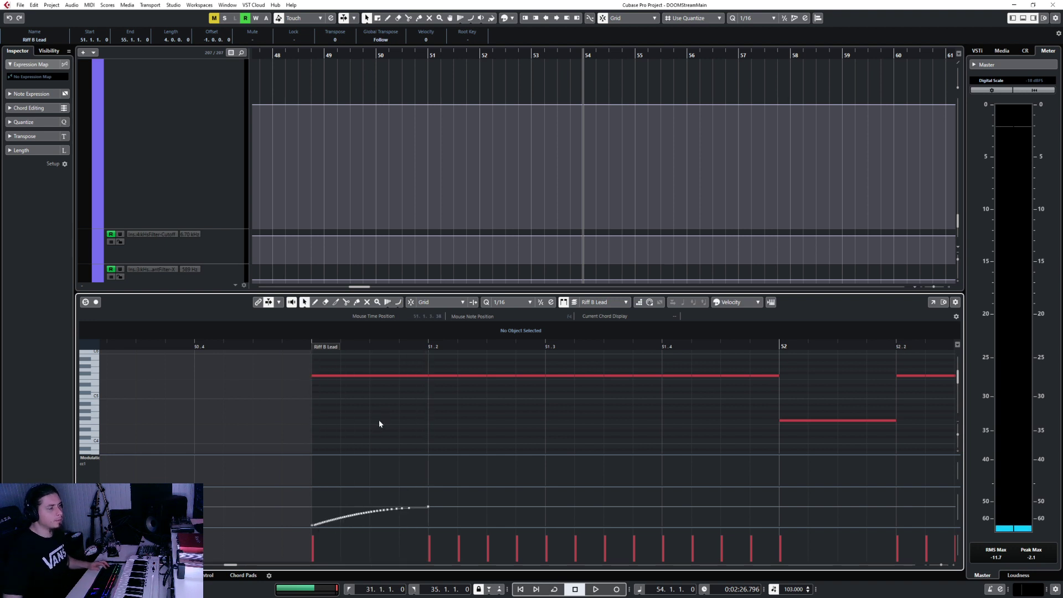
# Lower the Riff B Lead track volume to -20, solo the track and audition it from shortly before bar 51.
pyautogui.click(195, 346)
pyautogui.click(82, 576)
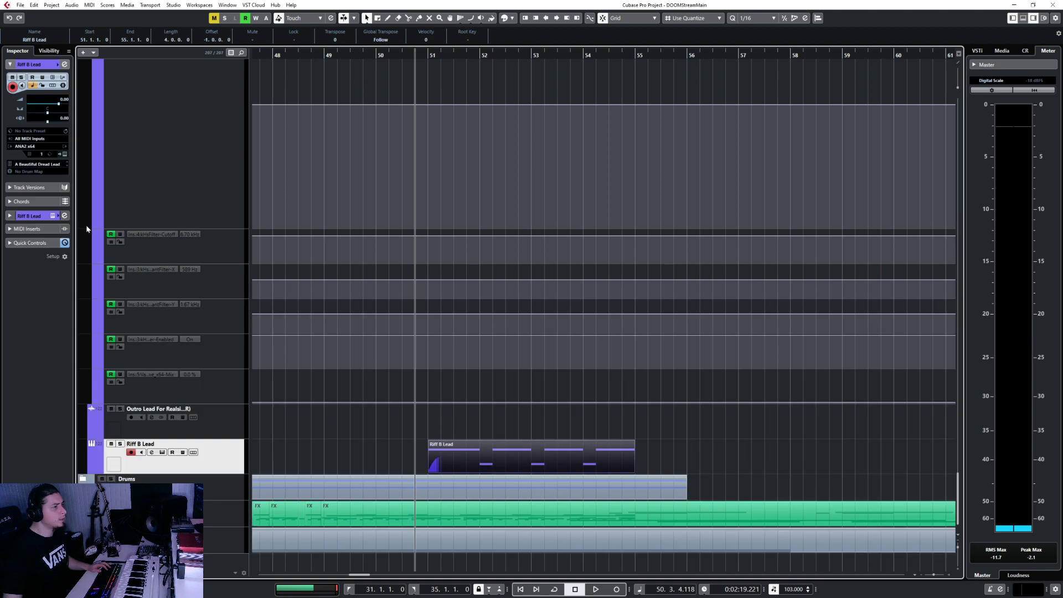
pyautogui.doubleClick(65, 99)
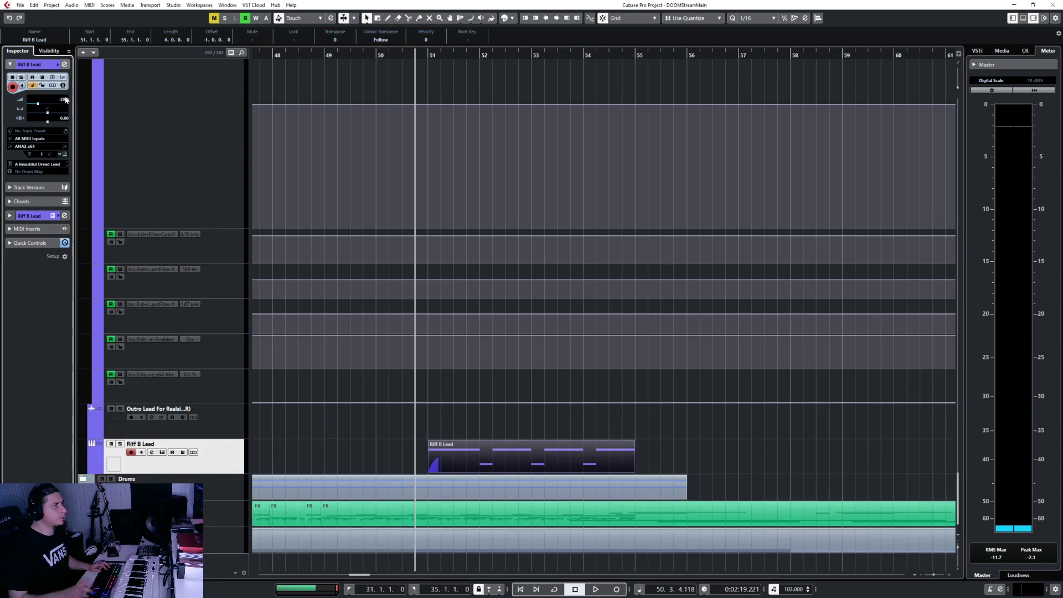
pyautogui.press('s')
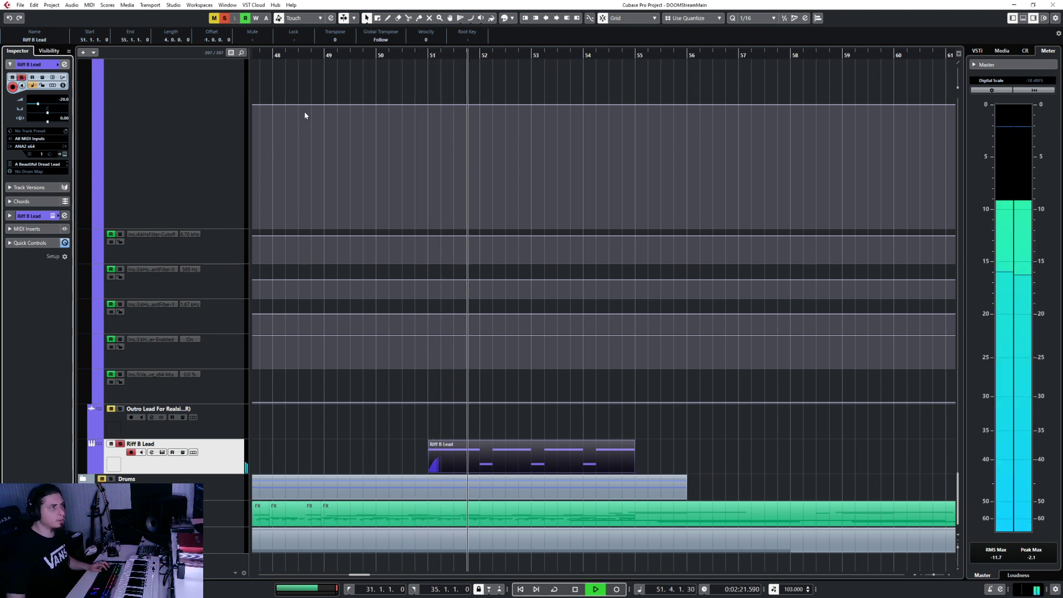
pyautogui.press('space')
pyautogui.click(425, 56)
# Set the quantize grid to 1/32, shorten the high notes on beats 2 to 4 of bar 51 to 44 ticks and play them.
pyautogui.doubleClick(472, 461)
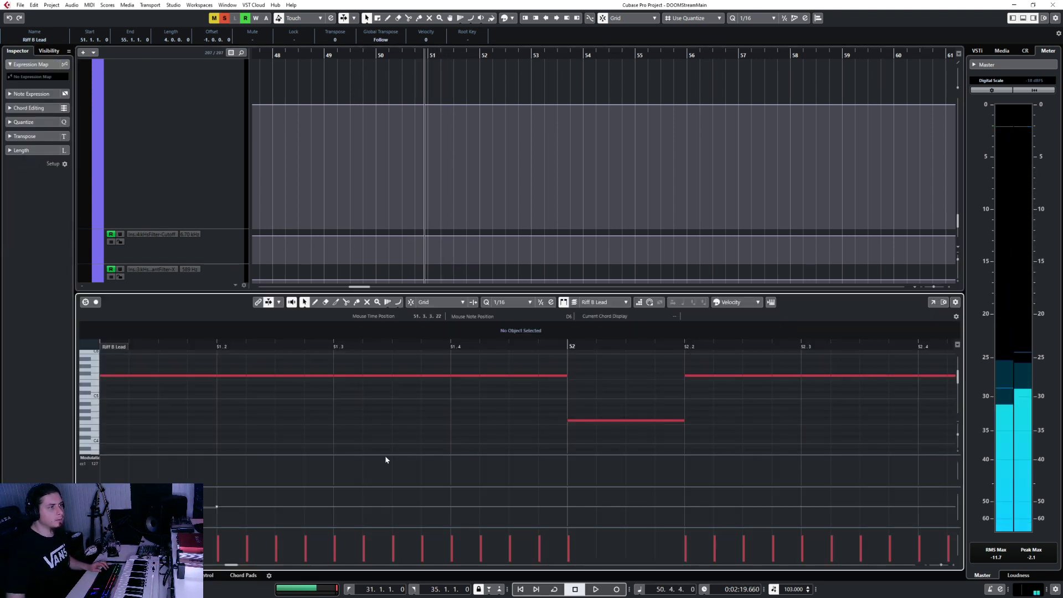
pyautogui.scroll(-3, 325, 431)
pyautogui.moveTo(294, 365); pyautogui.dragTo(378, 393)
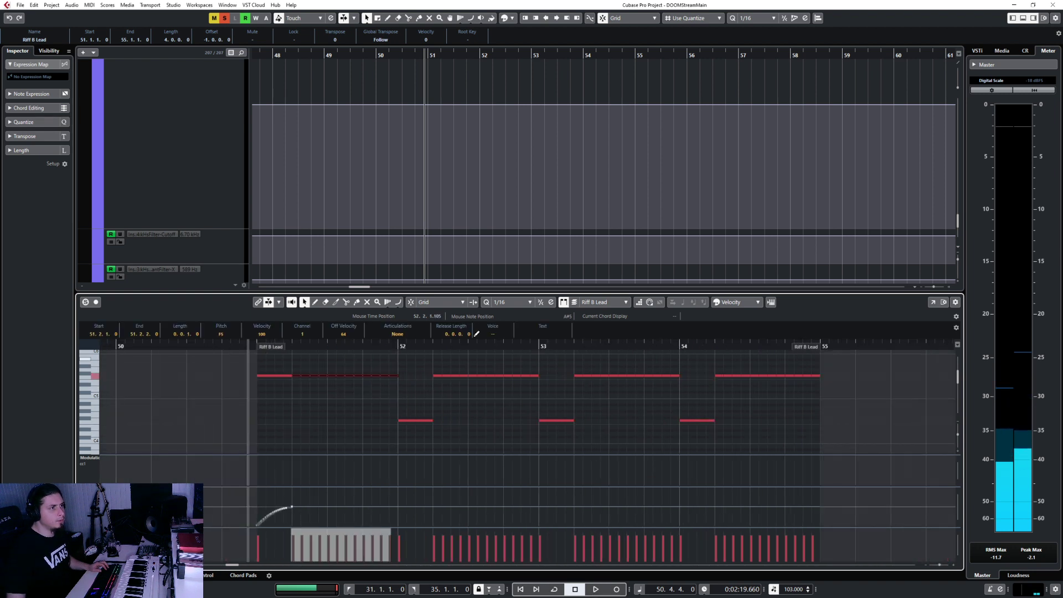
pyautogui.click(506, 302)
pyautogui.click(506, 360)
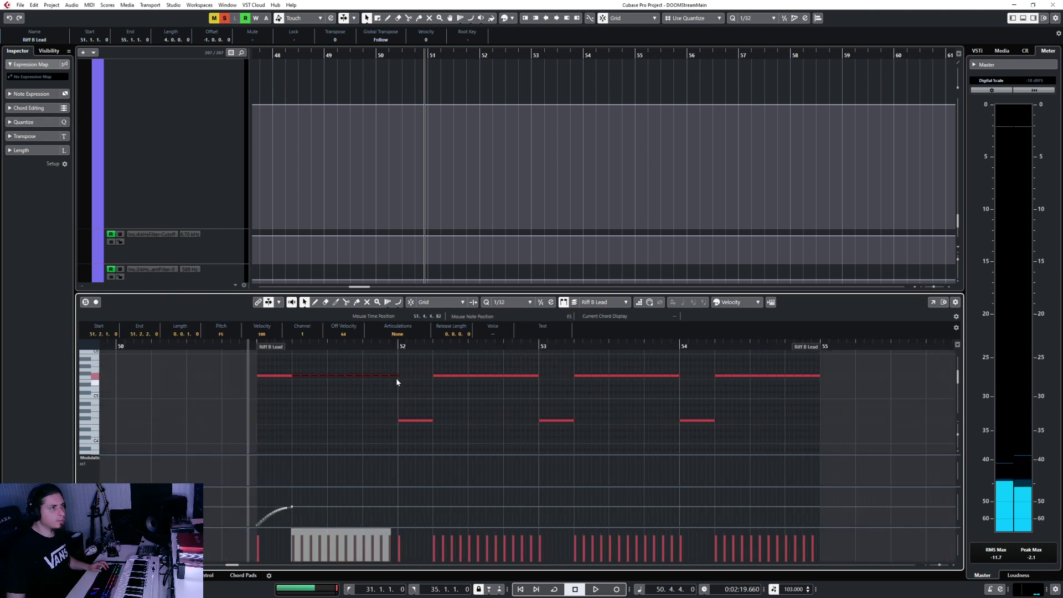
pyautogui.scroll(3, 344, 388)
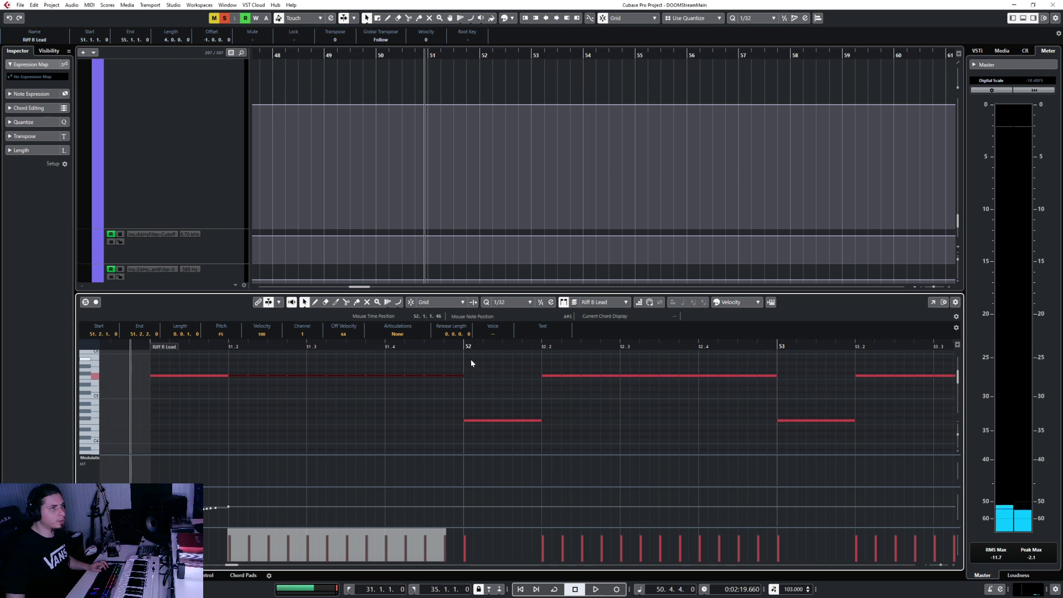
pyautogui.moveTo(460, 376); pyautogui.dragTo(451, 376)
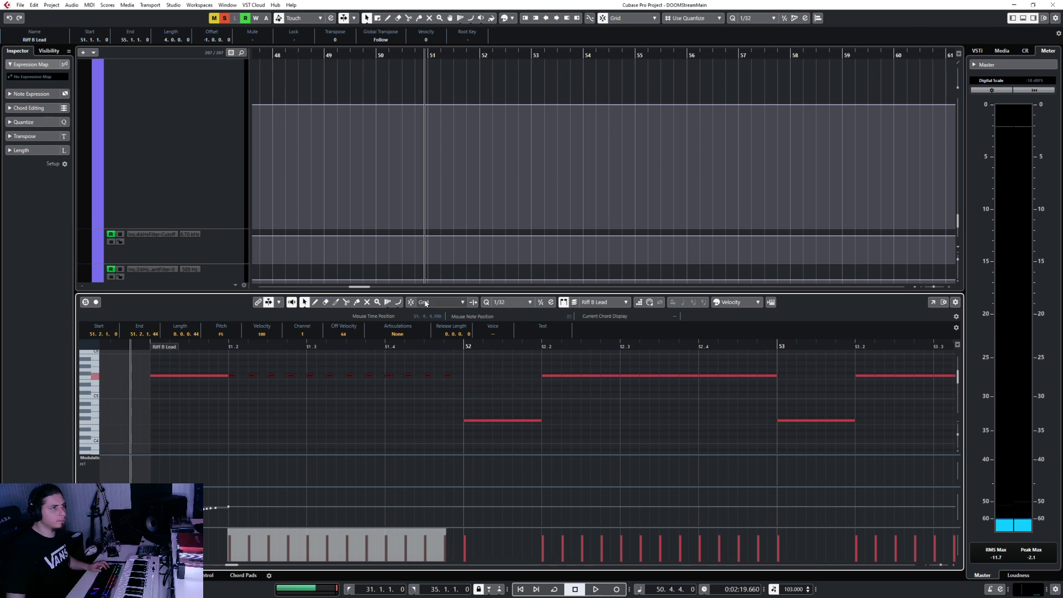
pyautogui.click(449, 375)
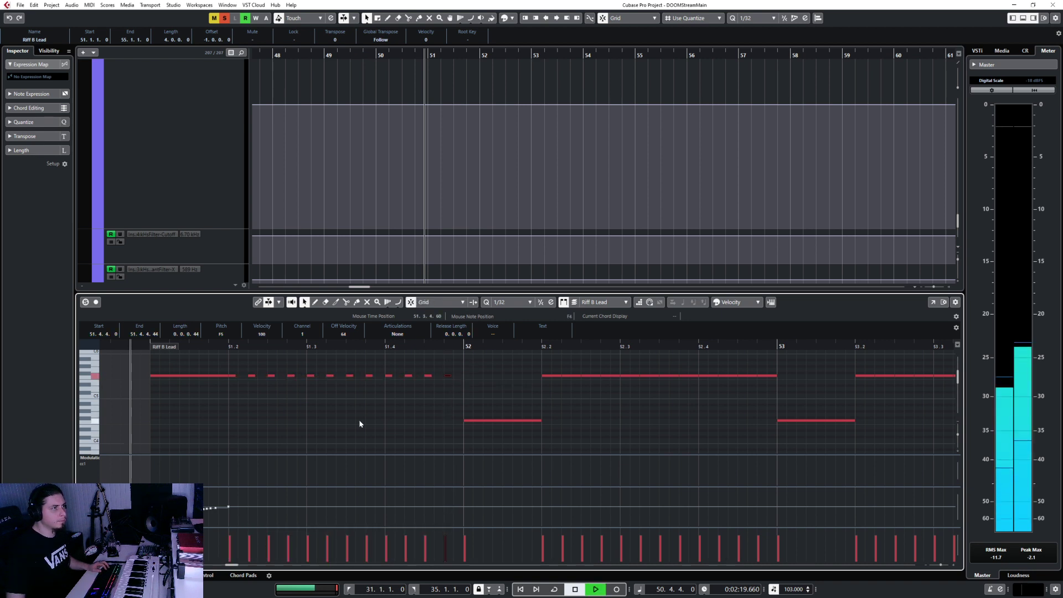
pyautogui.press('space')
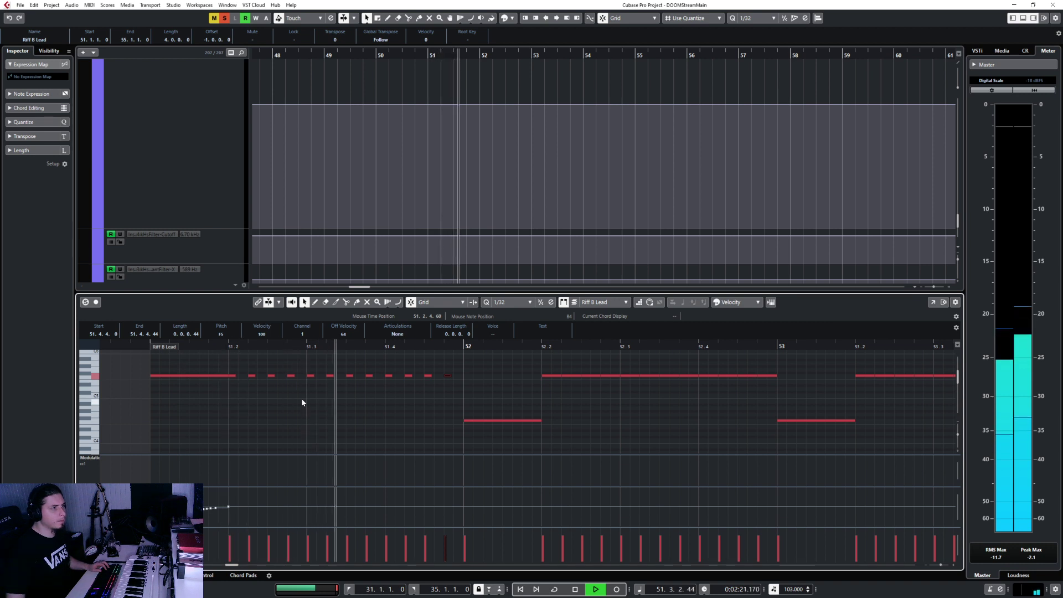
# Replace the repeated high notes in bar 52 with a copy of bar 51's shortened ones at 52.2, using a 1/4 grid.
pyautogui.scroll(-3, 302, 403)
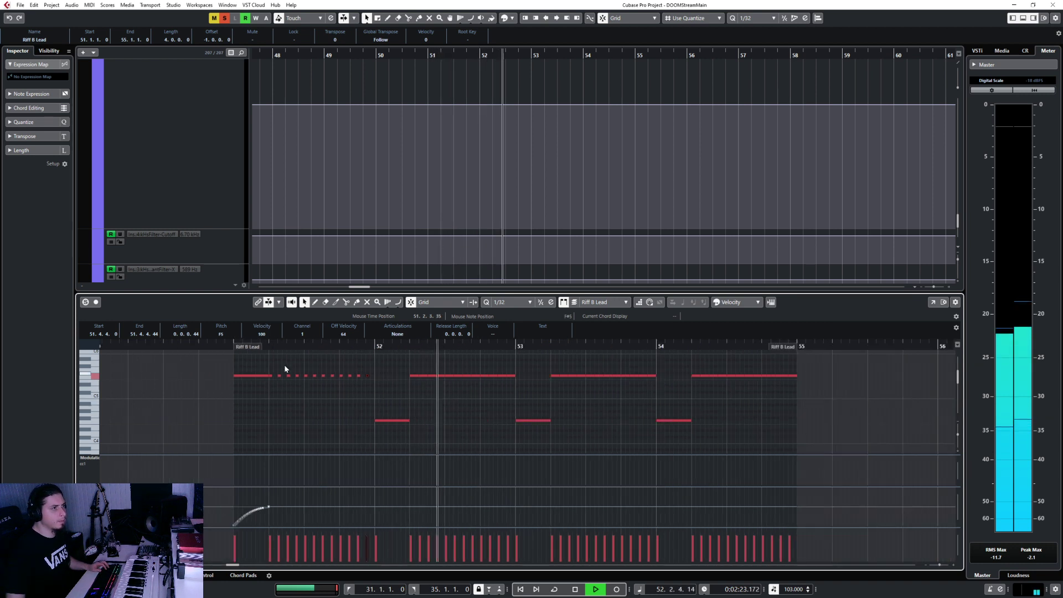
pyautogui.moveTo(270, 366); pyautogui.dragTo(400, 380)
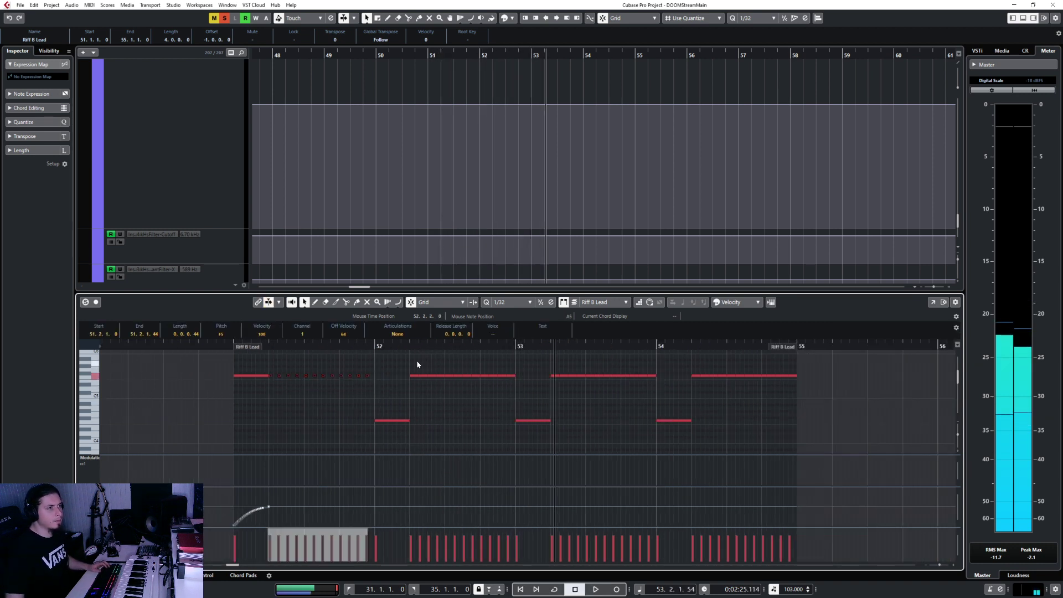
pyautogui.click(420, 376)
pyautogui.press('Delete')
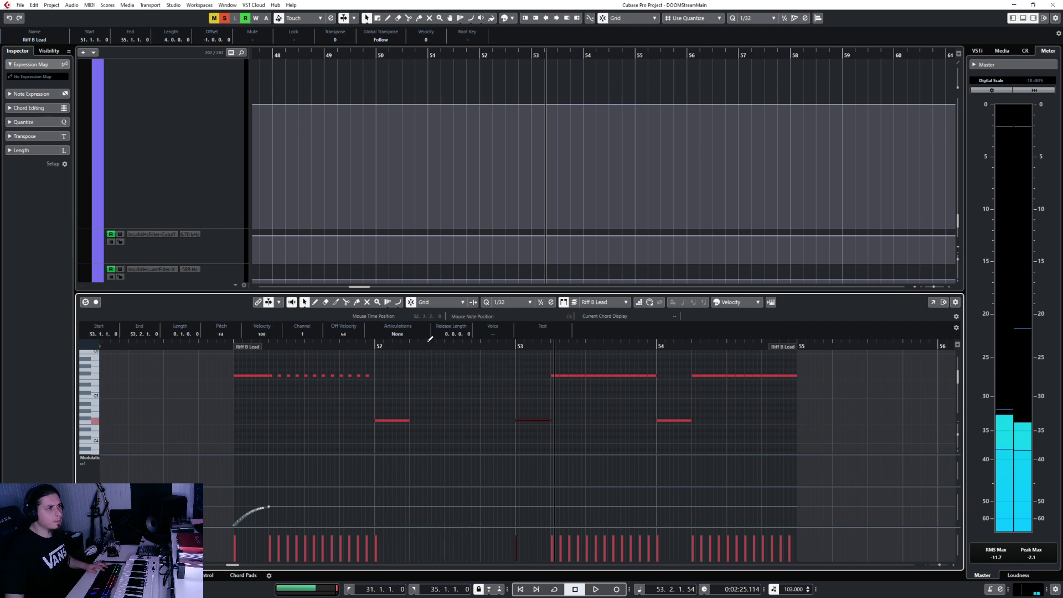
pyautogui.click(512, 302)
pyautogui.click(510, 313)
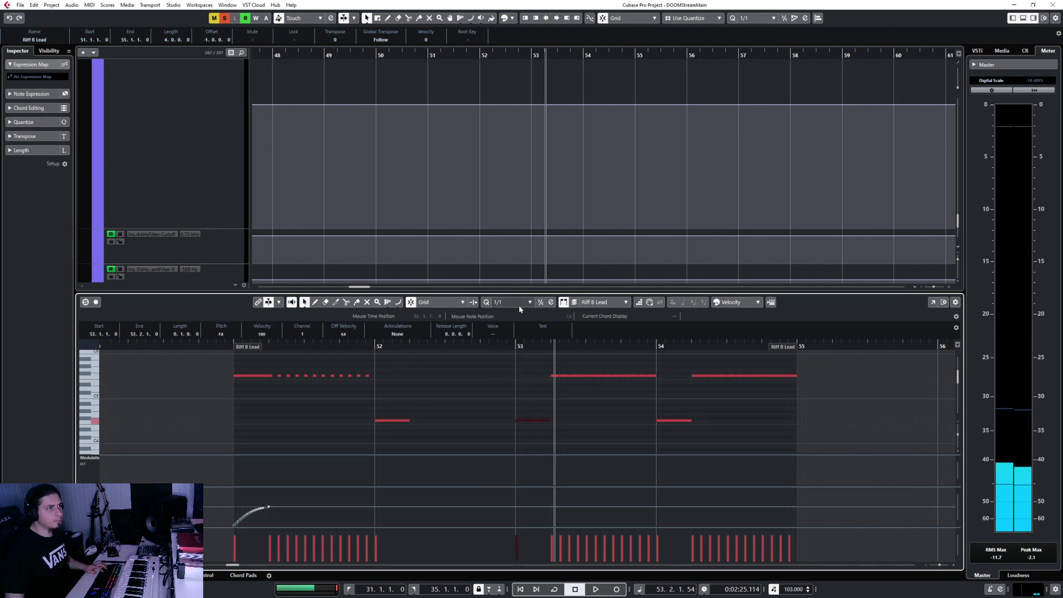
pyautogui.click(515, 302)
pyautogui.click(510, 330)
pyautogui.click(413, 346)
pyautogui.hotkey('ctrl', 'v')
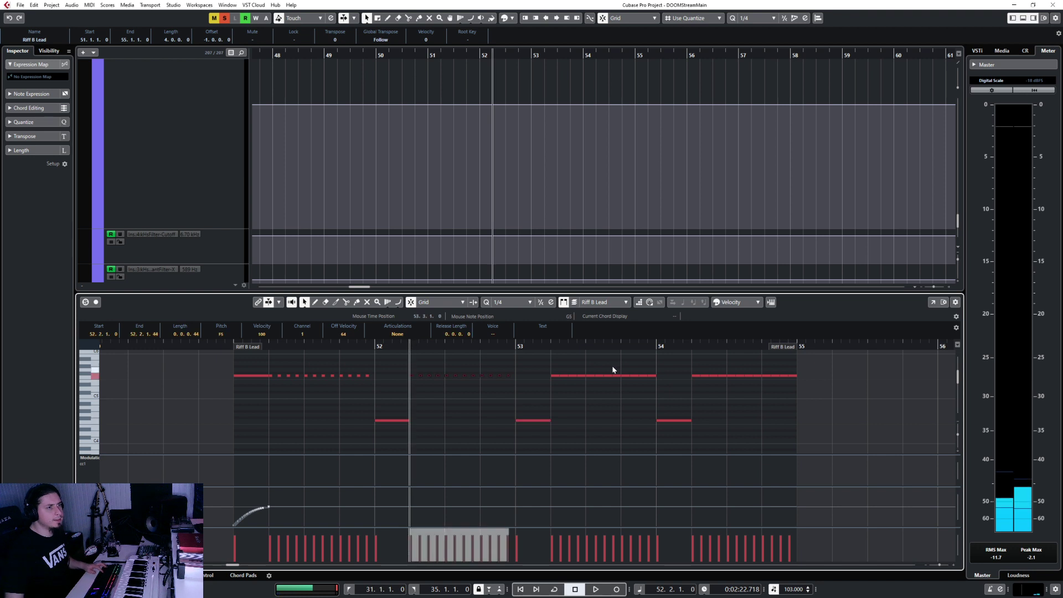
# Delete the long repeated high notes in bar 53 and paste the shortened ones at 53.2.
pyautogui.moveTo(544, 358); pyautogui.dragTo(668, 391)
pyautogui.press('Delete')
pyautogui.click(550, 343)
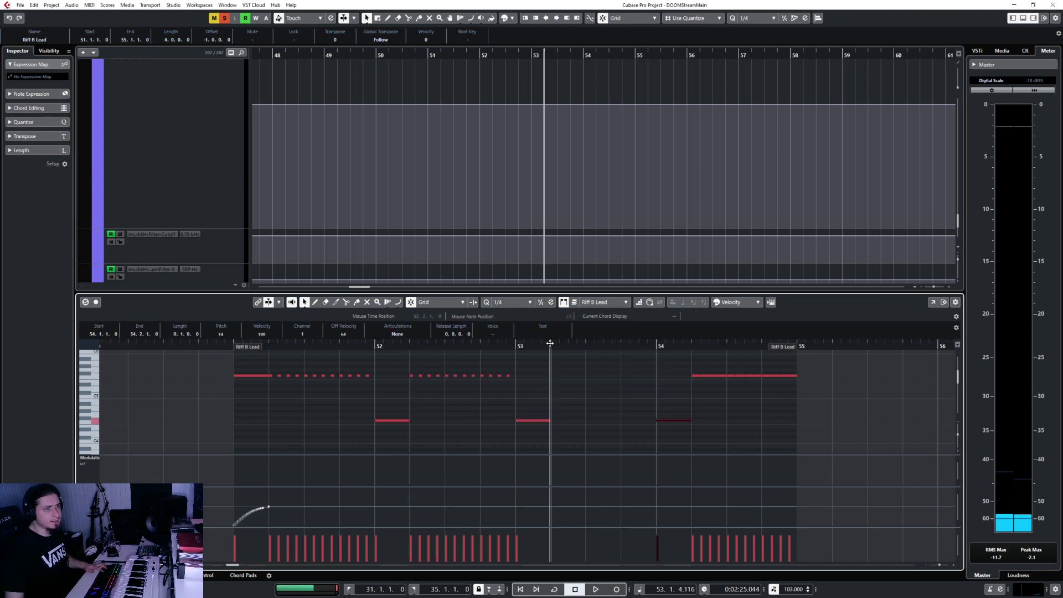
pyautogui.hotkey('ctrl', 'v')
# Replace the repeated high notes in bar 54 with the shortened ones at 54.2 and play from bar 51.
pyautogui.click(661, 363)
pyautogui.moveTo(784, 380); pyautogui.dragTo(784, 380)
pyautogui.press('Delete')
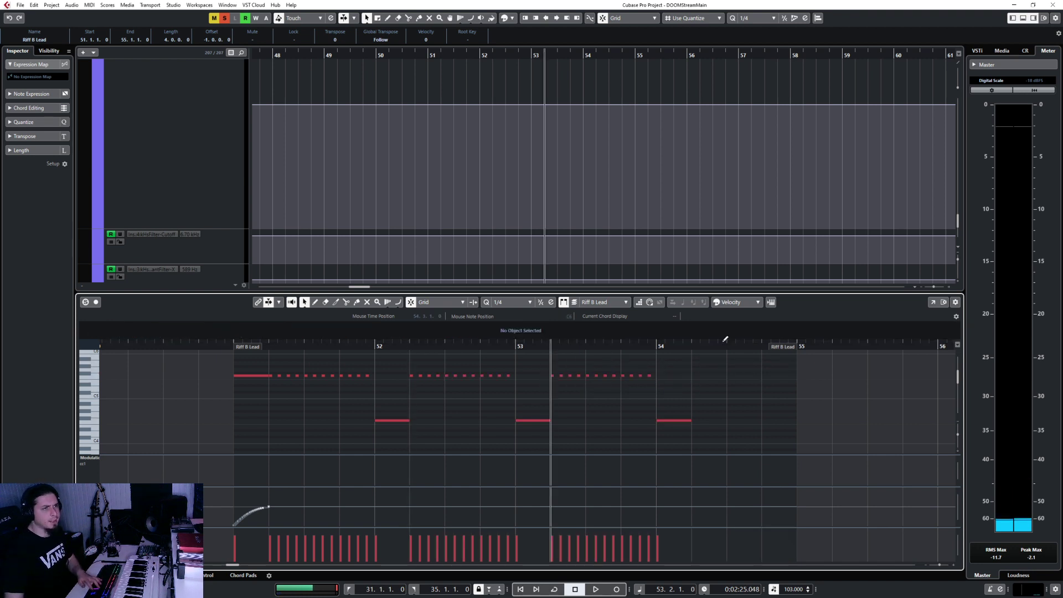
pyautogui.click(692, 343)
pyautogui.hotkey('ctrl', 'v')
pyautogui.click(232, 344)
pyautogui.press('space')
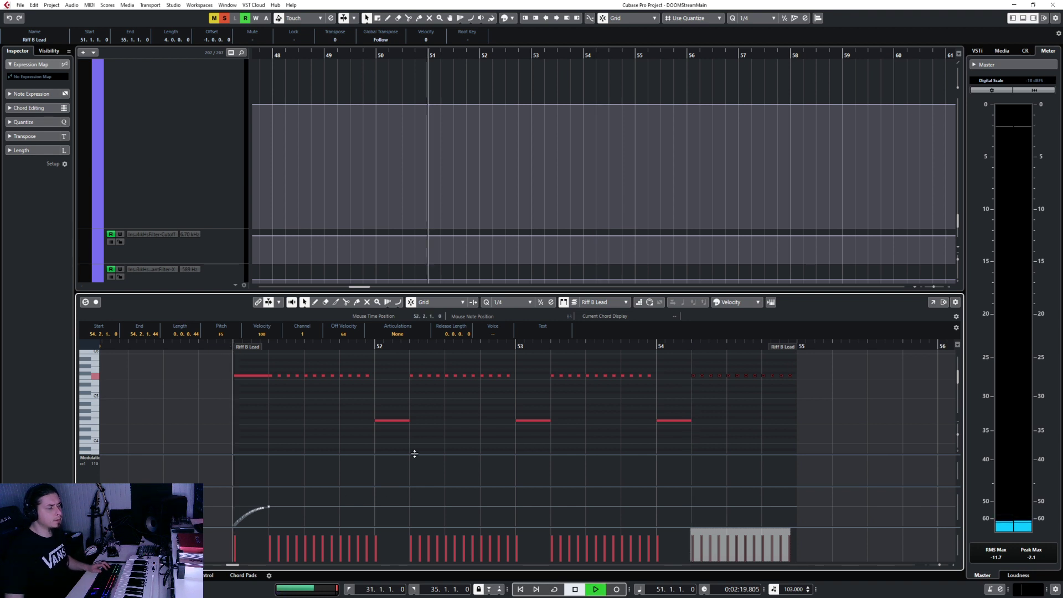
# Copy the pitchbend curve at bar 51 and paste it at the starts of bars 52, 53 and 54.
pyautogui.moveTo(220, 502); pyautogui.dragTo(297, 542)
pyautogui.hotkey('ctrl', 'c')
pyautogui.press('space')
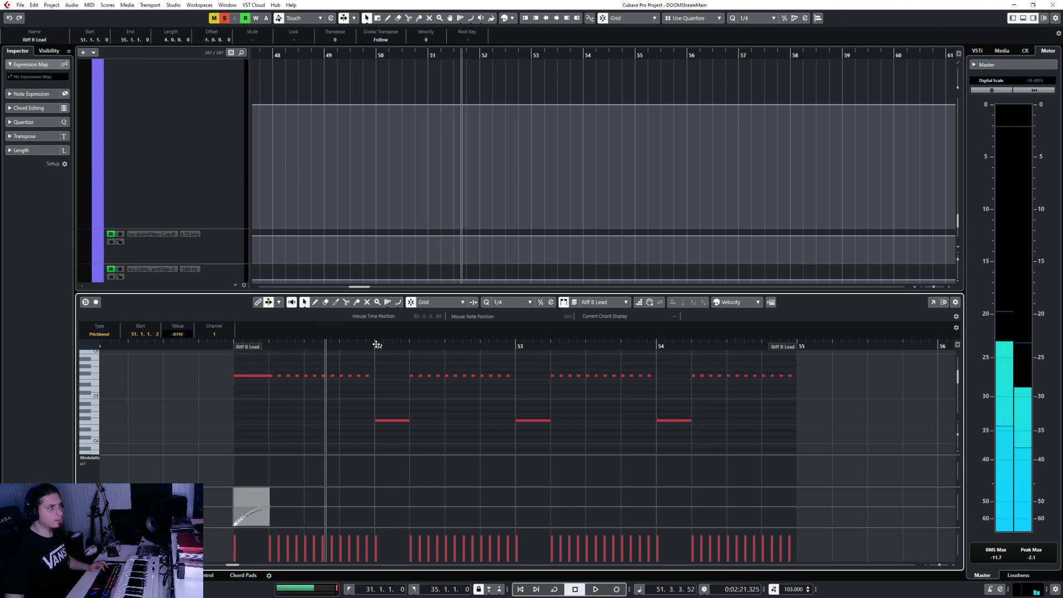
pyautogui.click(376, 343)
pyautogui.hotkey('ctrl', 'v')
pyautogui.click(521, 343)
pyautogui.hotkey('ctrl', 'v')
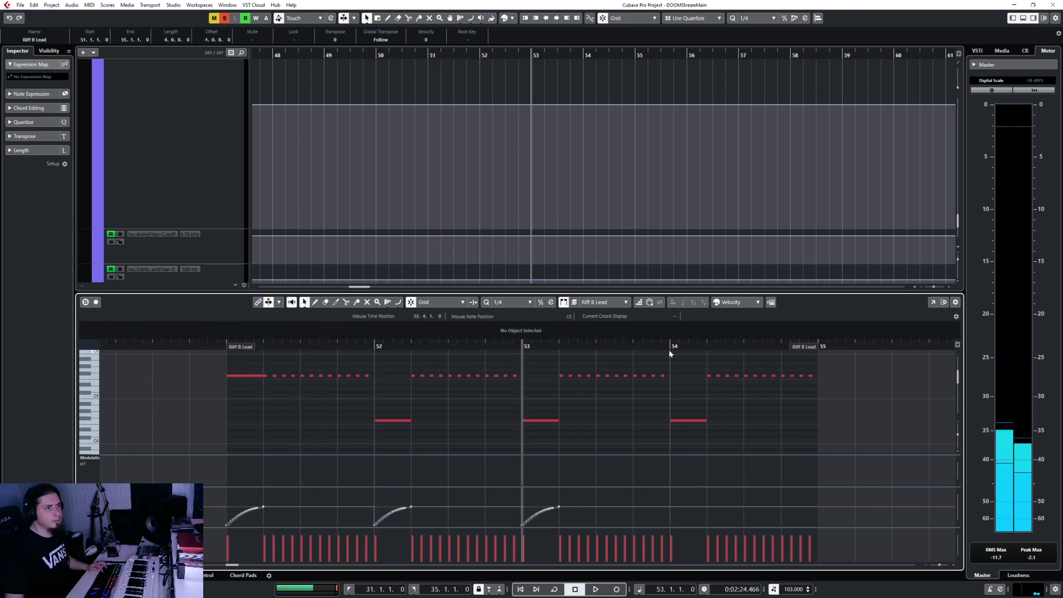
pyautogui.click(669, 346)
pyautogui.hotkey('ctrl', 'v')
# Transpose the low notes on beat 1 of bar 53 up one octave and play the part from bar 51.
pyautogui.moveTo(533, 414); pyautogui.dragTo(566, 453)
pyautogui.hotkey('shift', 'Up')
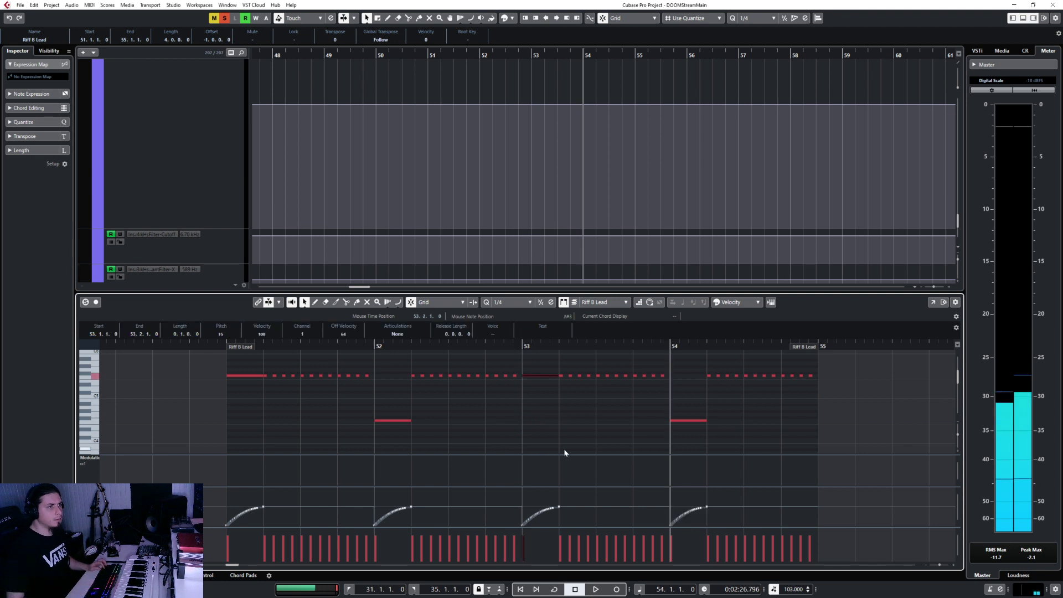
pyautogui.click(225, 344)
pyautogui.press('space')
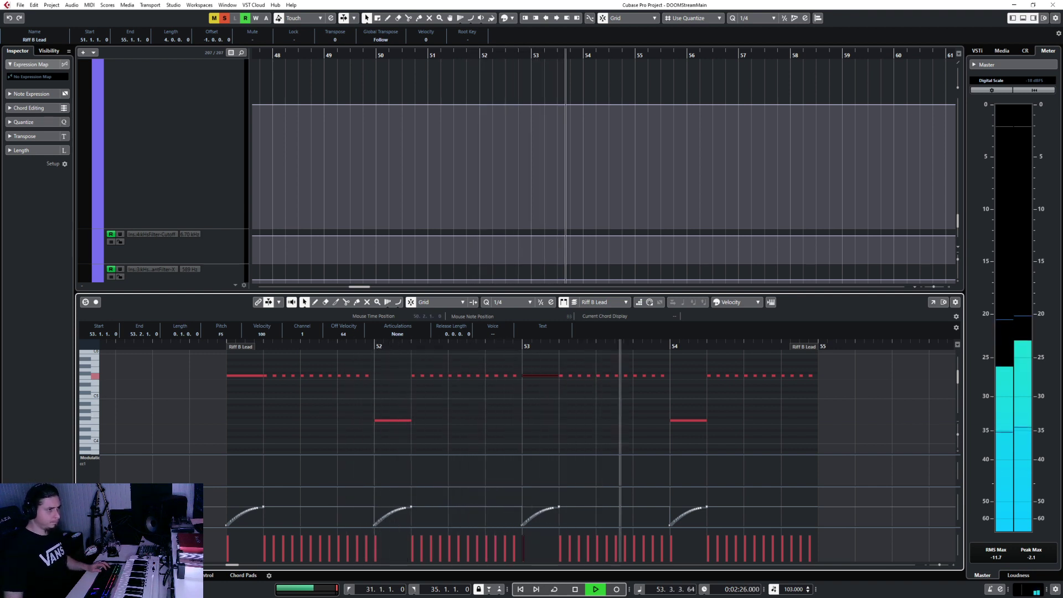
# Close the note editor, stop playback and set the locator range from bar 51 to bar 55.
pyautogui.press('Return')
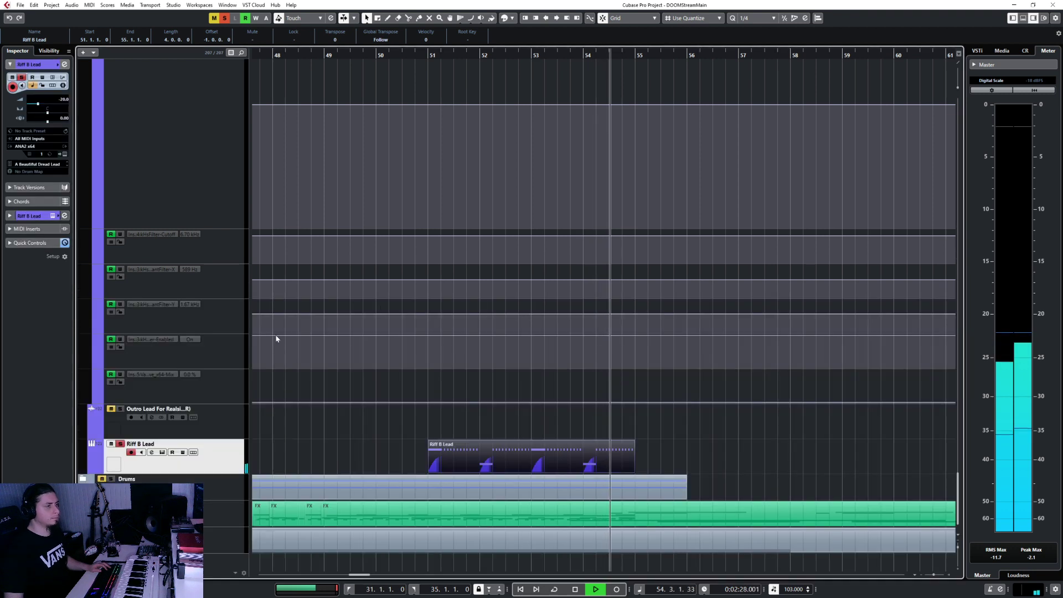
pyautogui.press('space')
pyautogui.moveTo(430, 51); pyautogui.dragTo(675, 44)
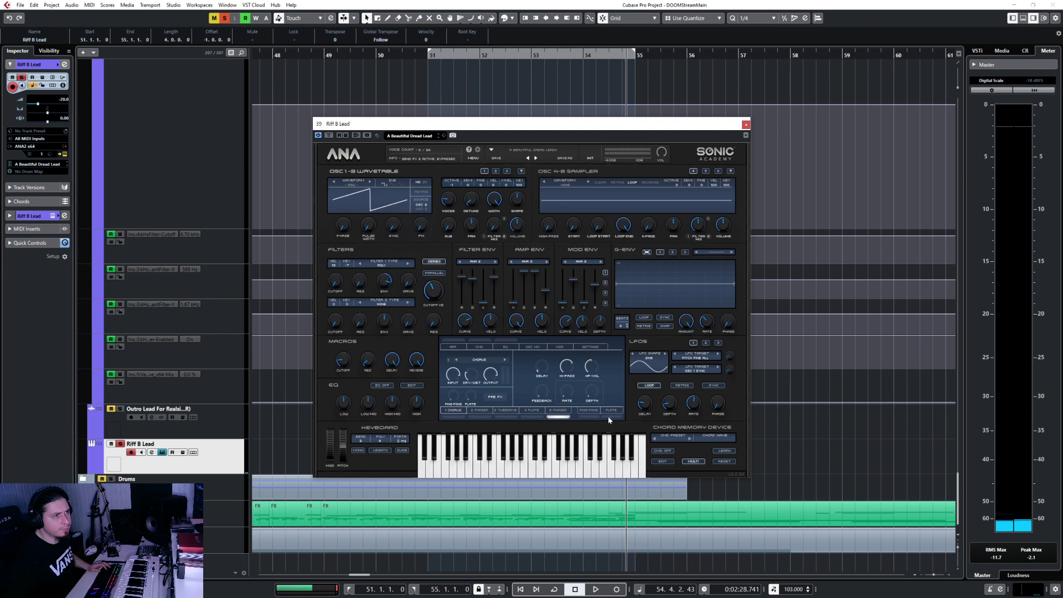
# Play Riff B Lead from bar 51, close its ANA2 window, listen to it unsoloed with the full mix and stop.
pyautogui.click(429, 57)
pyautogui.press('space')
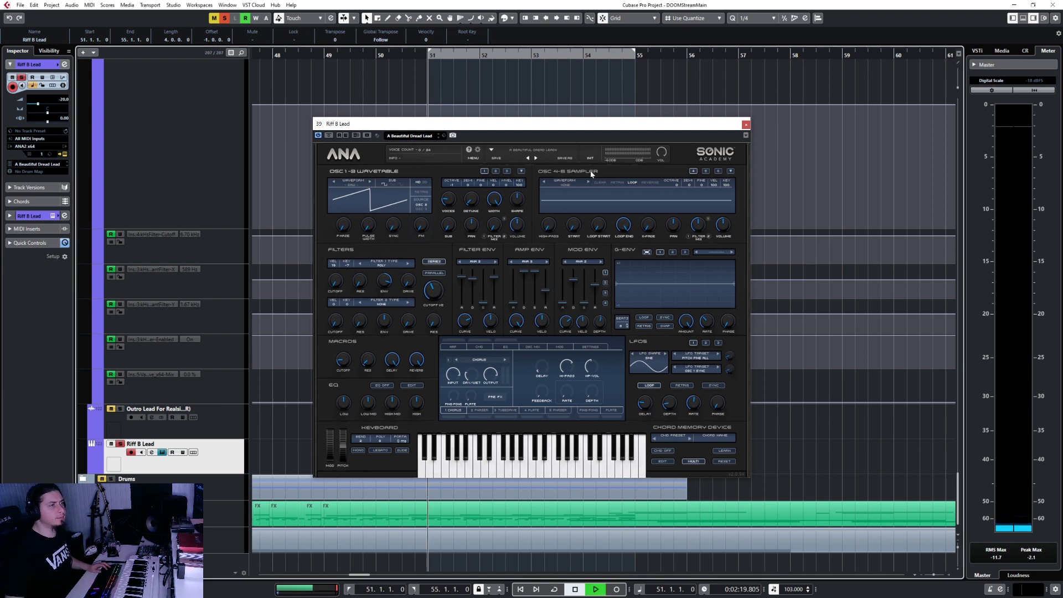
pyautogui.click(746, 124)
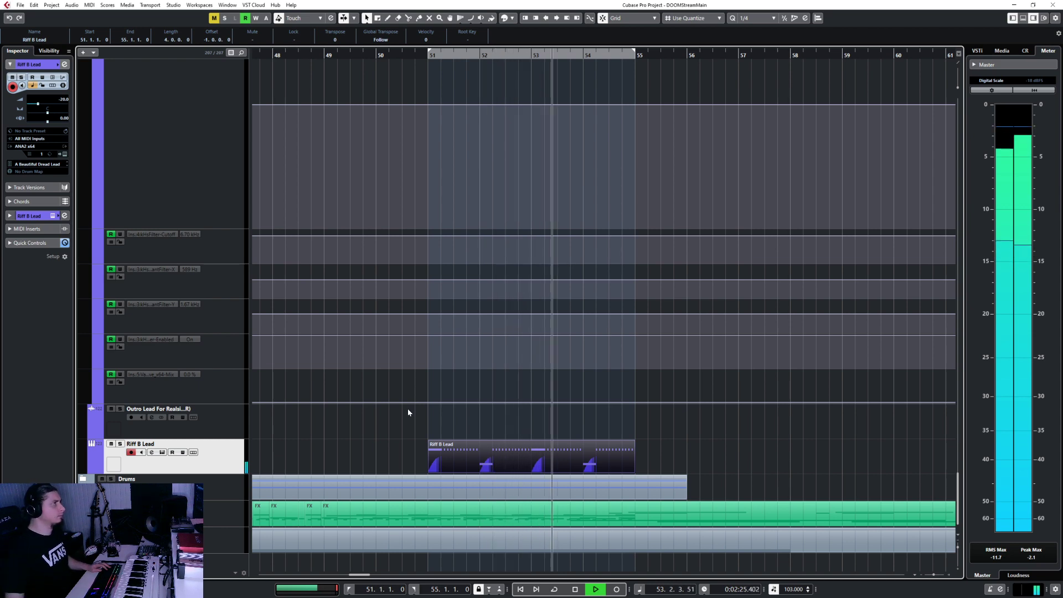
pyautogui.press('space')
# Look through the mixer channels and the arrangement for the Outro Lead track and its clips.
pyautogui.press('F3')
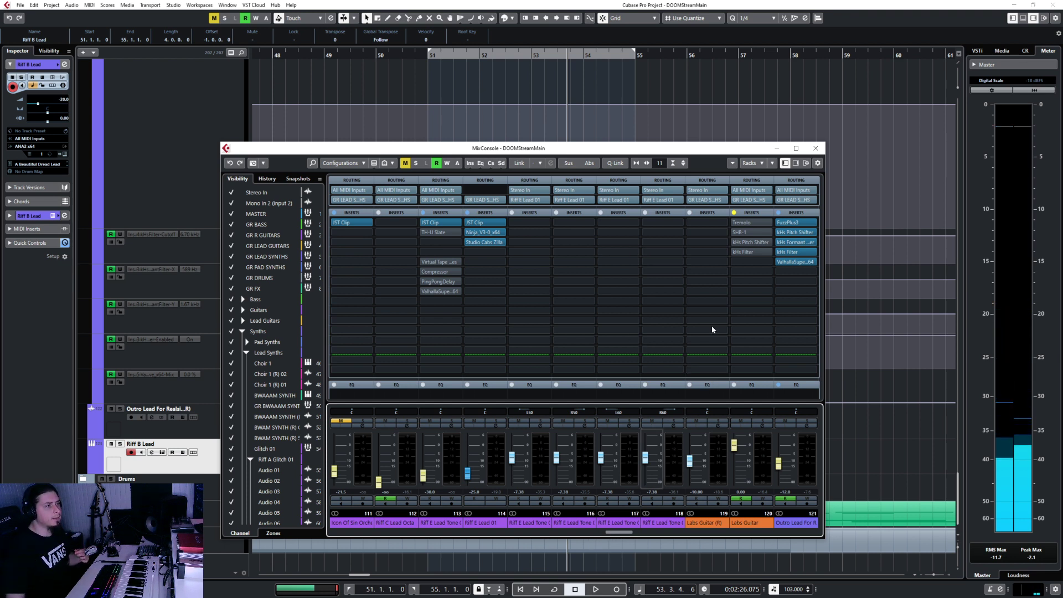
pyautogui.hscroll(5, 760, 316)
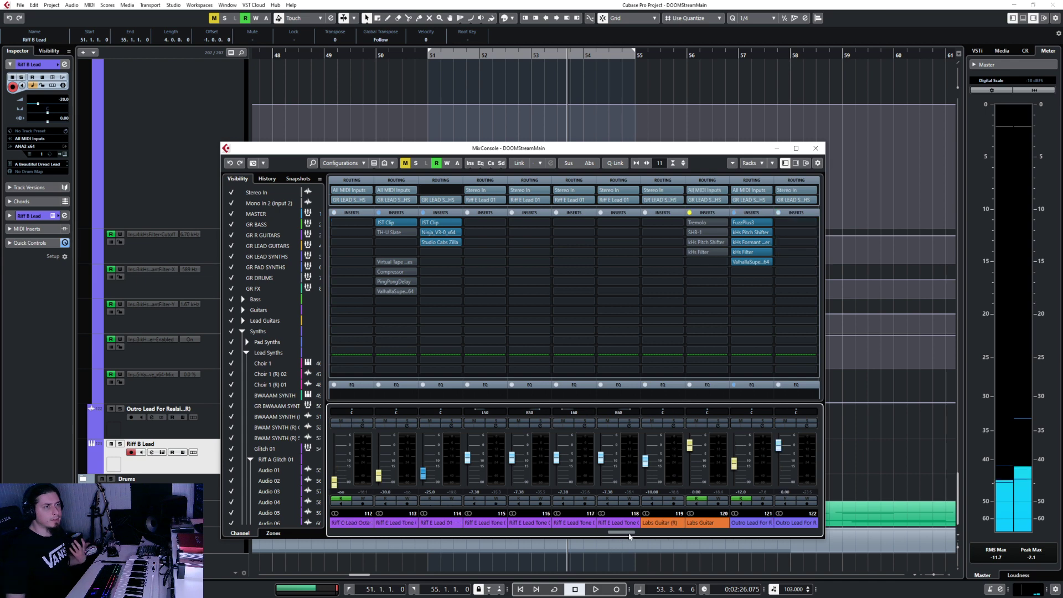
pyautogui.click(817, 148)
pyautogui.scroll(-5, 567, 404)
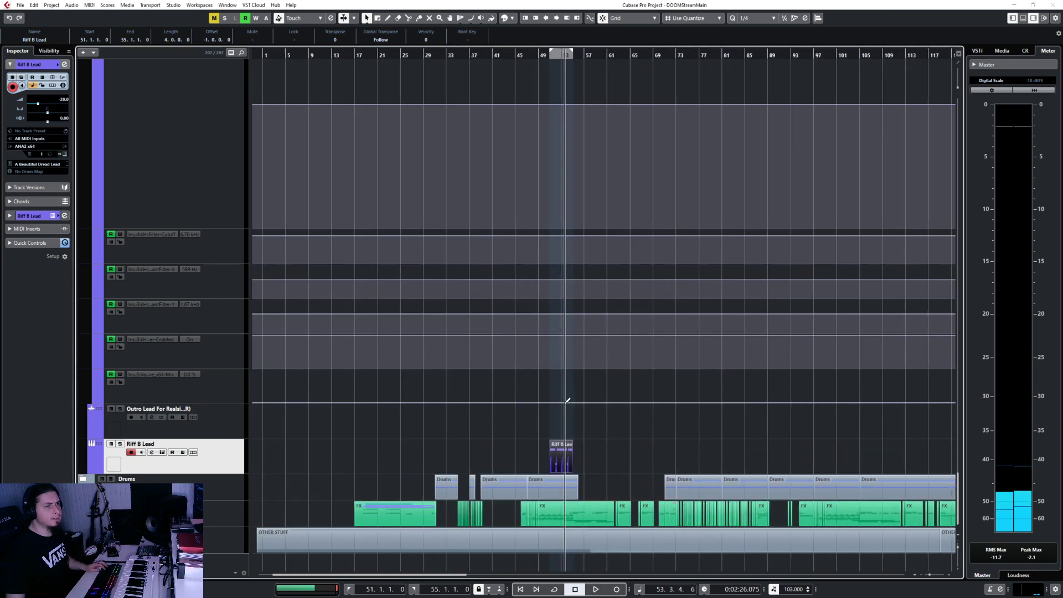
pyautogui.hscroll(8, 567, 404)
pyautogui.scroll(8, 565, 406)
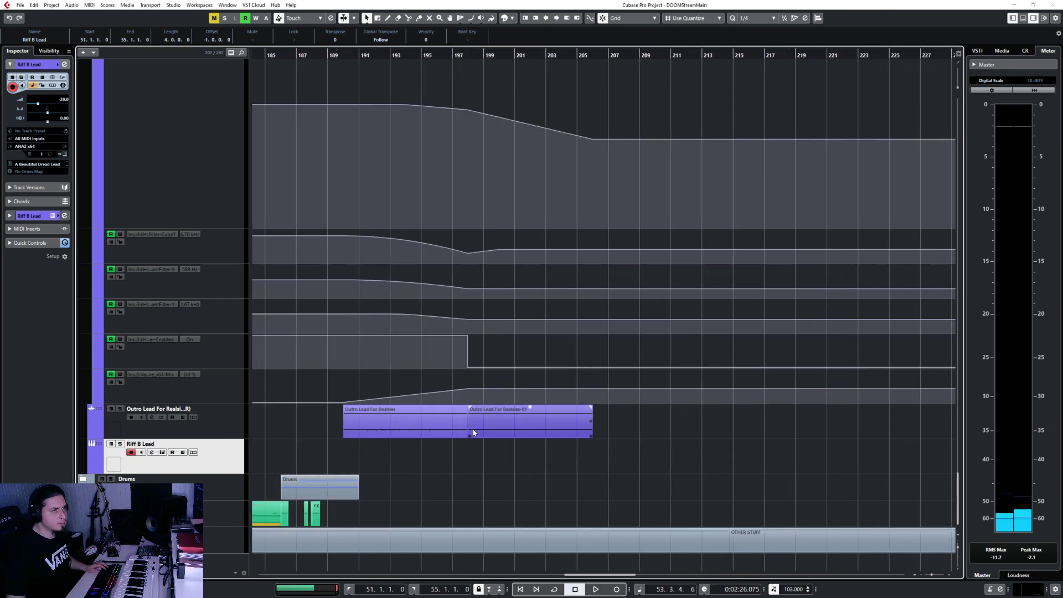
pyautogui.scroll(-4, 473, 431)
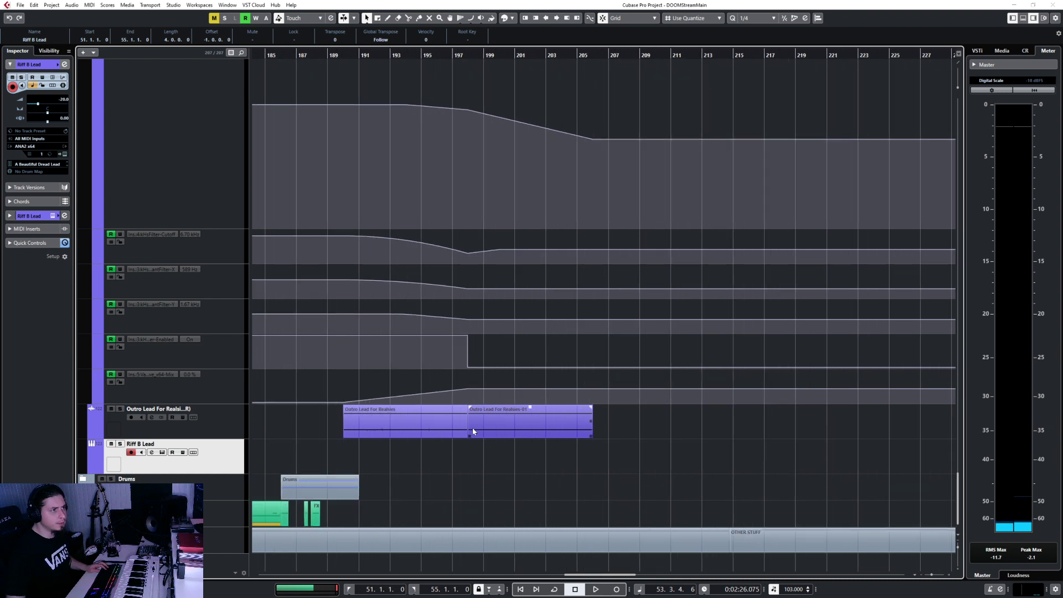
pyautogui.scroll(-4, 474, 431)
# Bypass all insert effects on the Outro Lead instrument channel that starts with FuzzPlus3.
pyautogui.click(233, 432)
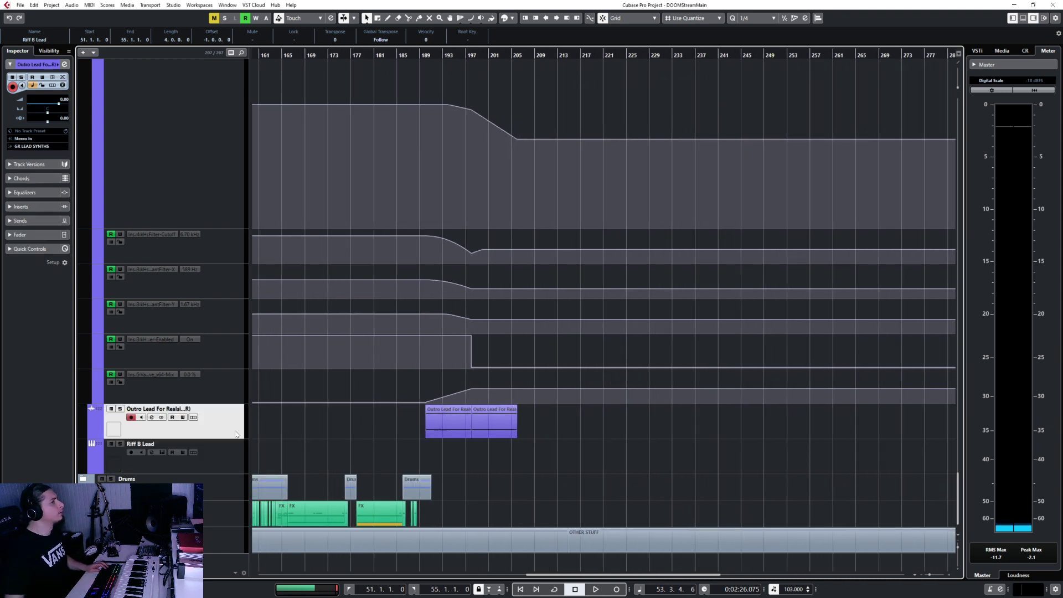
pyautogui.scroll(4, 350, 459)
pyautogui.scroll(-5, 350, 462)
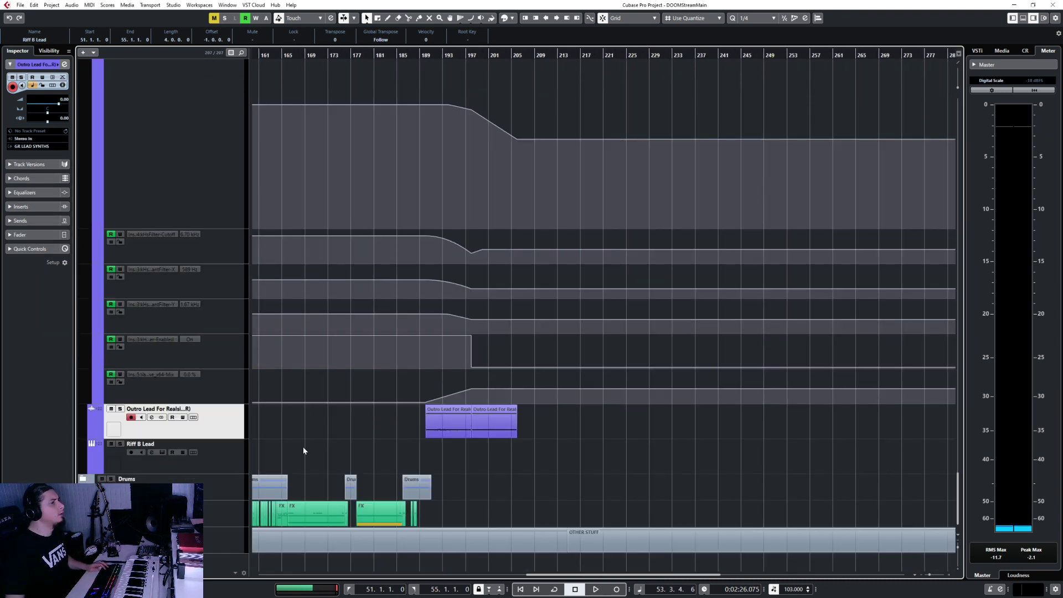
pyautogui.press('F3')
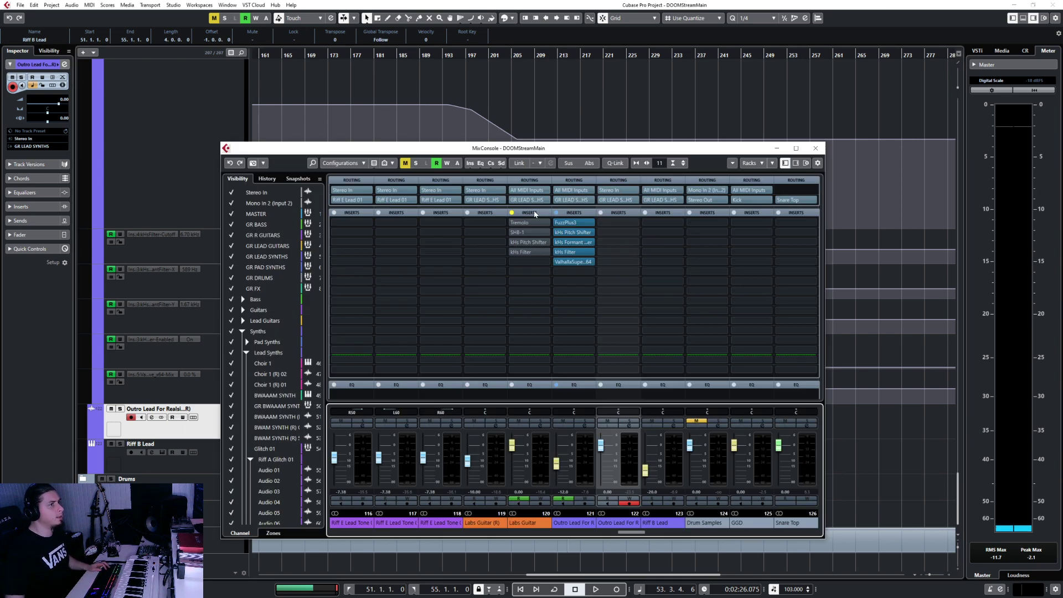
pyautogui.click(556, 213)
pyautogui.click(817, 148)
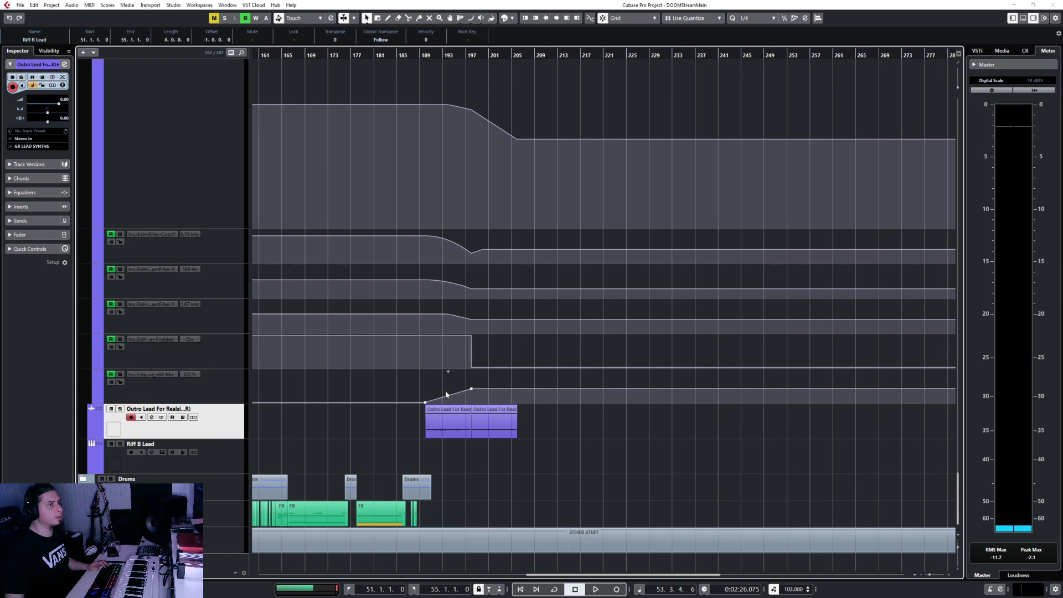
# Insert FuzzPlus3 on the Riff B Lead channel and move it to the second insert slot.
pyautogui.scroll(5, 445, 390)
pyautogui.scroll(-5, 451, 397)
pyautogui.press('F3')
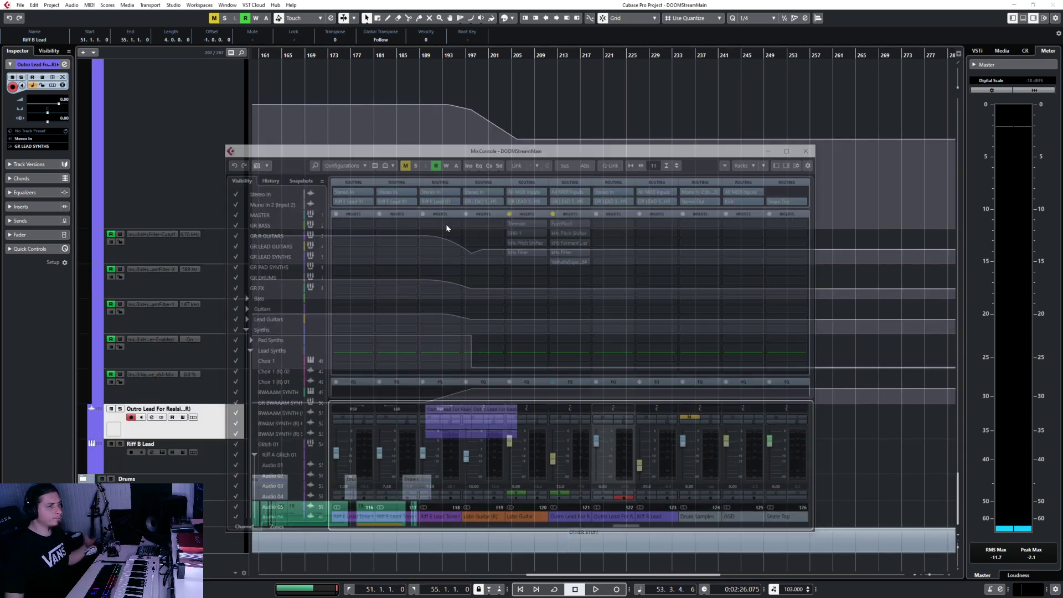
pyautogui.click(663, 222)
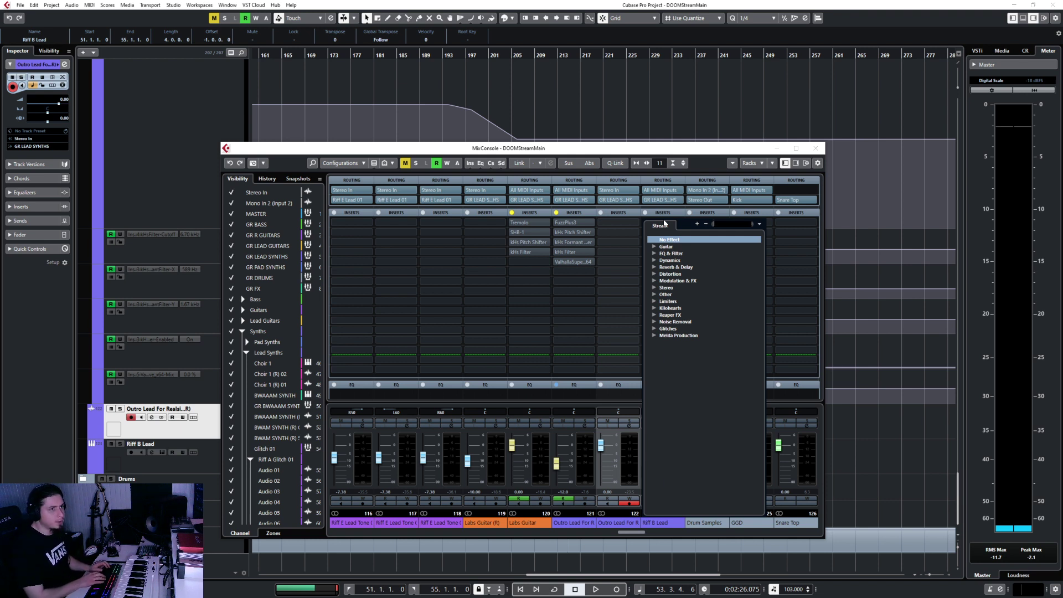
pyautogui.write('fuzz')
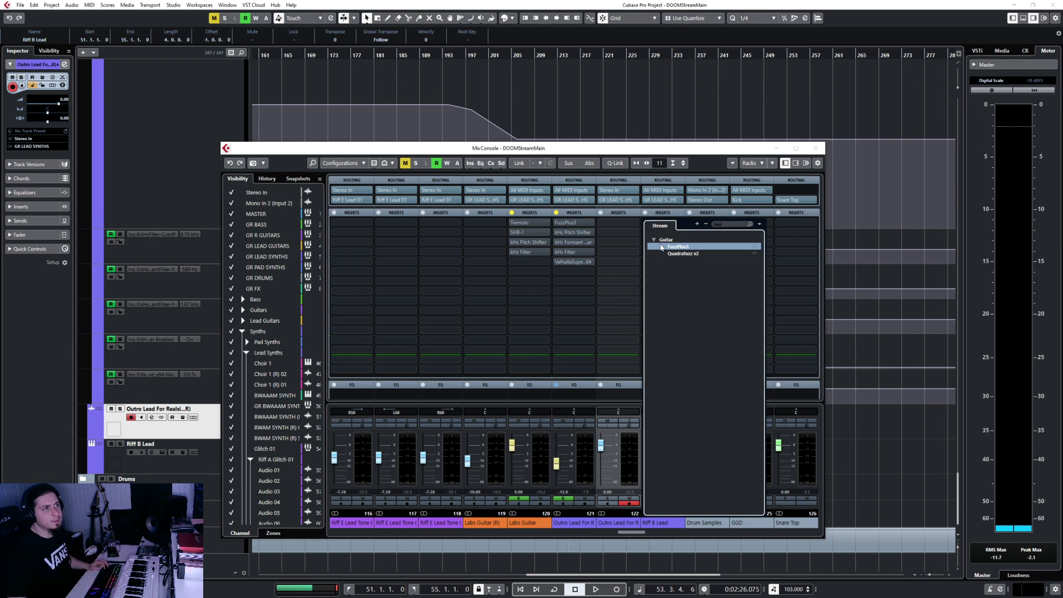
pyautogui.click(663, 245)
pyautogui.click(671, 227)
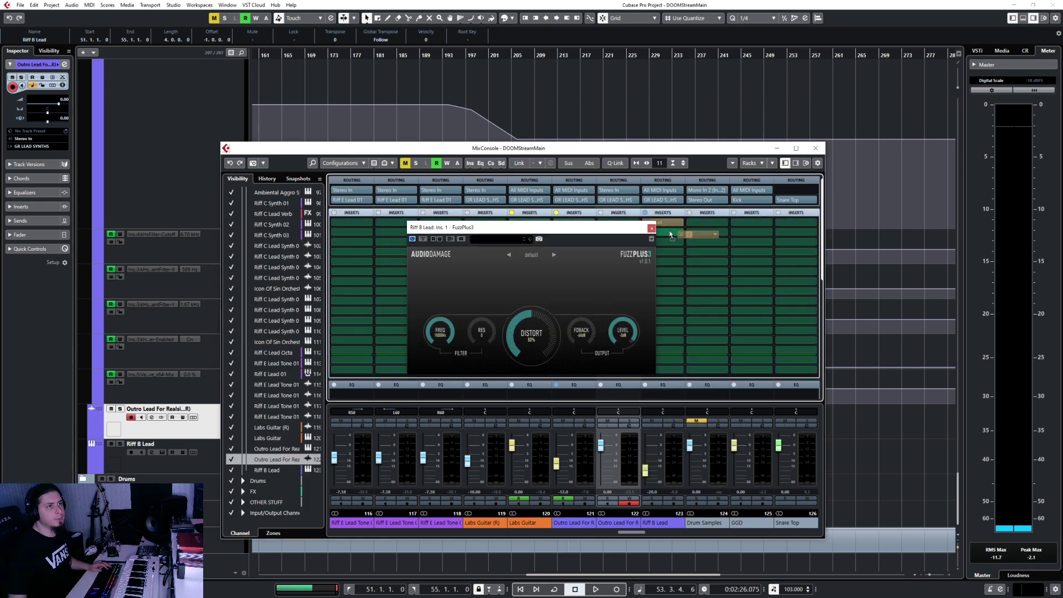
# Add kHs Filter in the first insert slot of Riff B Lead and move it to the third slot.
pyautogui.write('filter')
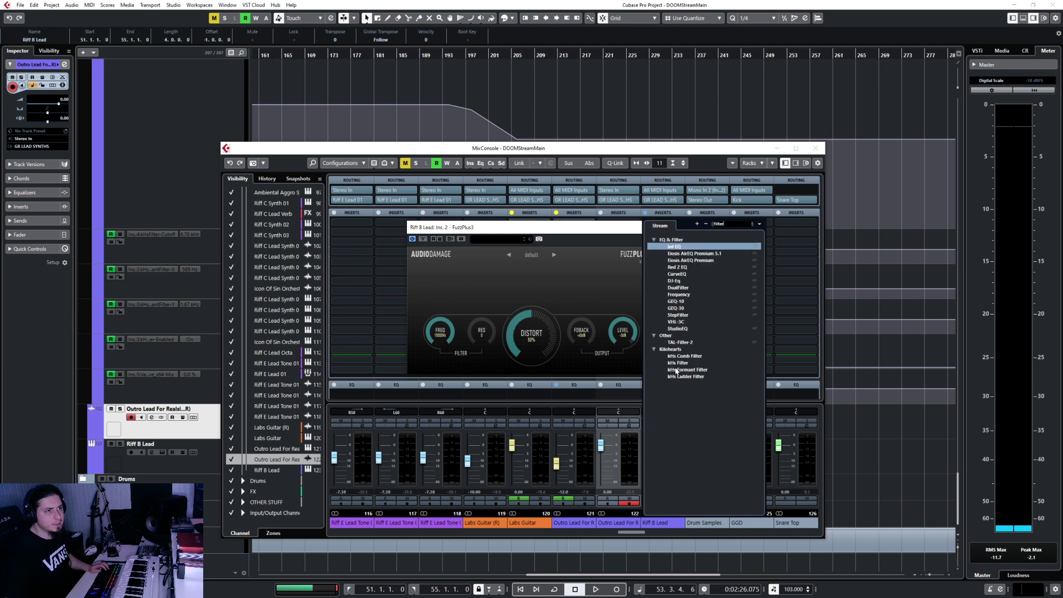
pyautogui.click(676, 364)
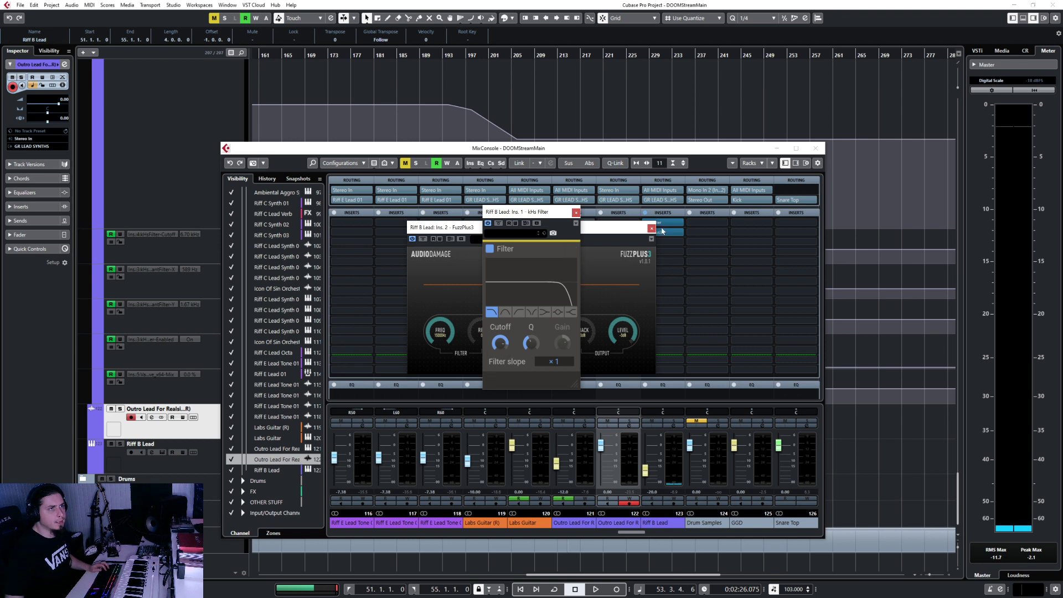
pyautogui.moveTo(668, 223); pyautogui.dragTo(666, 243)
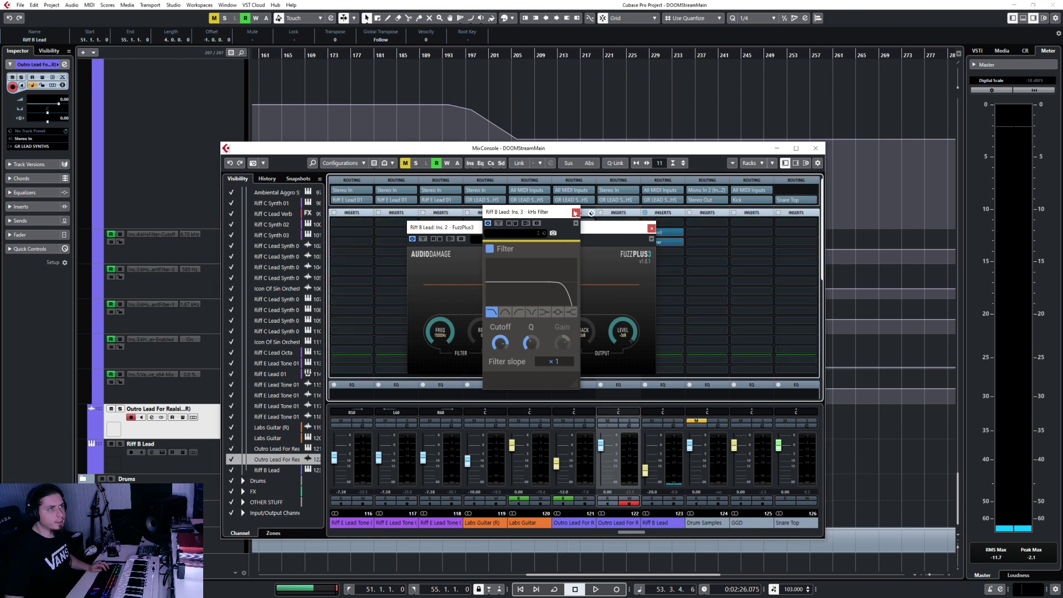
# Play the part with the new effects, close the plugin windows and the mixer, and stop playback.
pyautogui.press('space')
pyautogui.click(575, 213)
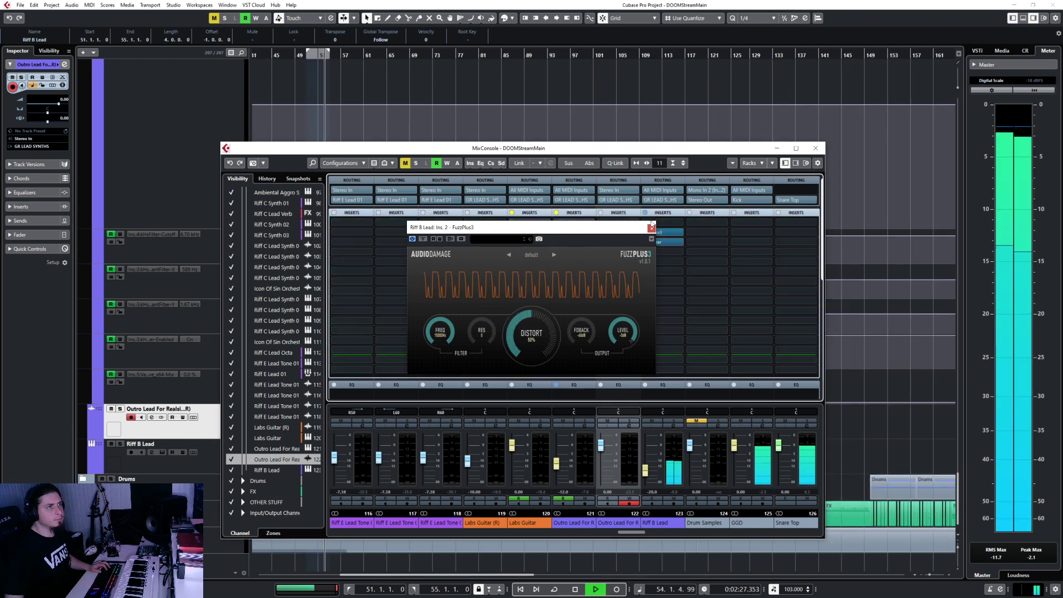
pyautogui.click(651, 227)
pyautogui.click(815, 149)
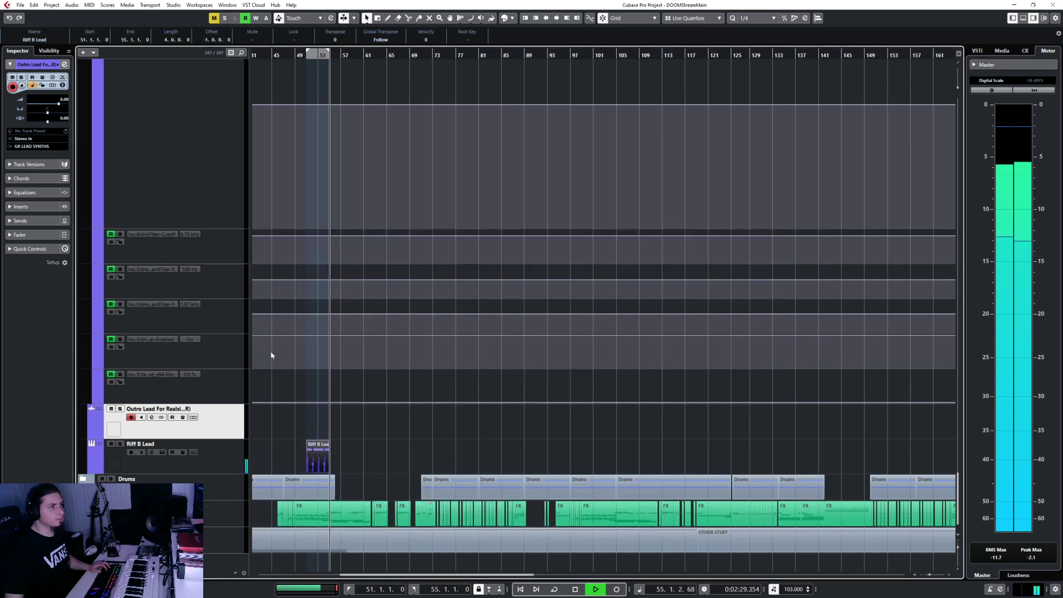
pyautogui.press('space')
pyautogui.press('KP_0')
# Select and solo the Riff B Lead track, play it briefly from around bar 51 and stop.
pyautogui.click(229, 453)
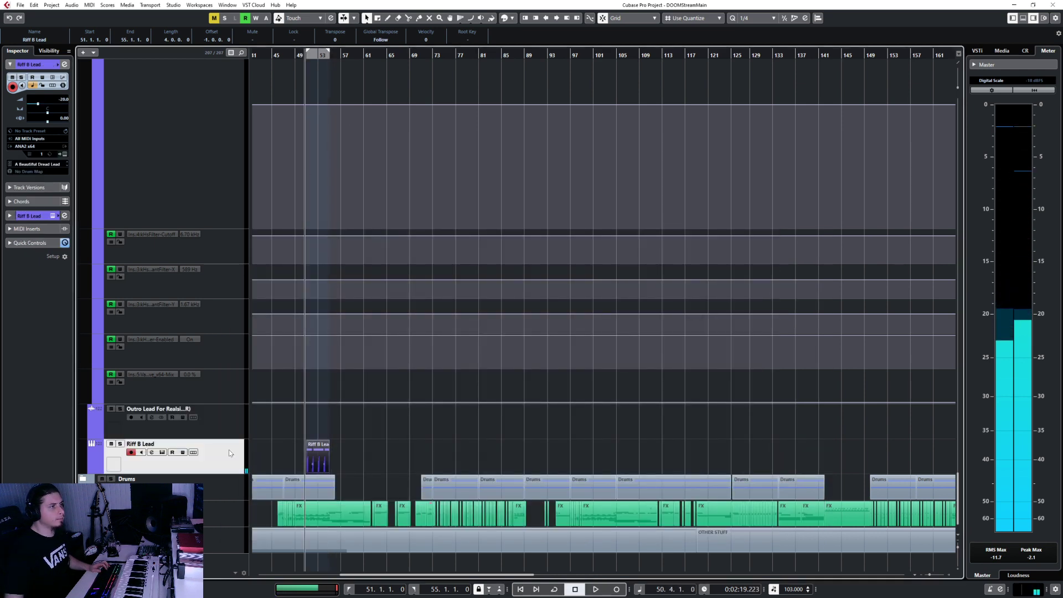
pyautogui.press('s')
pyautogui.press('space')
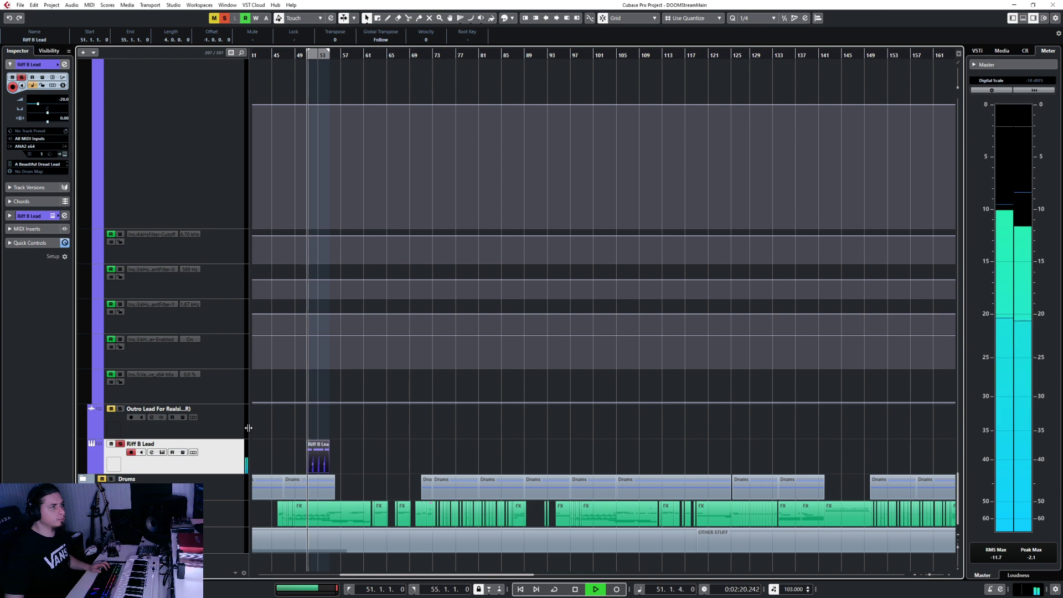
pyautogui.press('space')
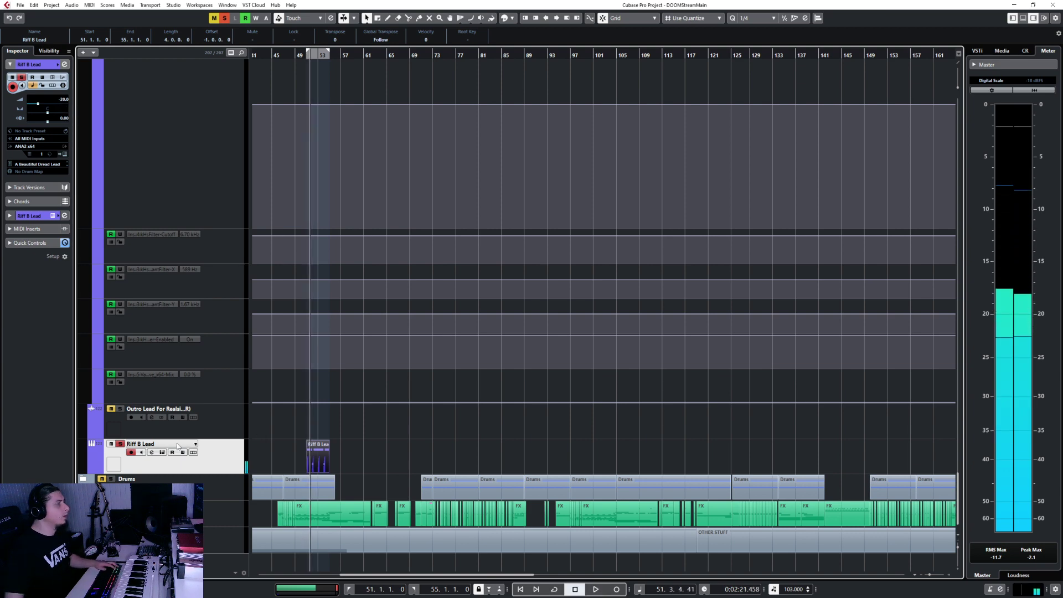
# Insert Cloner in the first slot of Riff B Lead and set its Spatial and Mix to 100%.
pyautogui.press('F3')
pyautogui.click(663, 223)
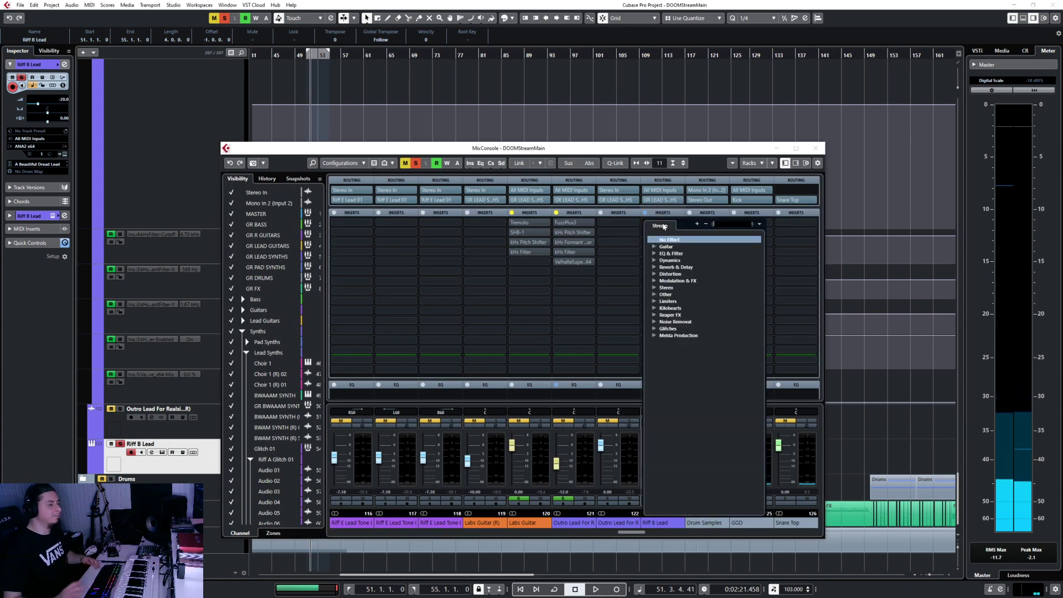
pyautogui.write('clon')
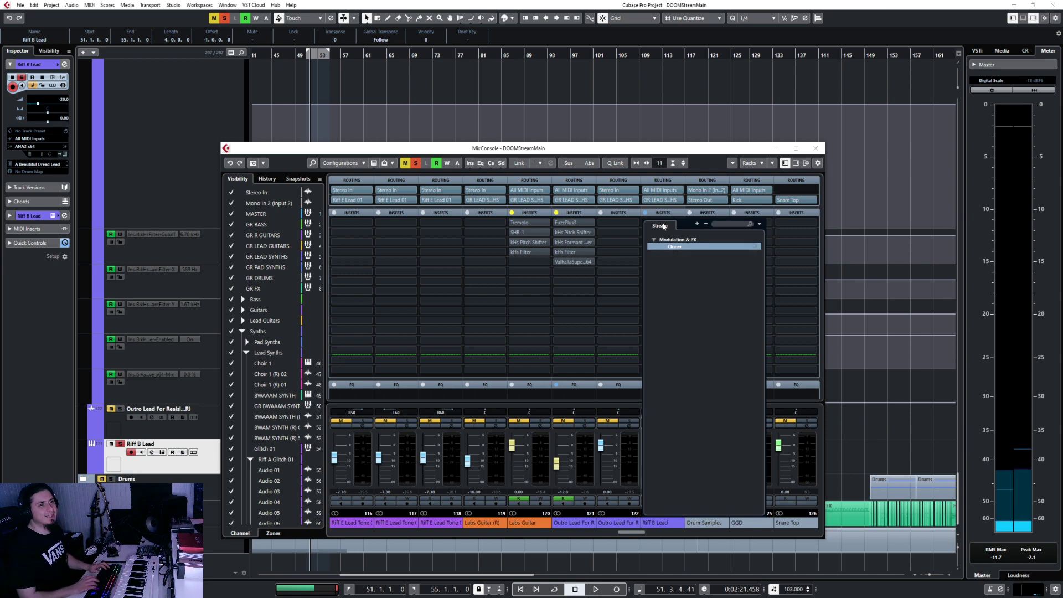
pyautogui.press('Return')
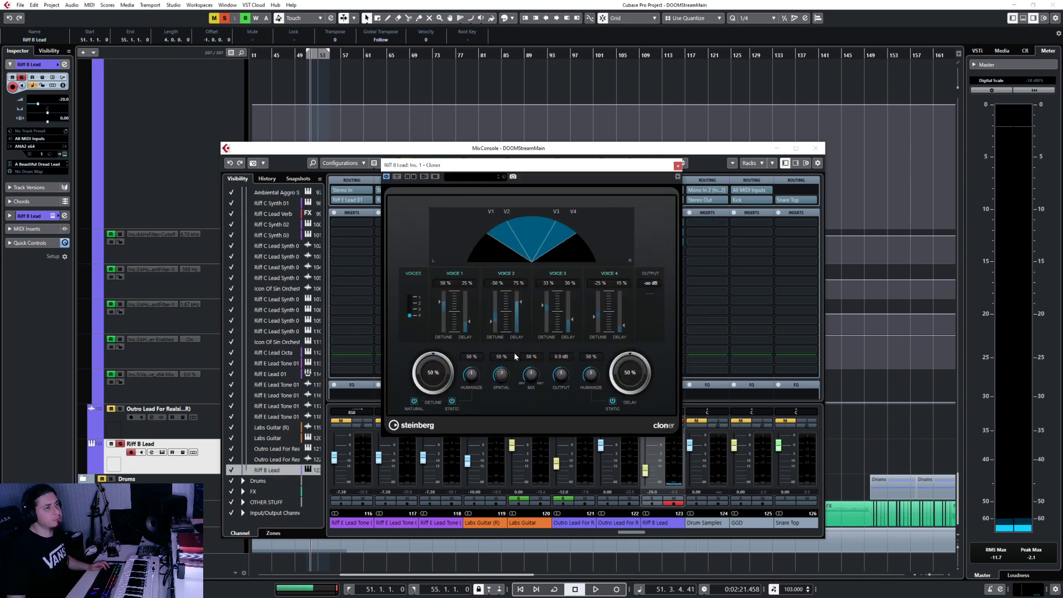
pyautogui.moveTo(515, 356); pyautogui.dragTo(515, 332)
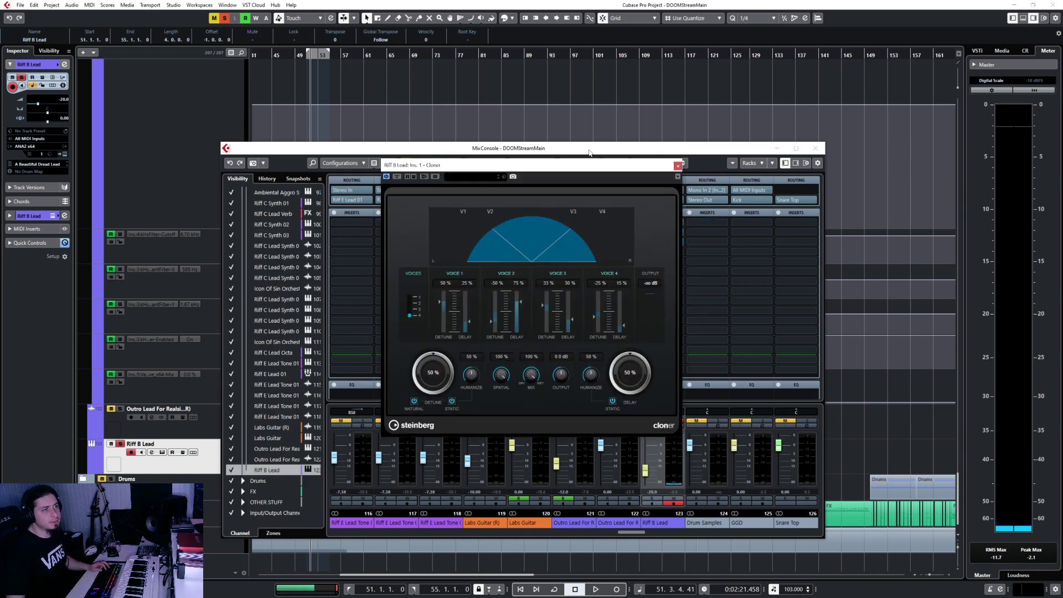
# Play Riff B Lead from just before bar 51, lower its volume to -35.4, and unsolo it to check the mix.
pyautogui.click(303, 58)
pyautogui.press('space')
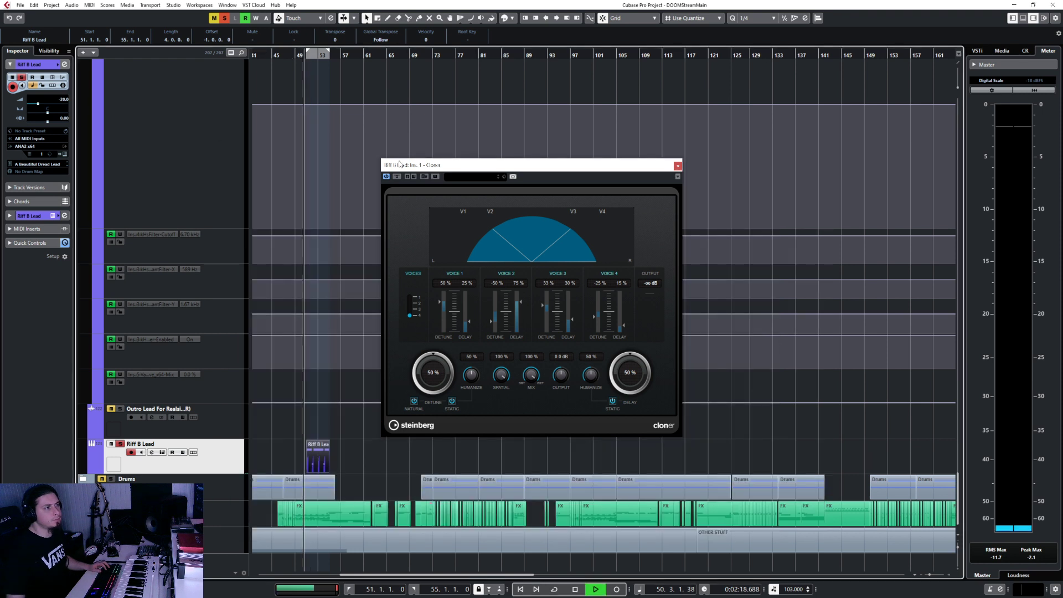
pyautogui.click(678, 166)
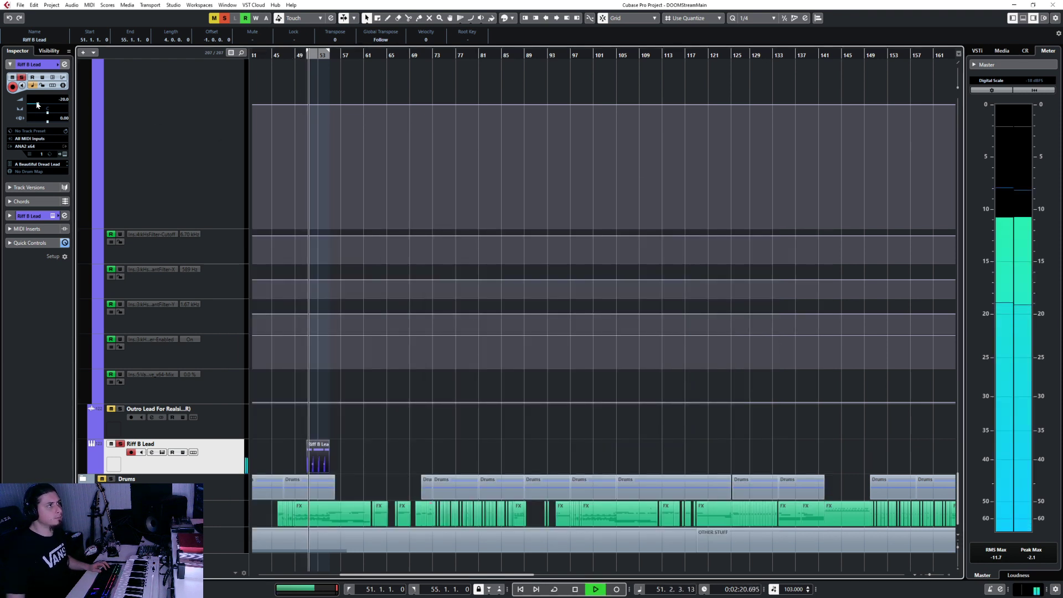
pyautogui.moveTo(35, 104); pyautogui.dragTo(32, 105)
pyautogui.press('s')
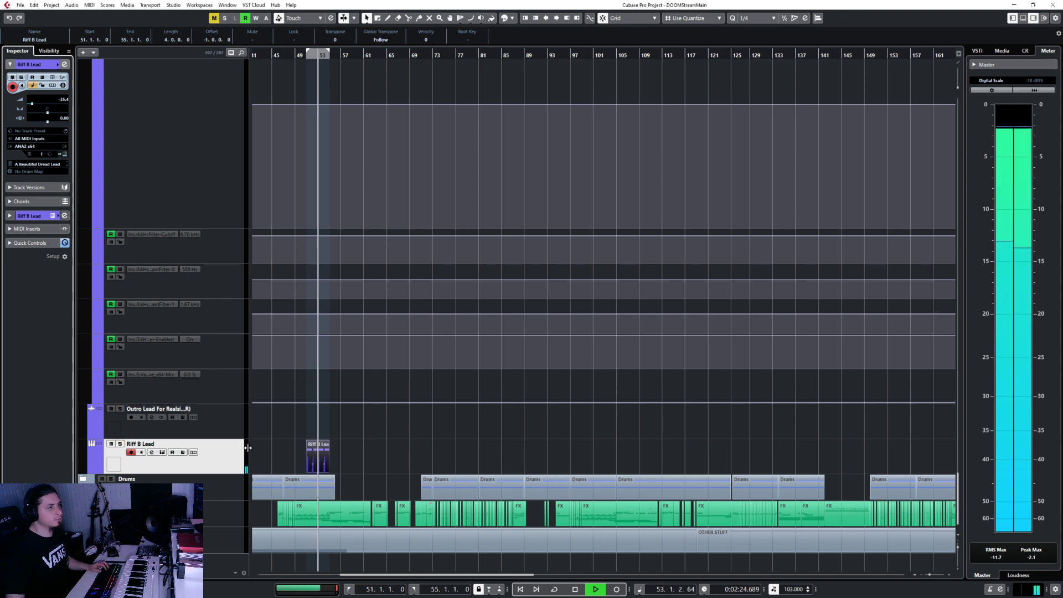
pyautogui.press('space')
# Solo Riff B Lead, reopen Cloner and set its overall Delay to 14% and its Mix to 79%.
pyautogui.press('s')
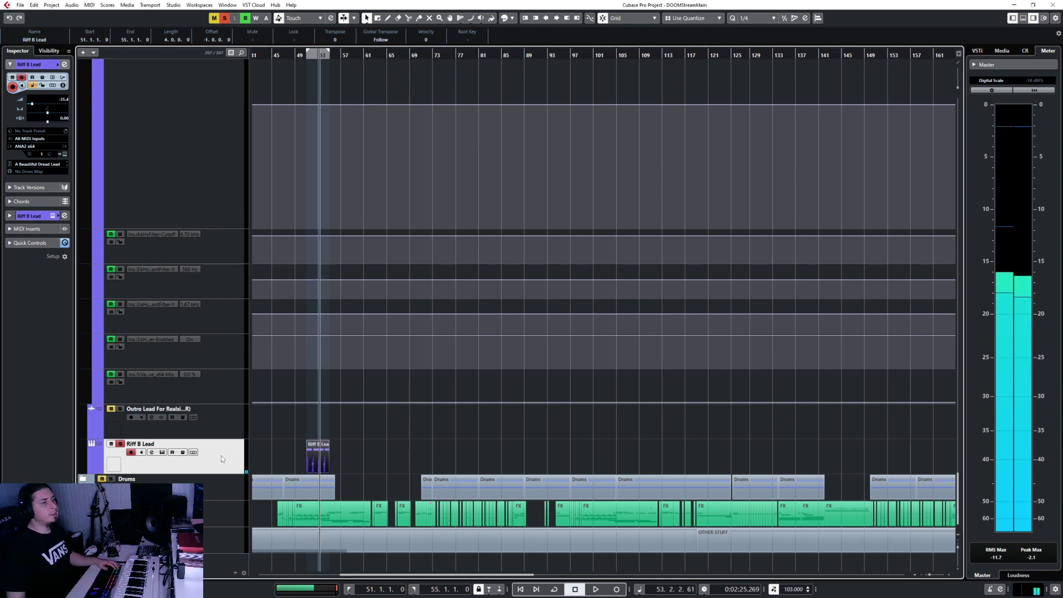
pyautogui.press('F3')
pyautogui.click(657, 223)
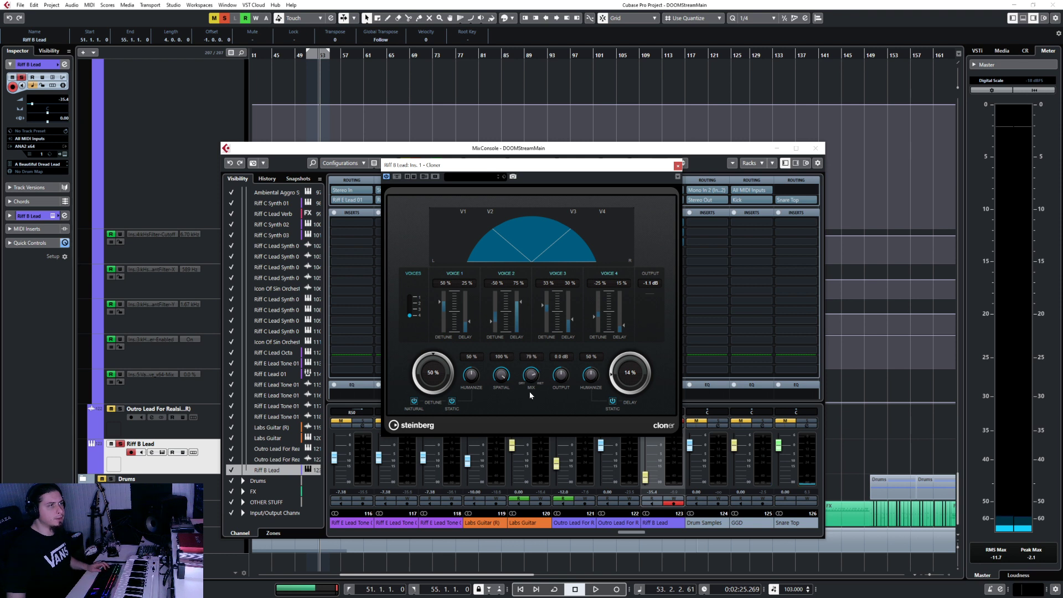
# Play from bar 51, close the Cloner window and unsolo Riff B Lead to hear it with the full mix.
pyautogui.click(308, 53)
pyautogui.press('space')
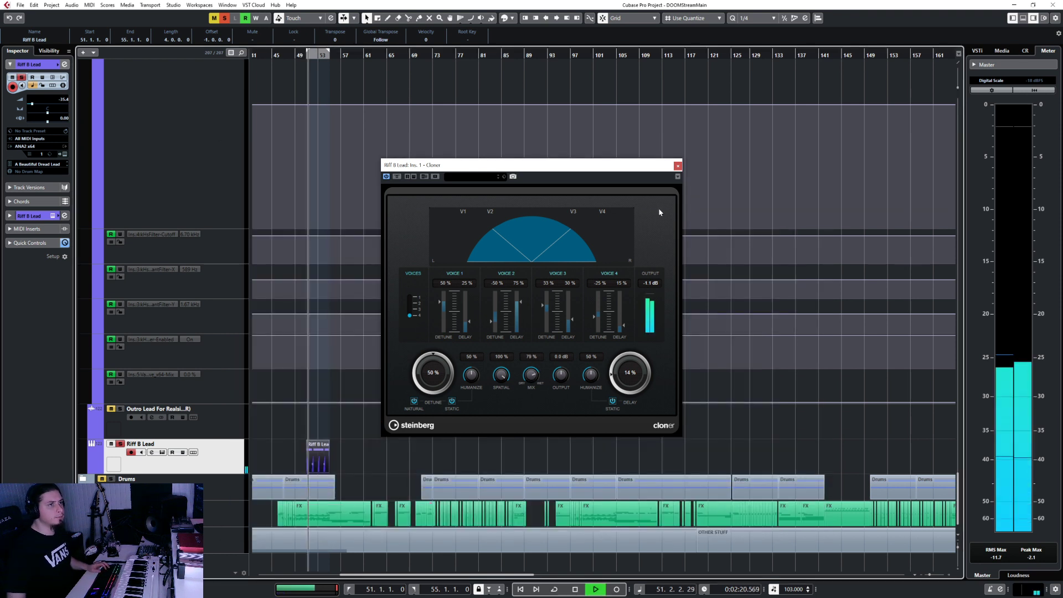
pyautogui.click(678, 166)
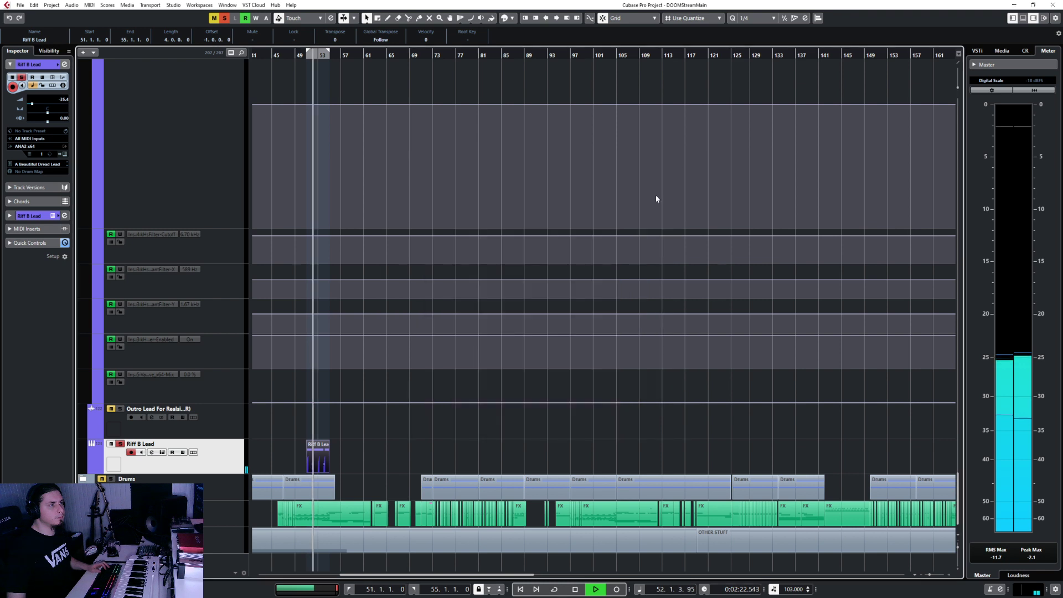
pyautogui.press('s')
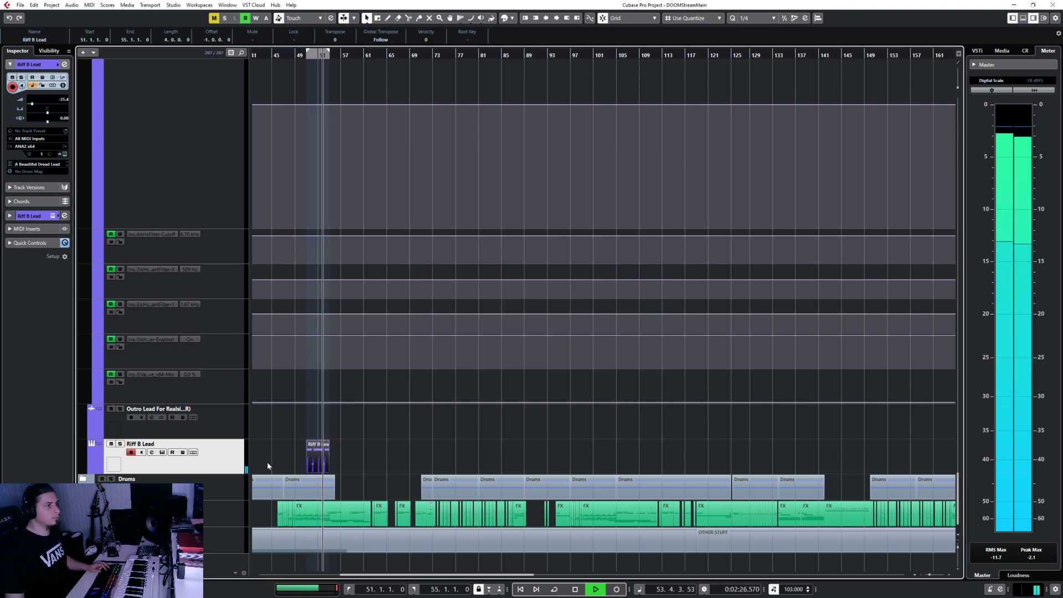
# Raise the volume of Riff B Lead to -30.6 and play from before bar 51 to judge it in the mix.
pyautogui.moveTo(32, 103); pyautogui.dragTo(34, 104)
pyautogui.scroll(5, 353, 399)
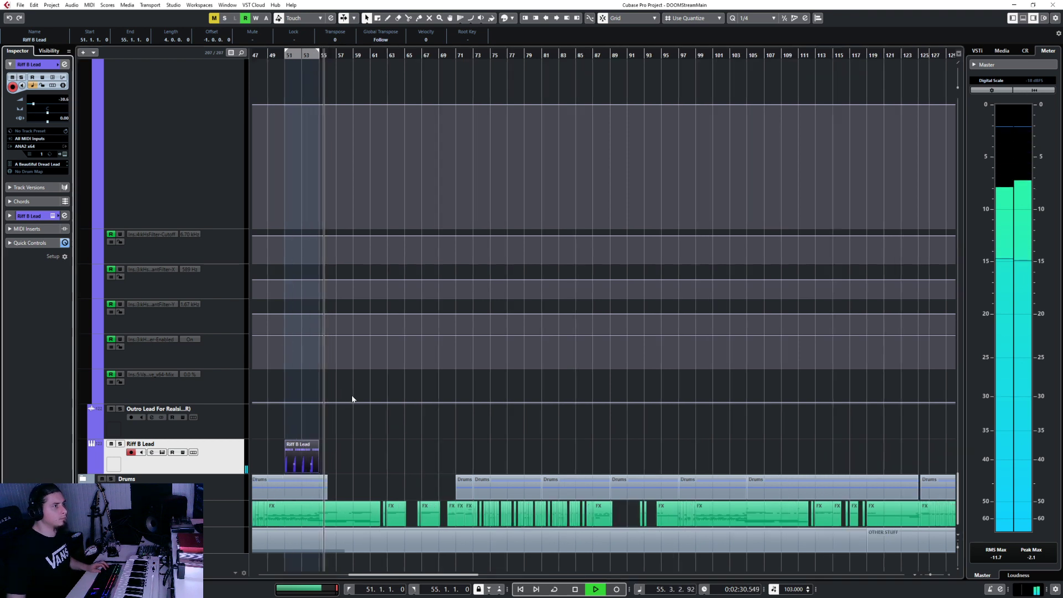
pyautogui.hscroll(-4, 354, 398)
pyautogui.click(488, 53)
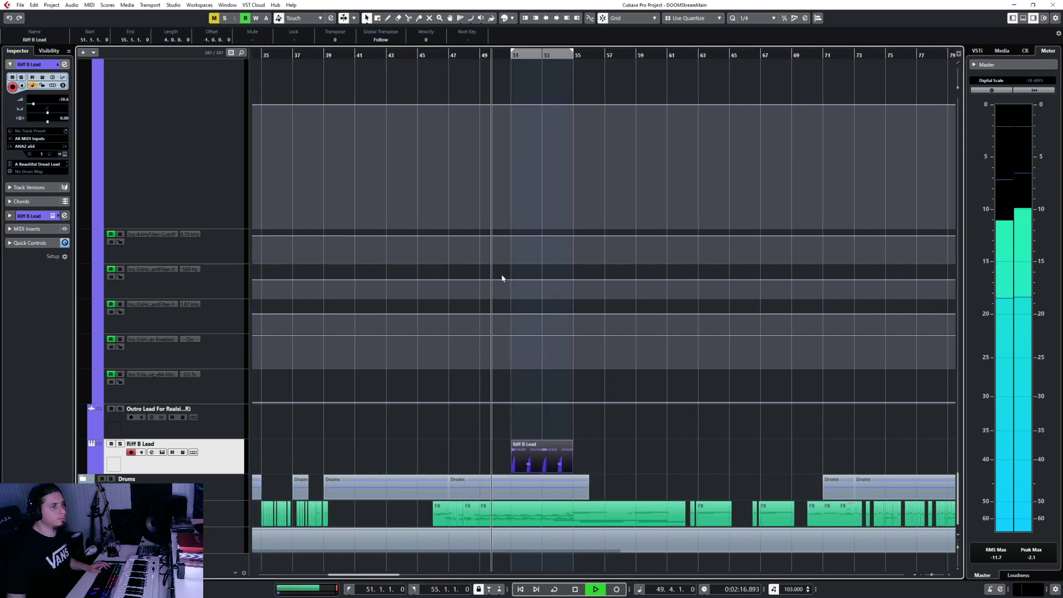
pyautogui.scroll(5, 562, 443)
pyautogui.scroll(2, 564, 447)
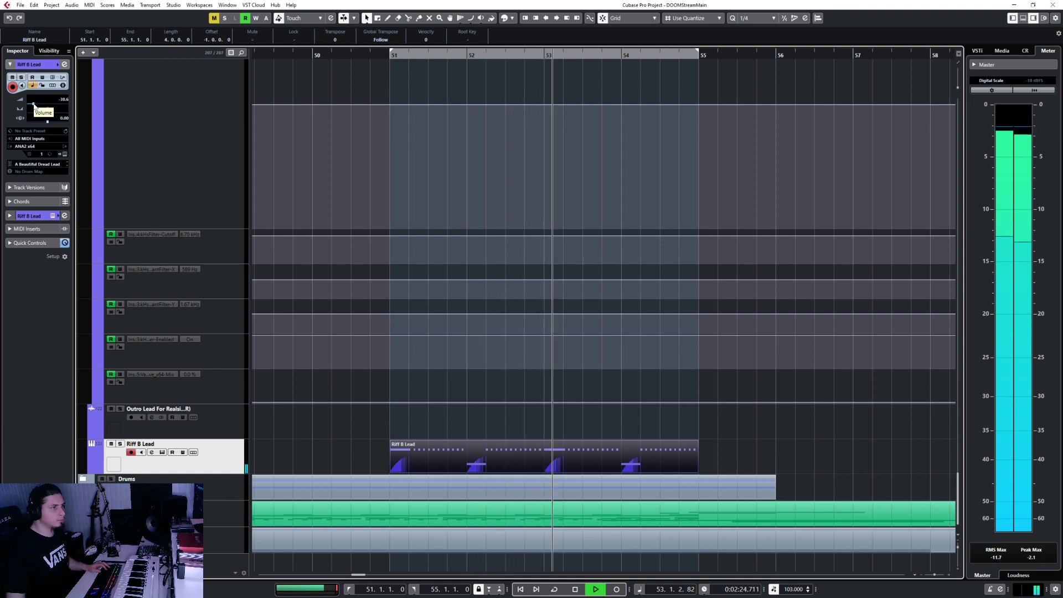
pyautogui.press('space')
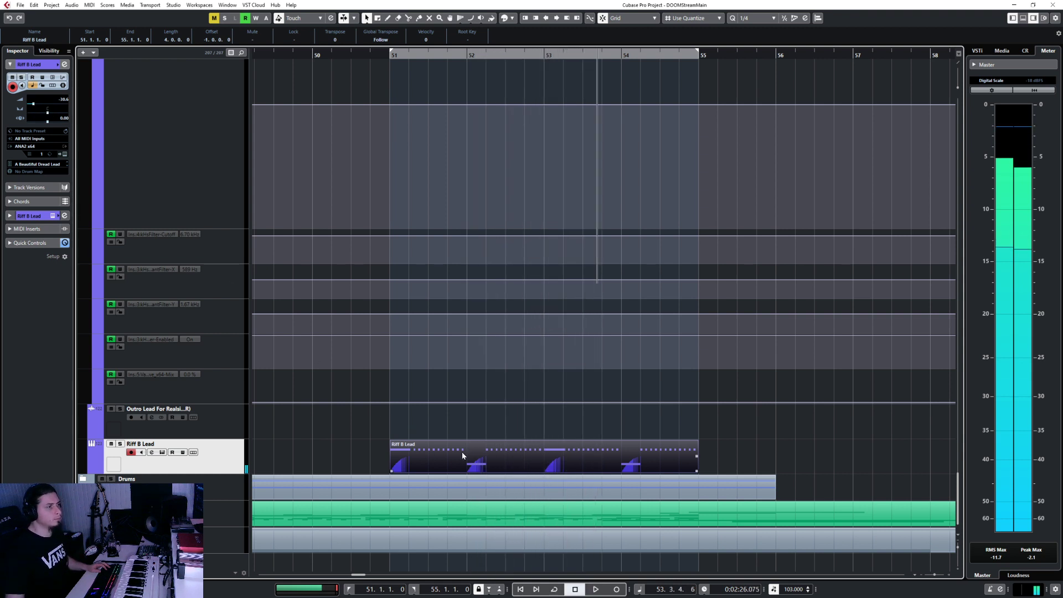
# Delete the sustained notes from the Riff B Lead part, keeping the short repeated notes, and play it from bar 51.
pyautogui.doubleClick(462, 451)
pyautogui.moveTo(169, 364); pyautogui.dragTo(266, 445)
pyautogui.press('Delete')
pyautogui.press('Delete')
pyautogui.moveTo(298, 360); pyautogui.dragTo(308, 389)
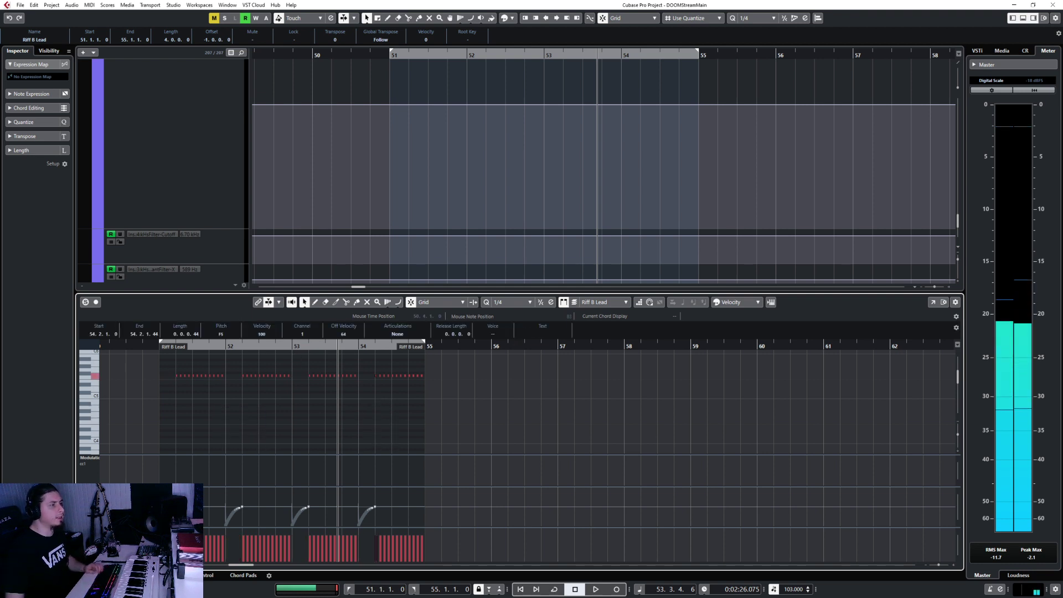
pyautogui.hotkey('ctrl', 'e')
pyautogui.click(390, 55)
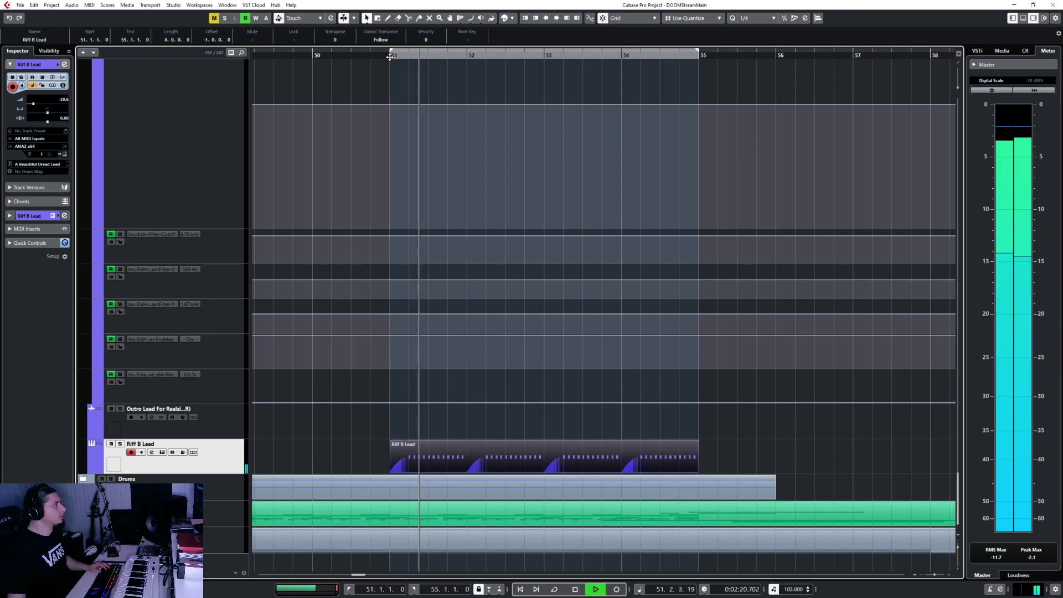
# Transpose all notes in the Riff B Lead part down one octave and play from just before bar 51 to check them.
pyautogui.doubleClick(482, 457)
pyautogui.moveTo(109, 358); pyautogui.dragTo(477, 451)
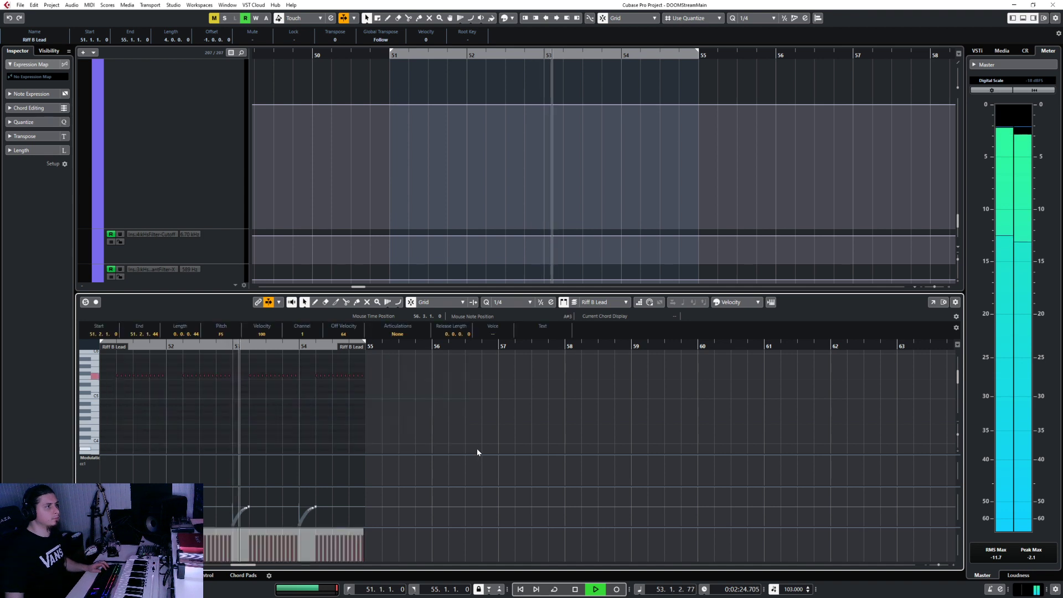
pyautogui.hotkey('shift', 'Down')
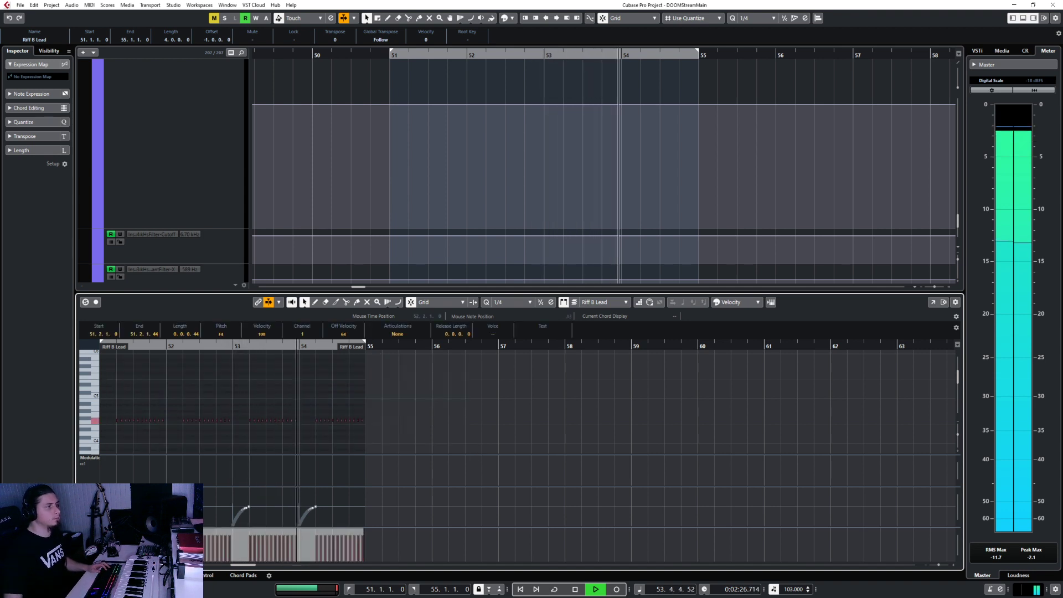
pyautogui.click(83, 575)
pyautogui.click(366, 54)
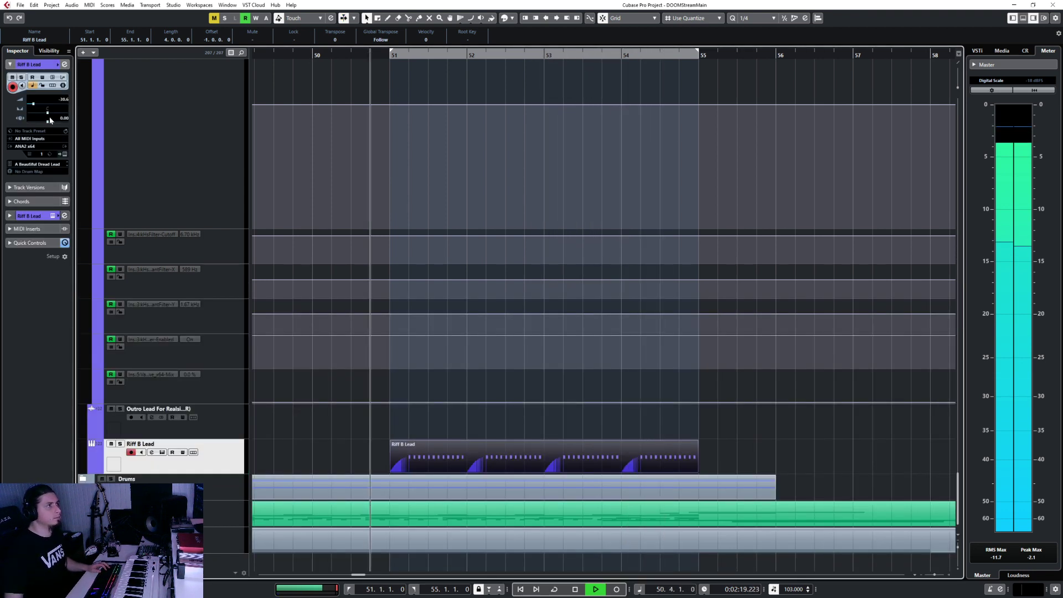
pyautogui.moveTo(33, 104); pyautogui.dragTo(33, 107)
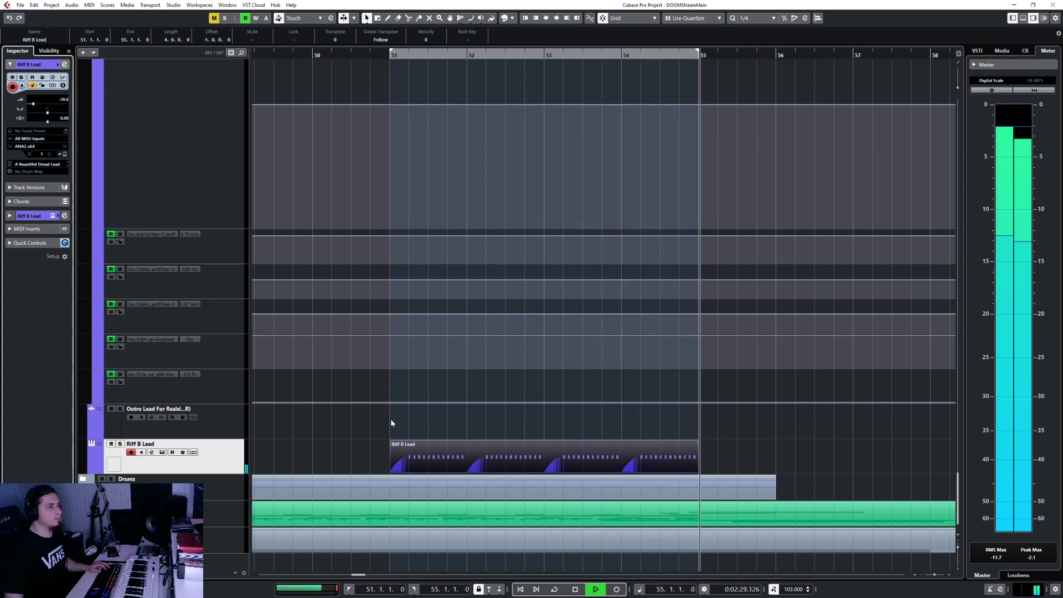
pyautogui.press('space')
# Enable the lowest EQ band on the Riff B Lead channel and change it to a high-pass filter during playback.
pyautogui.press('F3')
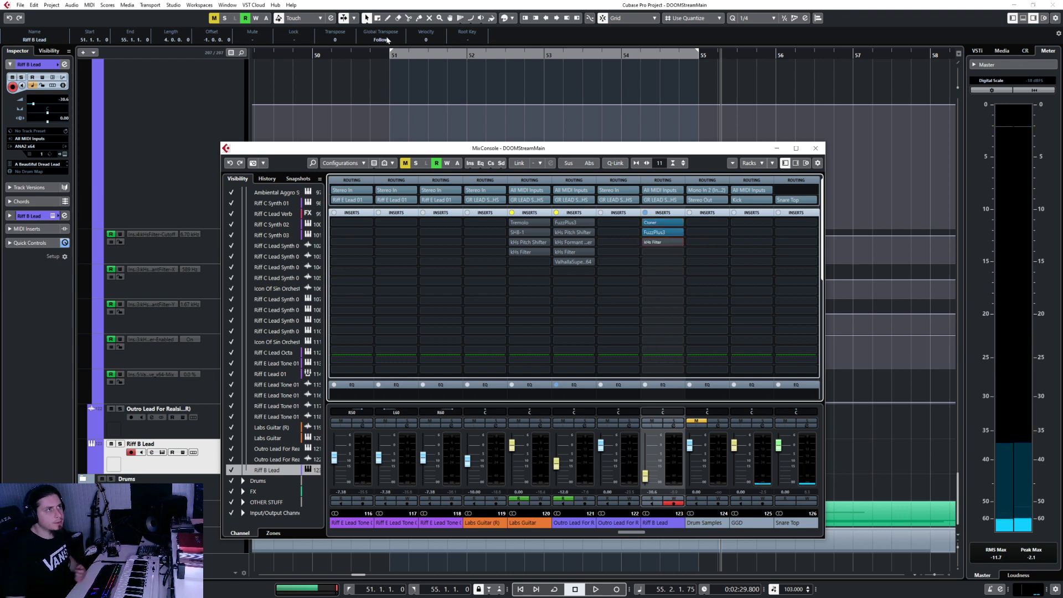
pyautogui.click(389, 57)
pyautogui.press('F3')
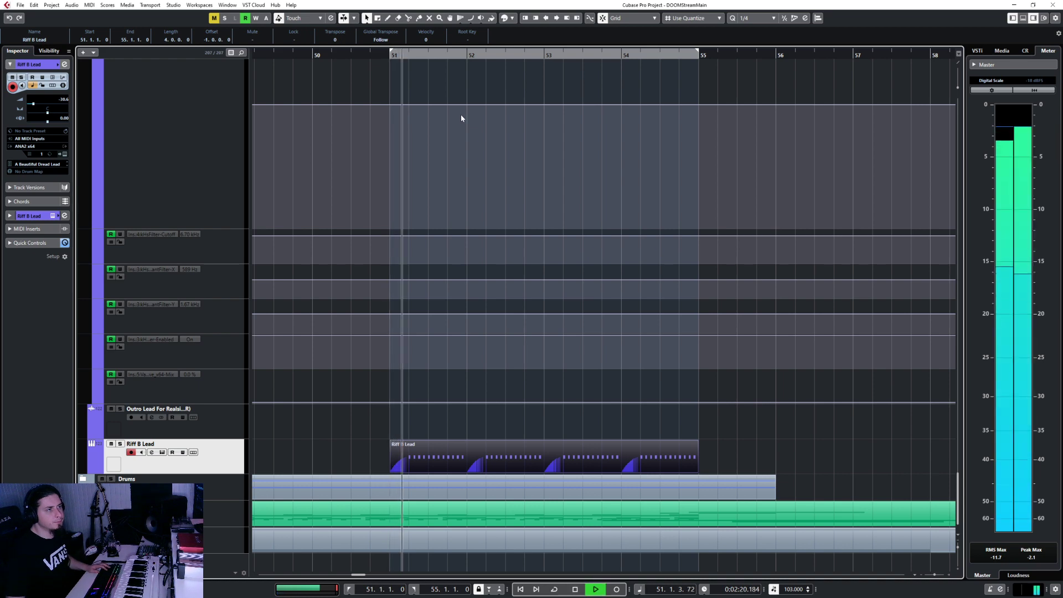
pyautogui.press('F3')
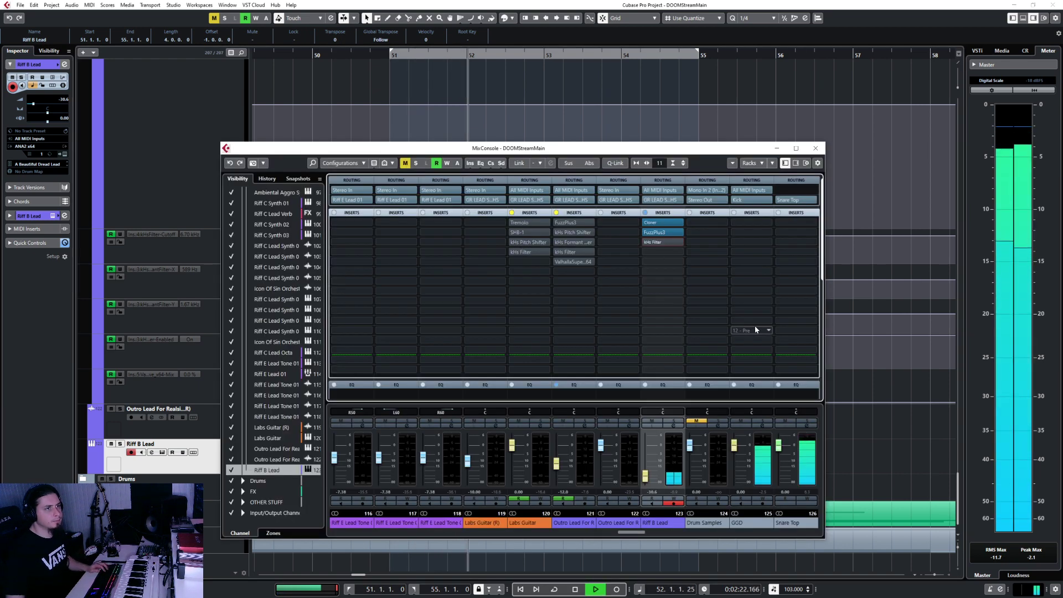
pyautogui.moveTo(823, 271); pyautogui.dragTo(825, 364)
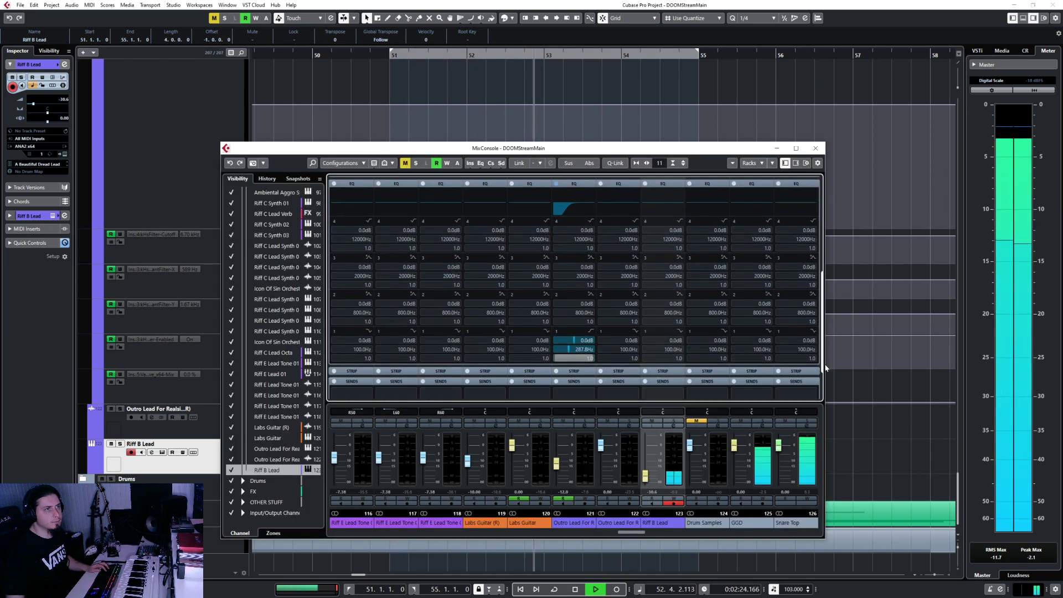
pyautogui.click(646, 323)
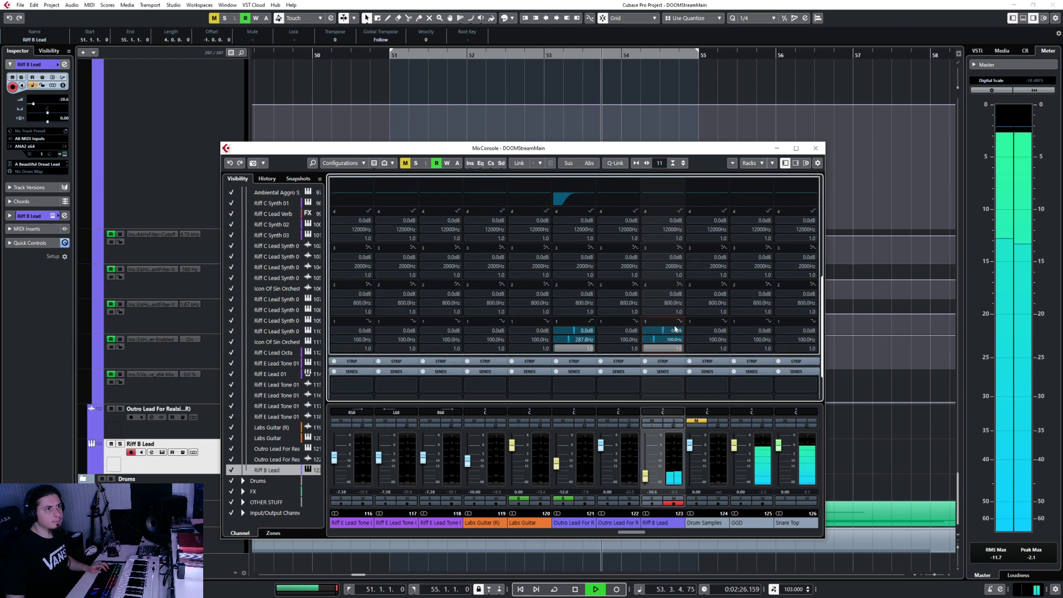
pyautogui.click(680, 321)
pyautogui.click(692, 350)
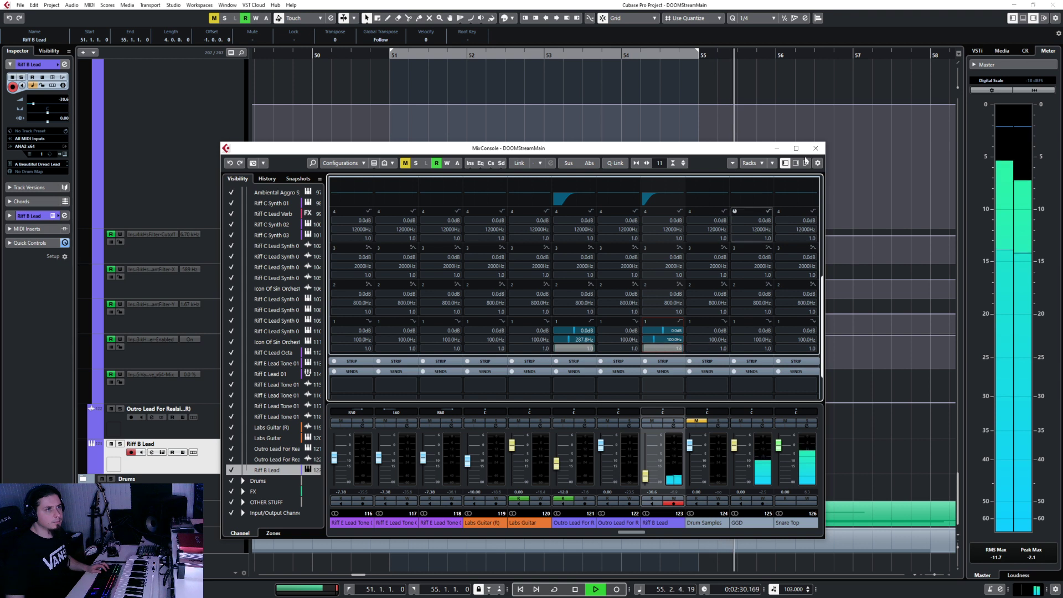
pyautogui.press('F3')
# Play from bar 50 and compare Riff B Lead soloed and within the full mix.
pyautogui.click(324, 56)
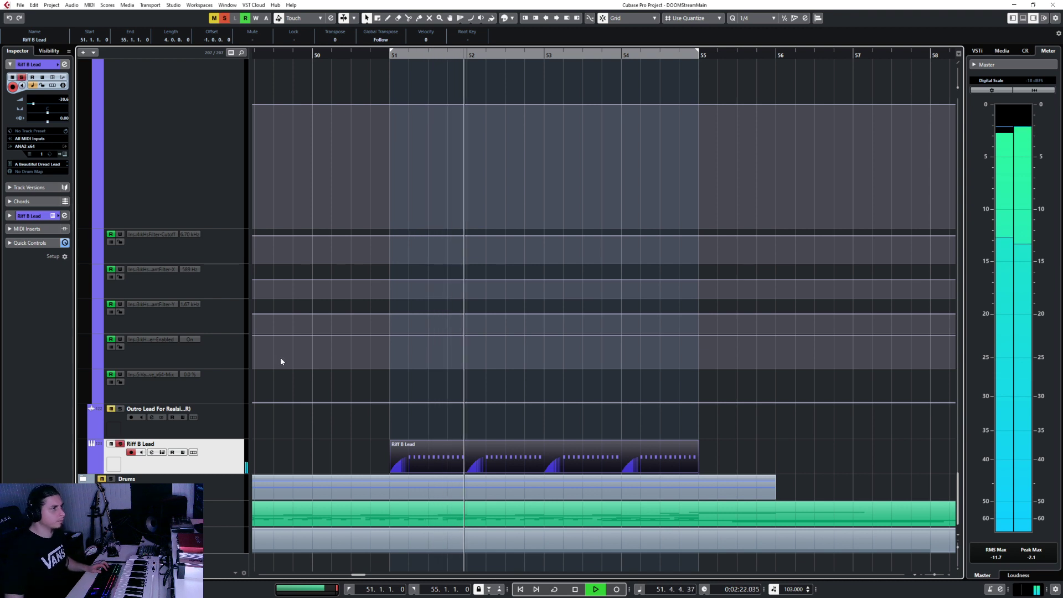
pyautogui.press('s')
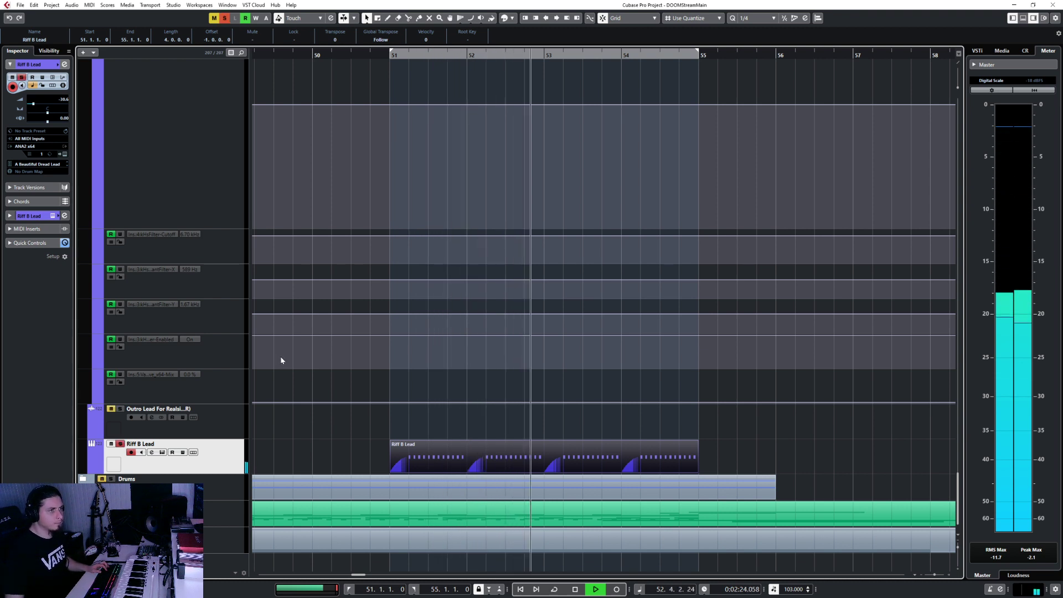
pyautogui.press('s')
pyautogui.press('g')
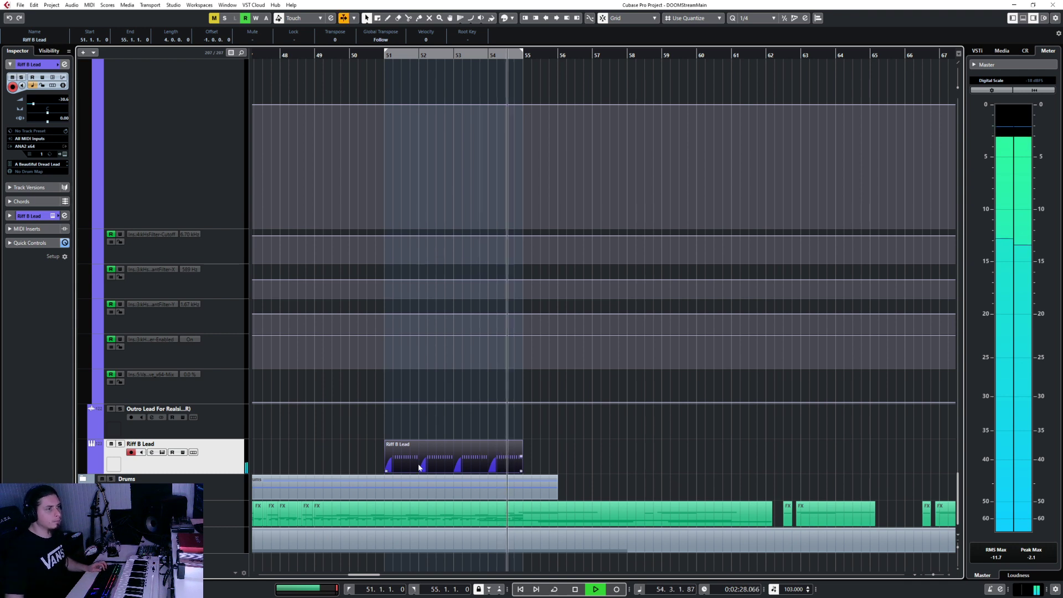
pyautogui.press('space')
pyautogui.rightClick(246, 462)
pyautogui.rightClick(220, 461)
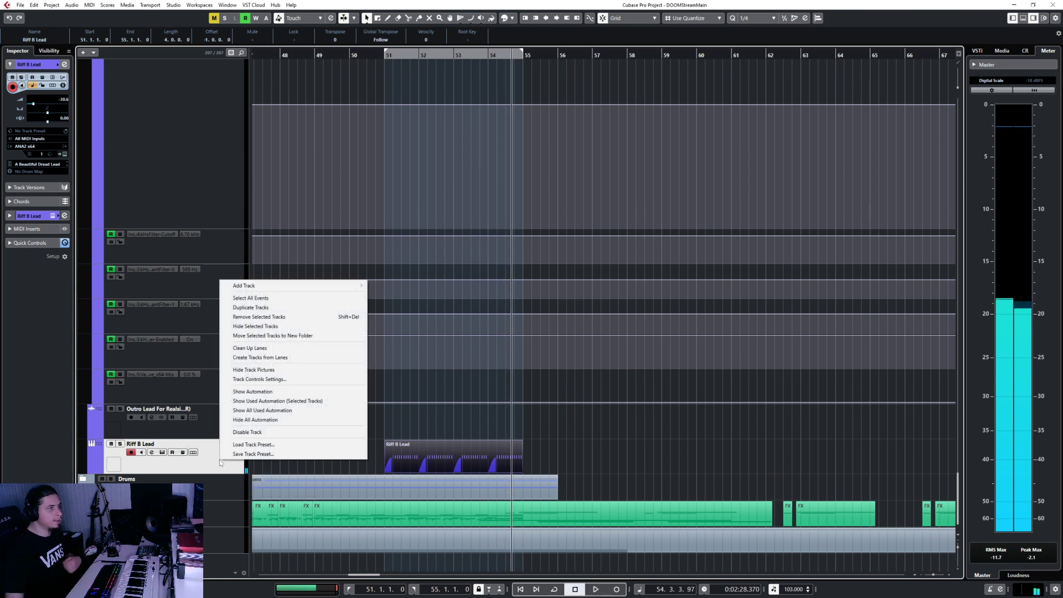
pyautogui.click(214, 465)
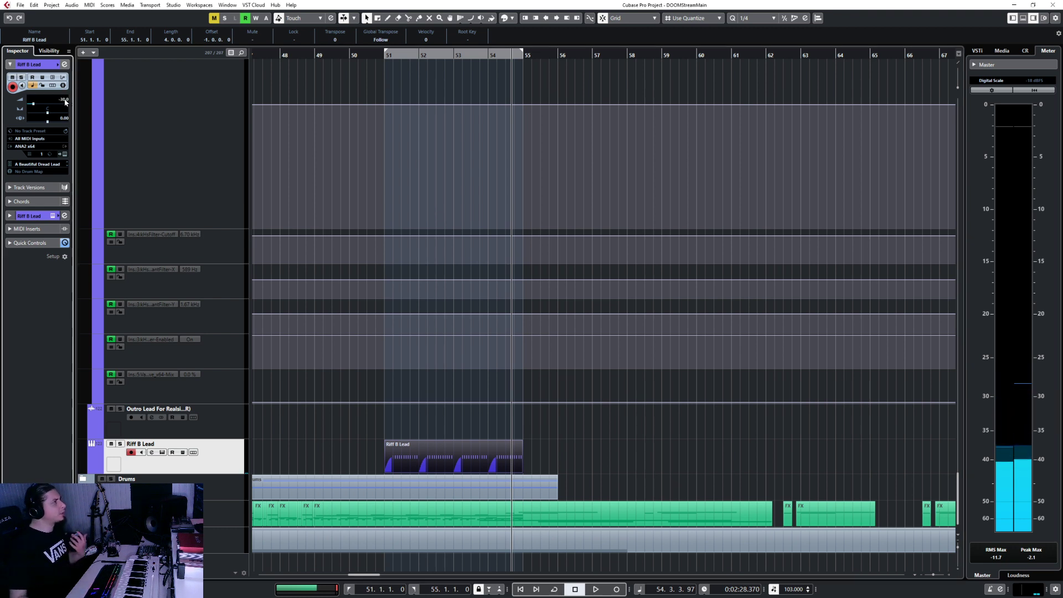
pyautogui.rightClick(218, 451)
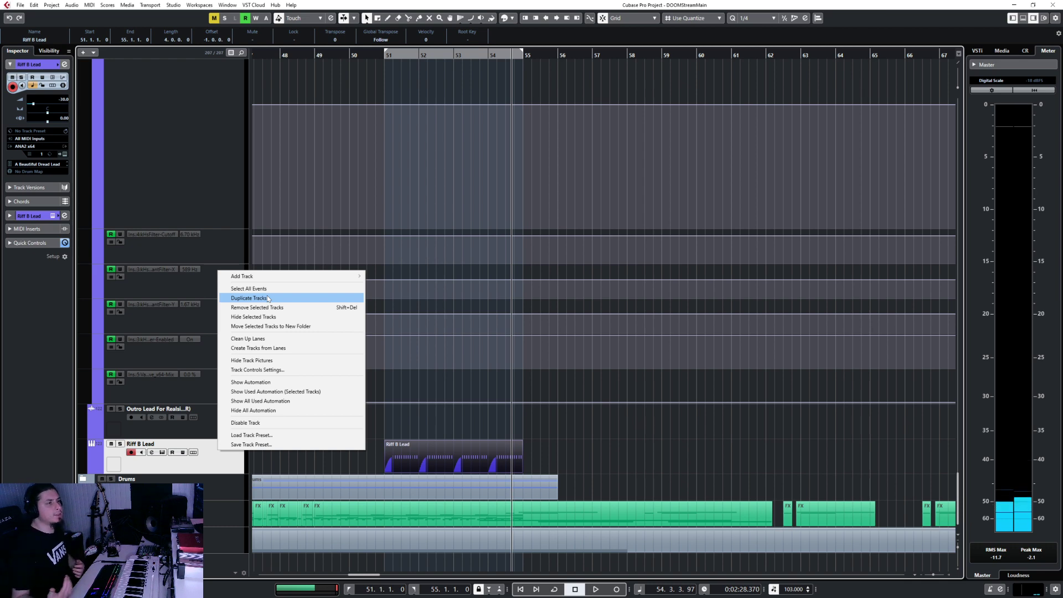
pyautogui.click(227, 464)
# Replace kHs Filter in Riff B Lead's third insert slot with kHs Trance Gate and alternate its 16 steps on and off.
pyautogui.press('F3')
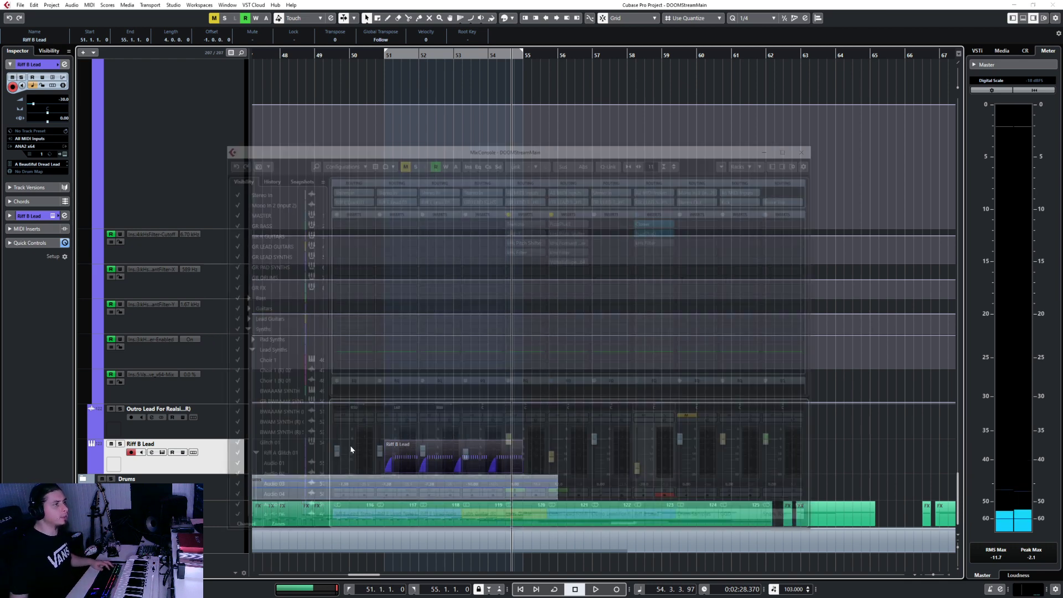
pyautogui.click(669, 247)
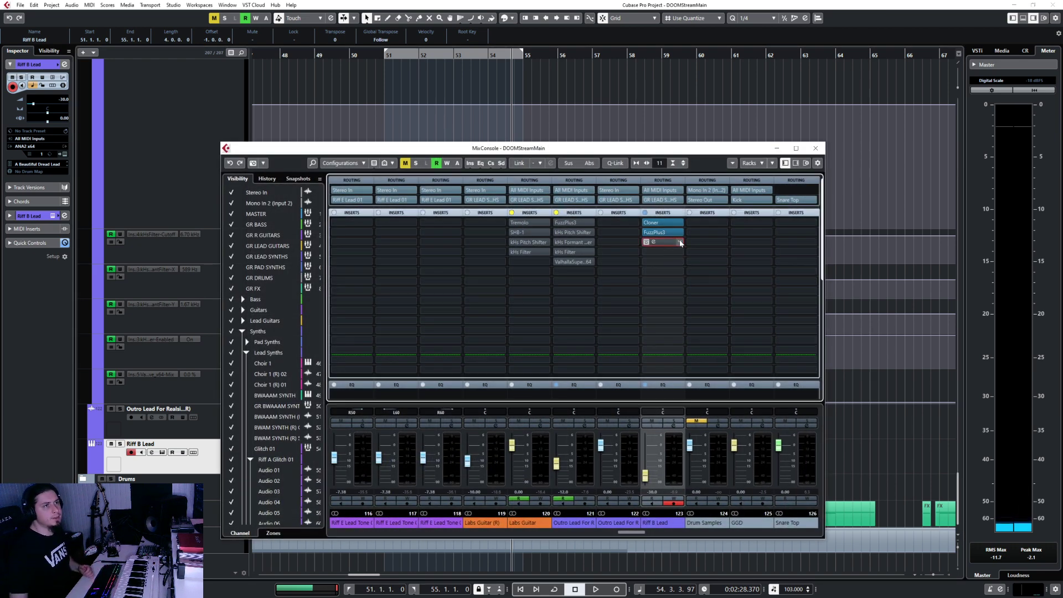
pyautogui.write('trance')
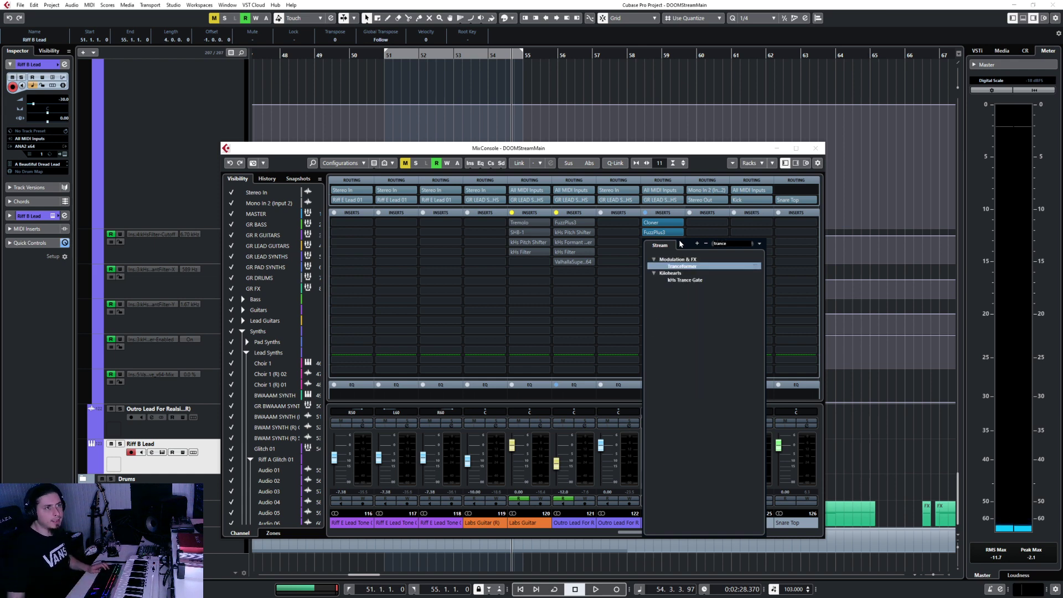
pyautogui.click(685, 279)
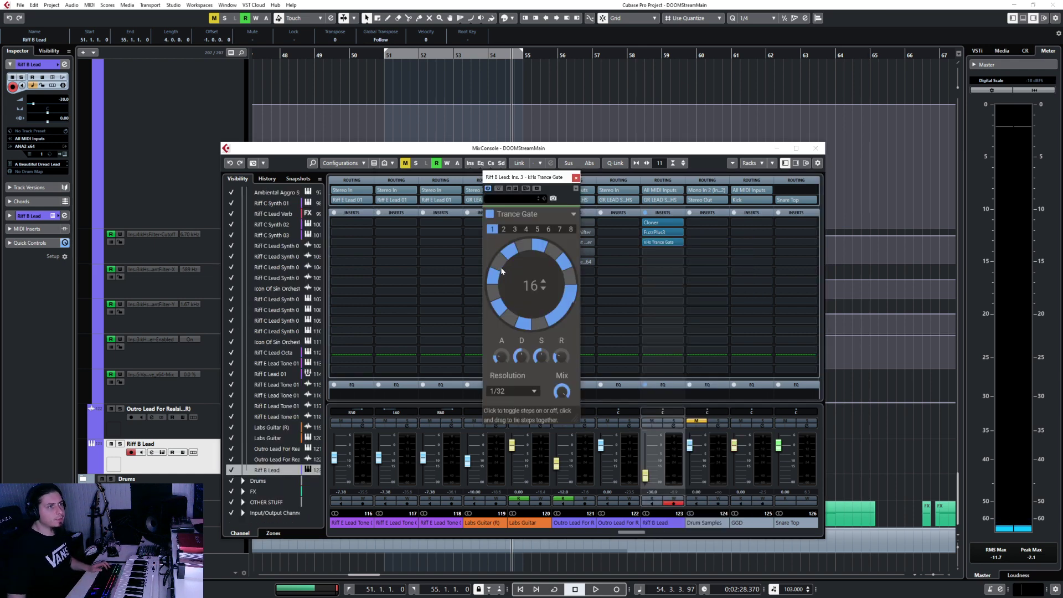
pyautogui.press('F3')
# Play the gated Riff B Lead from bar 51, first soloed and then with the full mix.
pyautogui.press('s')
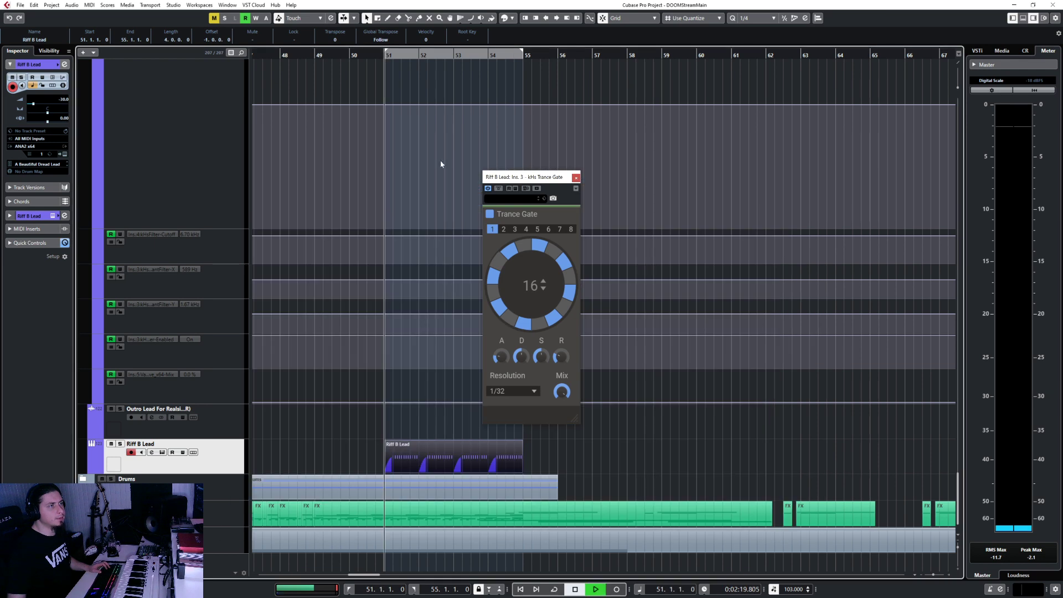
pyautogui.press('space')
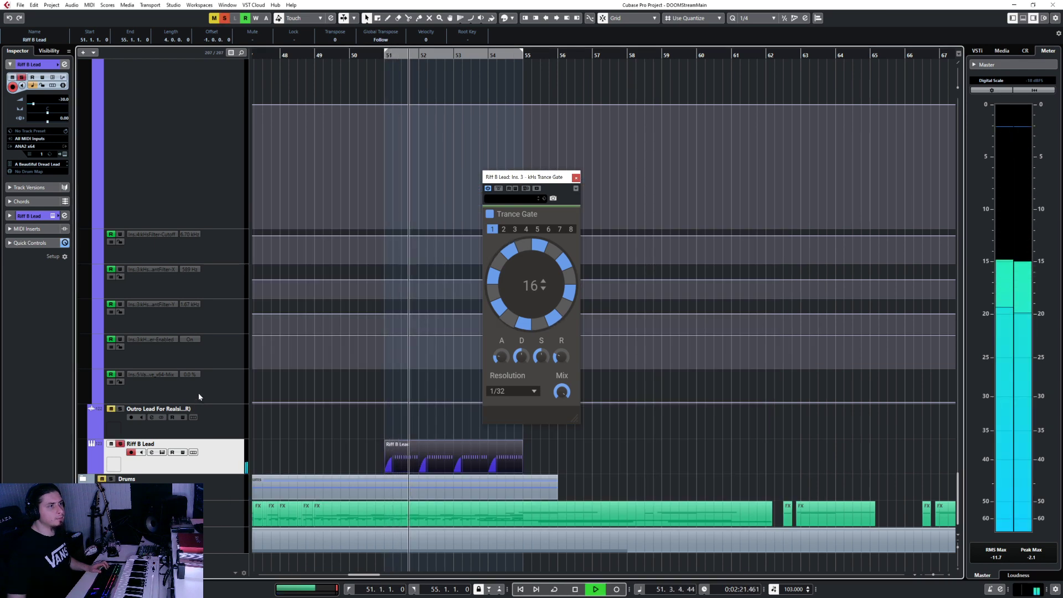
pyautogui.press('s')
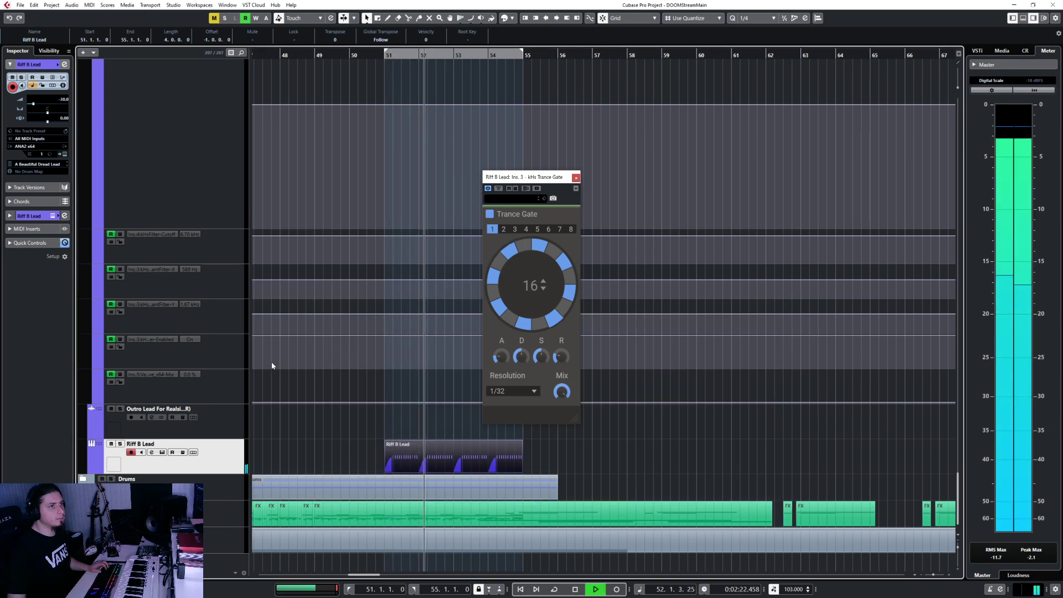
# Close the Trance Gate window, set the volume of Riff B Lead to -28.0 and stop playback.
pyautogui.click(575, 177)
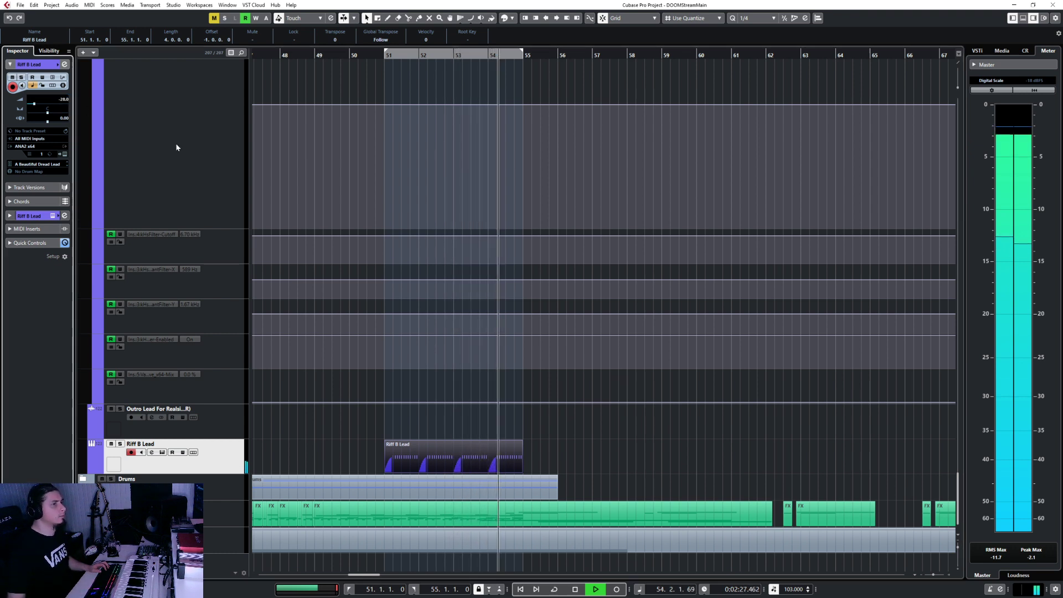
pyautogui.press('space')
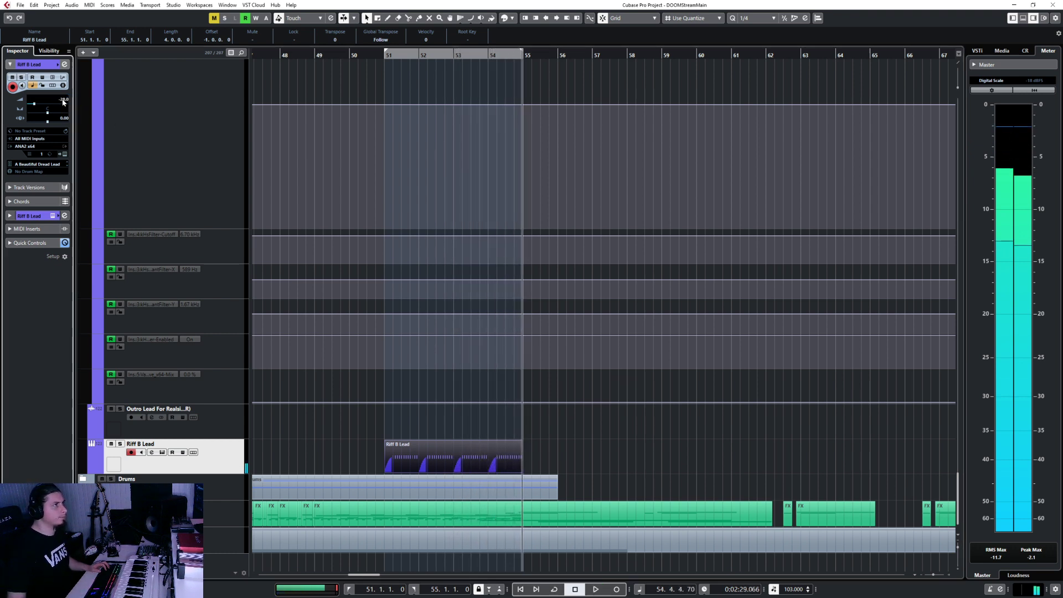
pyautogui.doubleClick(62, 100)
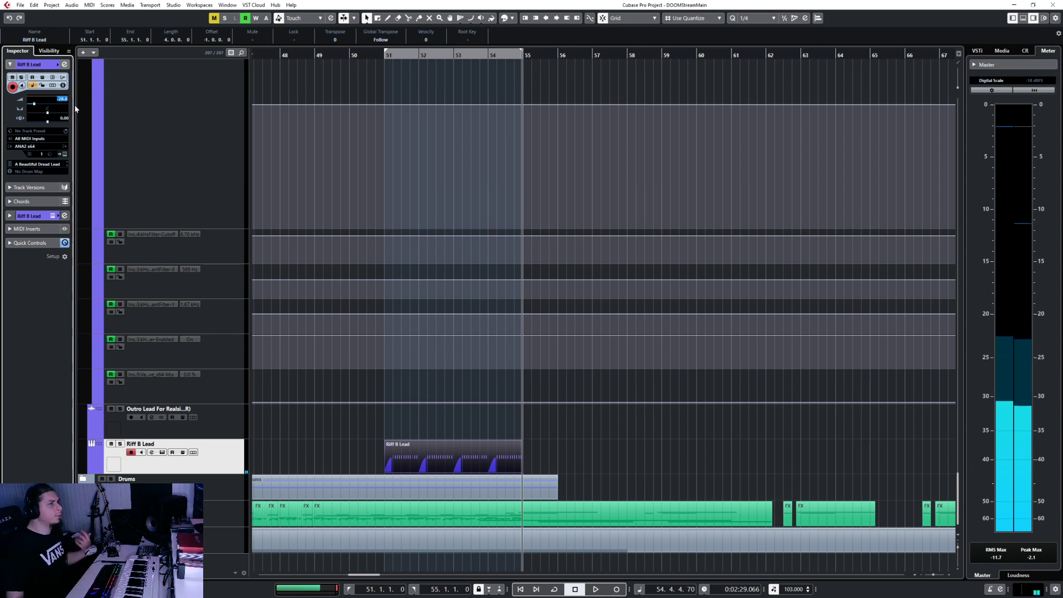
pyautogui.click(235, 452)
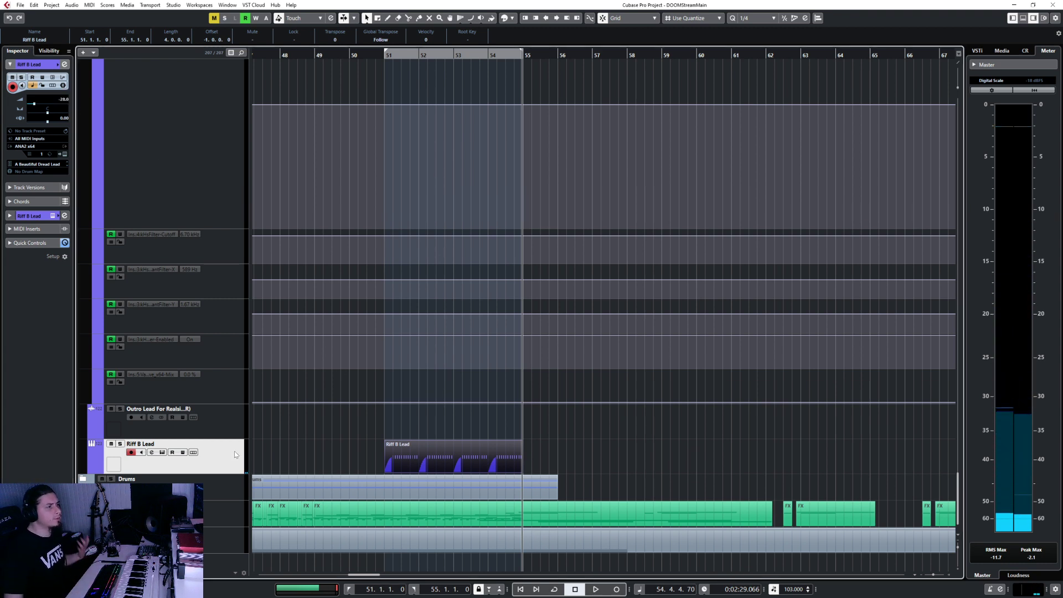
# Return the cursor to bar 51 and render the selected Riff B Lead part in place.
pyautogui.click(380, 58)
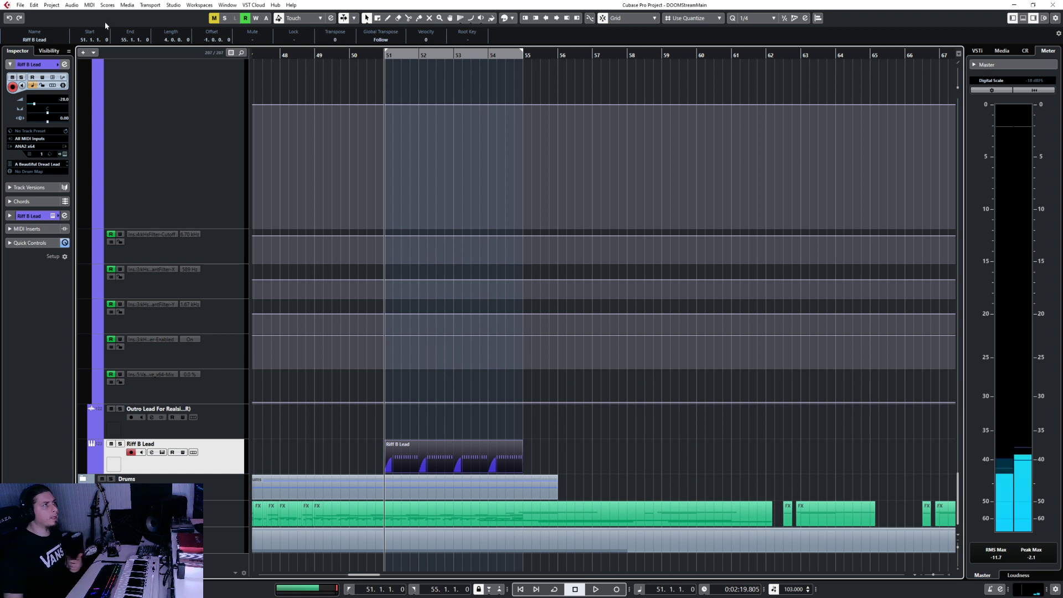
pyautogui.click(34, 5)
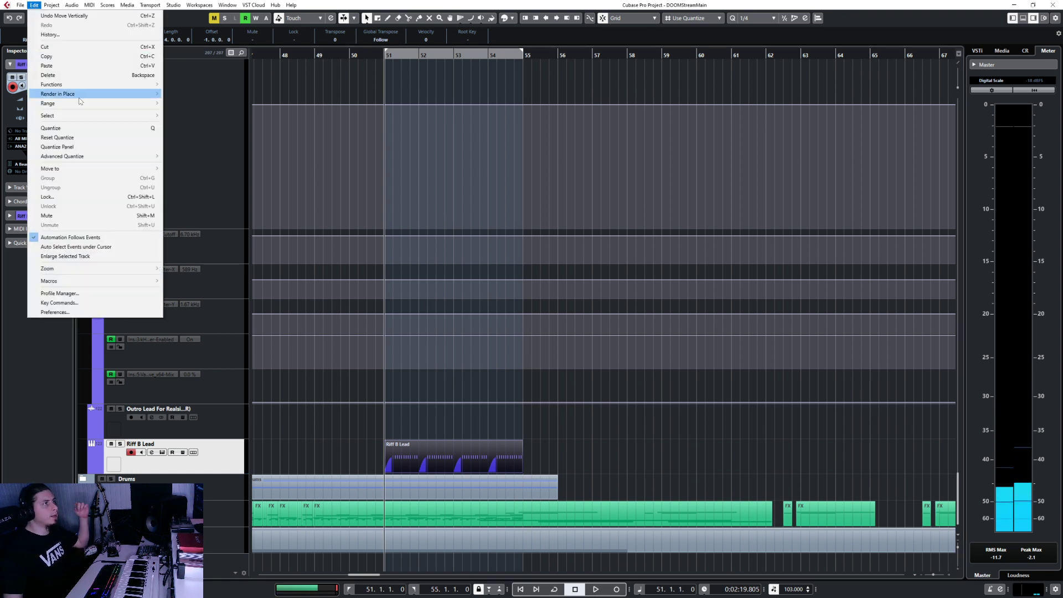
pyautogui.moveTo(138, 93)
pyautogui.click(194, 96)
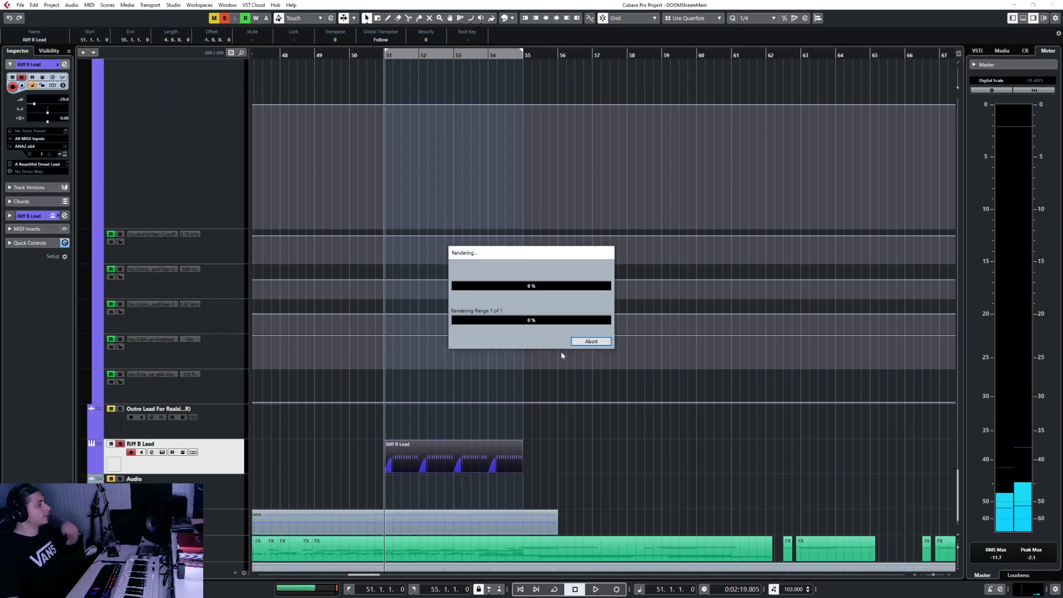
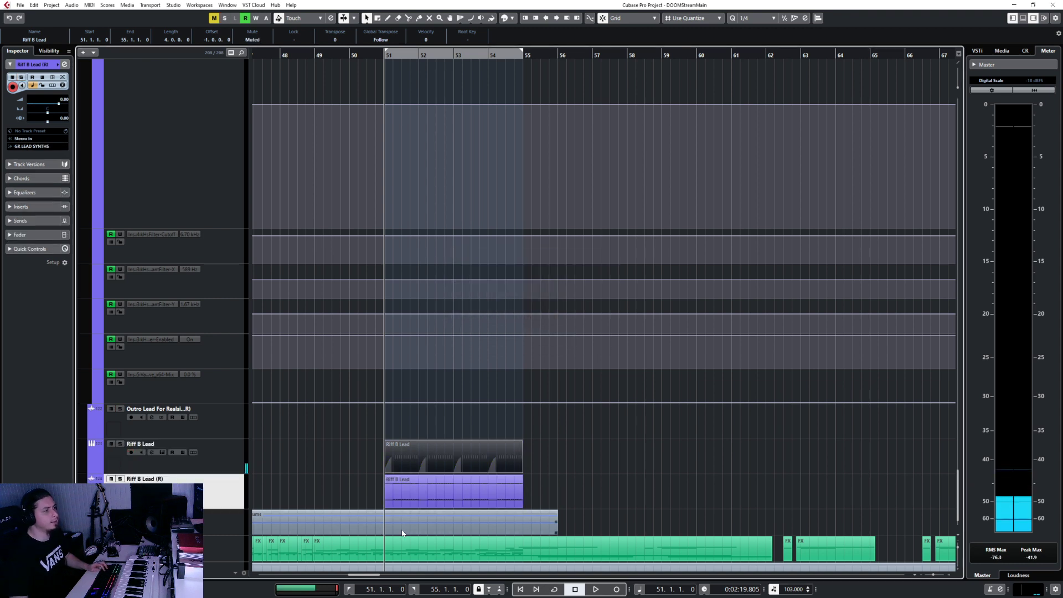
# Copy the rendered clip on Riff B Lead (R) and place the cursor at bar 81.
pyautogui.press('g')
pyautogui.click(424, 487)
pyautogui.scroll(-2, 617, 431)
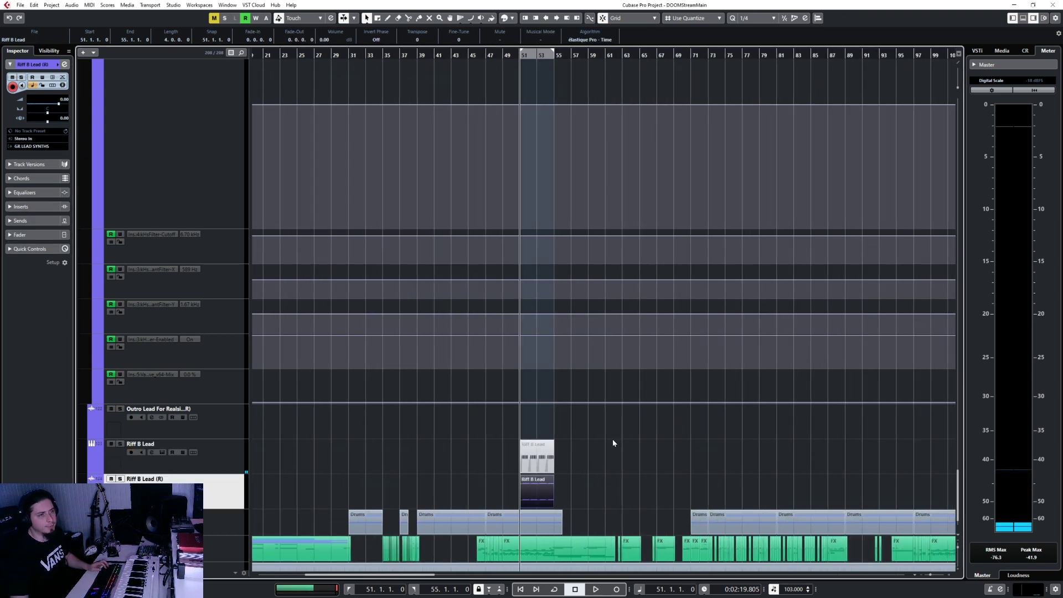
pyautogui.hscroll(5, 597, 461)
pyautogui.hscroll(-3, 591, 467)
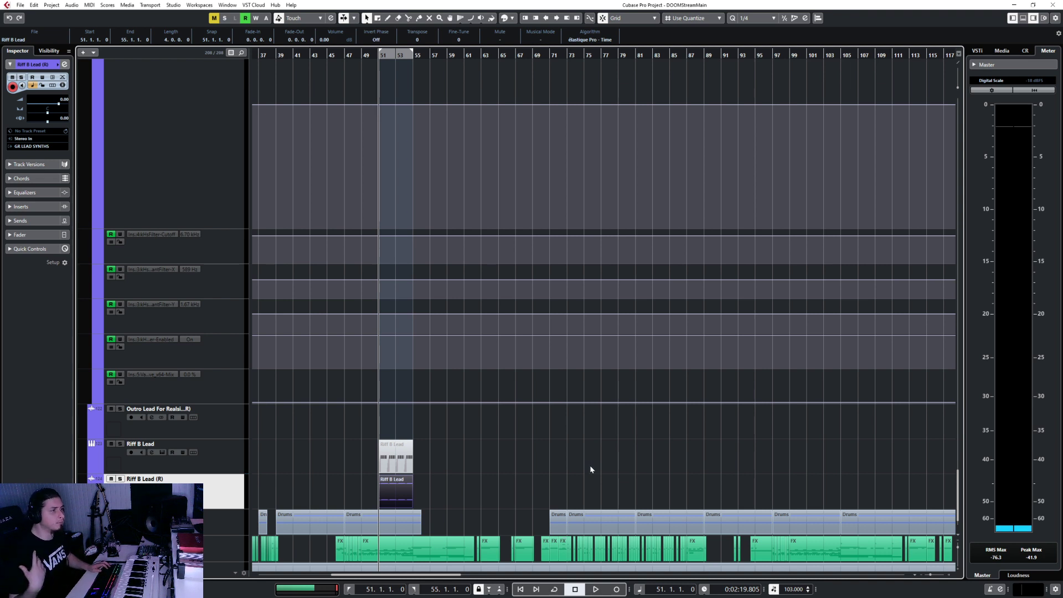
pyautogui.scroll(-1, 522, 497)
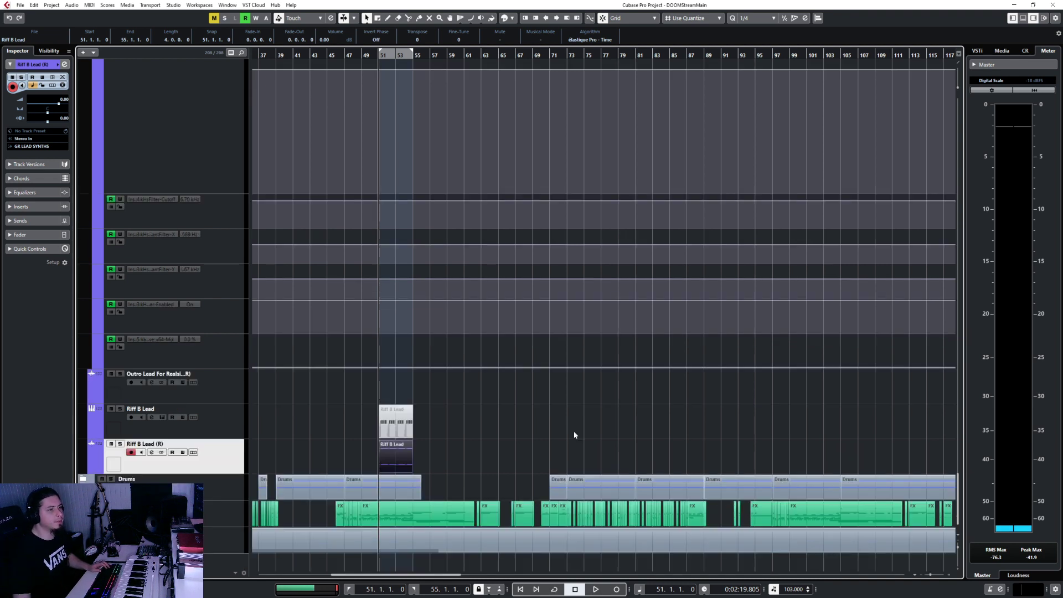
pyautogui.scroll(2, 580, 434)
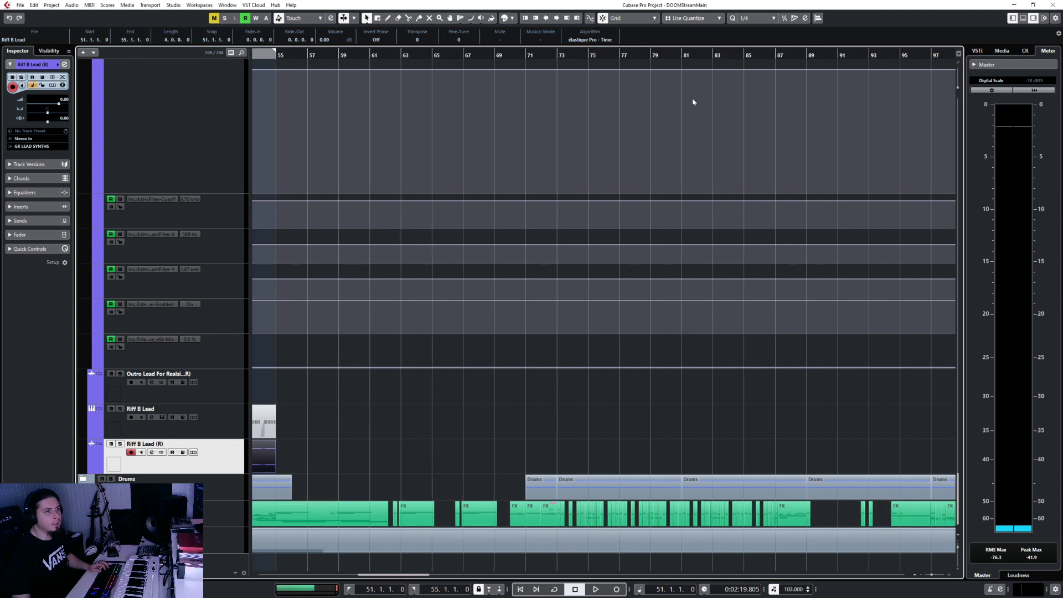
pyautogui.click(681, 55)
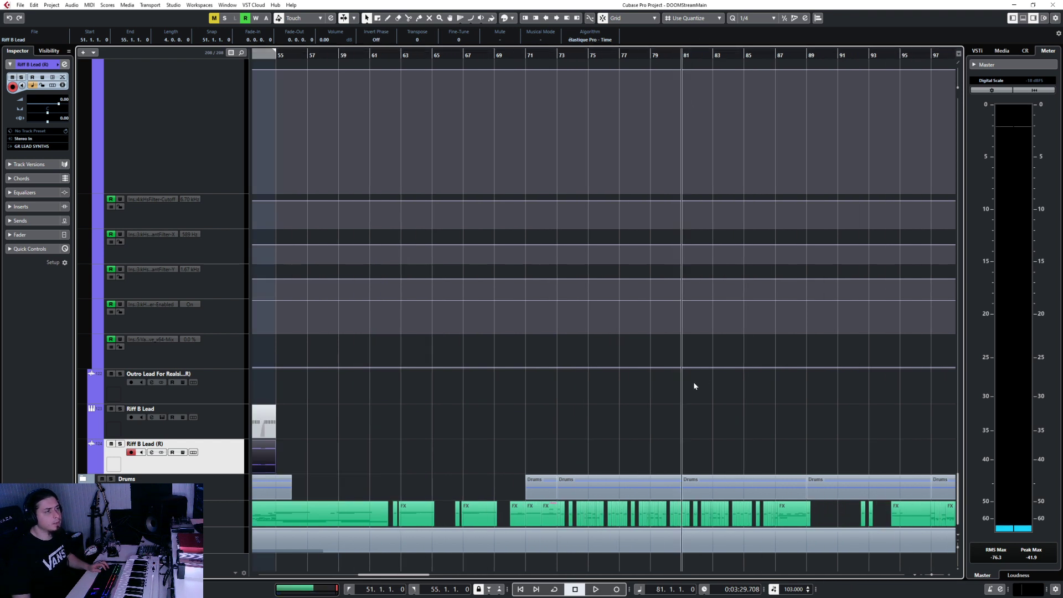
pyautogui.scroll(-2, 583, 449)
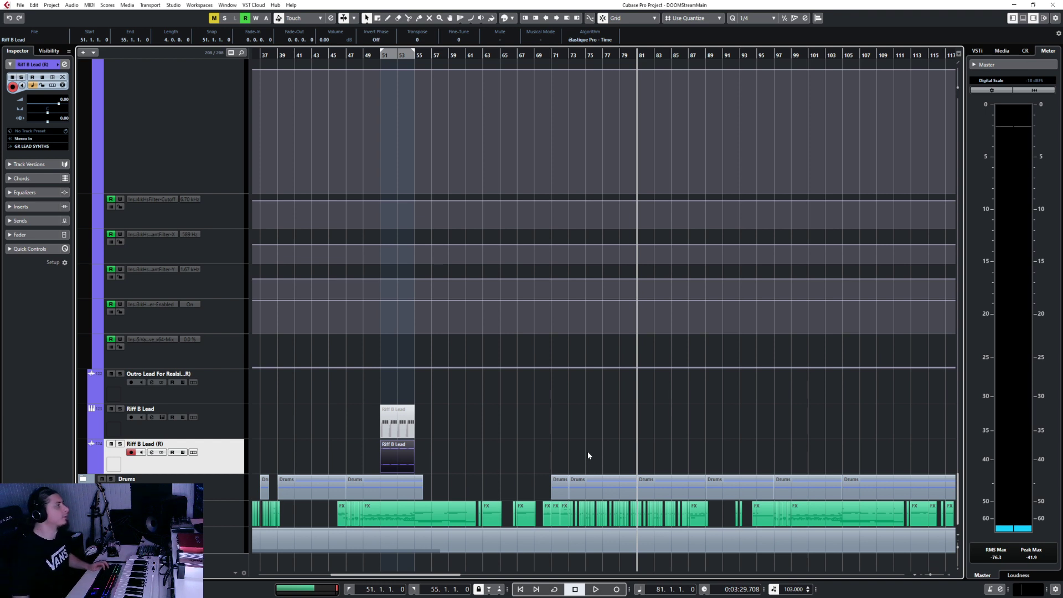
# Unfold the Drums folder track and play the arrangement from bar 97.
pyautogui.click(84, 479)
pyautogui.scroll(-6, 593, 380)
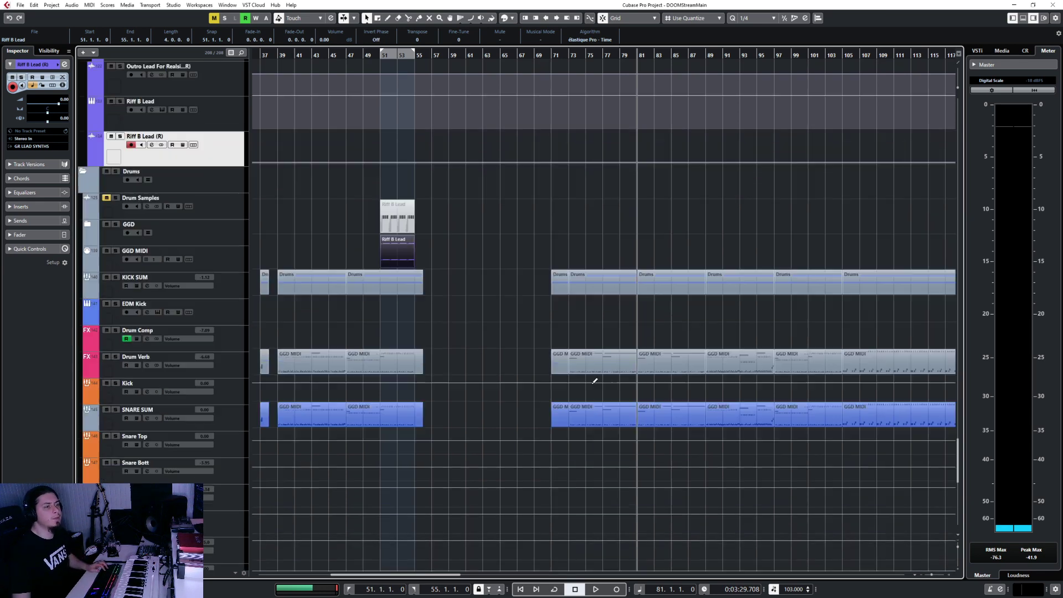
pyautogui.scroll(-2, 594, 381)
pyautogui.hscroll(2, 594, 376)
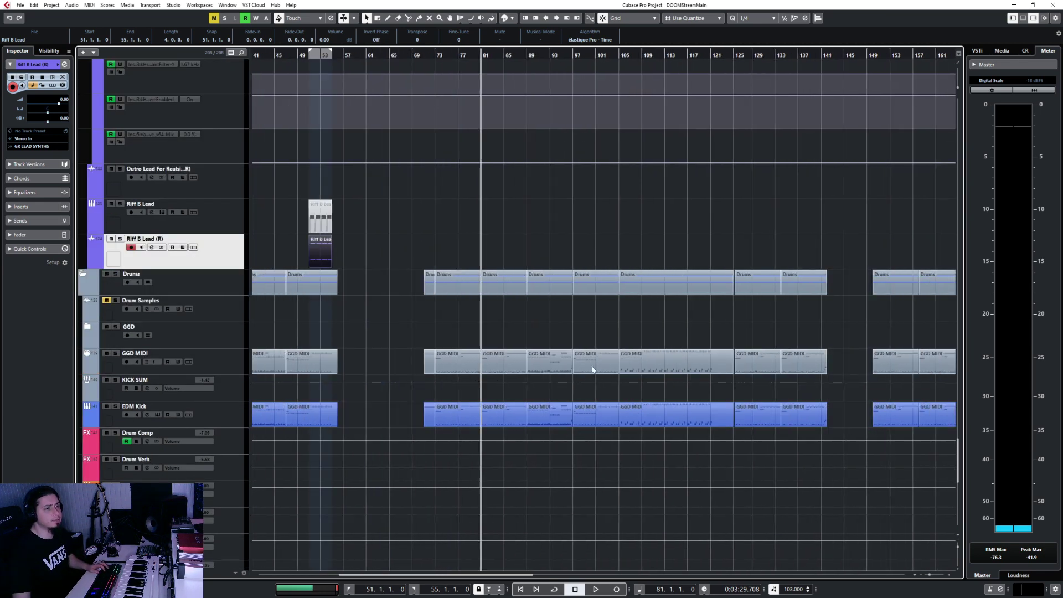
pyautogui.click(571, 52)
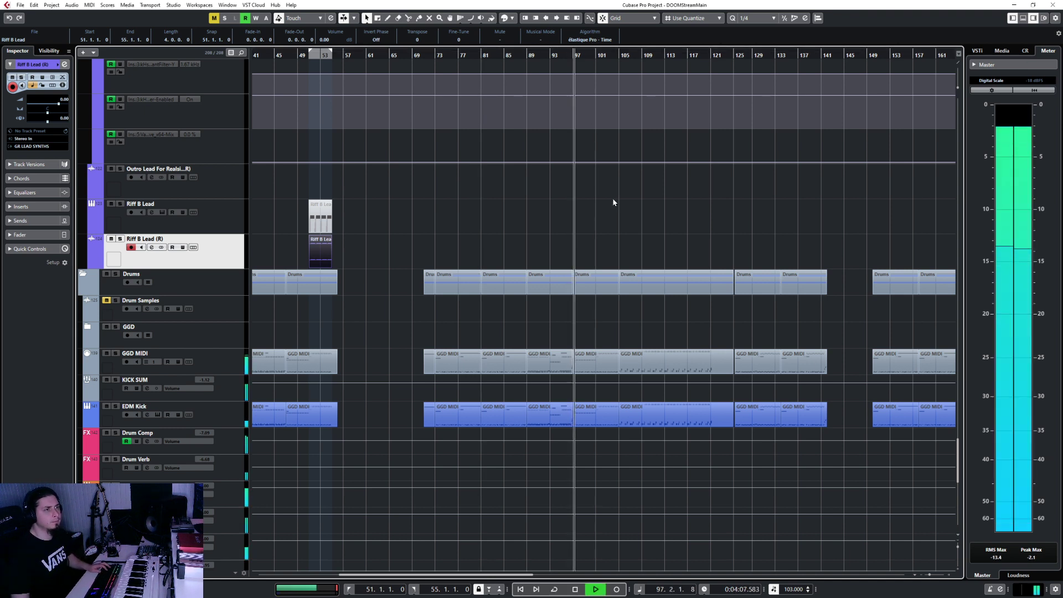
# Play across the section change from bar 96 to find where Riff B returns.
pyautogui.scroll(2, 567, 240)
pyautogui.scroll(2, 567, 240)
pyautogui.press('space')
pyautogui.click(564, 55)
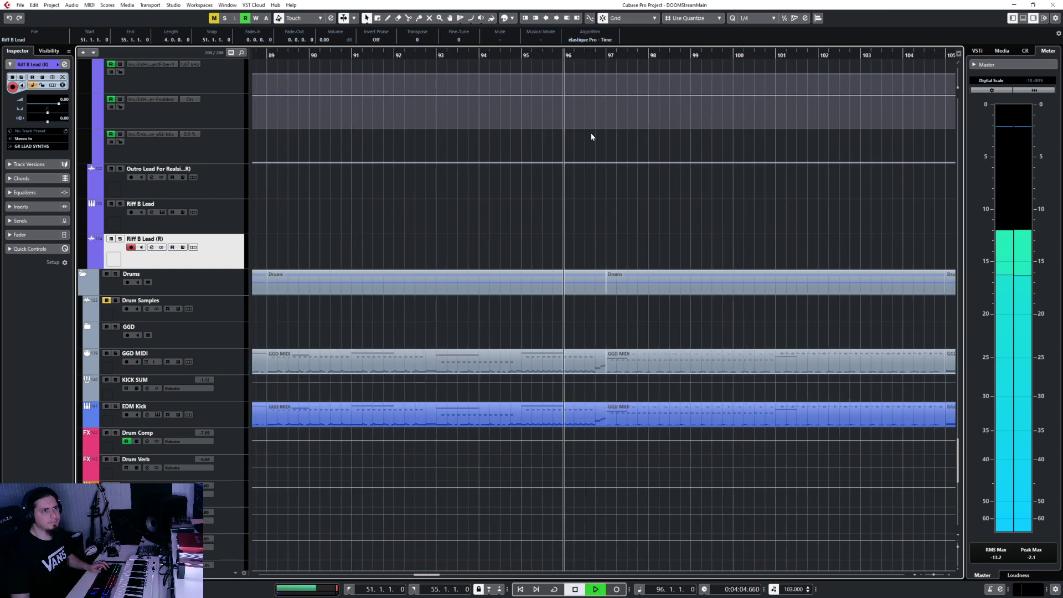
pyautogui.press('space')
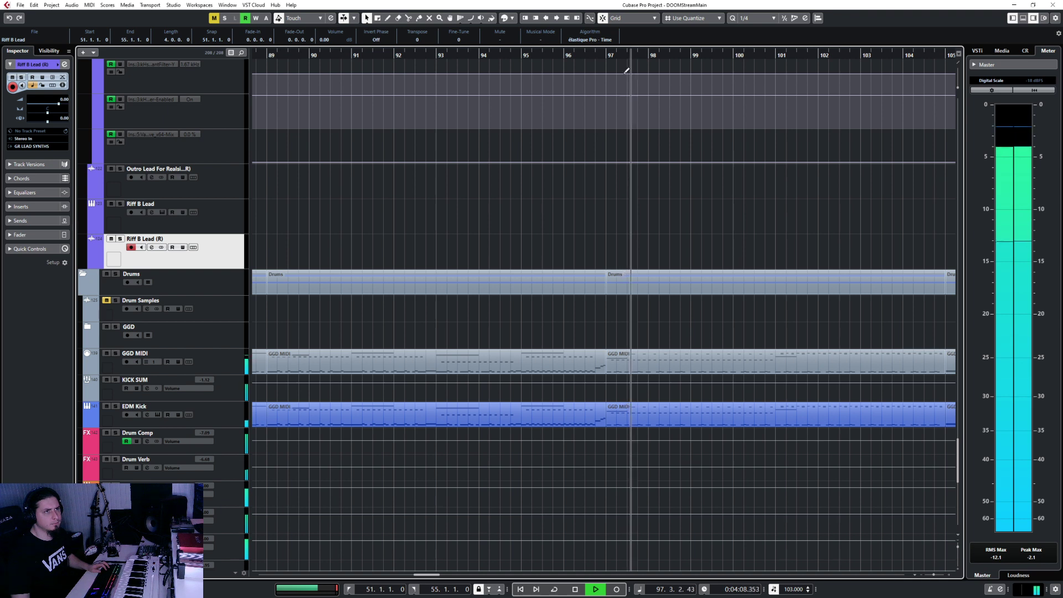
pyautogui.press('space')
# Paste the rendered Riff B Lead clip on Riff B Lead (R) at bars 97 and 101, and delete the bar 97 copy.
pyautogui.click(606, 54)
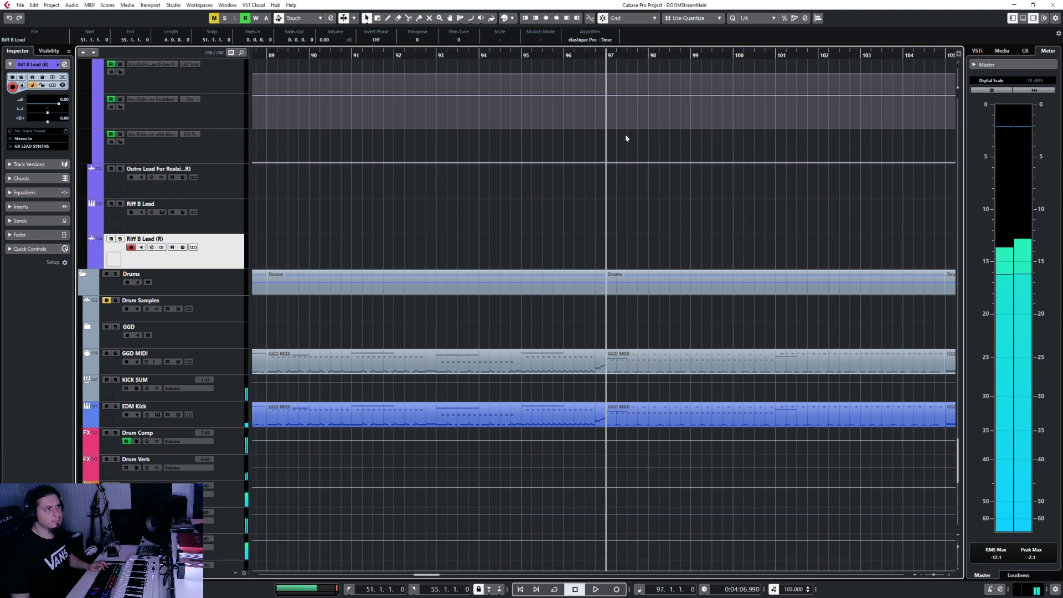
pyautogui.hotkey('ctrl', 'v')
pyautogui.hscroll(3, 601, 194)
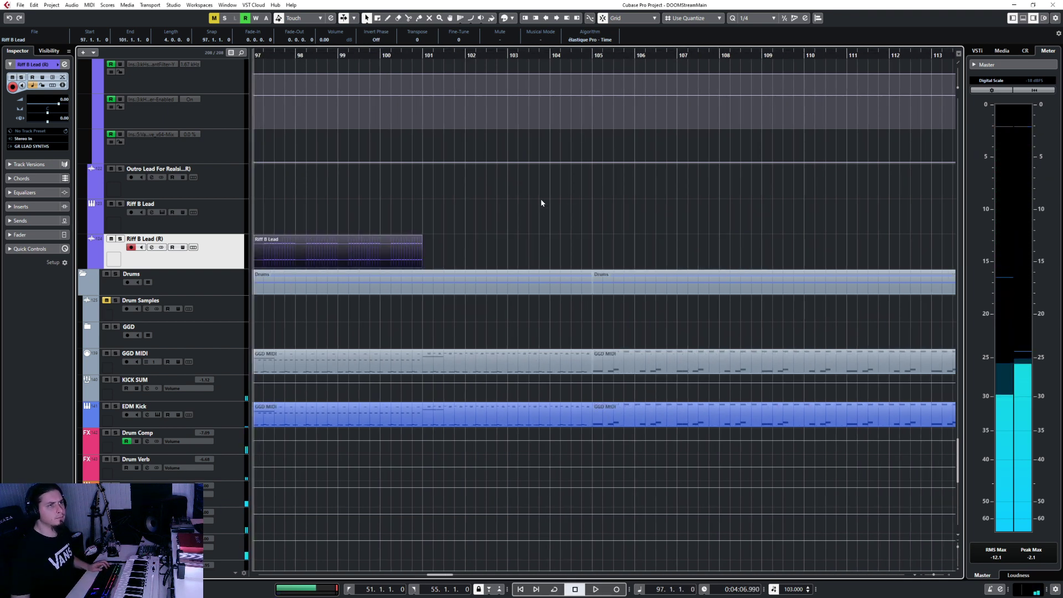
pyautogui.click(424, 57)
pyautogui.hotkey('ctrl', 'v')
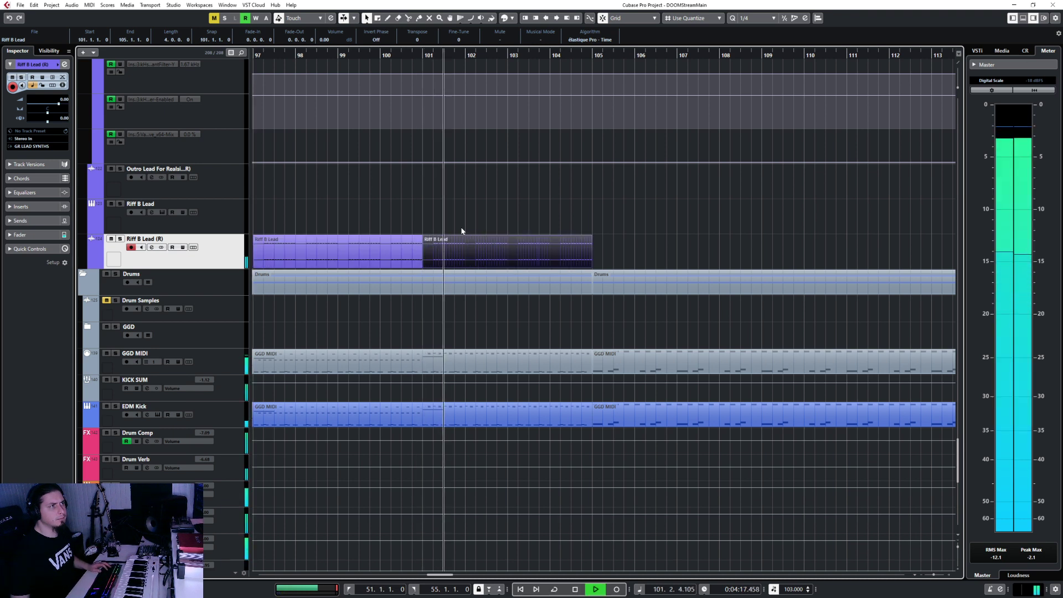
pyautogui.click(390, 239)
pyautogui.press('Delete')
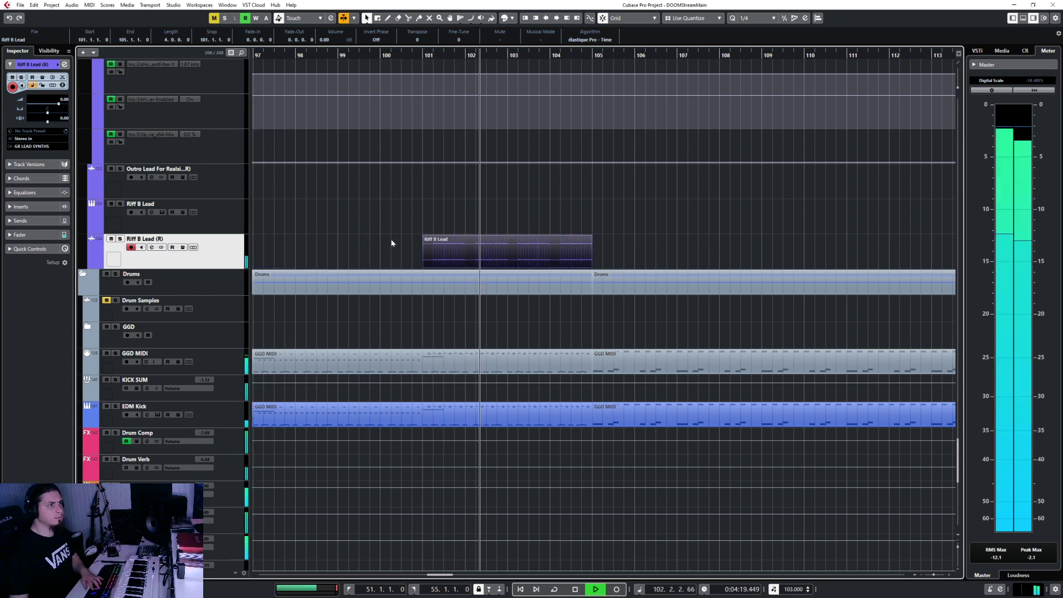
# Stop playback, disconnect ANA2 from the original Riff B Lead MIDI track and mute that track.
pyautogui.press('g')
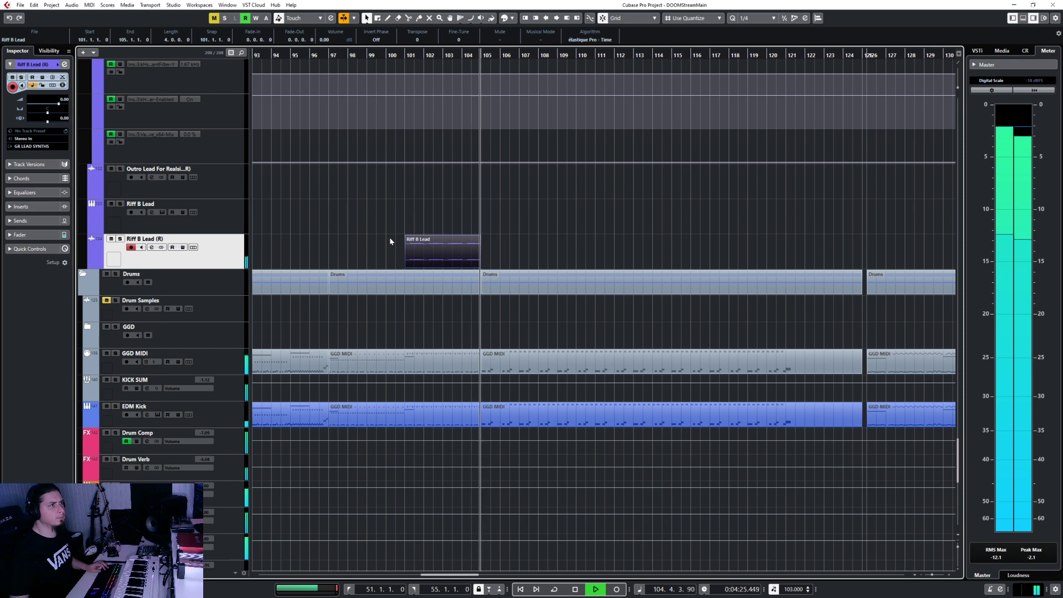
pyautogui.scroll(-4, 335, 251)
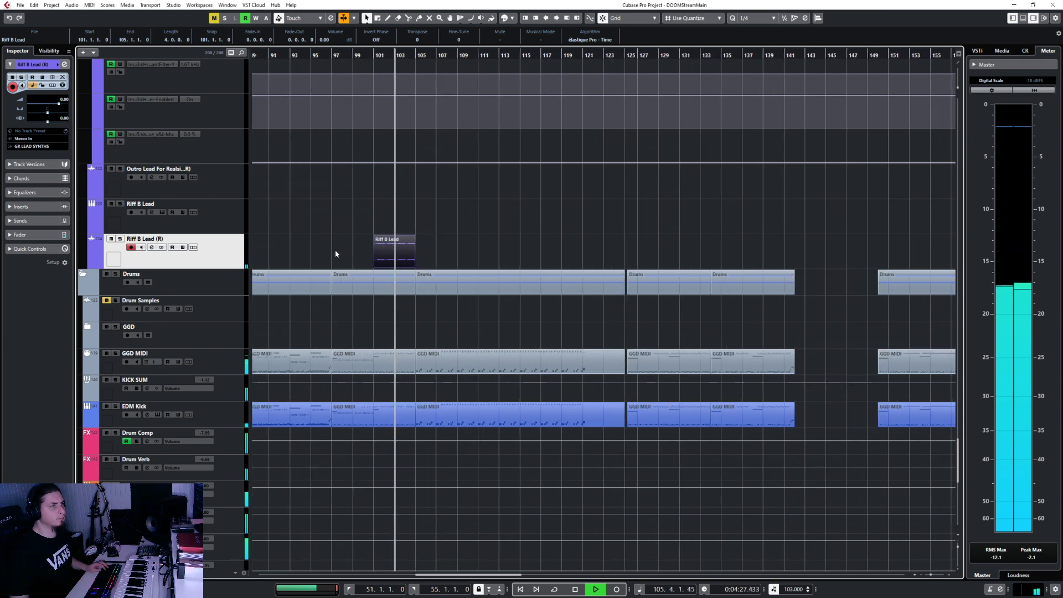
pyautogui.hscroll(-5, 334, 250)
pyautogui.click(221, 231)
pyautogui.press('space')
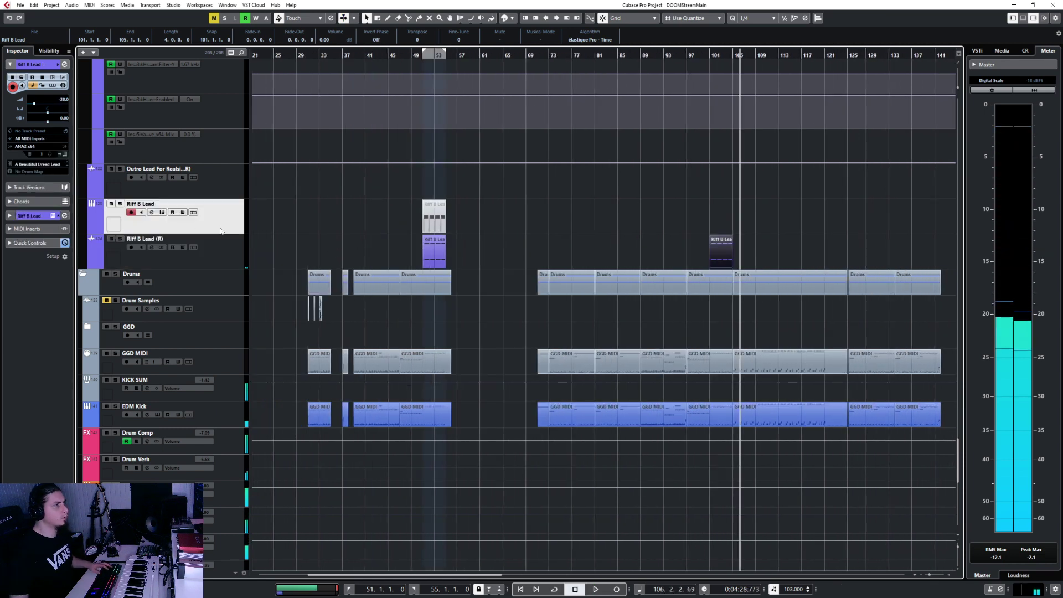
pyautogui.click(34, 147)
pyautogui.click(47, 170)
pyautogui.press('F3')
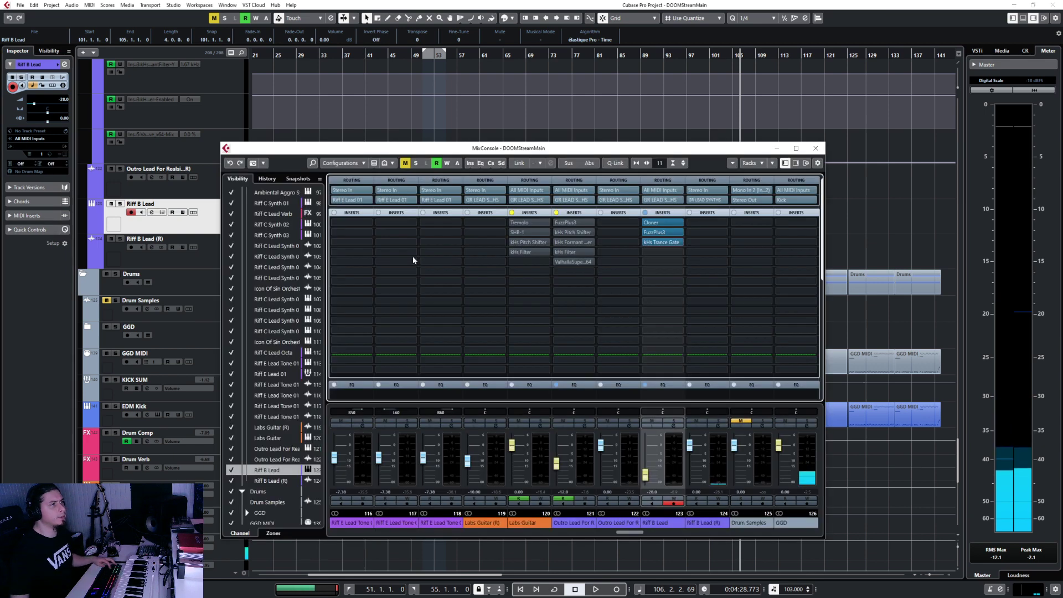
pyautogui.click(814, 148)
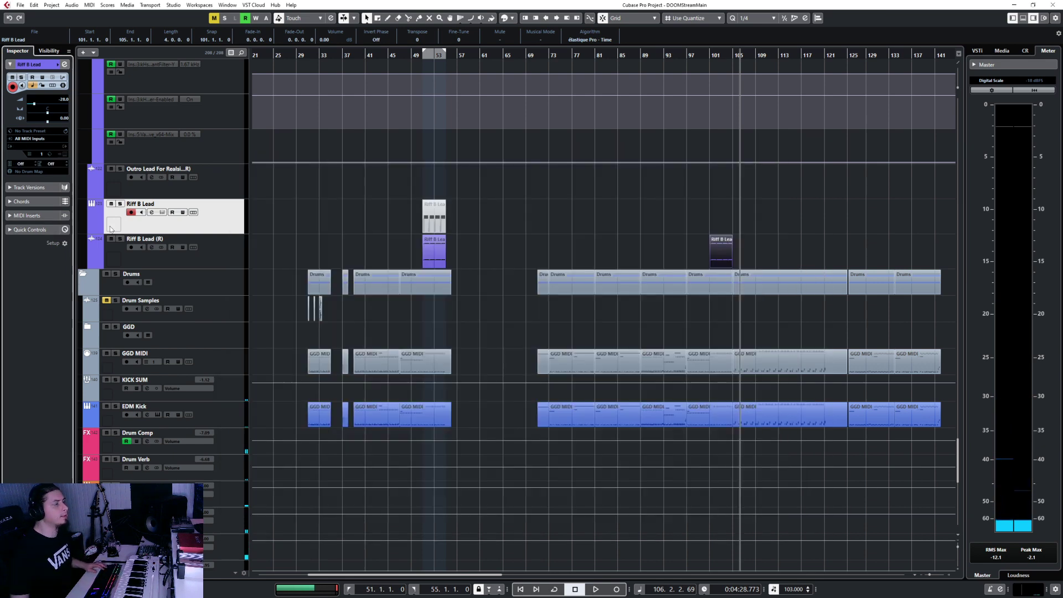
pyautogui.click(111, 204)
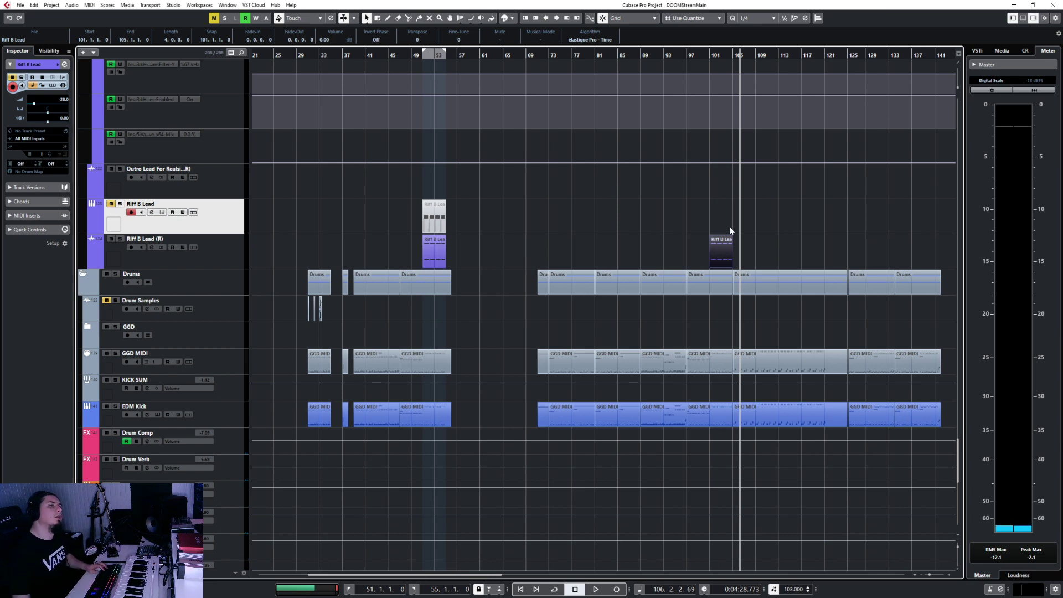
# Play the full mix from bar 54 across the end of the rendered Riff B Lead clip.
pyautogui.scroll(5, 534, 254)
pyautogui.scroll(-5, 537, 254)
pyautogui.scroll(9, 434, 223)
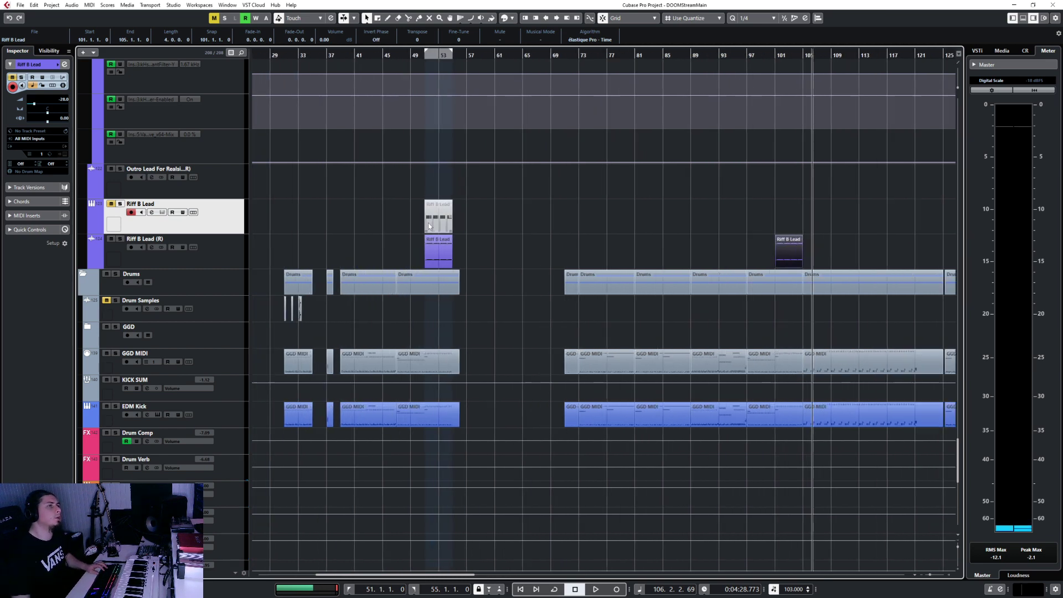
pyautogui.click(530, 56)
pyautogui.press('space')
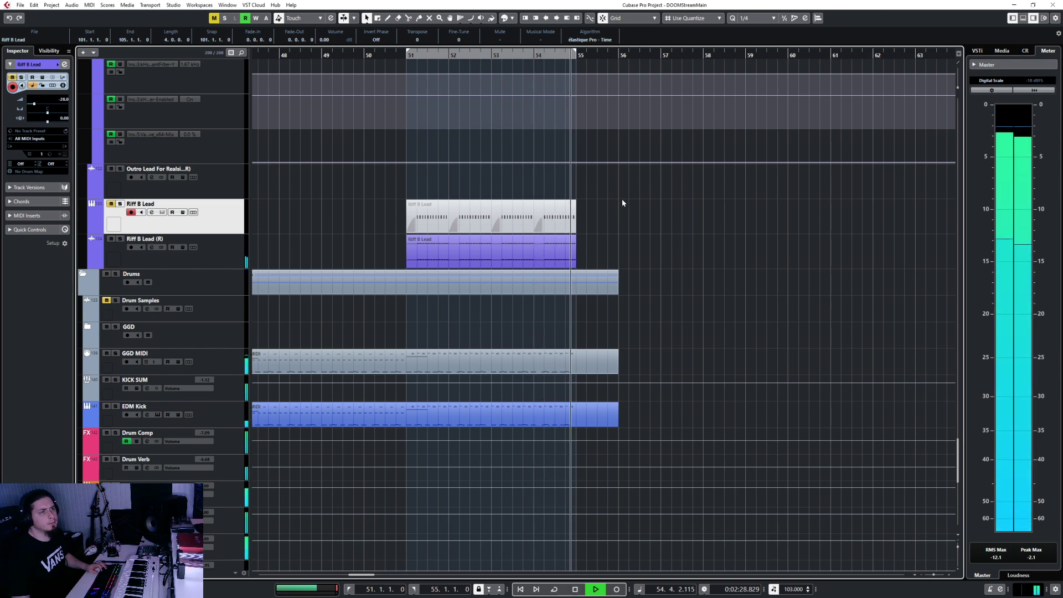
pyautogui.press('f')
# Look through the lead synth tracks and their clips while the full mix plays from bar 54 to about bar 64.
pyautogui.scroll(10, 434, 247)
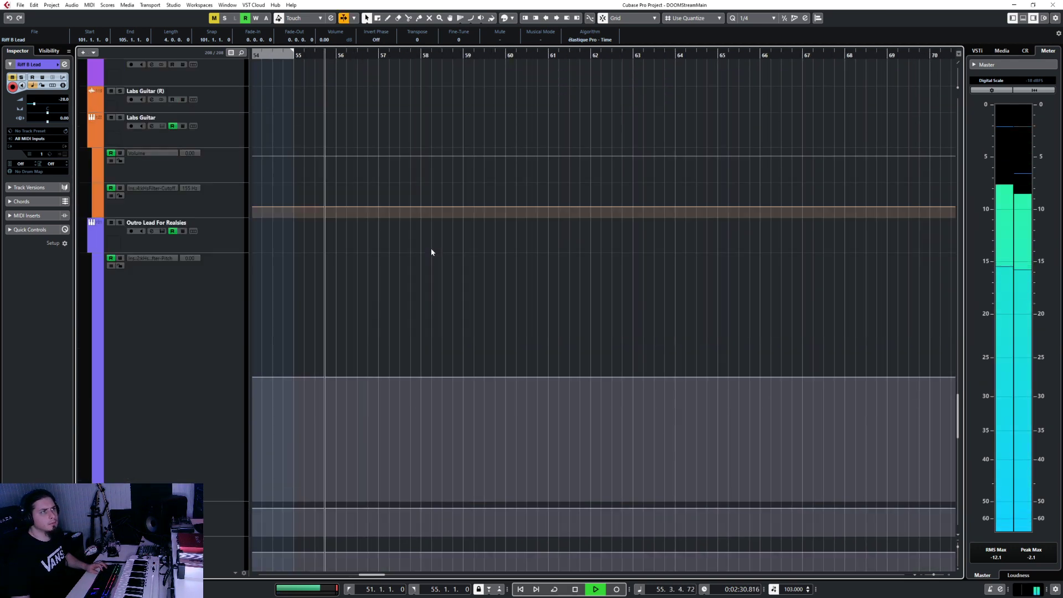
pyautogui.scroll(8, 432, 249)
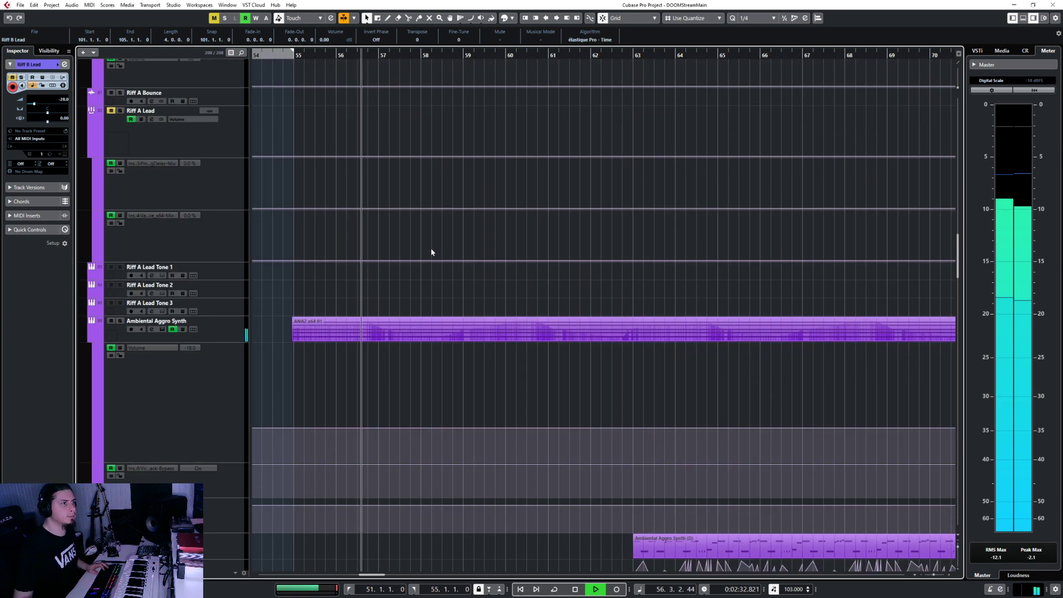
pyautogui.scroll(-3, 431, 249)
pyautogui.scroll(-6, 430, 249)
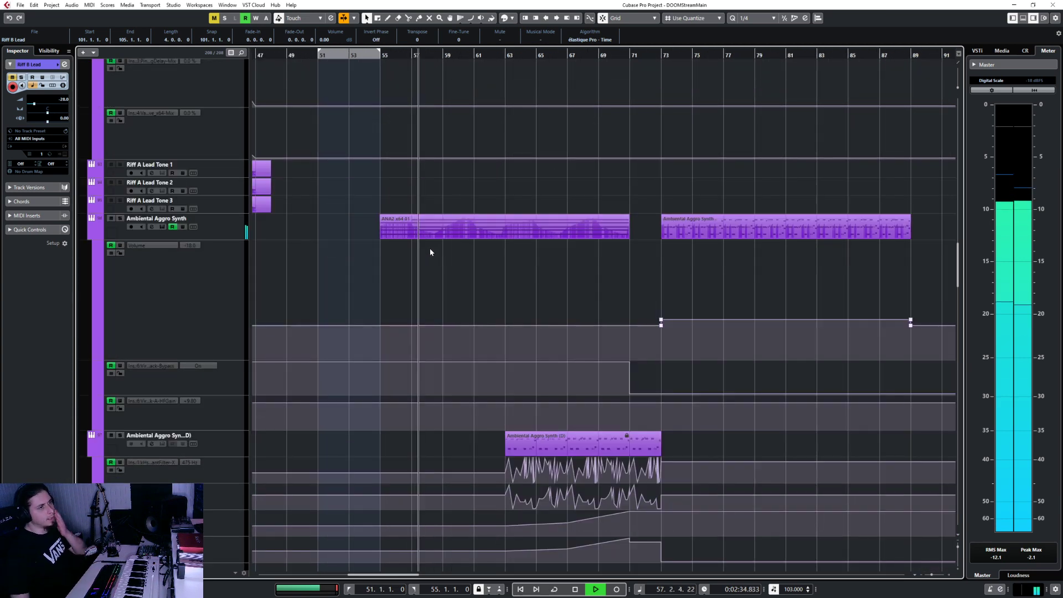
pyautogui.scroll(2, 430, 252)
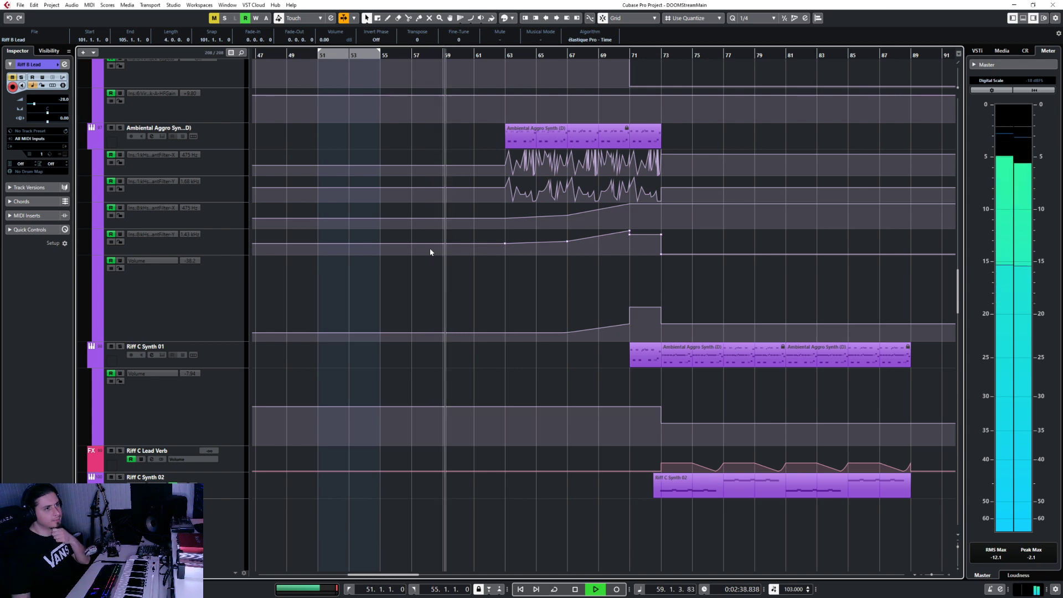
pyautogui.scroll(-15, 430, 252)
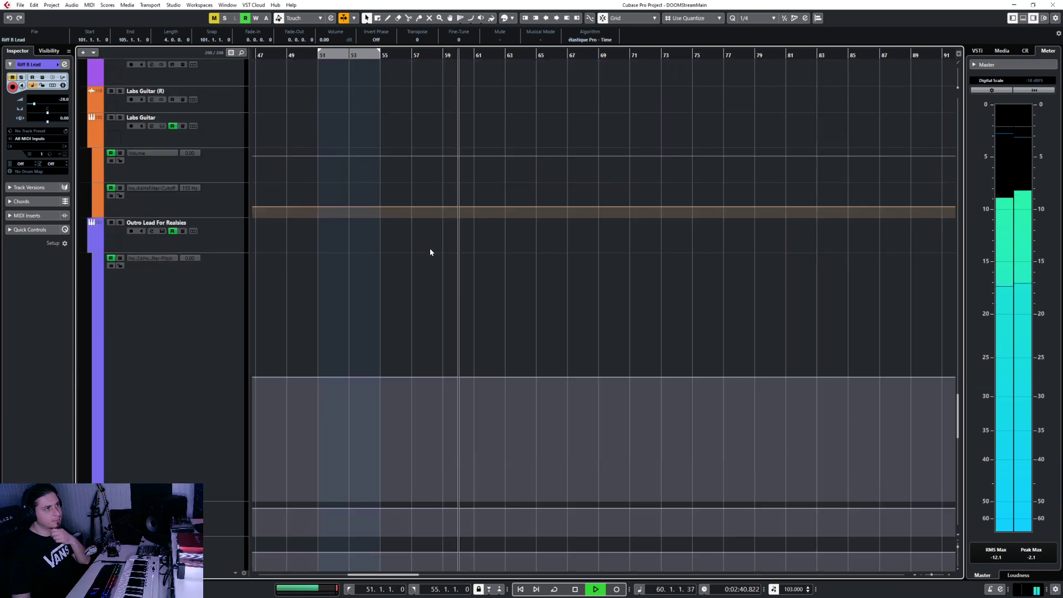
pyautogui.scroll(-6, 430, 252)
pyautogui.scroll(9, 430, 252)
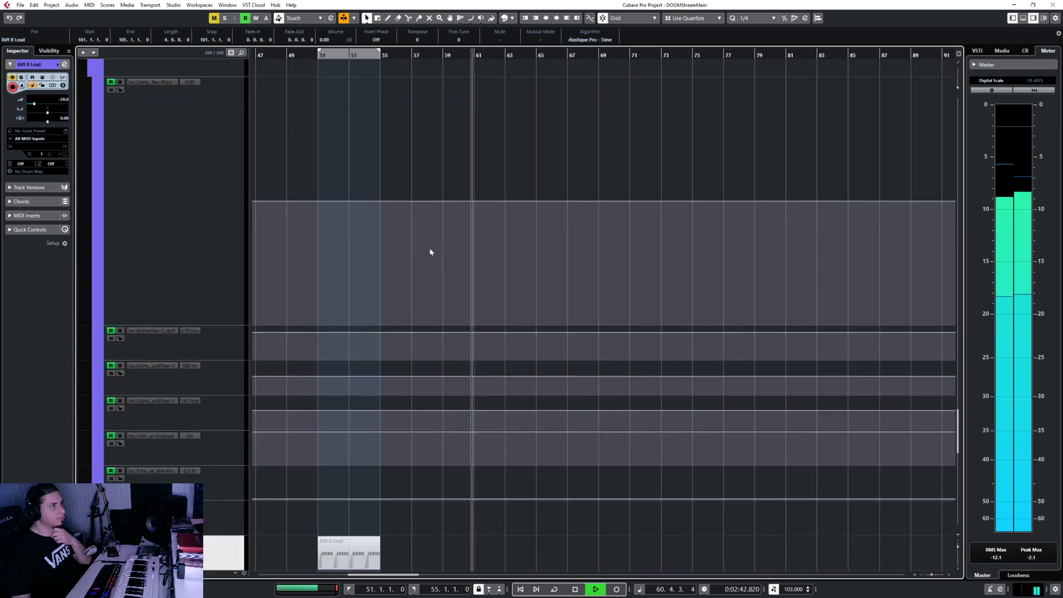
pyautogui.scroll(-3, 430, 252)
pyautogui.scroll(10, 182, 324)
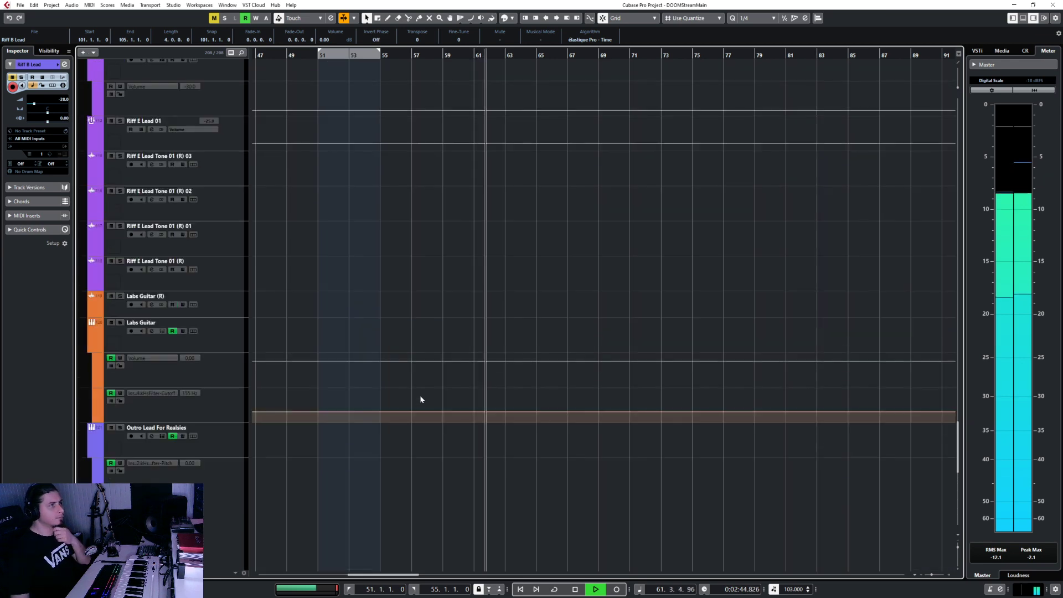
pyautogui.scroll(3, 240, 385)
pyautogui.scroll(3, 188, 237)
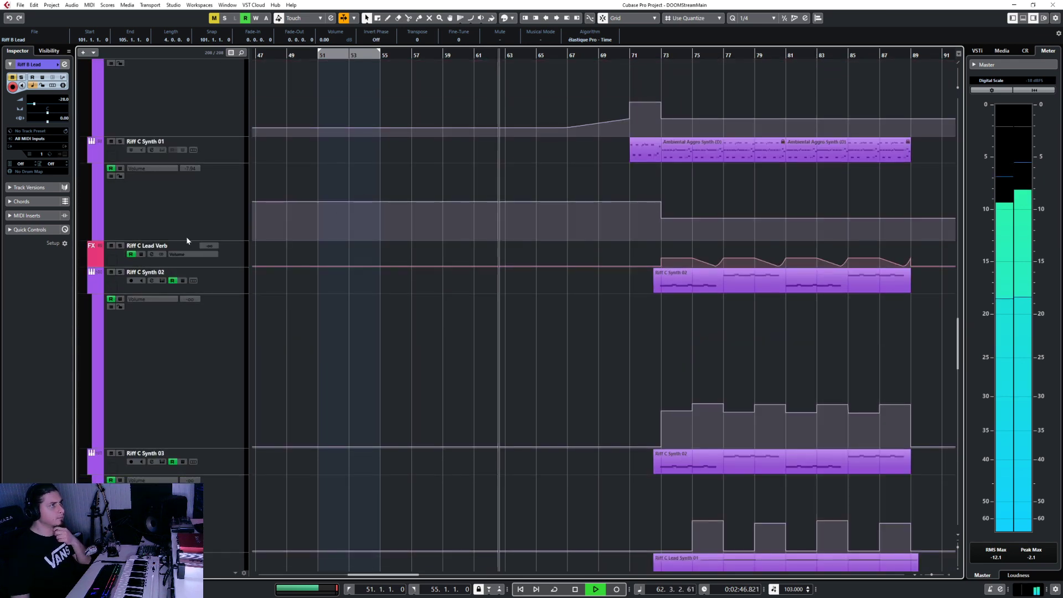
pyautogui.scroll(3, 319, 340)
pyautogui.scroll(9, 311, 325)
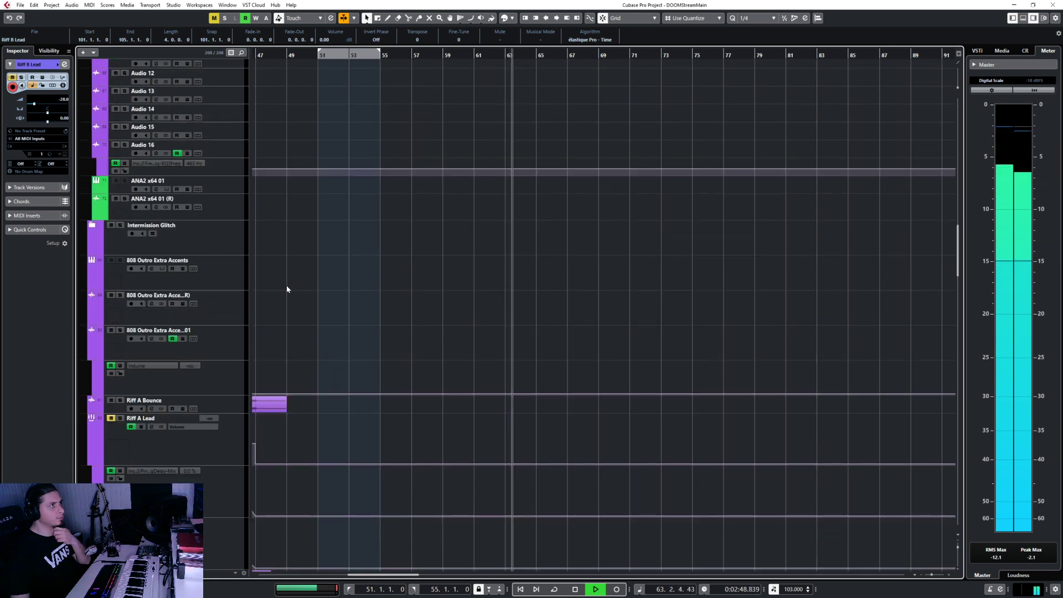
pyautogui.scroll(10, 286, 289)
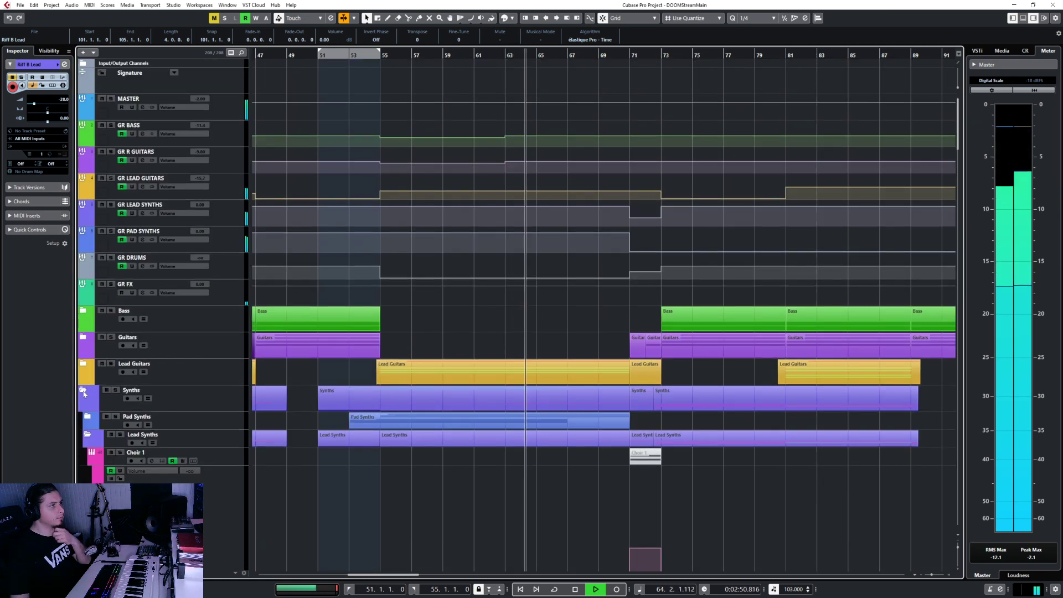
# Collapse the Synths folder, stop playback and expand the FX folder to reach the BOOM and impact clips around bar 55.
pyautogui.click(83, 390)
pyautogui.click(195, 450)
pyautogui.press('space')
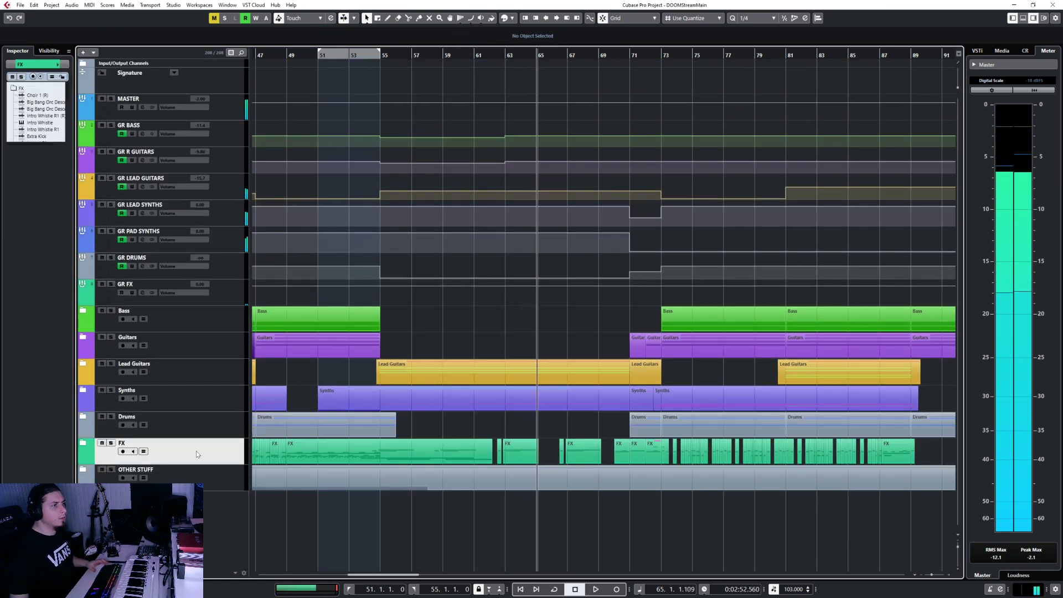
pyautogui.click(83, 443)
pyautogui.scroll(-9, 437, 346)
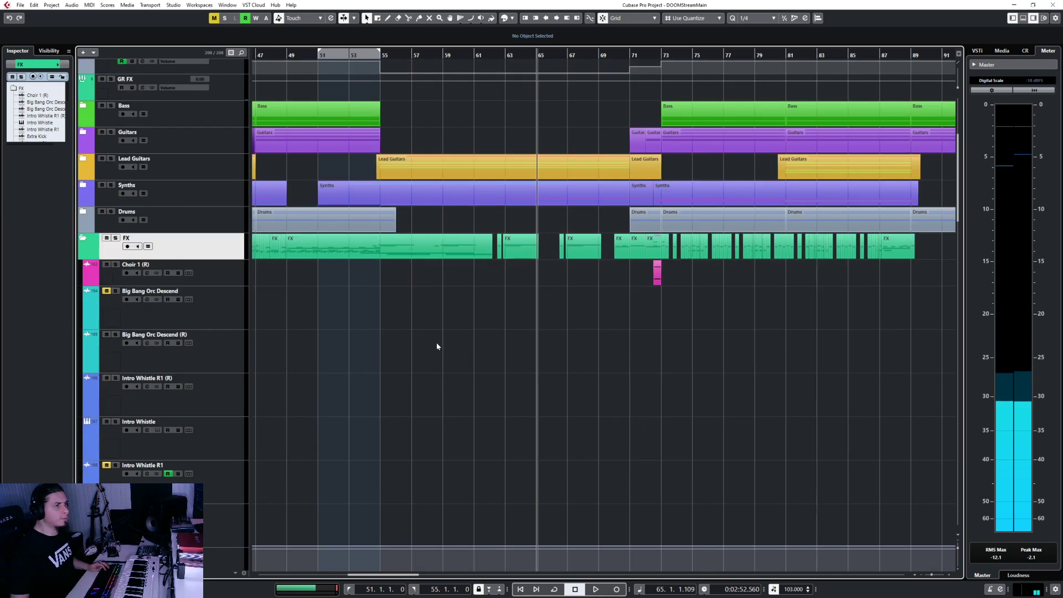
pyautogui.scroll(-2, 437, 346)
pyautogui.scroll(3, 450, 279)
pyautogui.hscroll(-3, 449, 280)
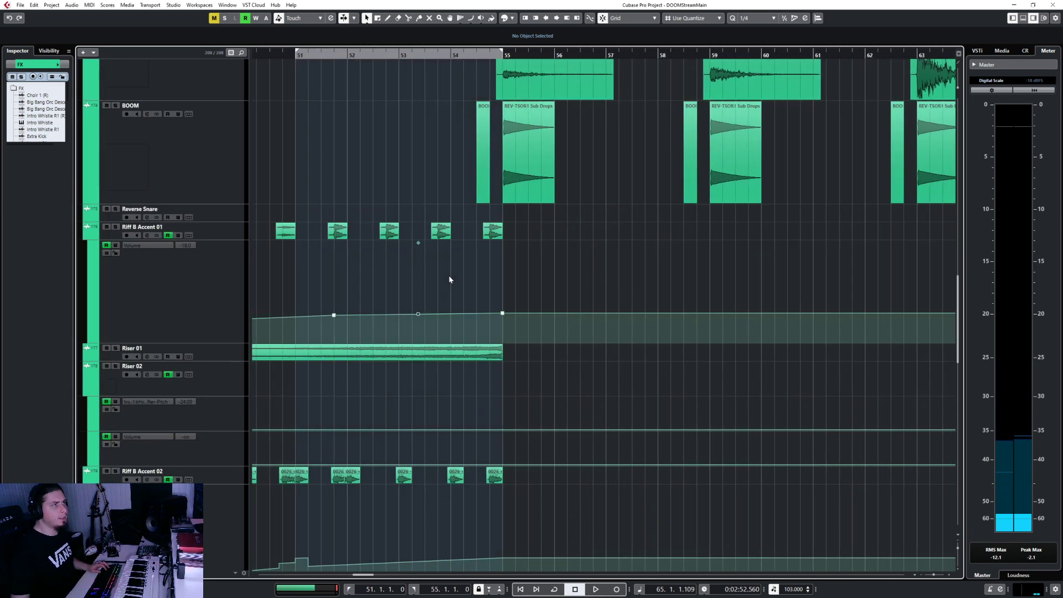
# Lower the second slam clip on Impact 02, just before bar 59, to -23.97 dB.
pyautogui.click(669, 55)
pyautogui.scroll(4, 775, 207)
pyautogui.scroll(-2, 775, 208)
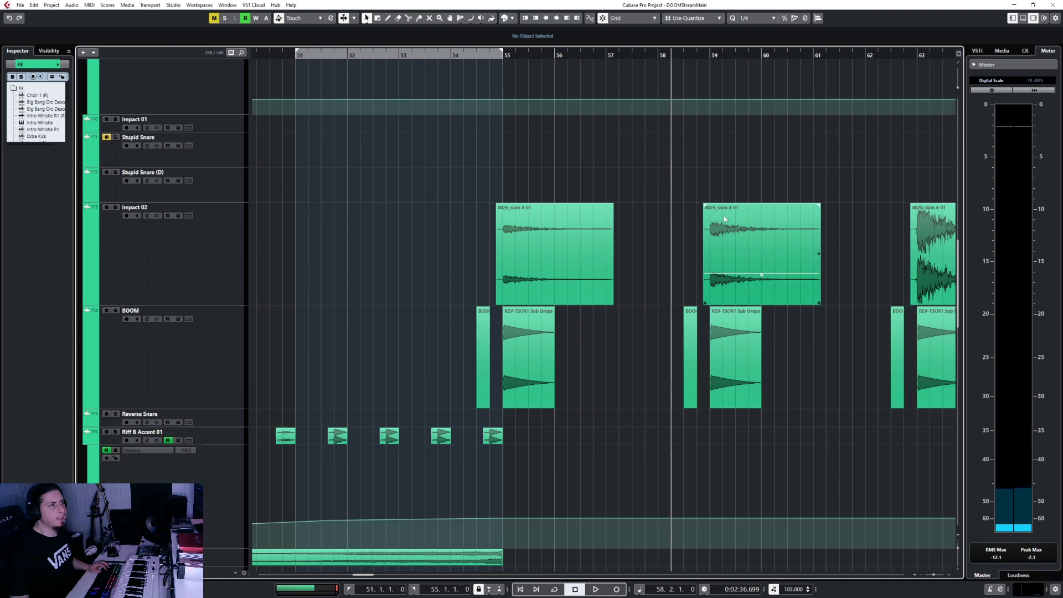
pyautogui.hscroll(2, 449, 280)
pyautogui.click(237, 253)
pyautogui.click(626, 279)
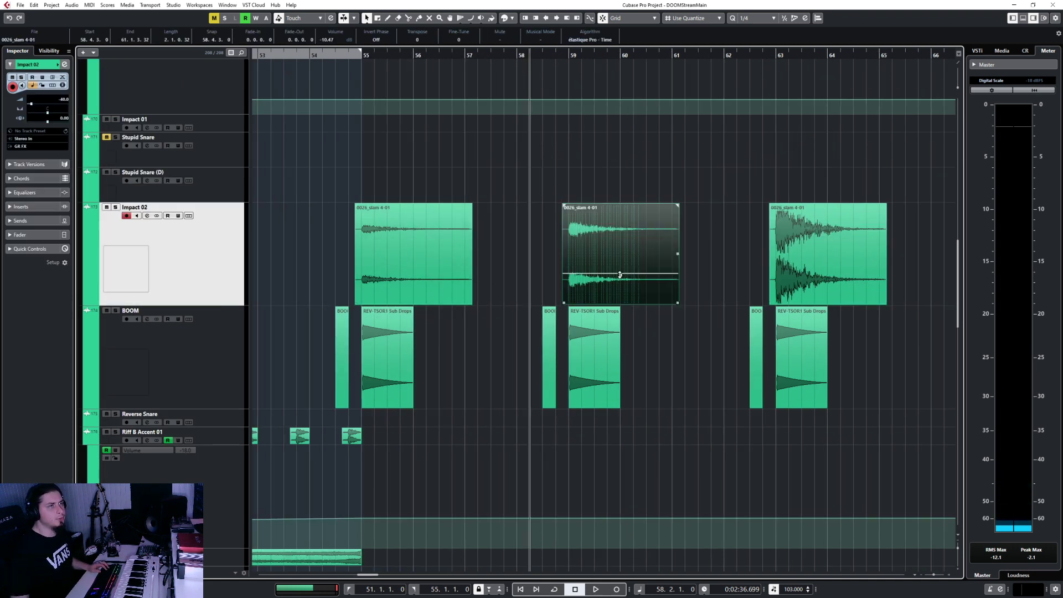
pyautogui.moveTo(620, 275); pyautogui.dragTo(624, 299)
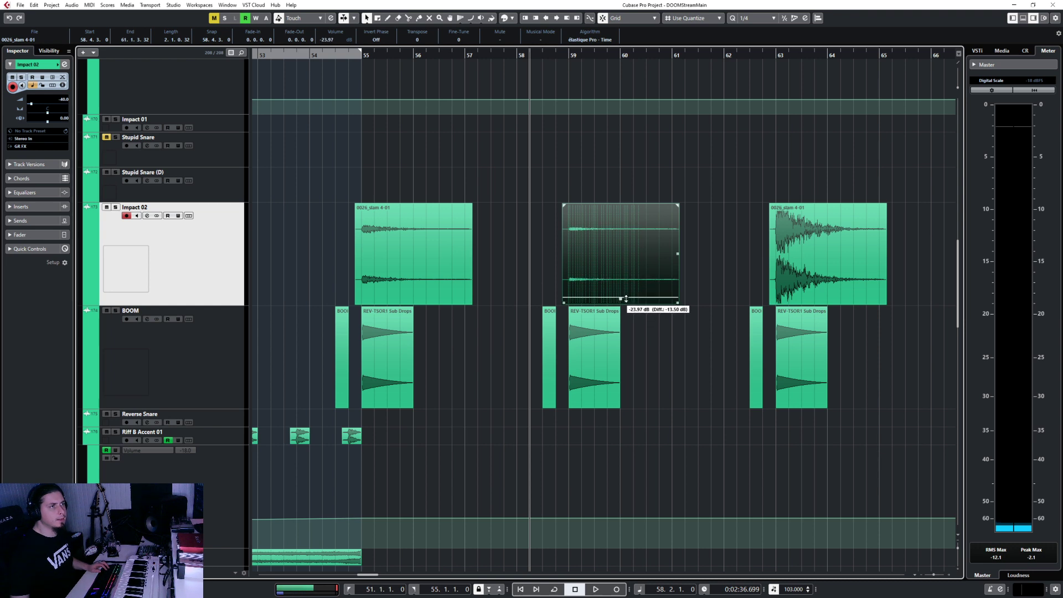
# Play from bar 54, lower the first slam clip on Impact 02 to -21.47 dB, and listen through to bar 60.
pyautogui.click(323, 55)
pyautogui.click(387, 238)
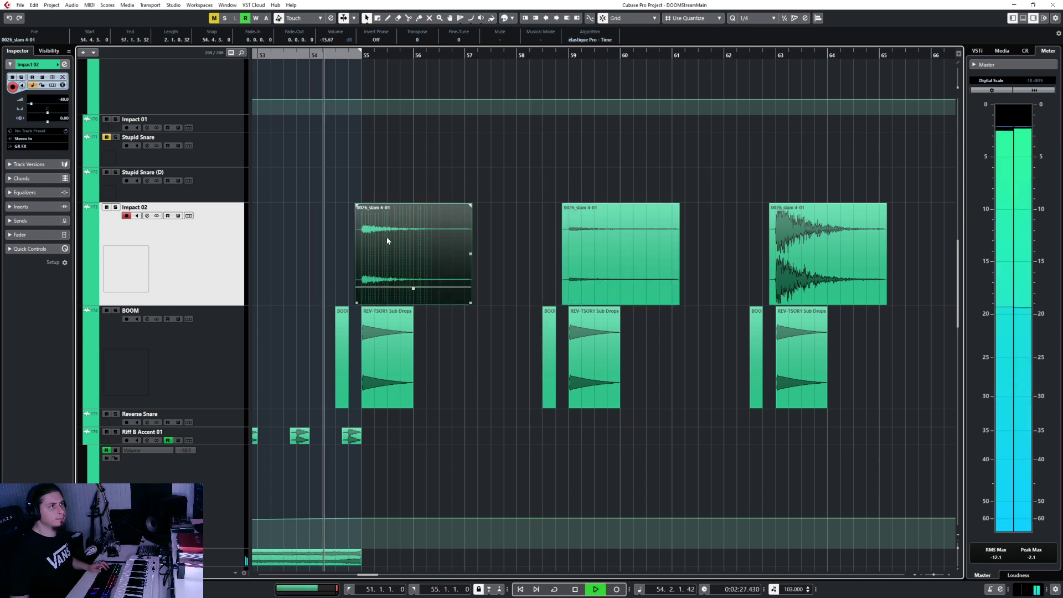
pyautogui.moveTo(414, 289); pyautogui.dragTo(413, 299)
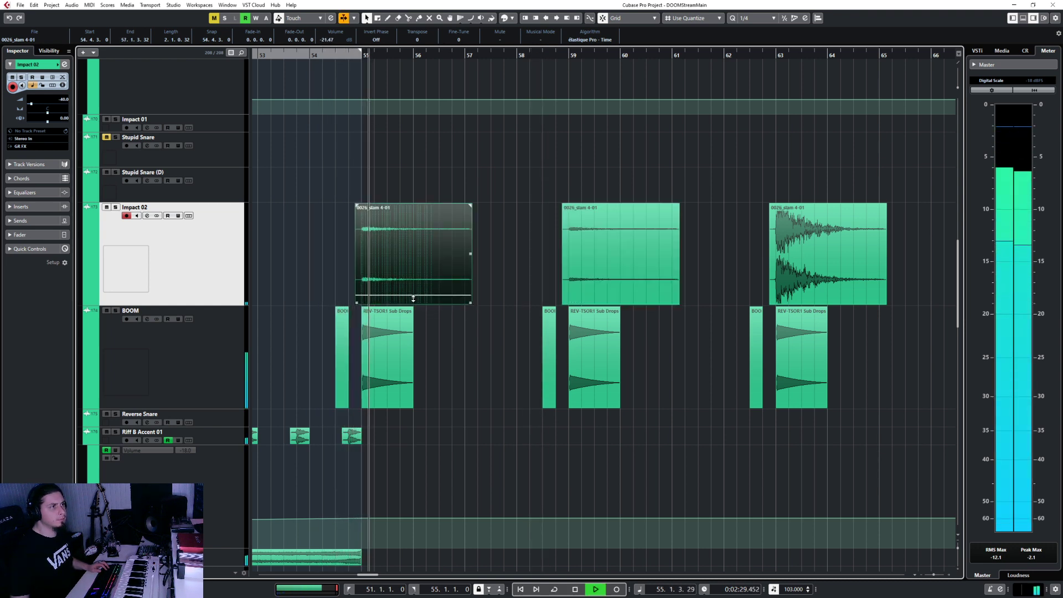
pyautogui.click(581, 239)
pyautogui.press('space')
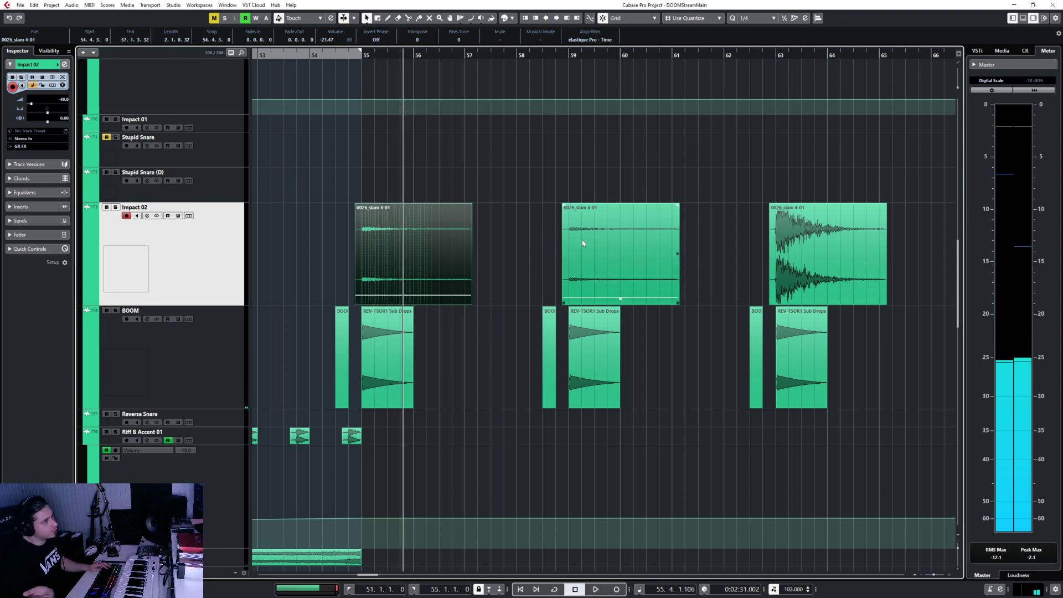
pyautogui.press('space')
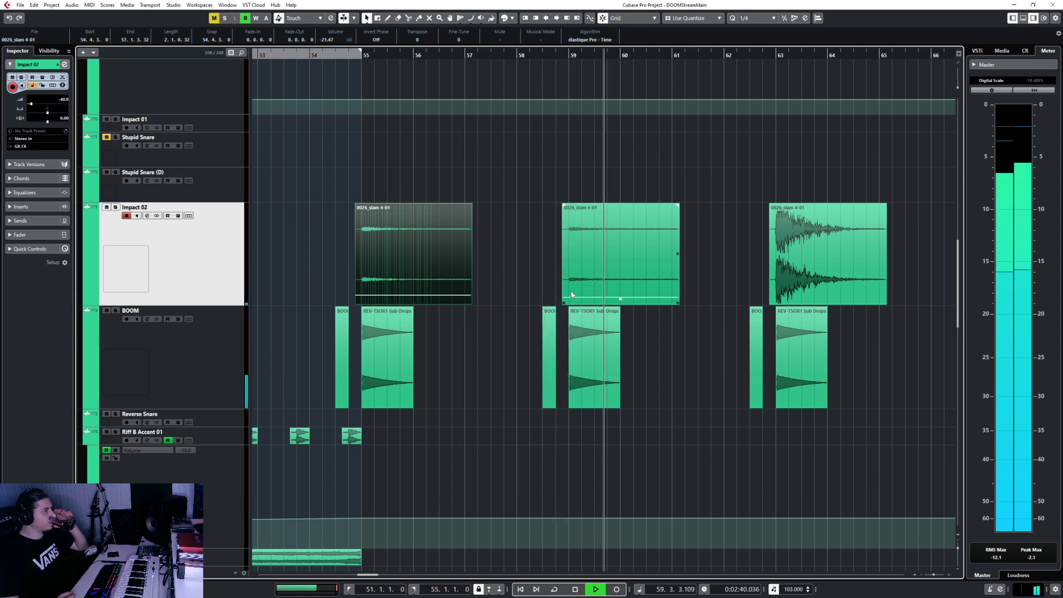
pyautogui.press('space')
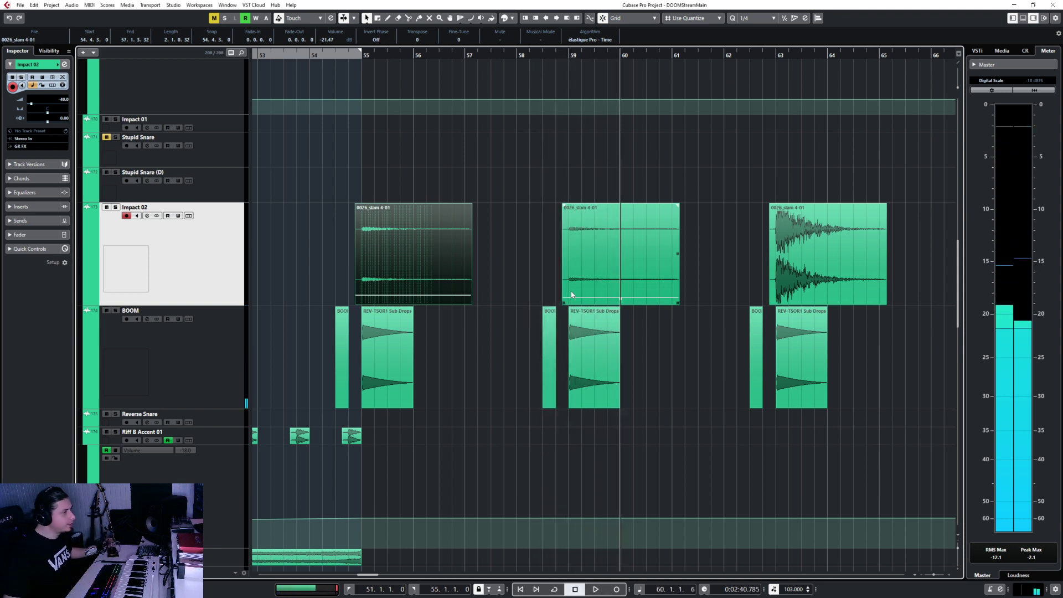
# Solo Impact 02 and BOOM, listen to their hits around bars 55 and 59, and unsolo both tracks.
pyautogui.keyDown('ctrl'); pyautogui.click(217, 375); pyautogui.keyUp('ctrl')
pyautogui.press('s')
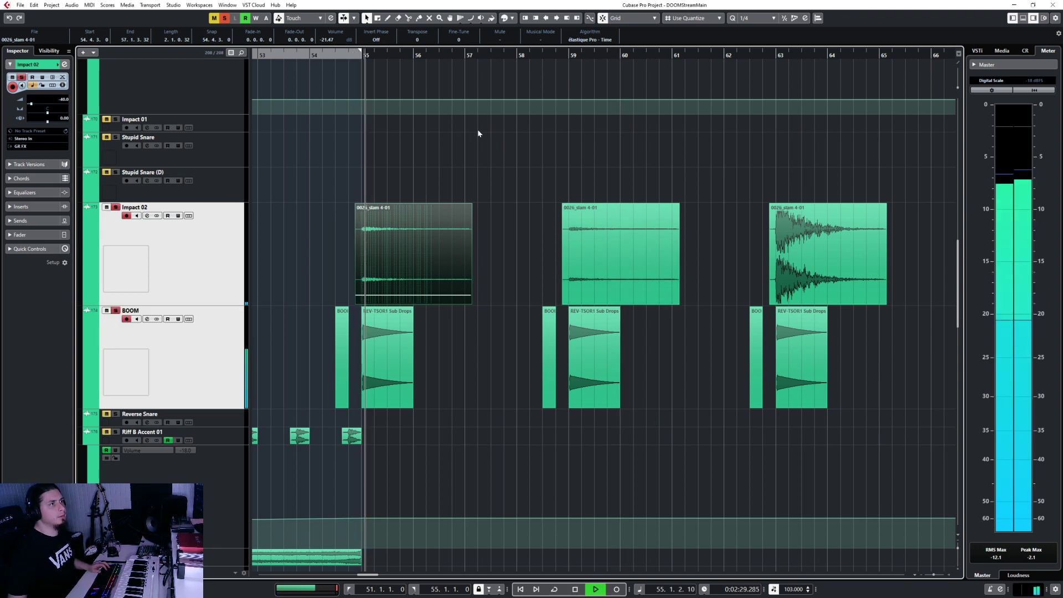
pyautogui.press('space')
pyautogui.click(553, 53)
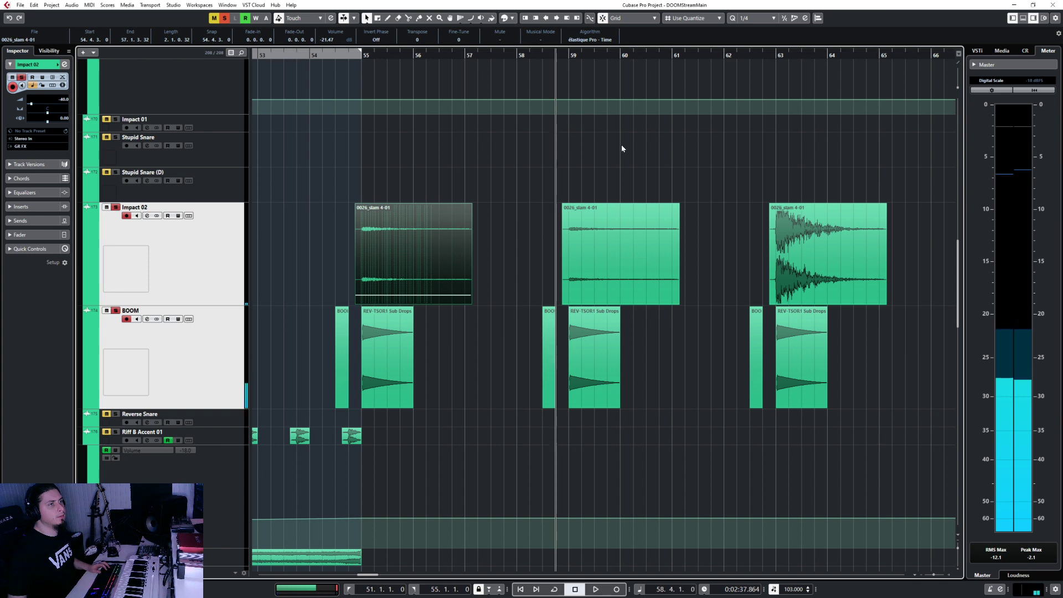
pyautogui.press('space')
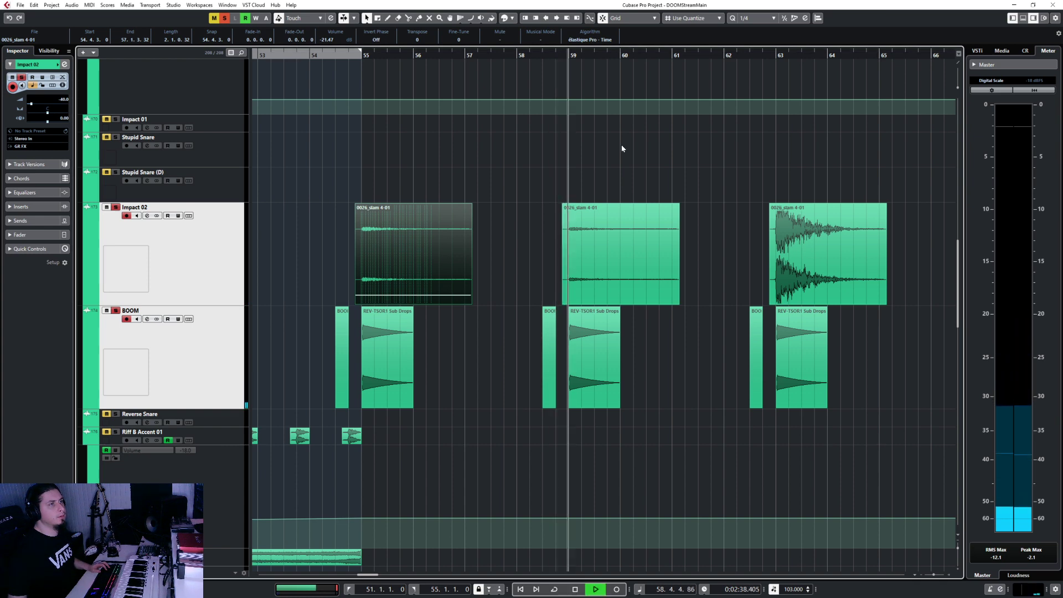
pyautogui.press('space')
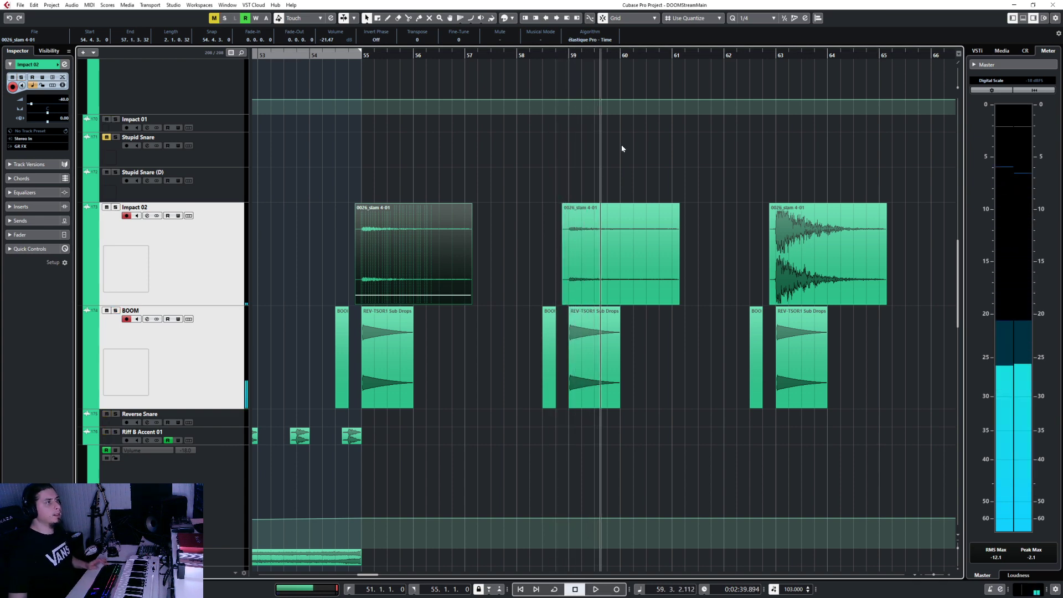
# Expand the Synths folder, collapse its Lead Synths subfolder and expand Pad Synths.
pyautogui.scroll(15, 585, 229)
pyautogui.scroll(-8, 585, 229)
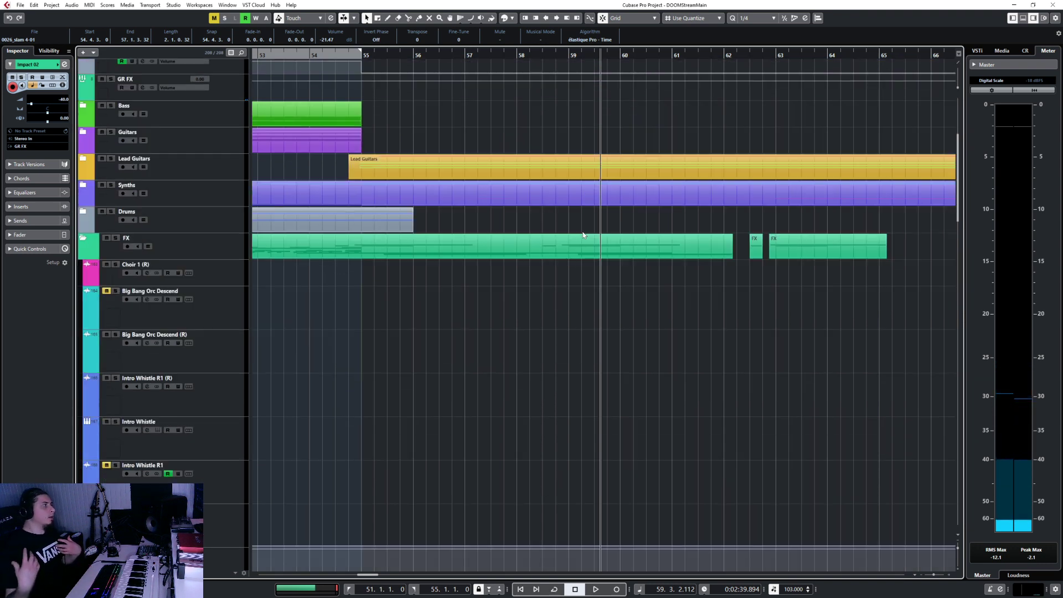
pyautogui.click(83, 185)
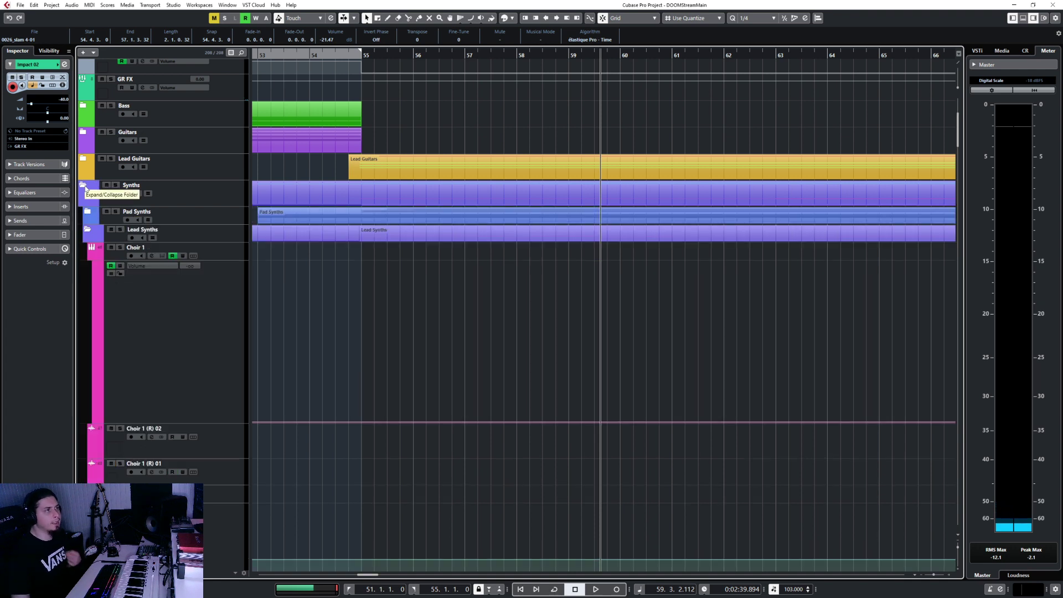
pyautogui.click(90, 237)
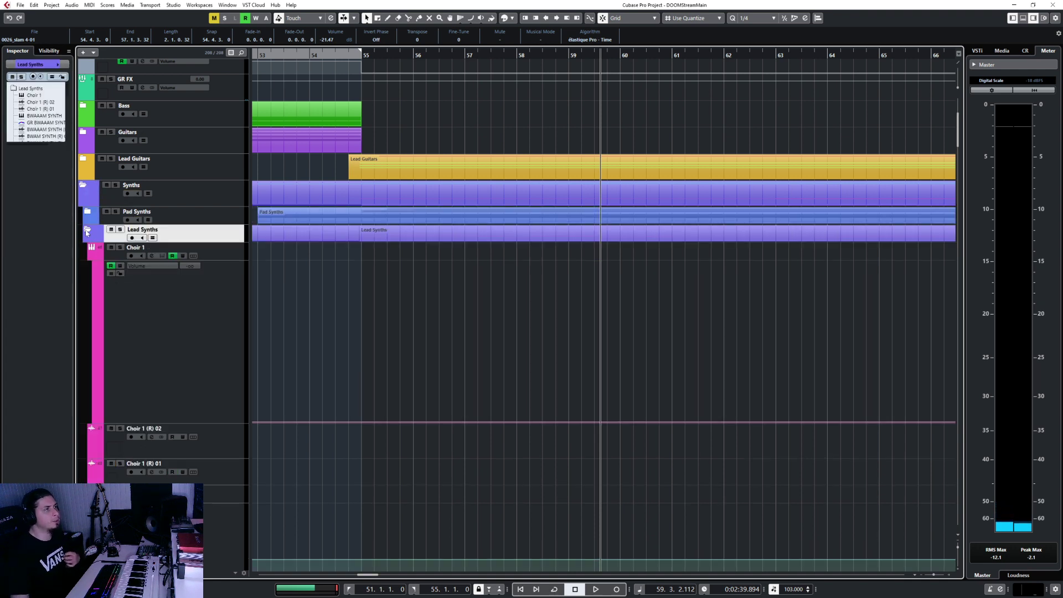
pyautogui.click(87, 230)
pyautogui.click(85, 213)
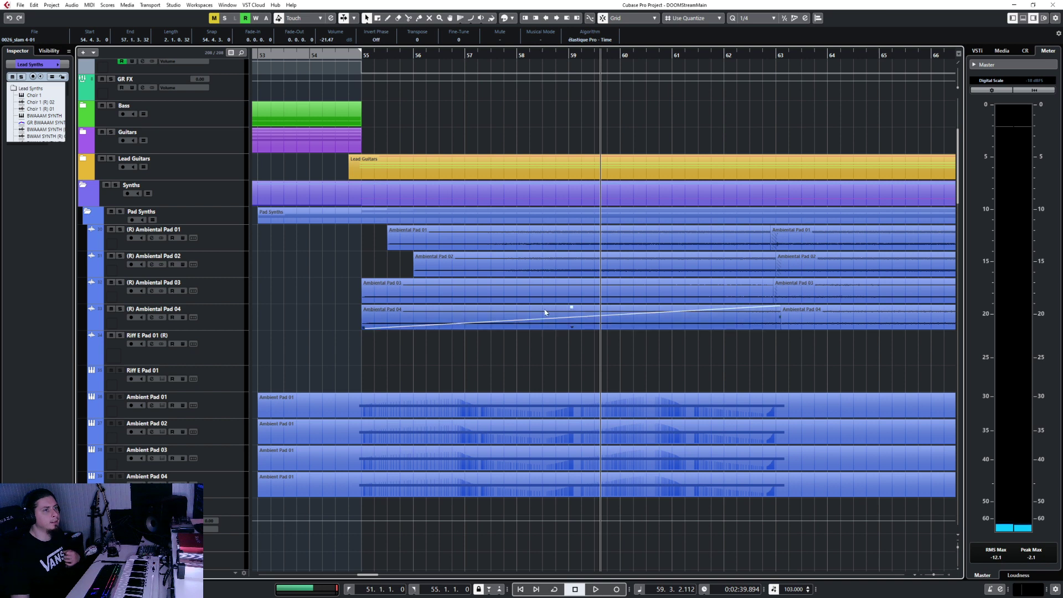
# Look over the pad clips, check the Ambiental Pad channels' EQ settings in the MixConsole, and close it.
pyautogui.scroll(-4, 541, 303)
pyautogui.scroll(8, 475, 450)
pyautogui.scroll(-4, 475, 454)
pyautogui.scroll(-5, 414, 327)
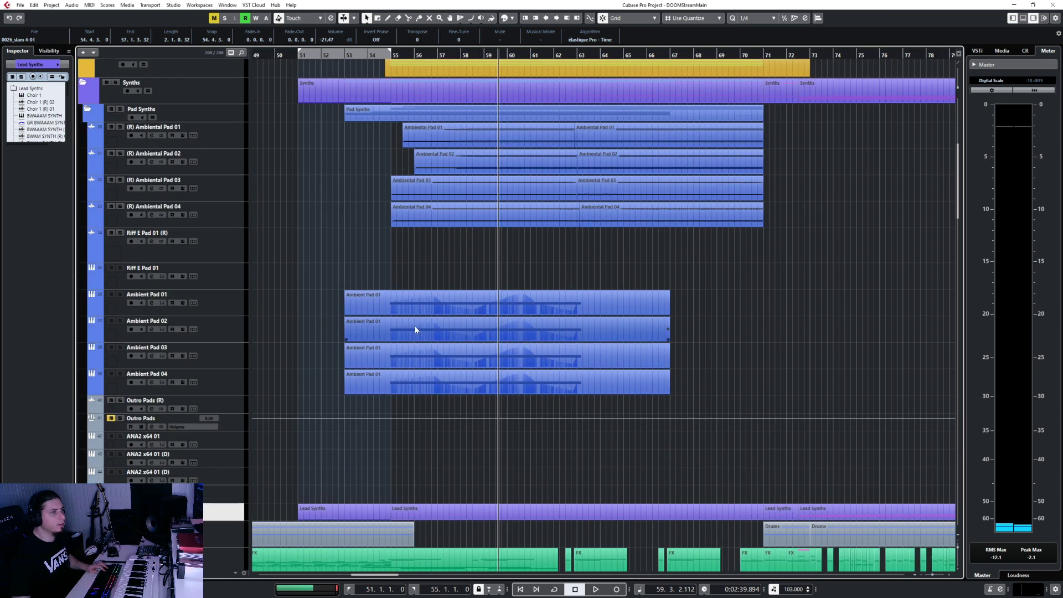
pyautogui.scroll(4, 414, 326)
pyautogui.scroll(8, 410, 284)
pyautogui.scroll(-4, 409, 272)
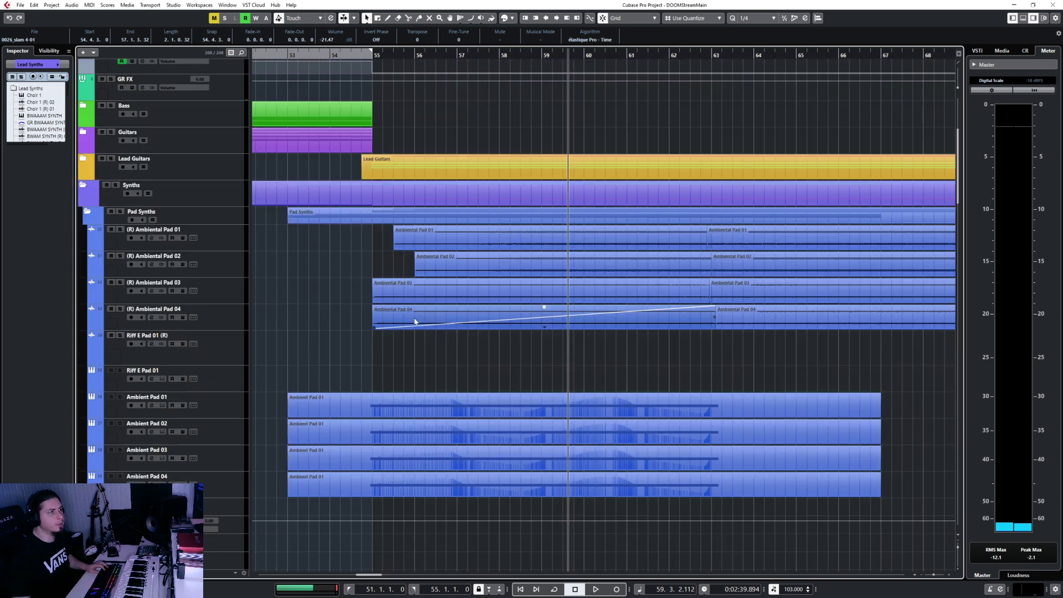
pyautogui.click(232, 246)
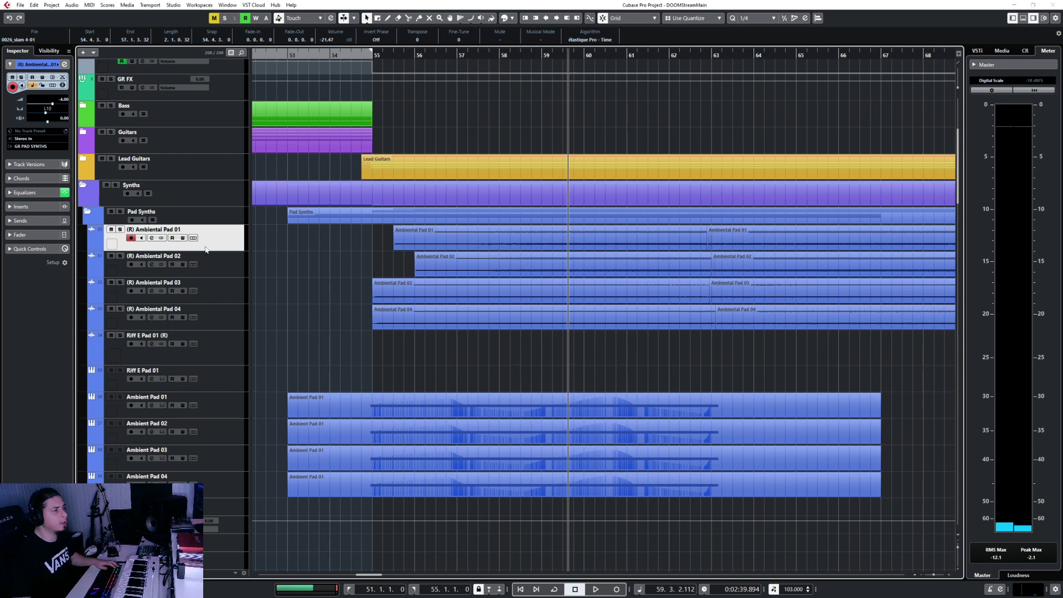
pyautogui.press('F3')
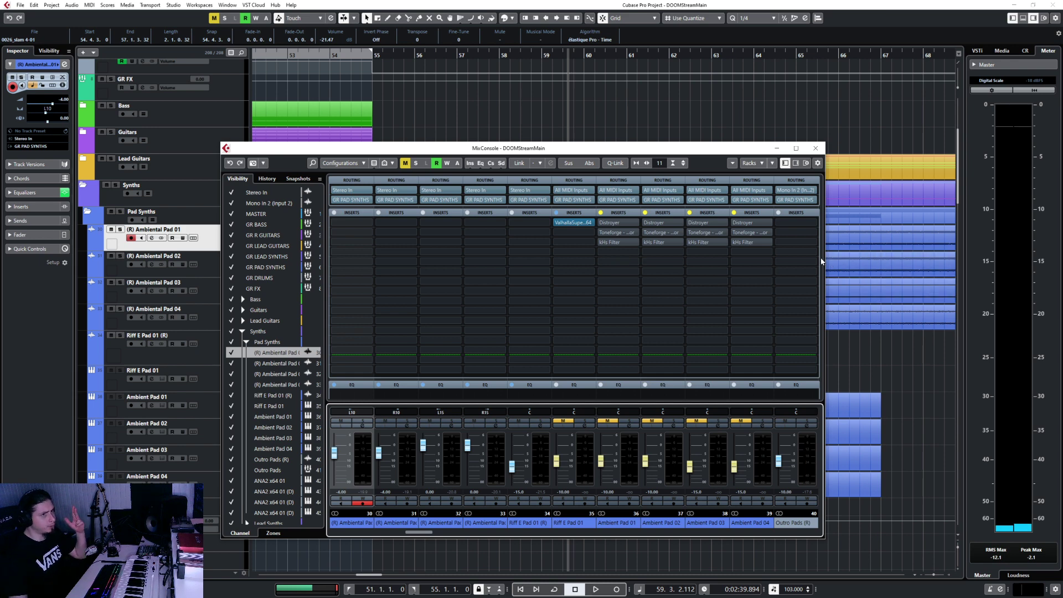
pyautogui.moveTo(822, 261); pyautogui.dragTo(823, 340)
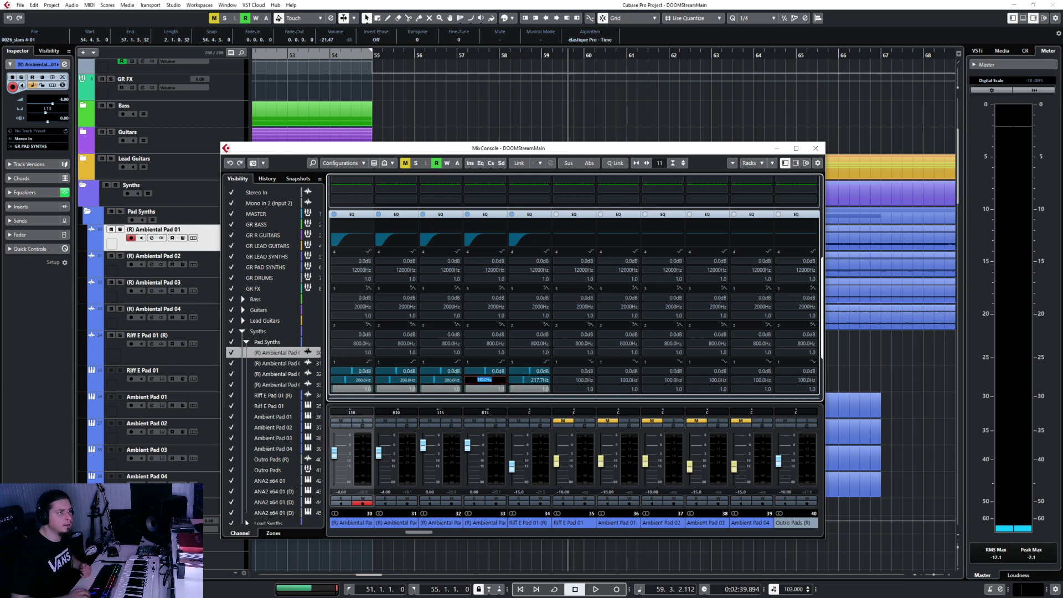
pyautogui.click(814, 148)
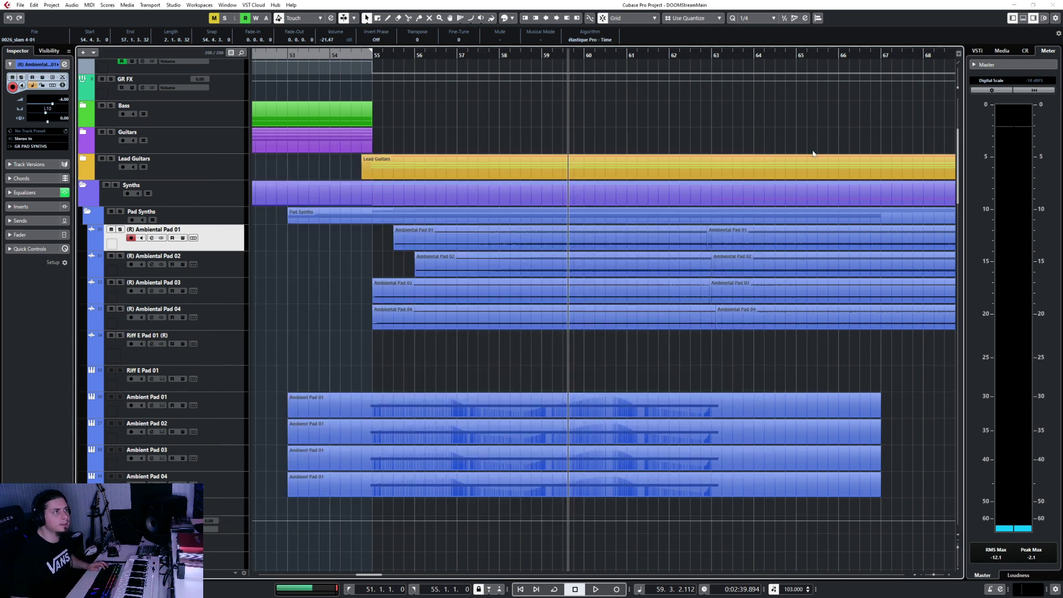
# Play the section from just before bar 53 through to bar 74 and stop playback.
pyautogui.click(276, 55)
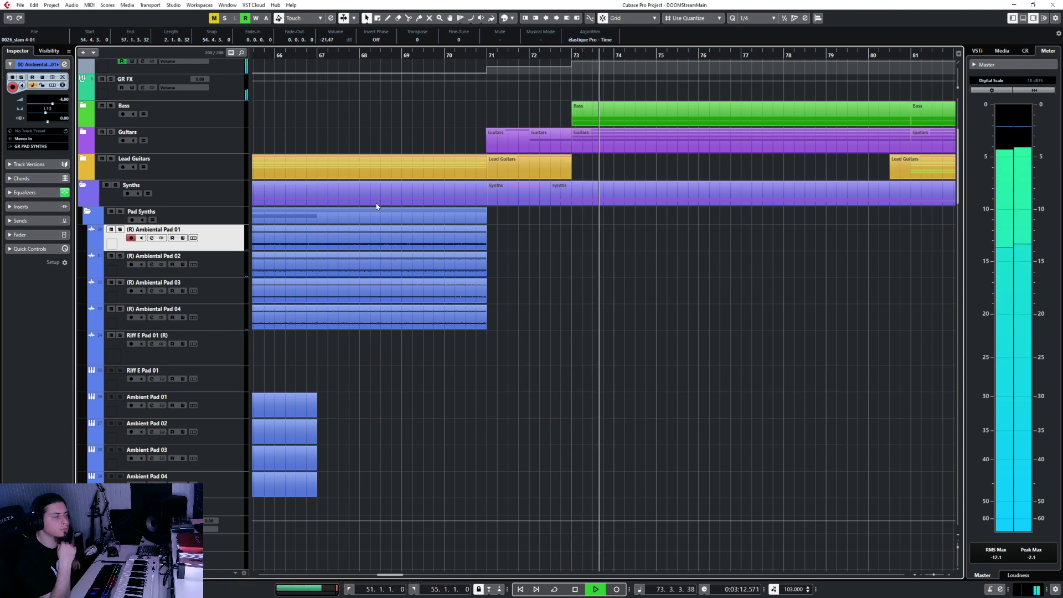
pyautogui.press('space')
pyautogui.click(377, 205)
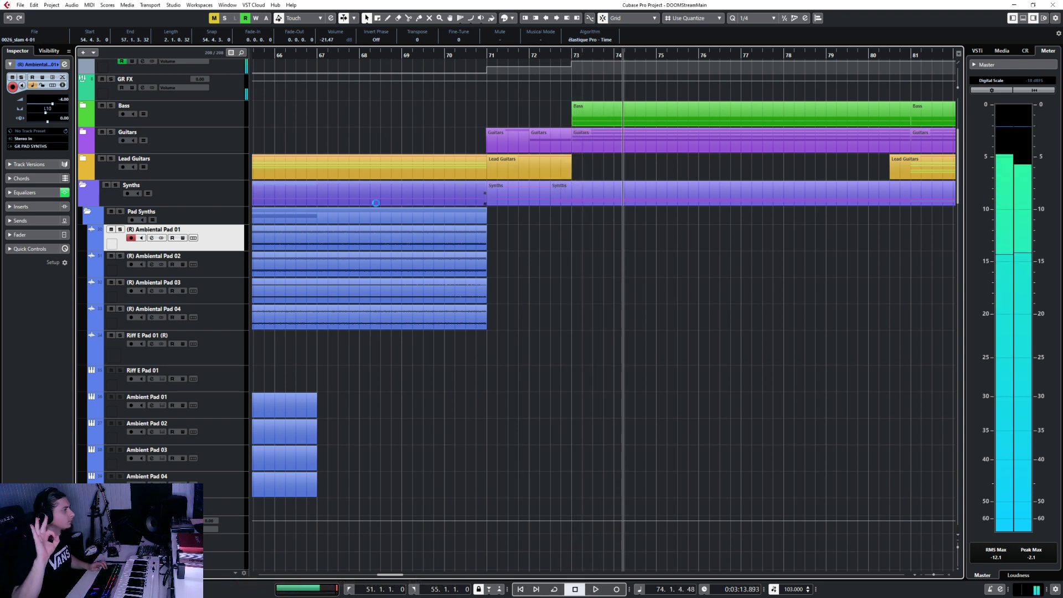
# Collapse the Pad Synths and FX folders and widen the timeline to show roughly bars 49 to 85.
pyautogui.click(86, 213)
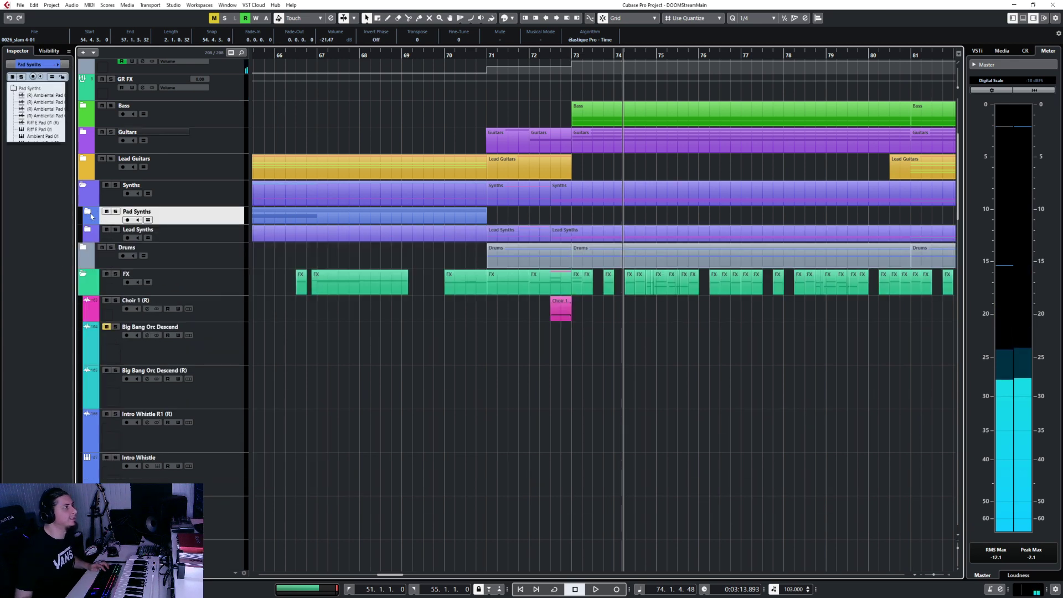
pyautogui.press('g')
pyautogui.press('g')
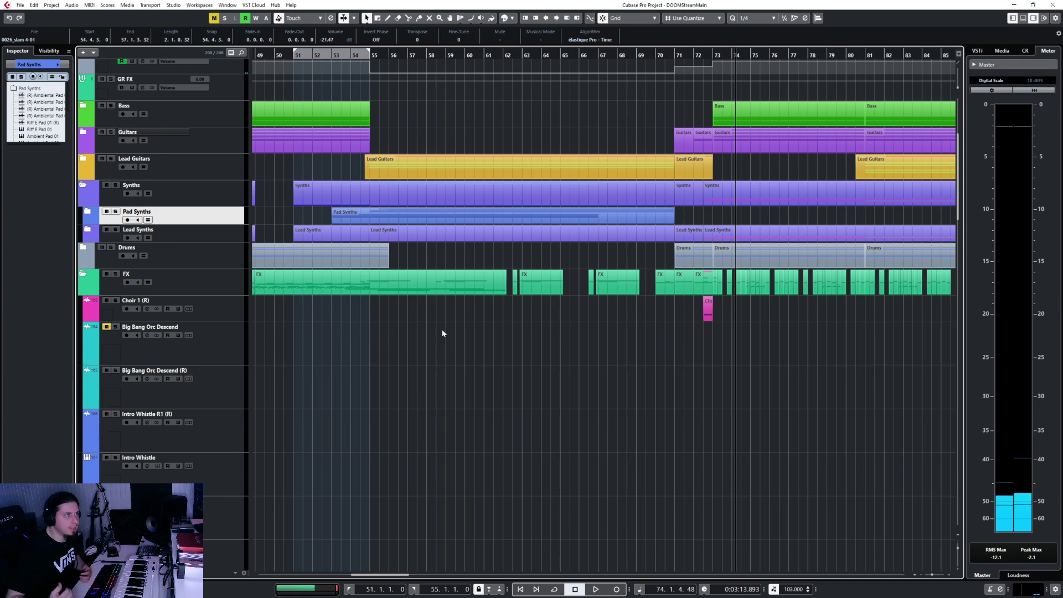
pyautogui.click(84, 275)
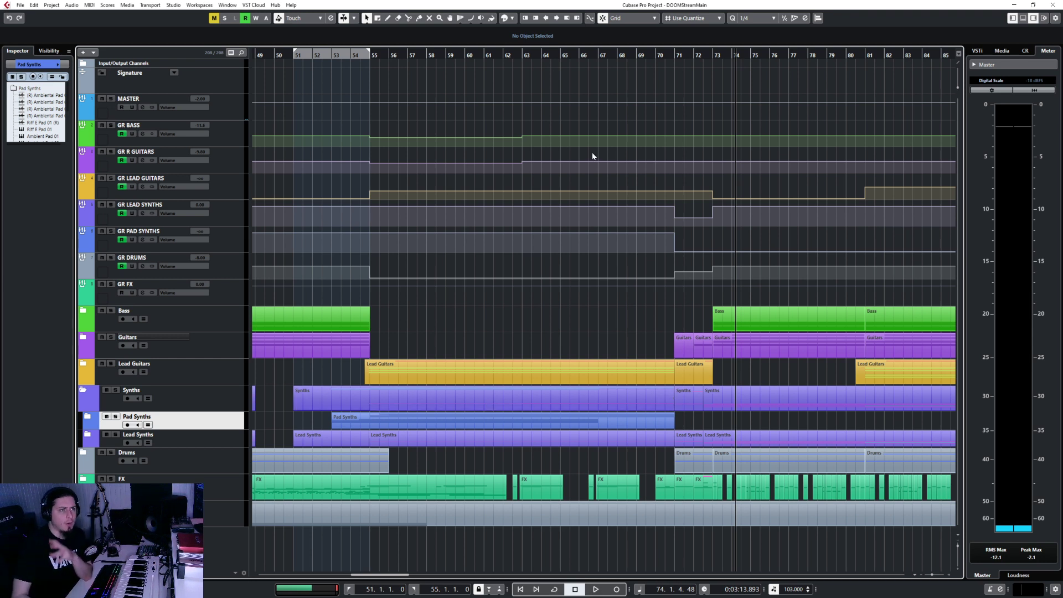
# Play a brief moment from bar 70 before the transition, stop, and move the playhead back to bar 69.
pyautogui.click(713, 56)
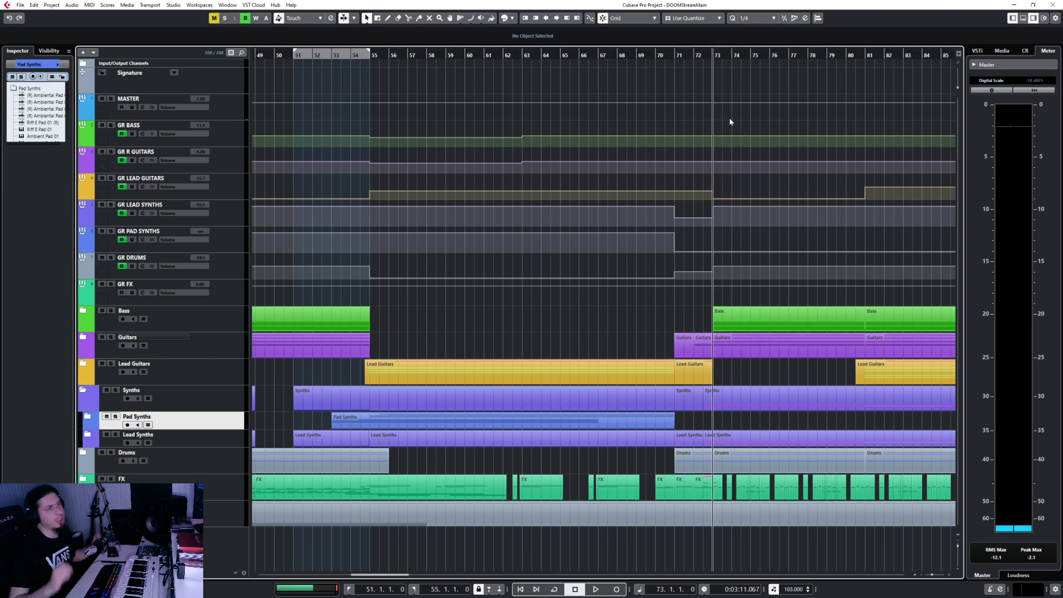
pyautogui.click(657, 54)
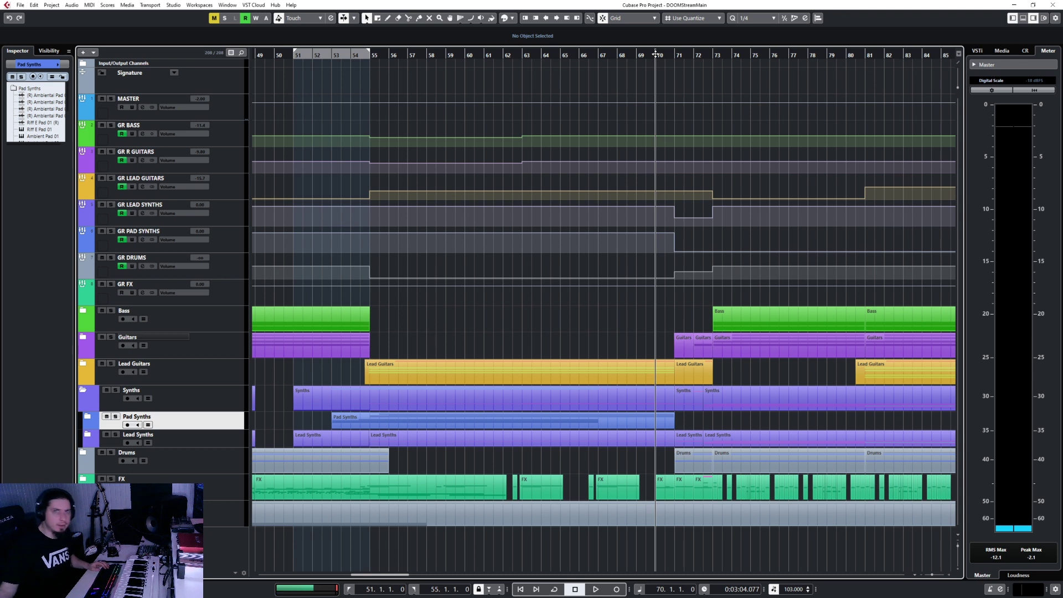
pyautogui.press('space')
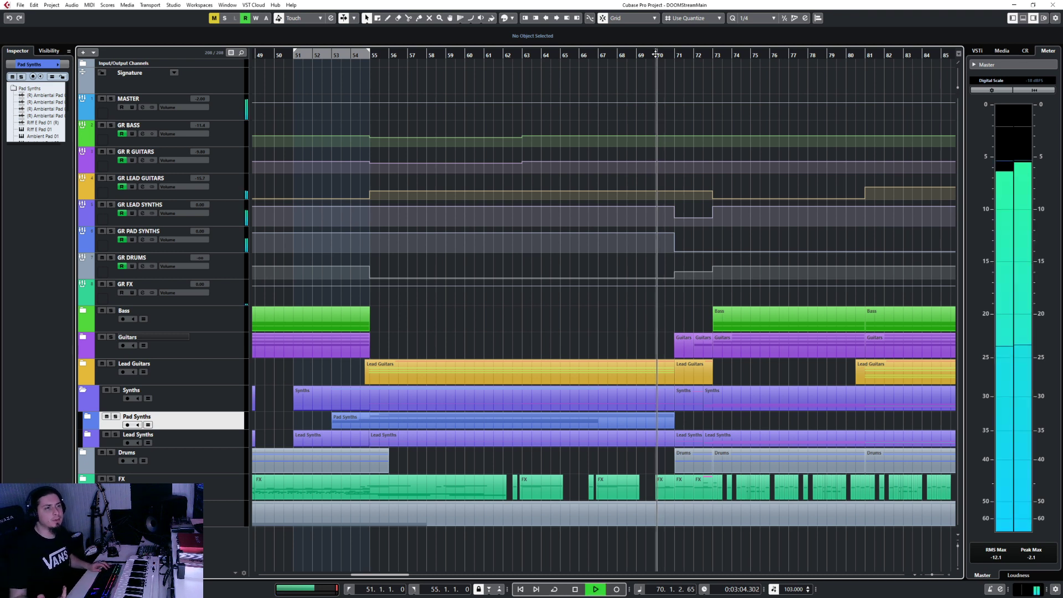
pyautogui.press('space')
pyautogui.click(636, 54)
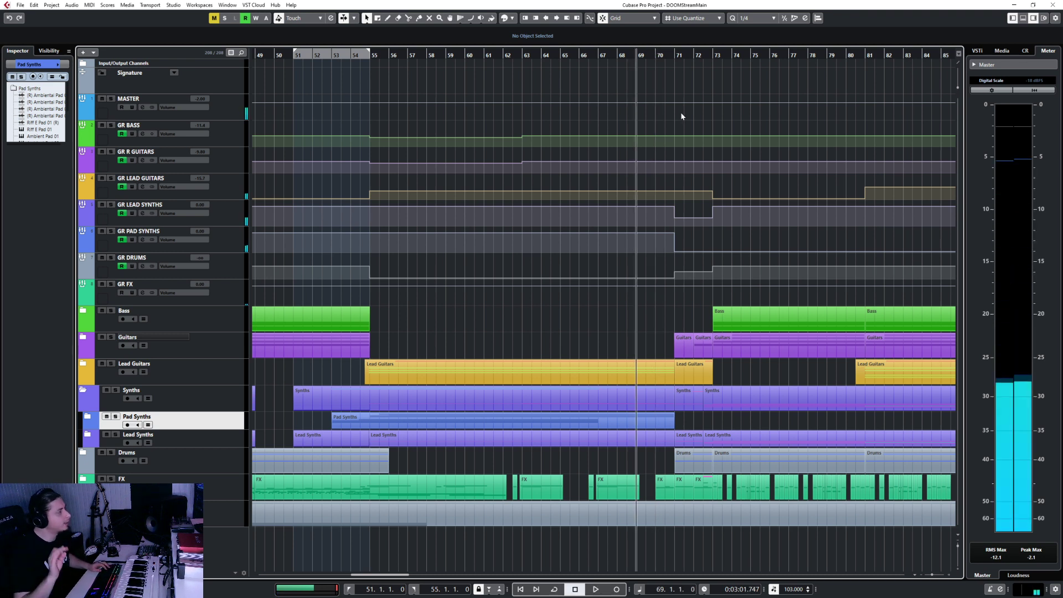
# Select the MASTER track, inspect its MultibandCompressor insert while starting playback from bar 69, and close the plug-in.
pyautogui.click(229, 97)
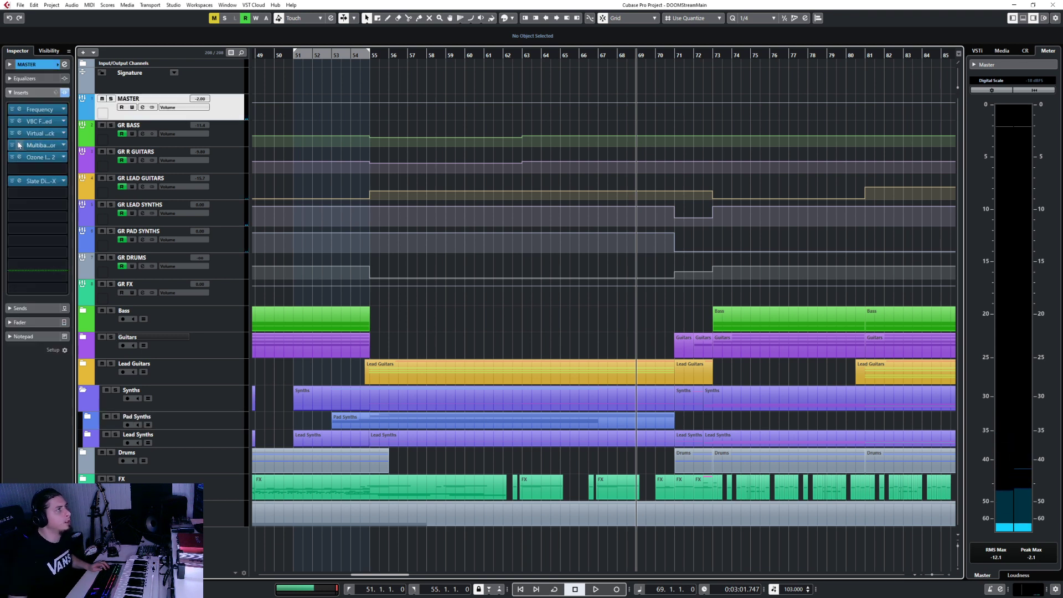
pyautogui.click(39, 145)
pyautogui.press('space')
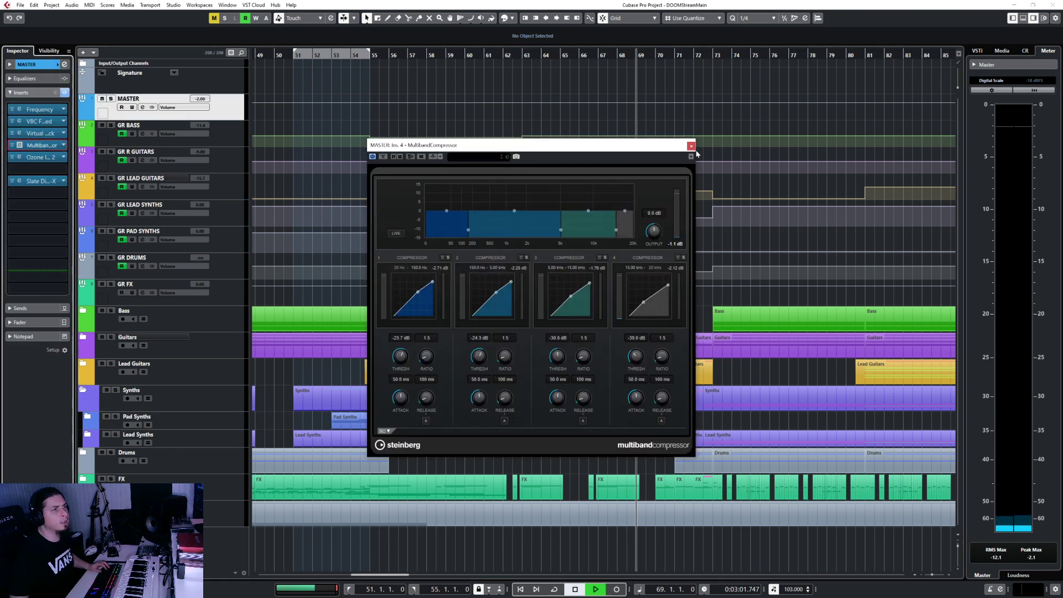
pyautogui.click(691, 146)
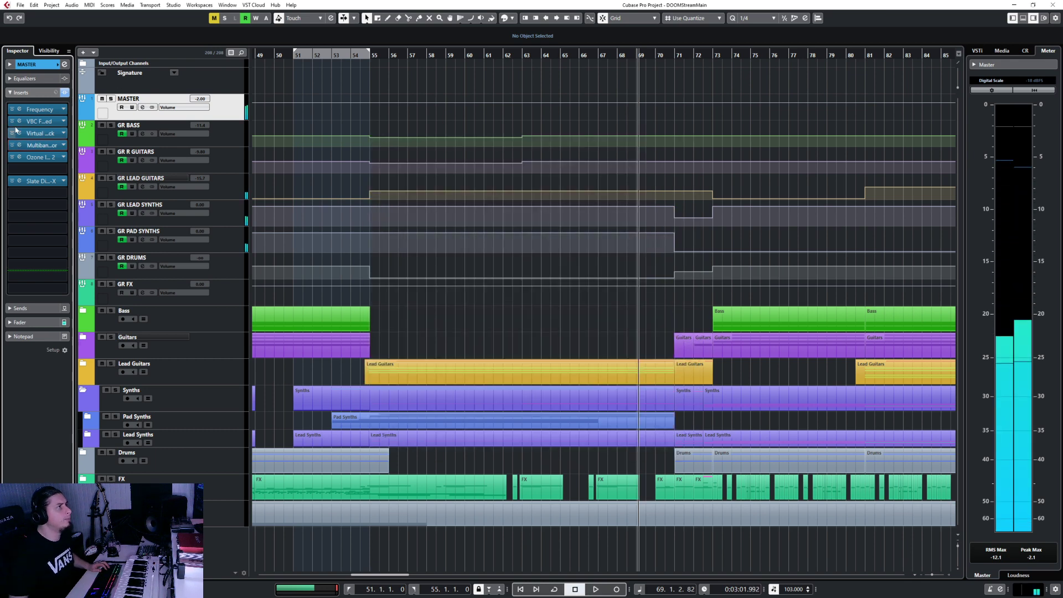
# Open the MASTER track's Frequency EQ, watch its spectrum while playing from bar 65 to bar 77, and close it.
pyautogui.click(39, 109)
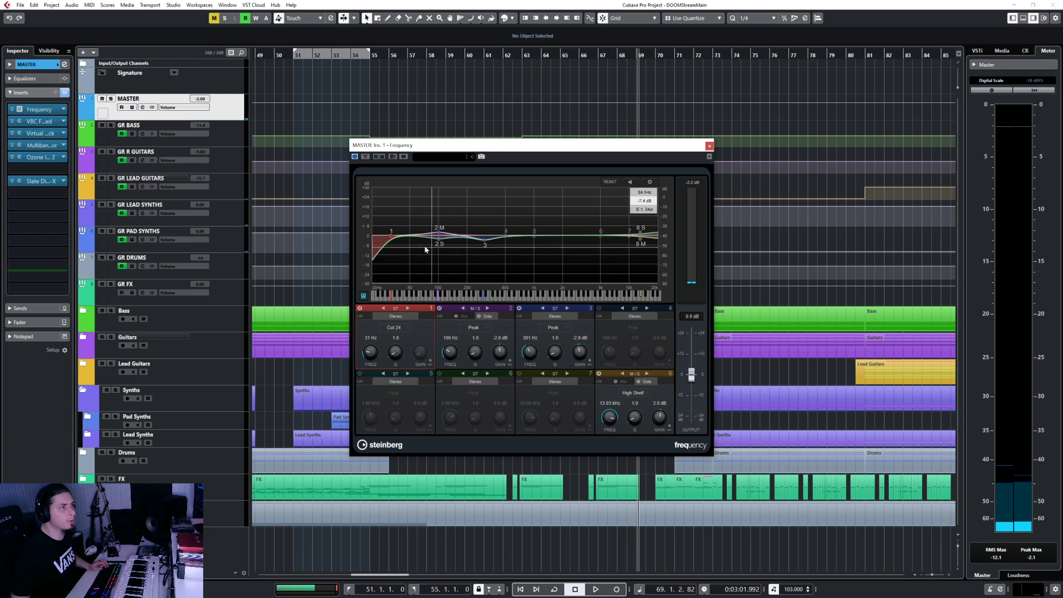
pyautogui.click(572, 75)
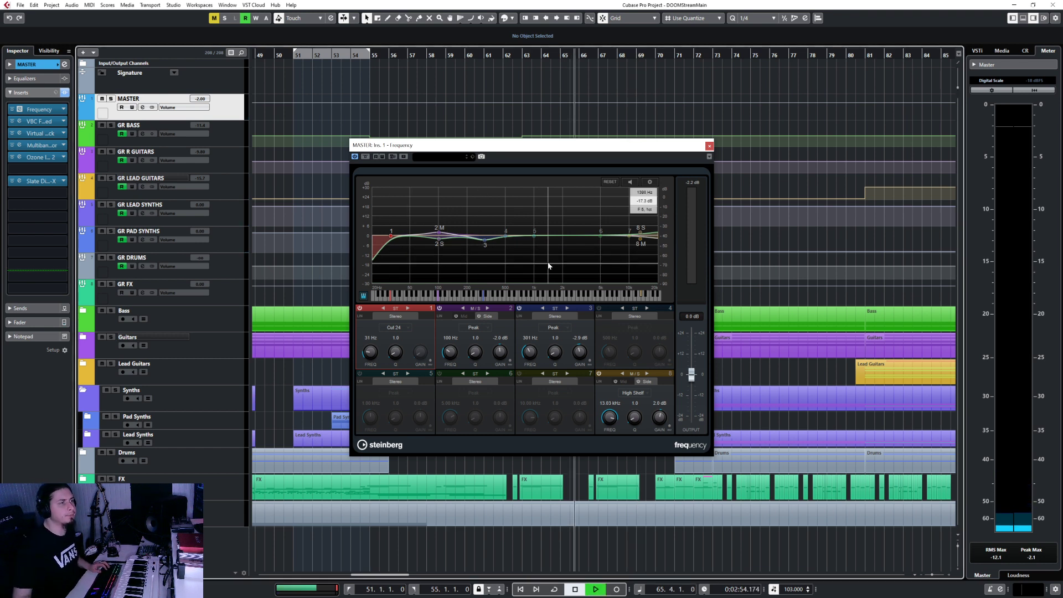
pyautogui.press('space')
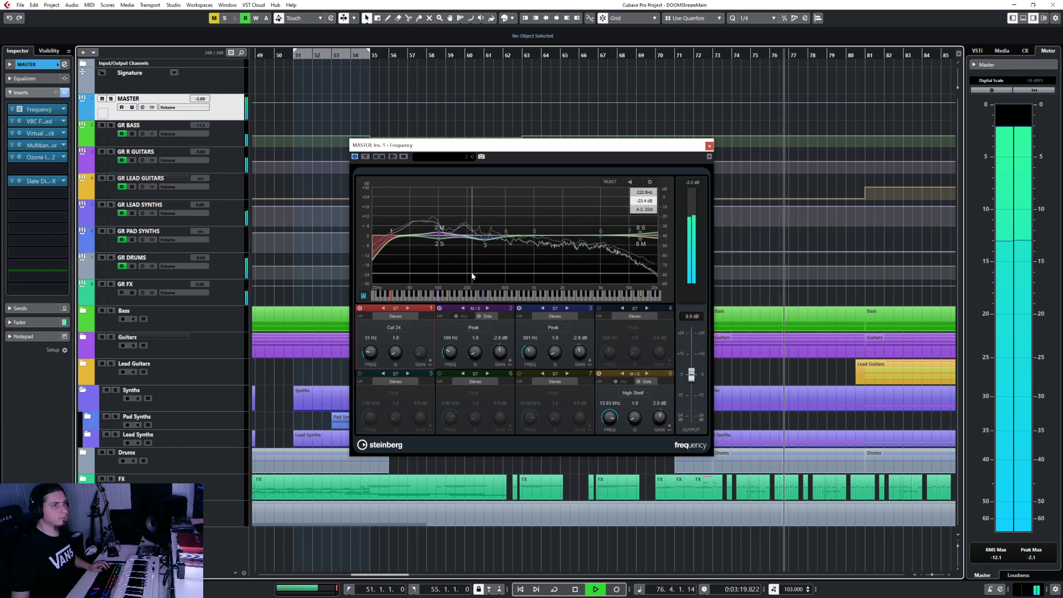
pyautogui.press('space')
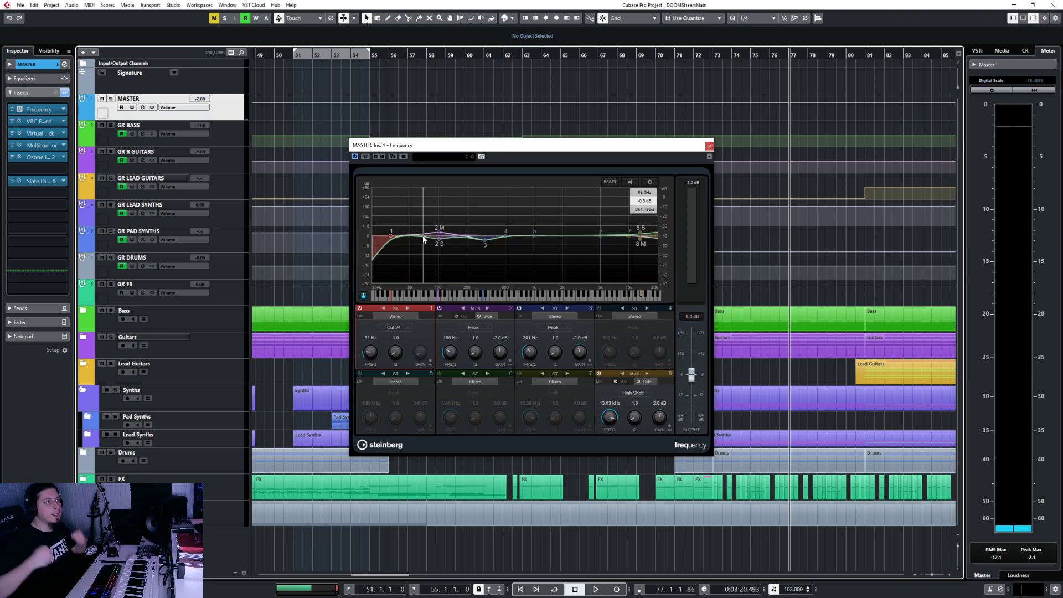
pyautogui.click(709, 146)
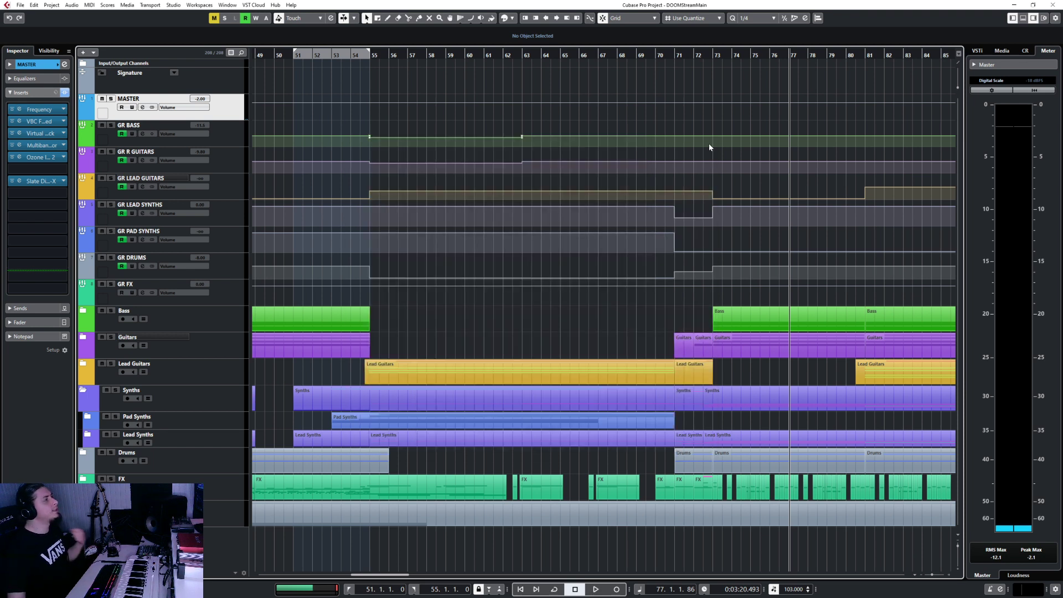